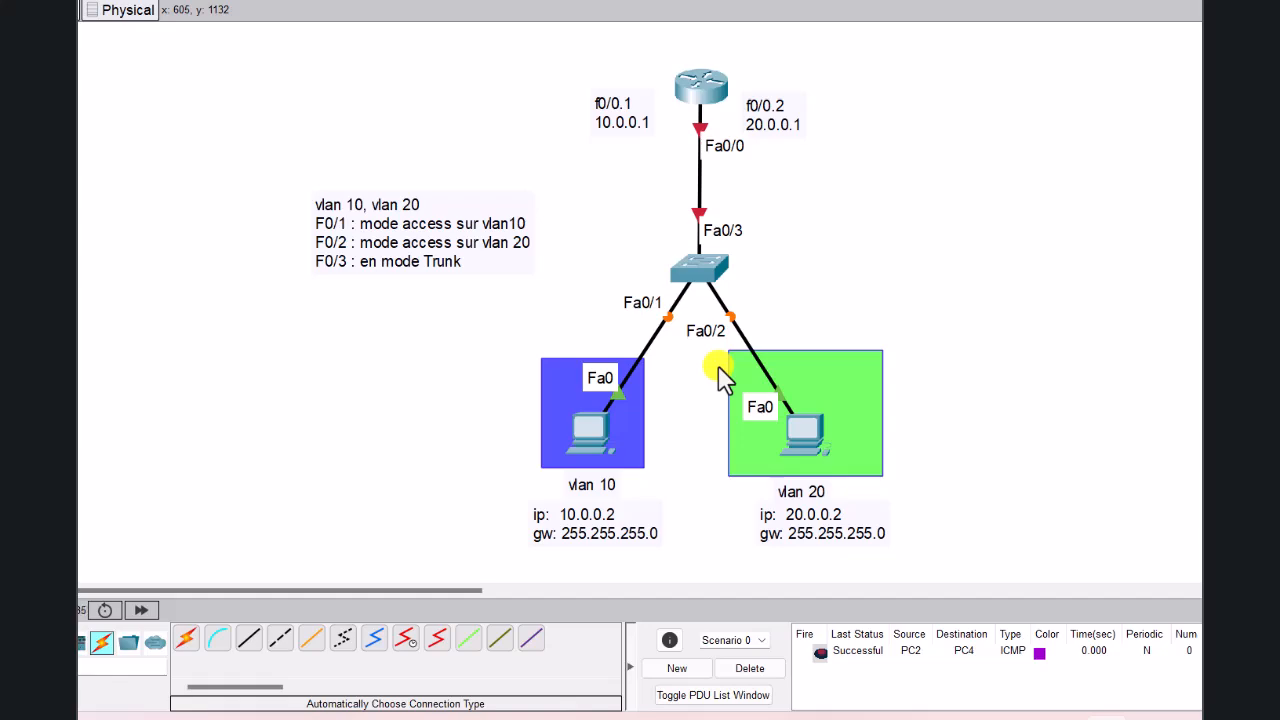
Step: Move the ROS label closer to the router so it sits just above it in the single-switch topology
scroll(718, 372, "up", 8)
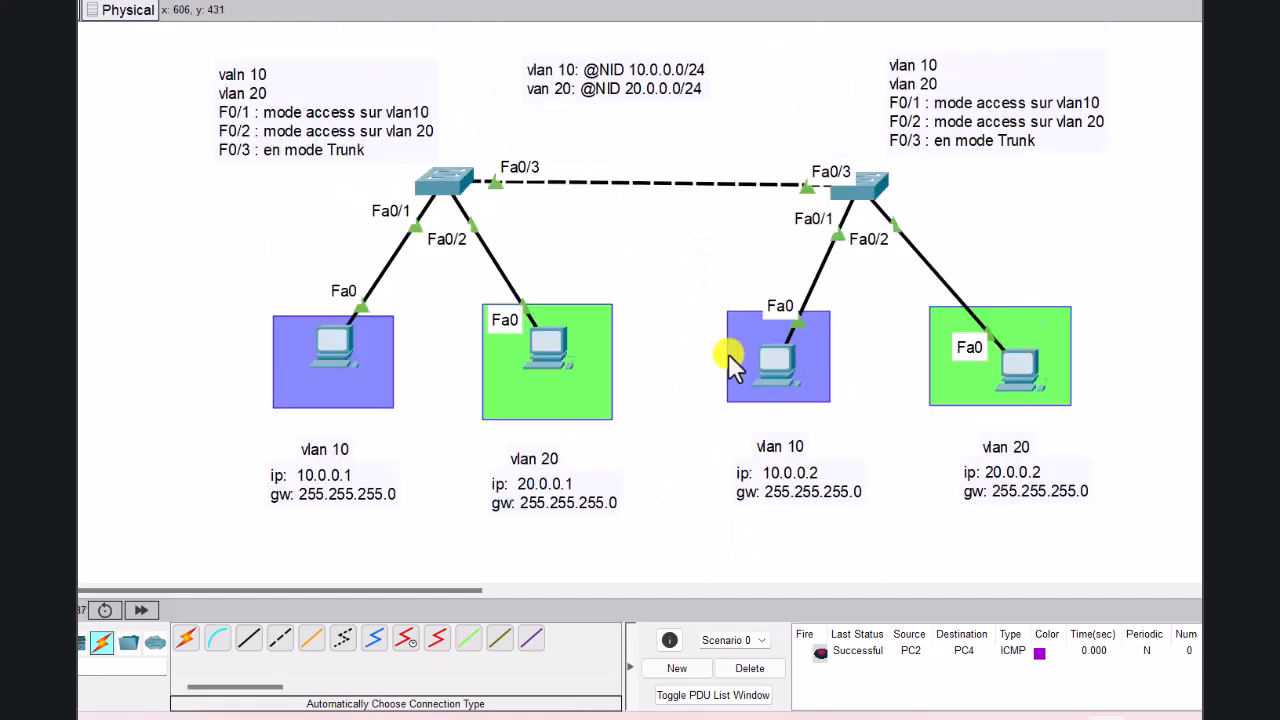
scroll(697, 266, "up", 2)
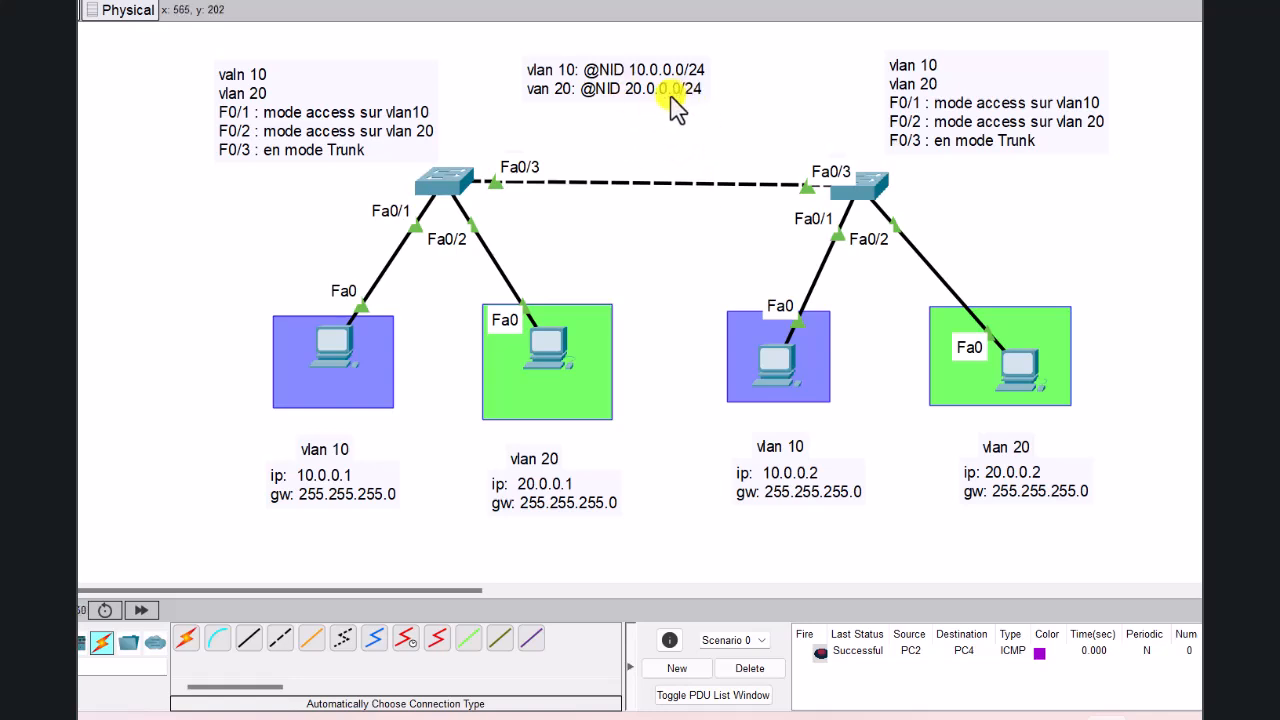
scroll(672, 128, "down", 7)
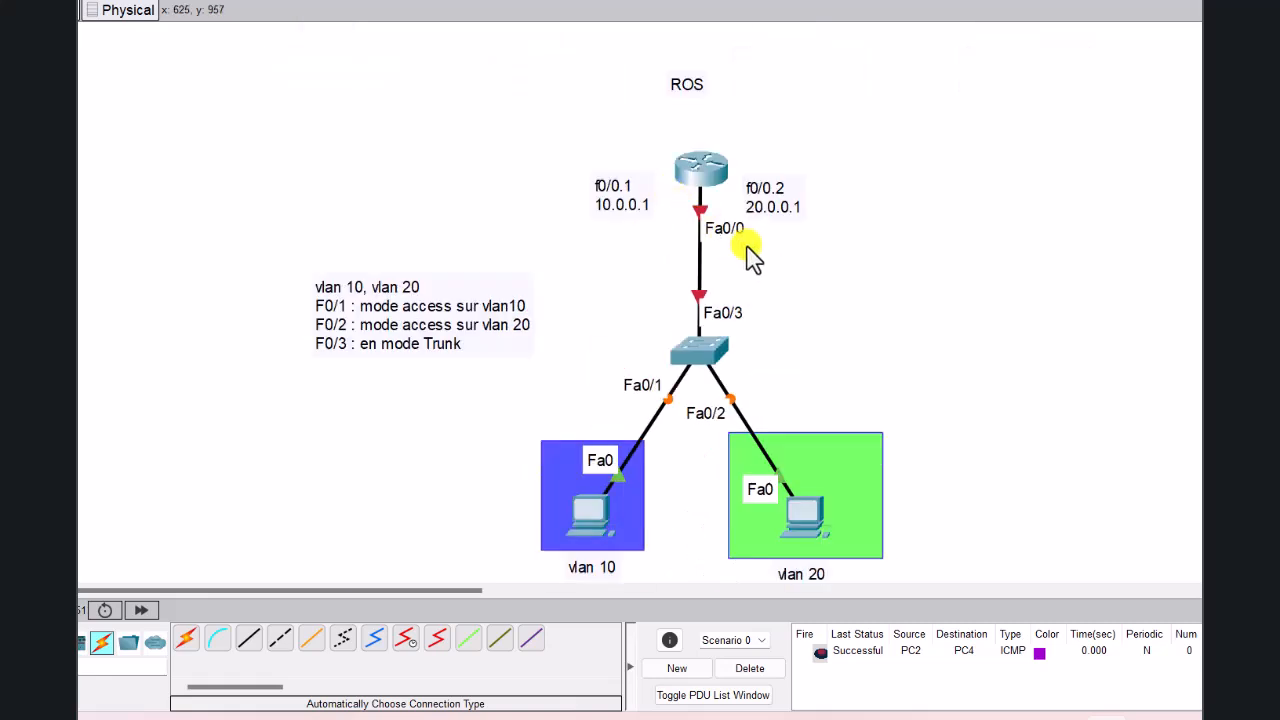
left_click_drag(699, 96, 720, 137)
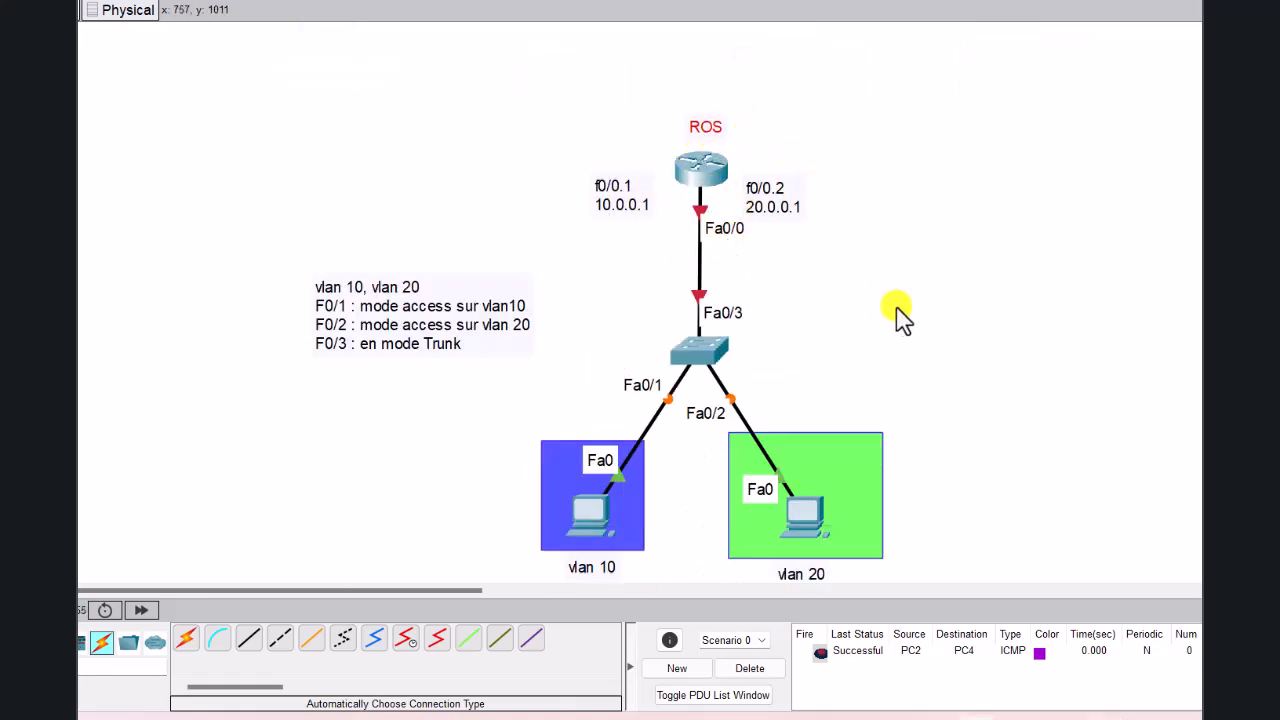
Step: Copy the full text of the VLAN network address note above the link in the two-switch topology
mouse_move(718, 180)
scroll(720, 430, "down", 3)
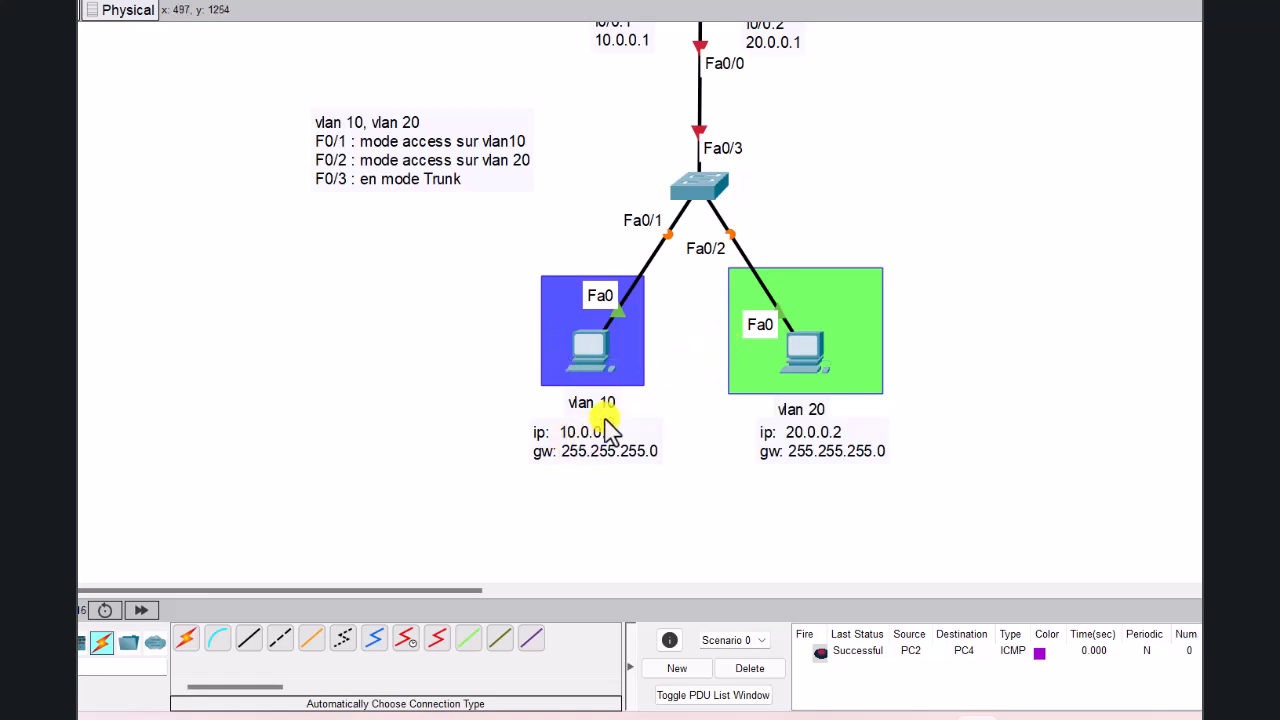
mouse_move(607, 345)
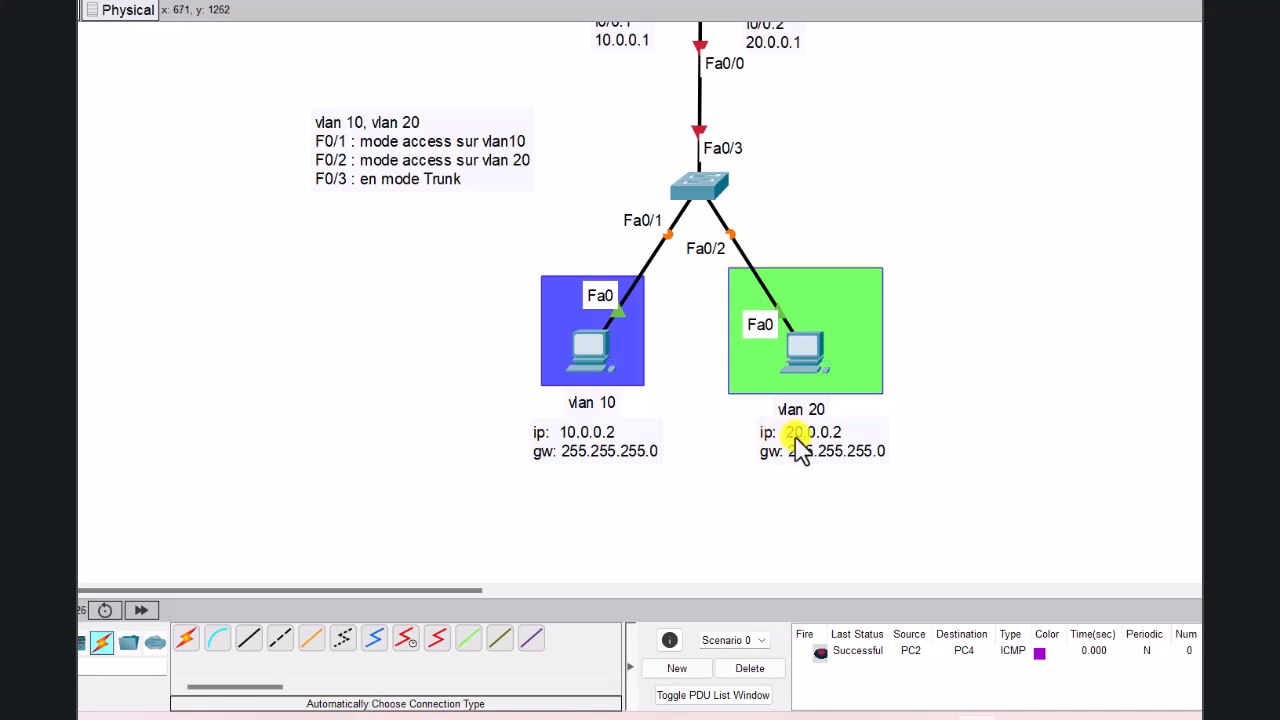
scroll(845, 450, "up", 2)
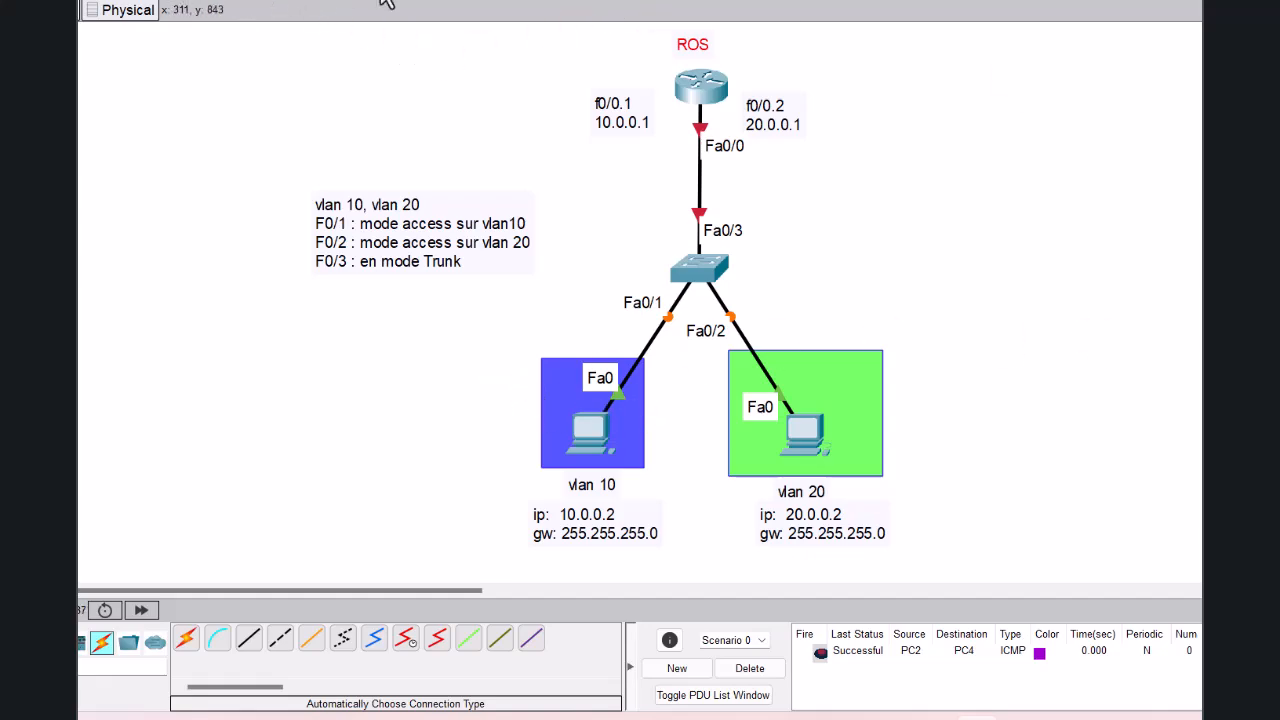
scroll(574, 134, "up", 10)
left_click(560, 153)
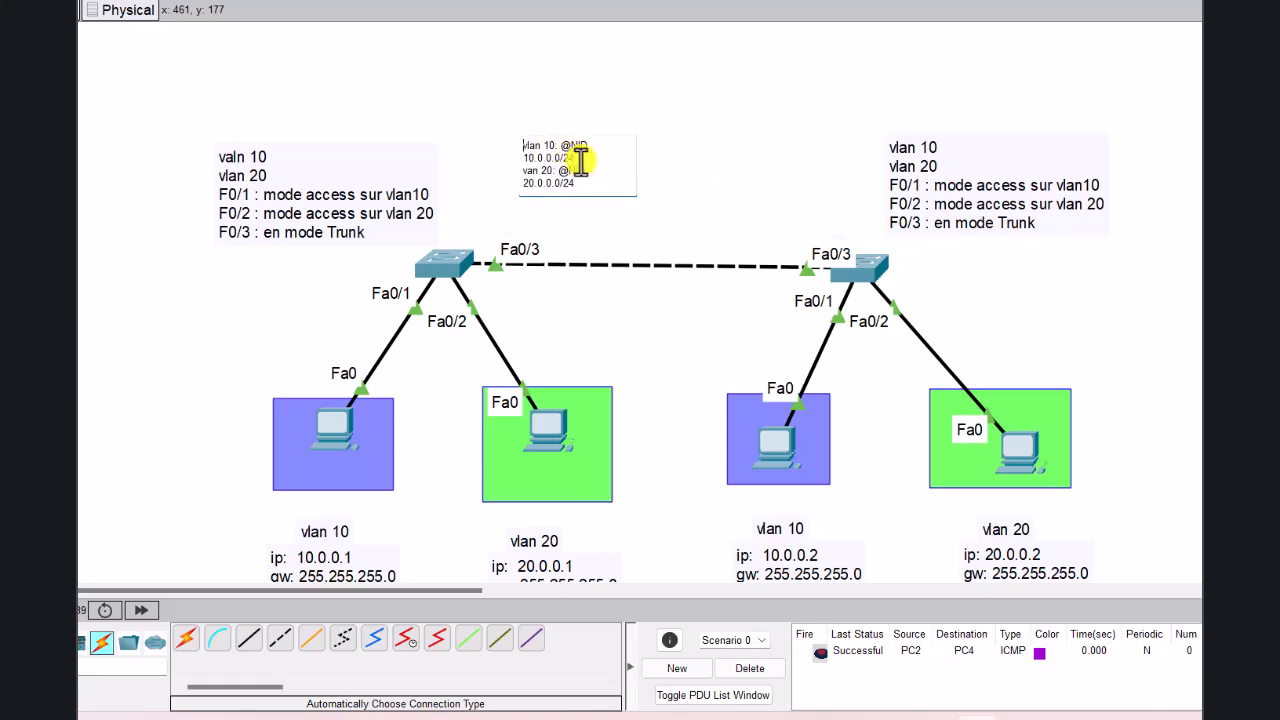
left_click_drag(617, 171, 457, 126)
scroll(600, 255, "down", 5)
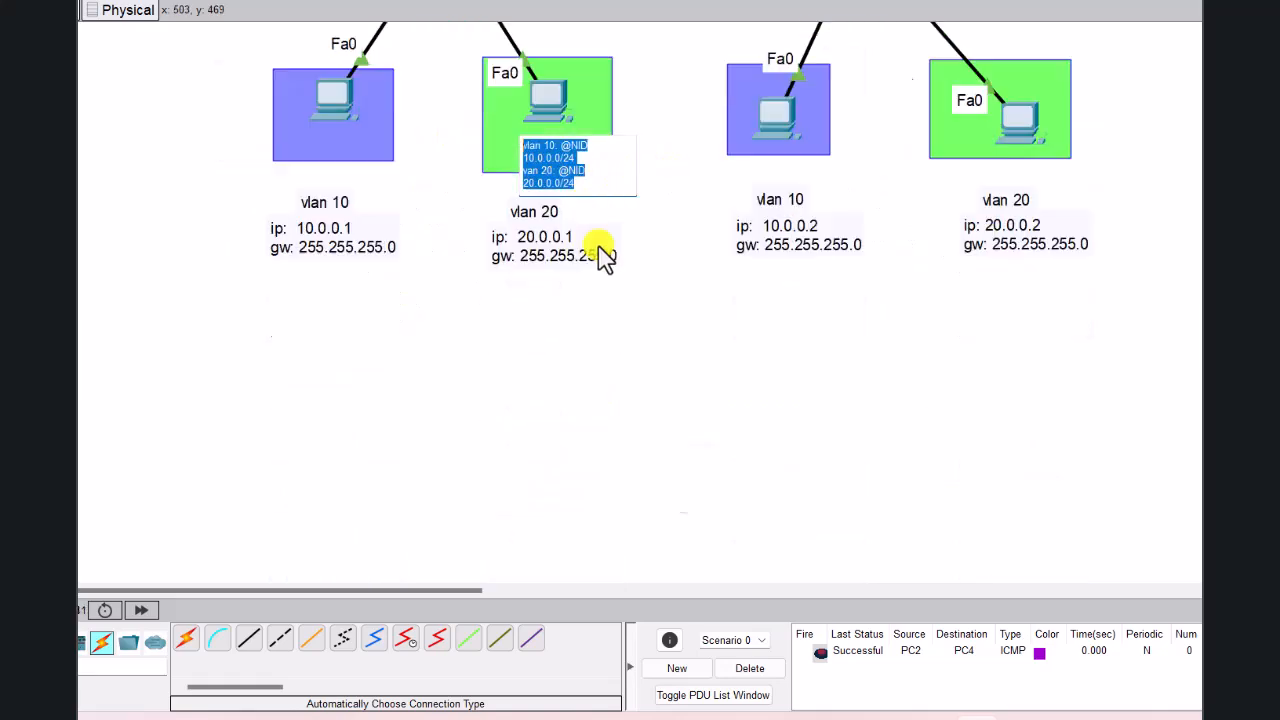
scroll(600, 248, "down", 8)
left_click(517, 316)
scroll(597, 336, "down", 3)
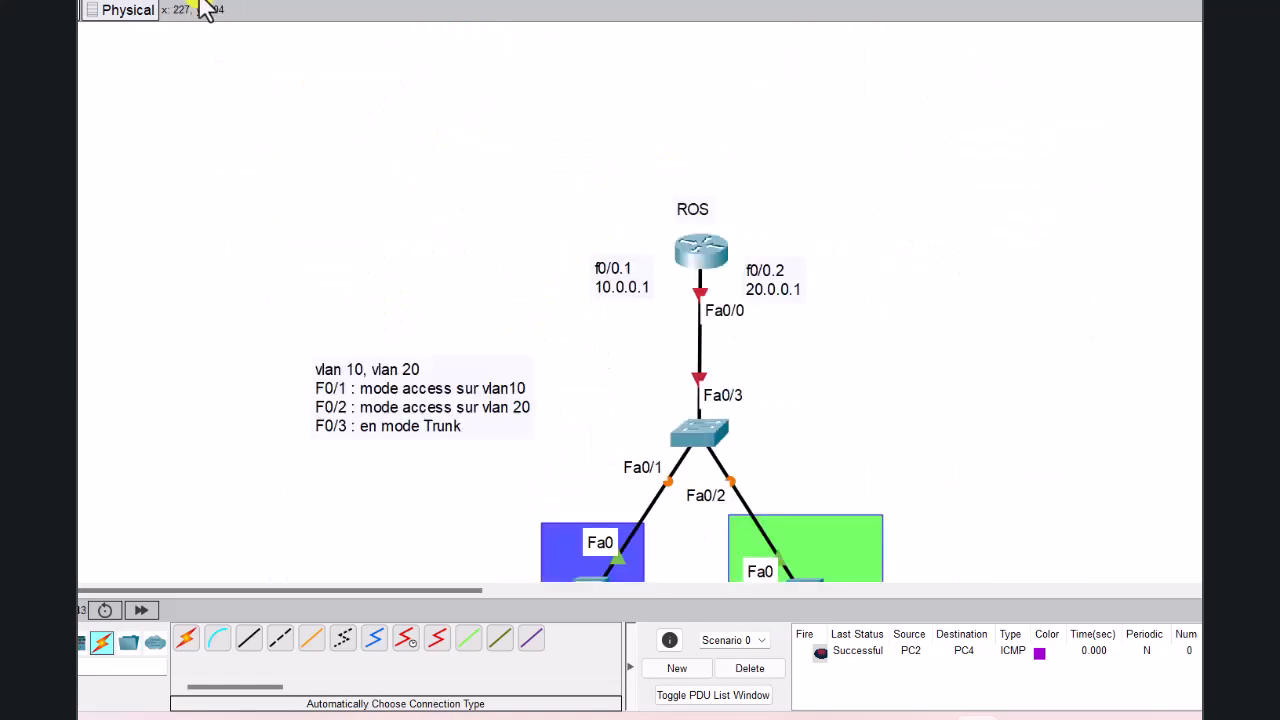
left_click(117, 1)
left_click(432, 208)
type("vlan 10: @NID 10.0.0.0/24 vlan 20: @NID 20.0.0.0/24")
left_click(530, 296)
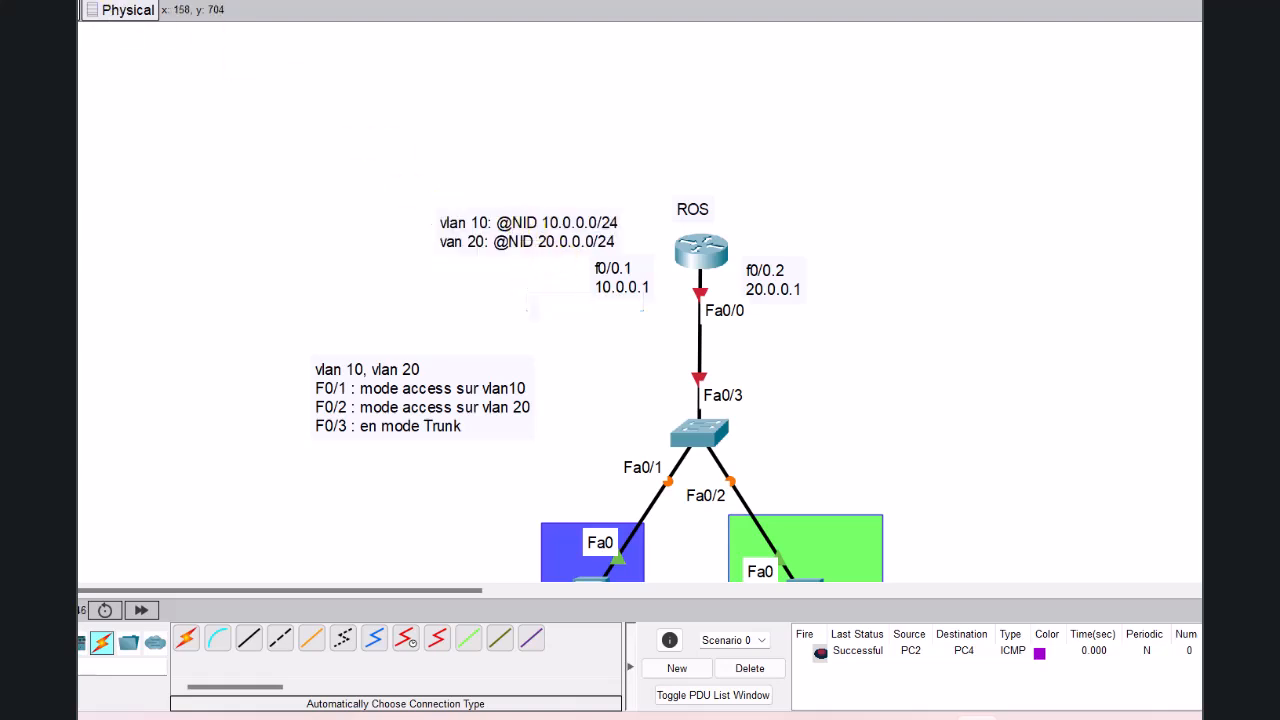
left_click_drag(486, 220, 400, 194)
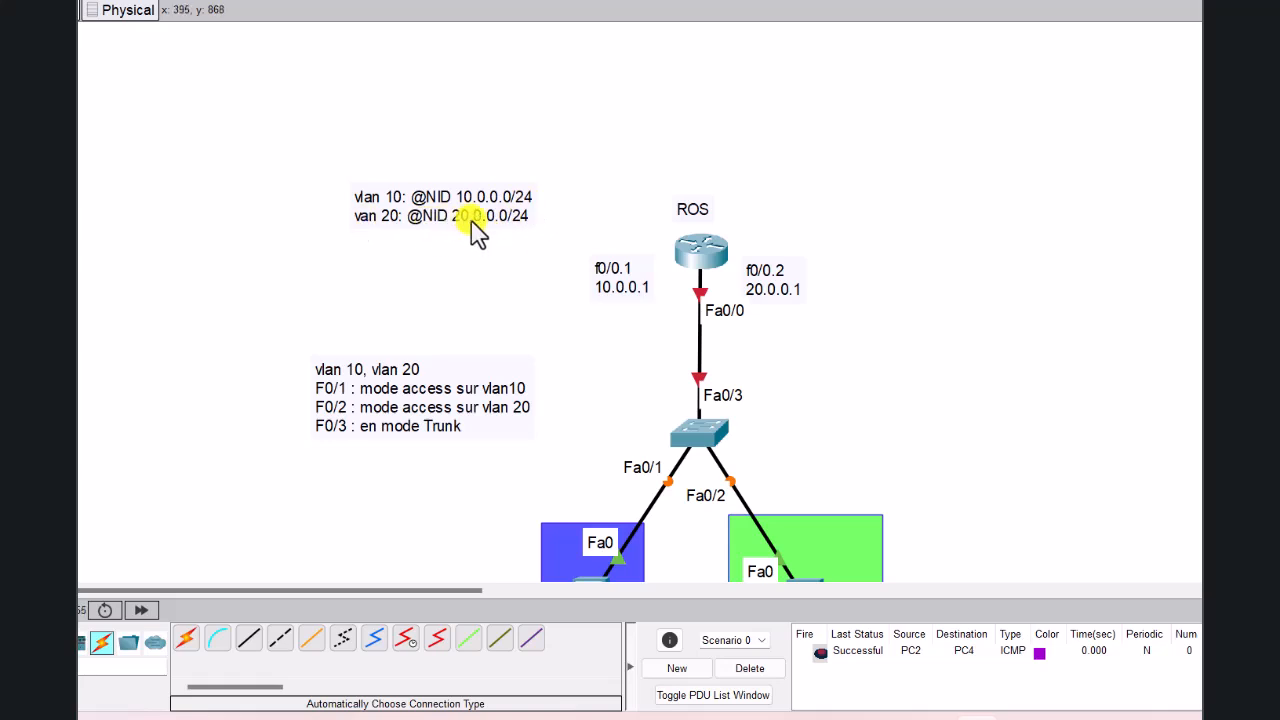
Step: Move the VLAN network address note slightly lower, between the ROS label's height and the switch port notes
scroll(943, 220, "down", 3)
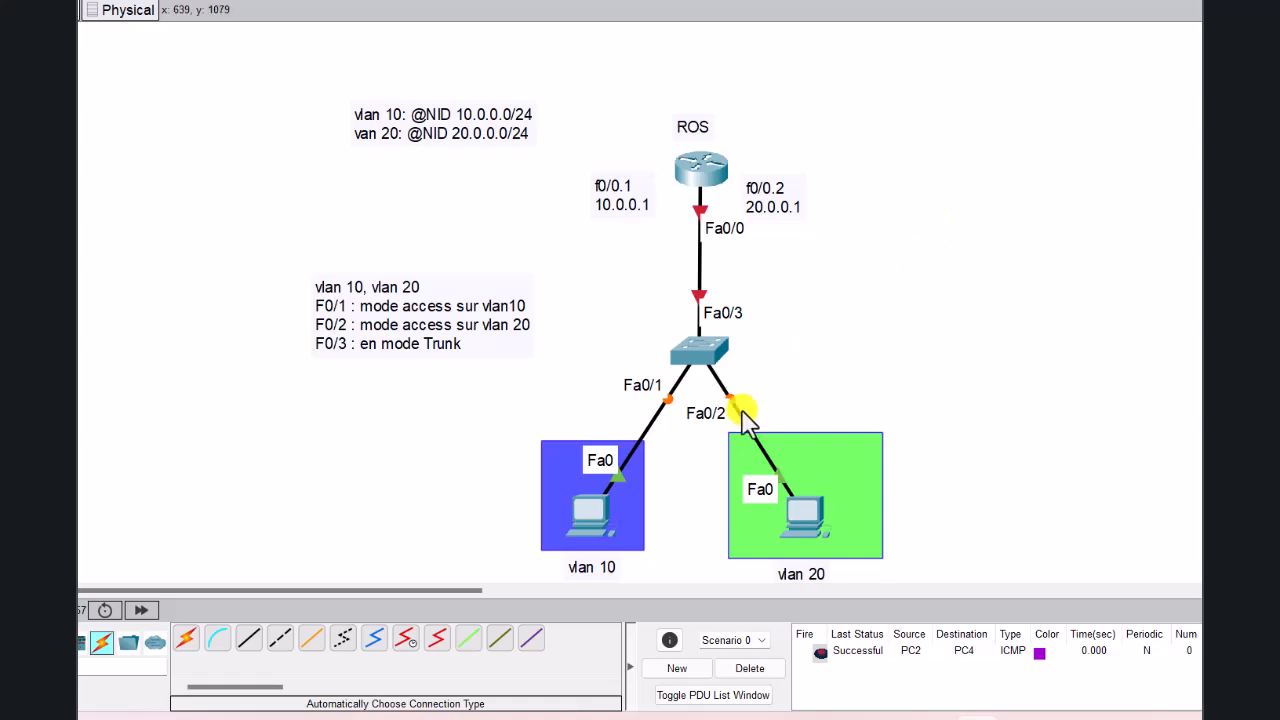
scroll(600, 527, "down", 6)
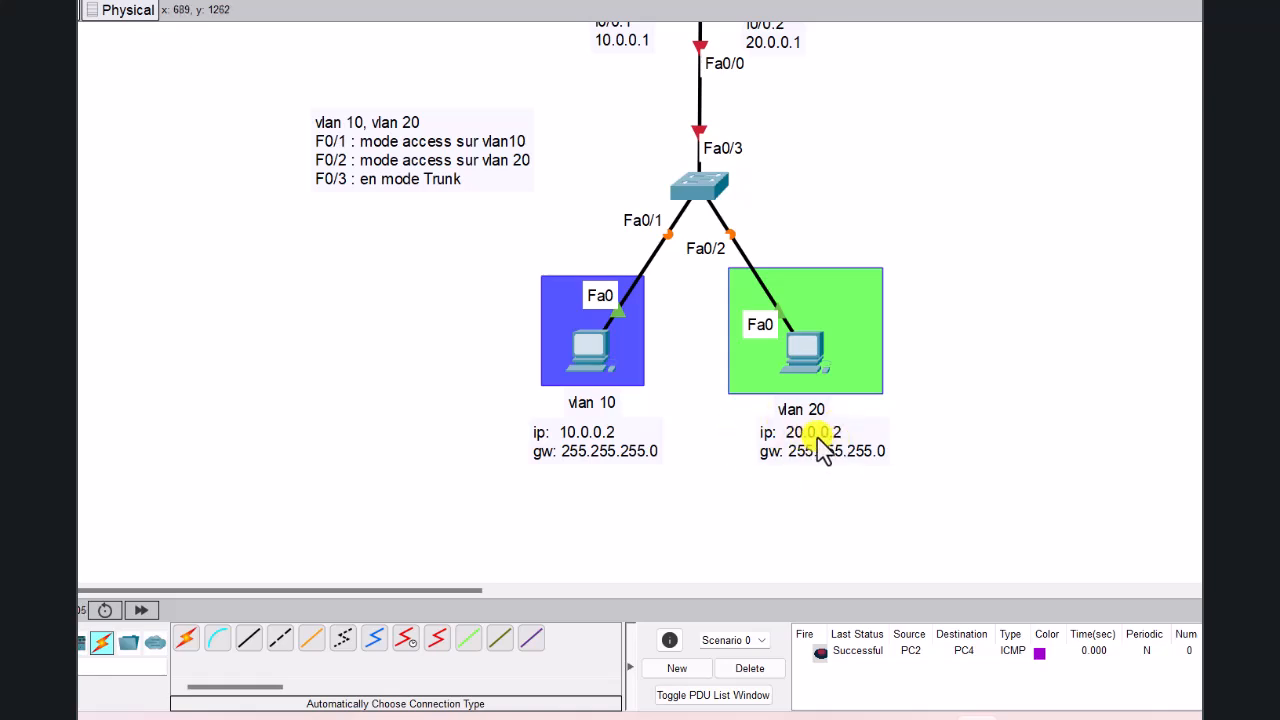
scroll(832, 447, "up", 4)
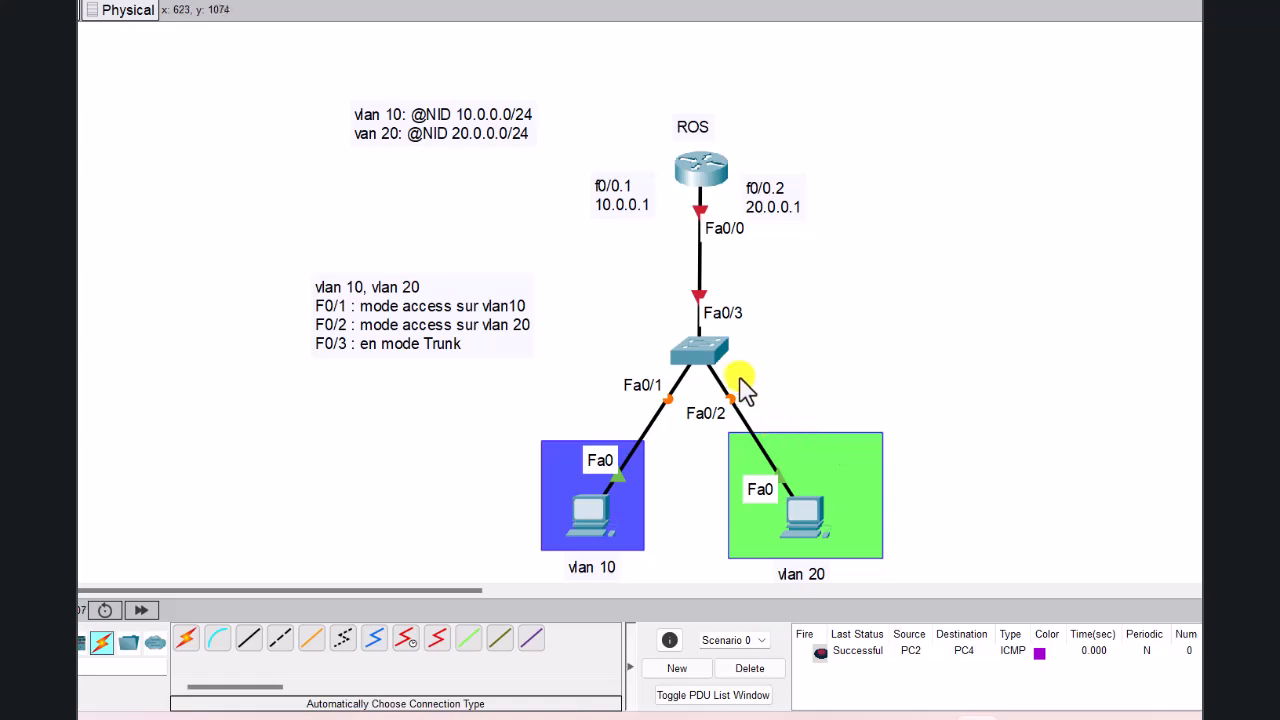
scroll(743, 400, "down", 2)
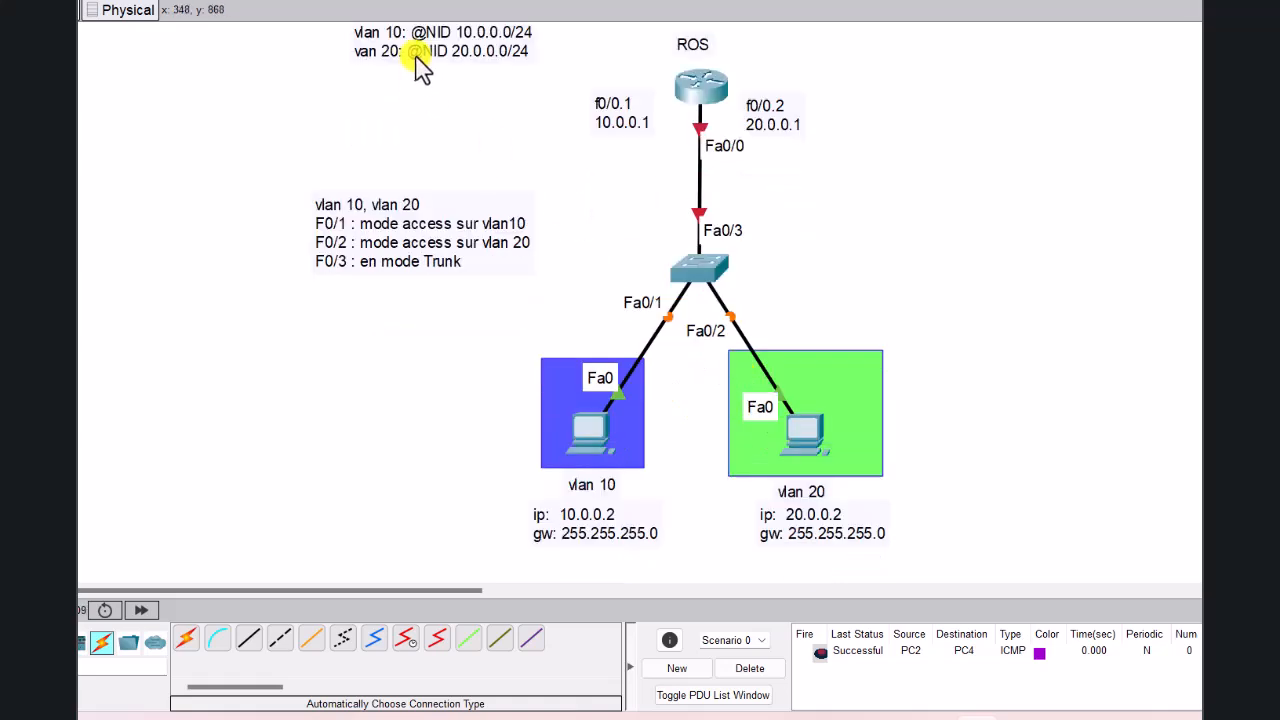
left_click_drag(414, 50, 415, 88)
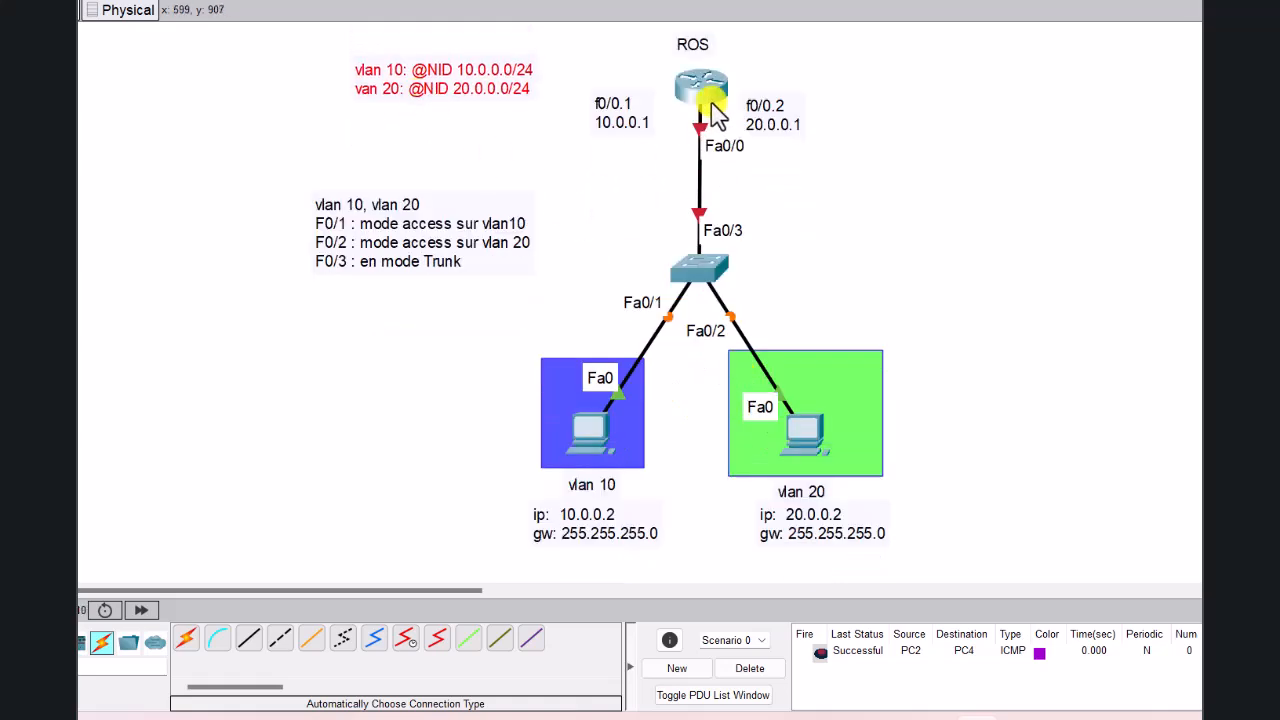
Step: Add the default gateway line "dg:10.0.0.1" to the VLAN 10 PC's address note and copy that line
mouse_move(716, 100)
left_click(645, 535)
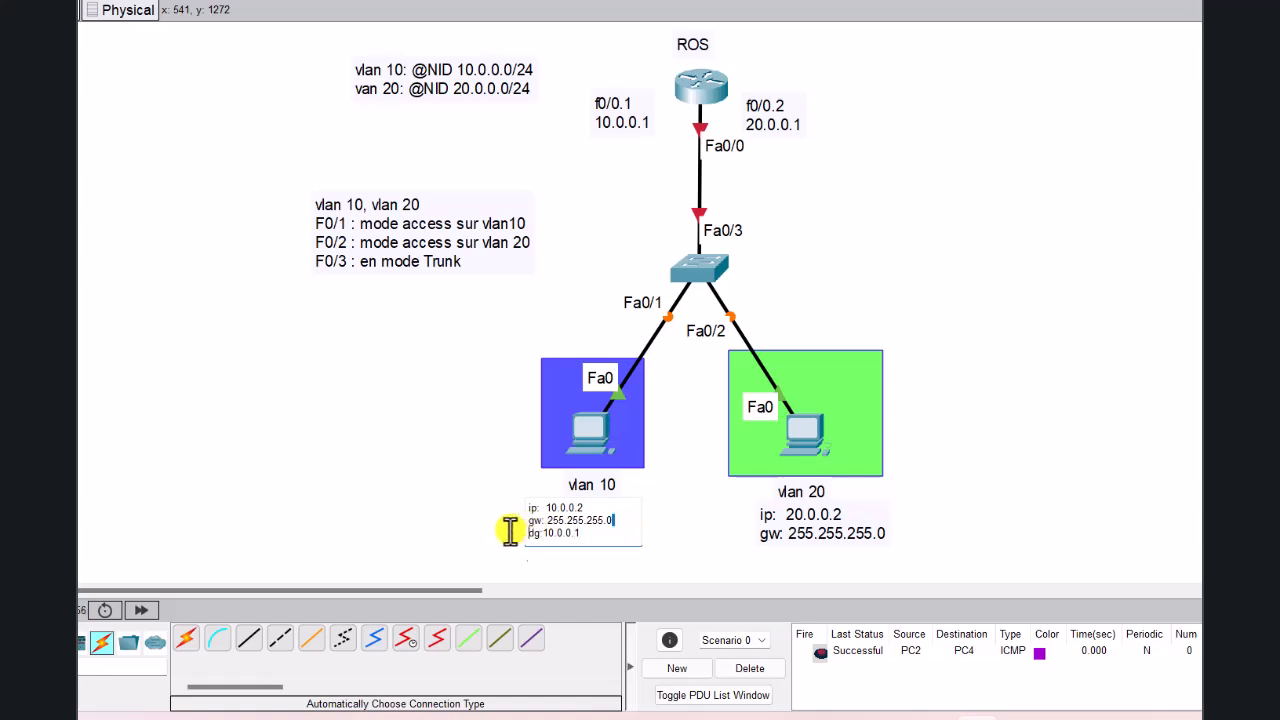
left_click_drag(586, 537, 503, 536)
left_click(973, 530)
Step: Add the default gateway line "dg:20.0.0.1" to the VLAN 20 PC's address note
left_click(799, 534)
left_click_drag(833, 522, 858, 524)
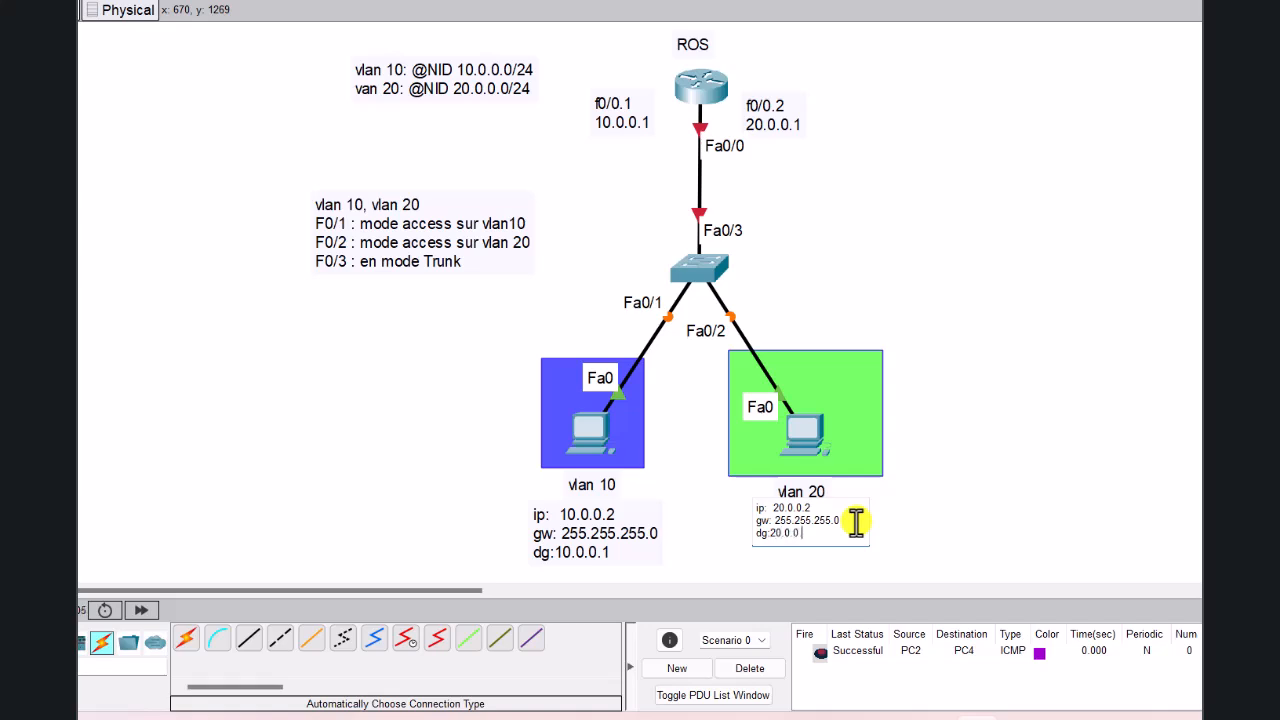
left_click(940, 500)
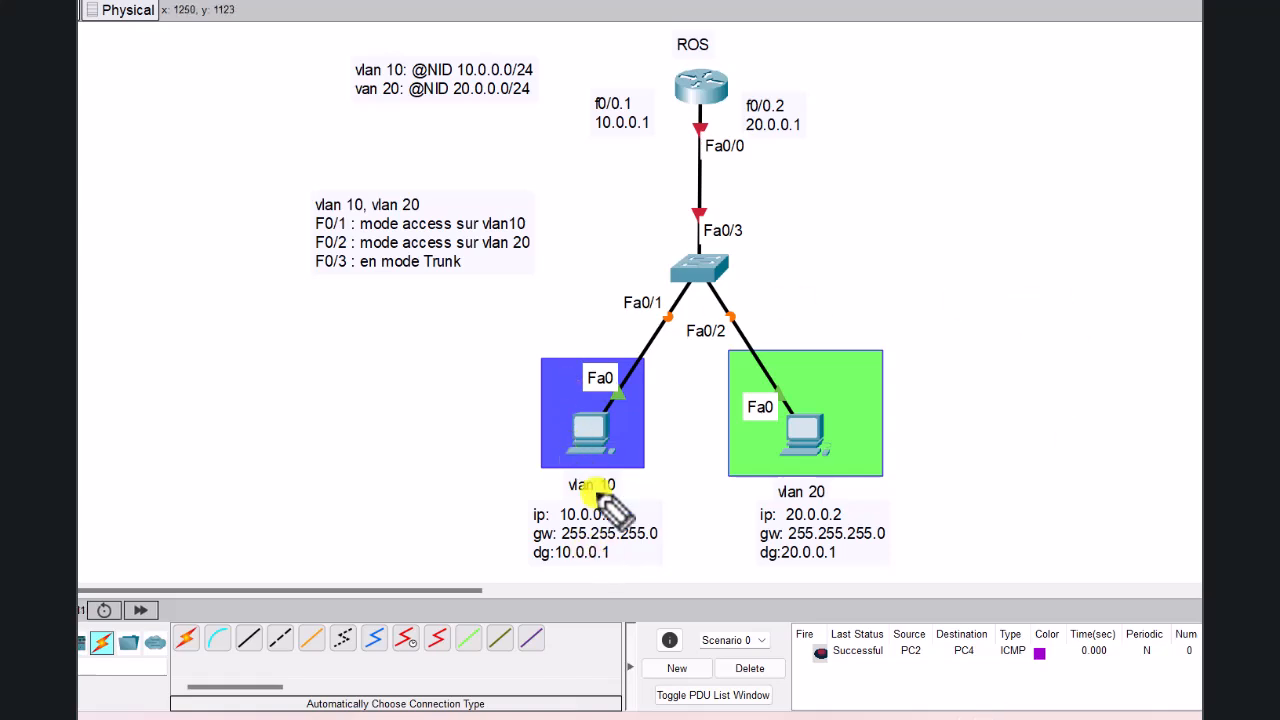
Step: Trace the traffic path in red from the VLAN 10 PC through the switch and router to the VLAN 20 PC, and undo it
mouse_move(622, 462)
left_mouse_down()
mouse_move(630, 405)
mouse_move(686, 268)
mouse_move(702, 100)
mouse_move(722, 287)
mouse_move(771, 410)
mouse_move(793, 413)
left_mouse_up()
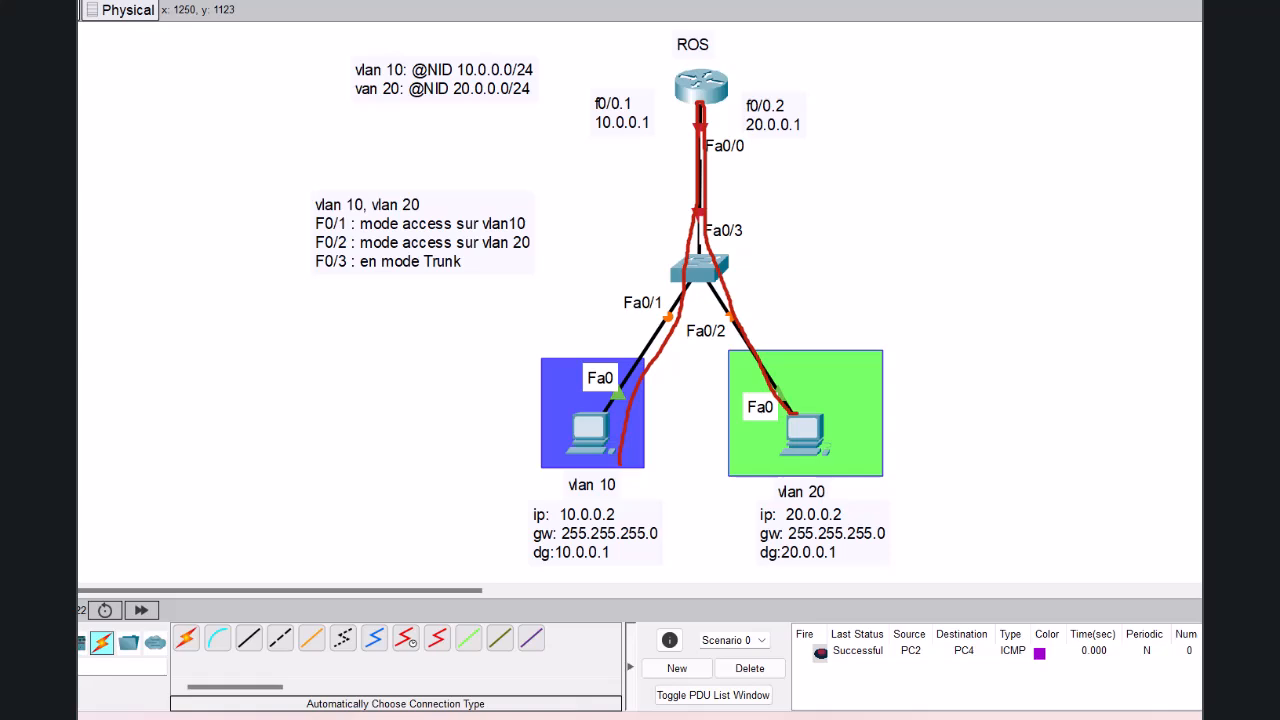
key("ctrl+z")
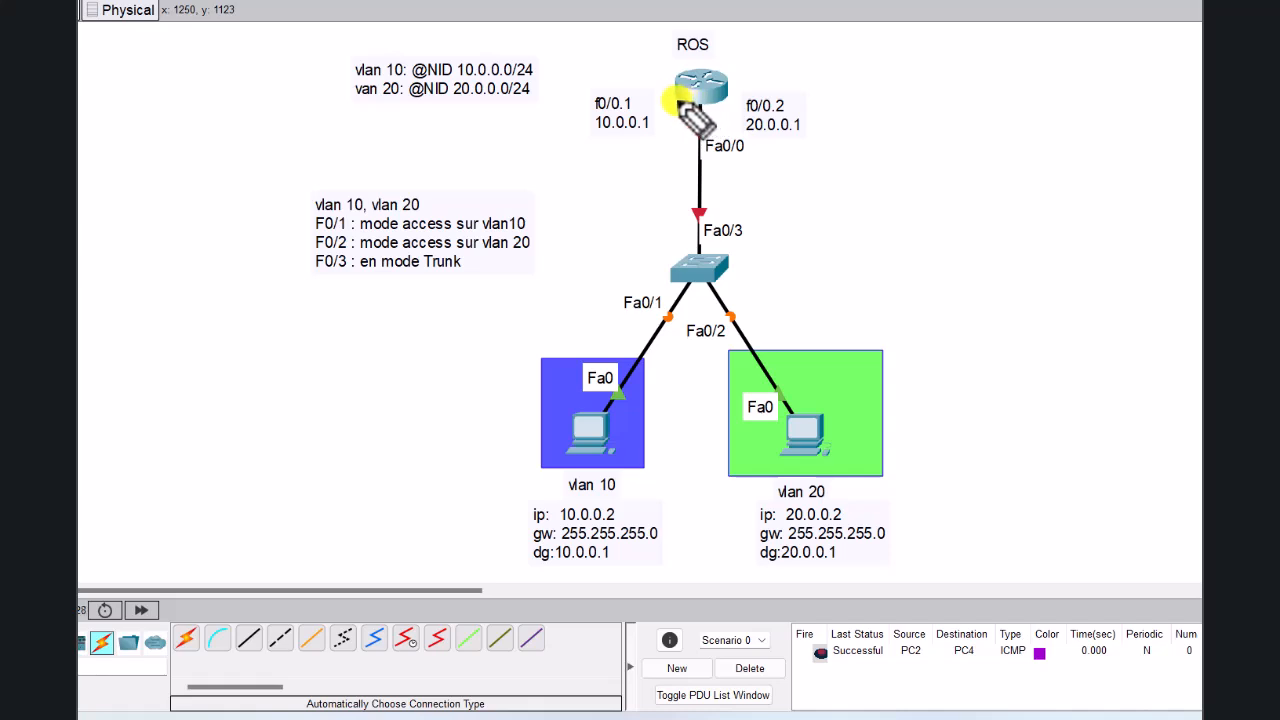
Step: Sketch two parallel sub-interface links between the router and the switch, first in red and again in blue, and mark the router port in red
left_click_drag(677, 97, 680, 268)
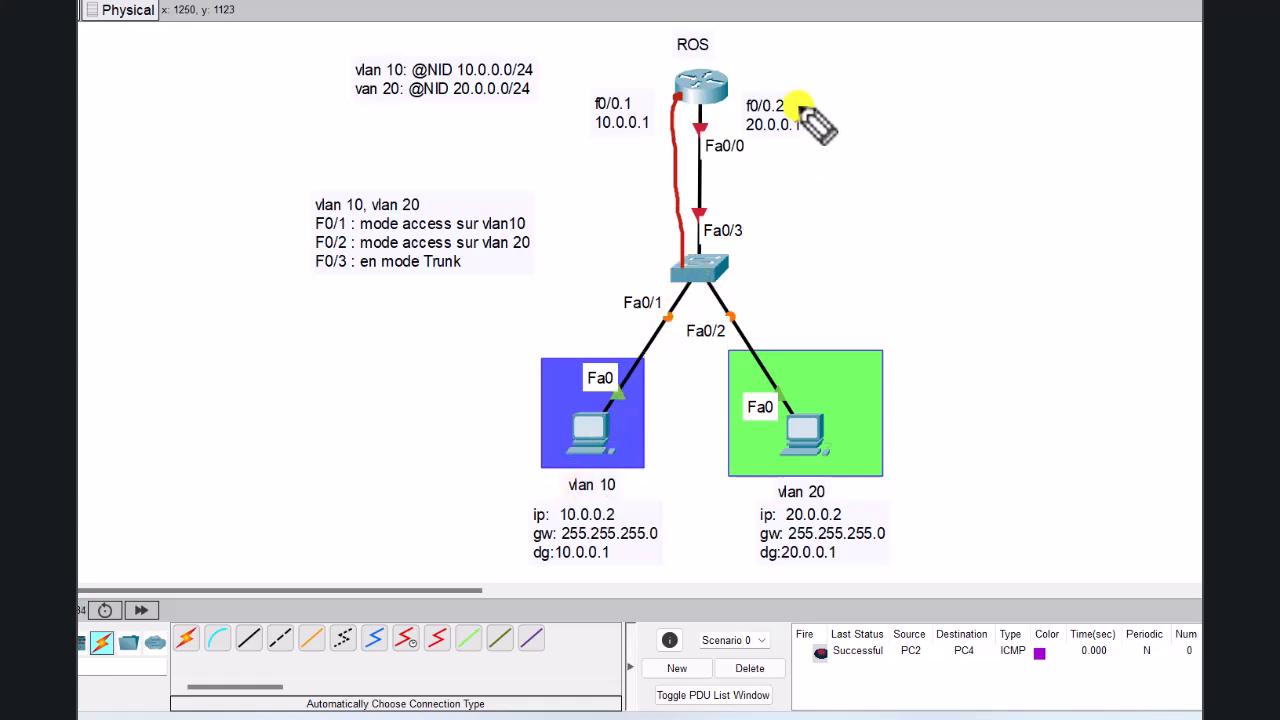
left_click_drag(720, 105, 724, 258)
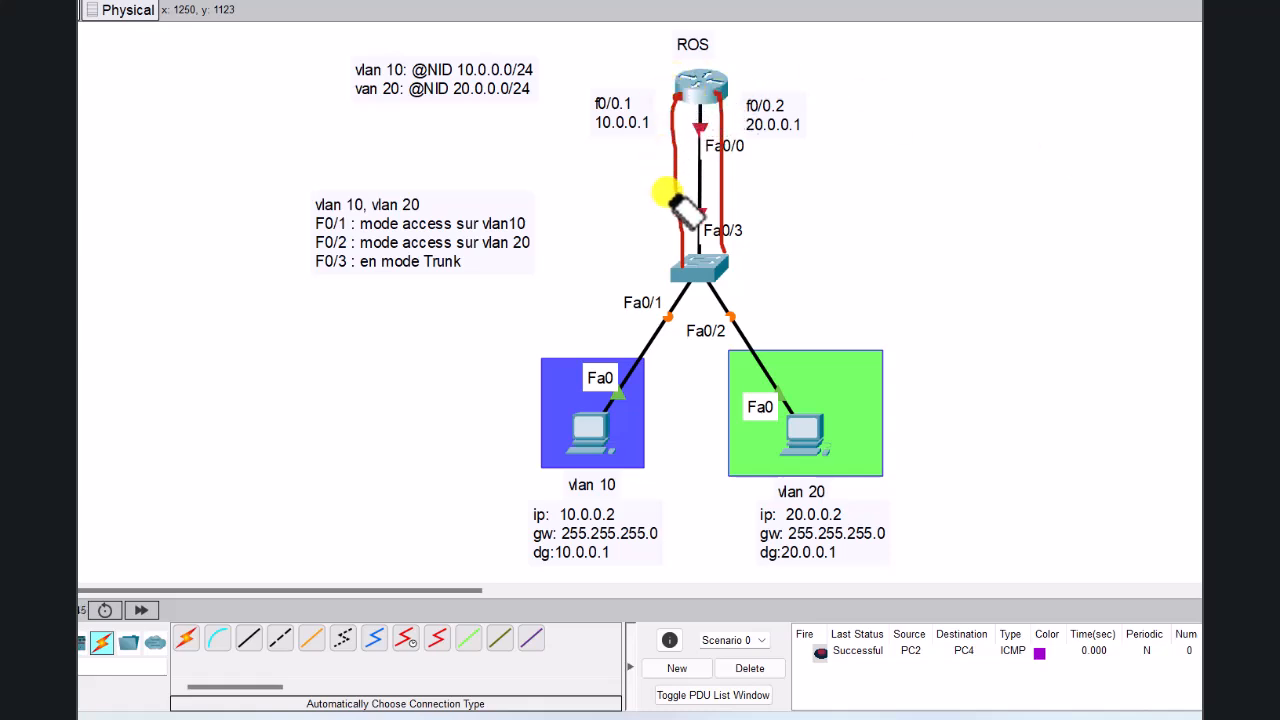
mouse_move(673, 183)
left_mouse_down()
mouse_move(696, 90)
mouse_move(715, 117)
left_mouse_up()
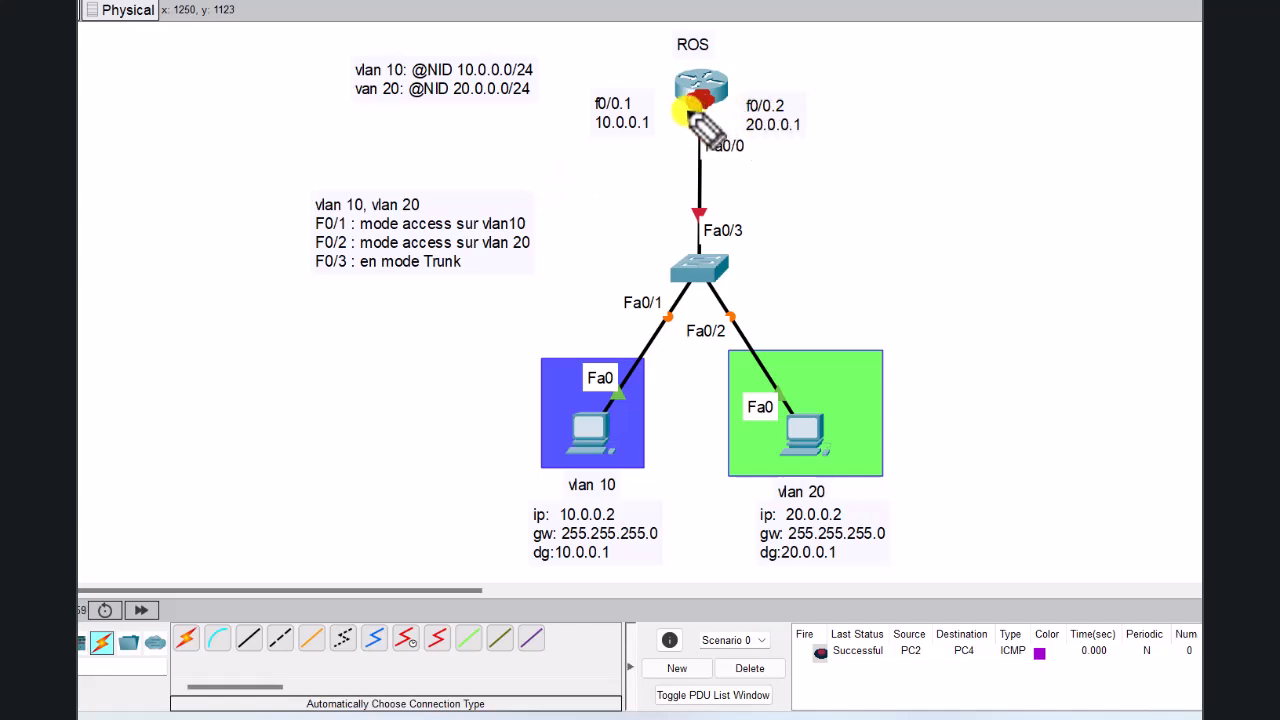
left_click_drag(690, 104, 683, 256)
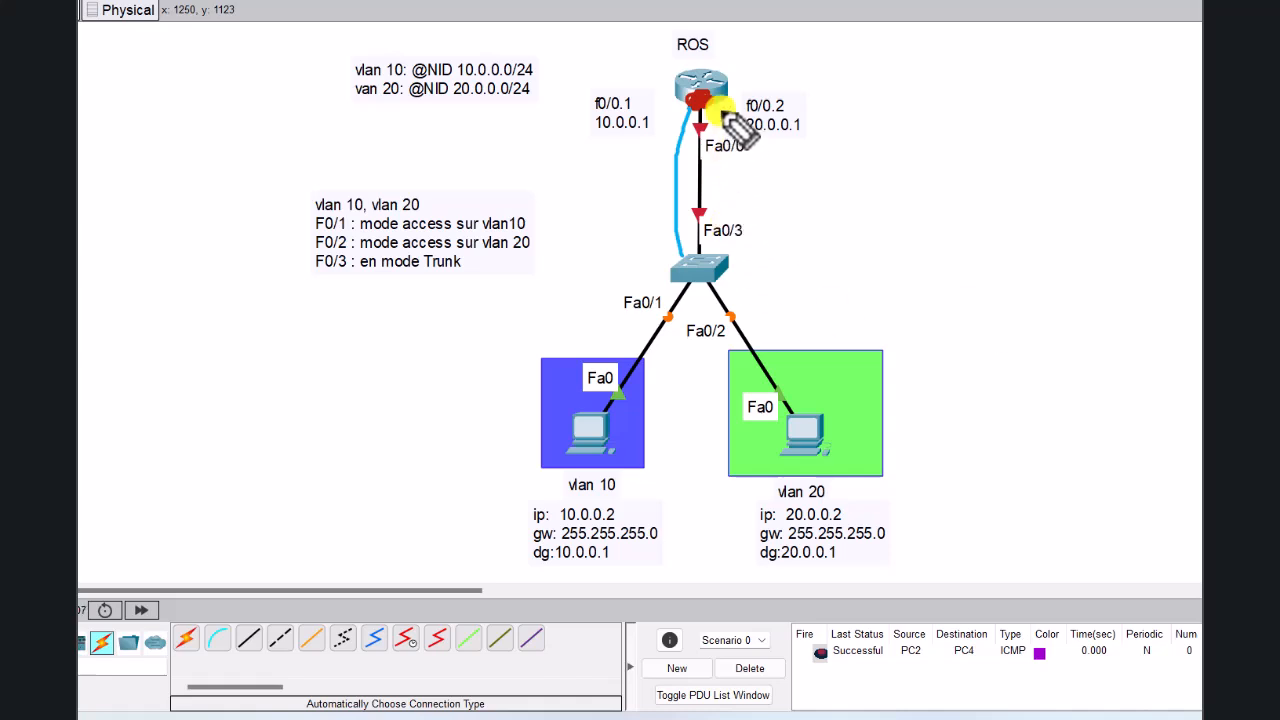
left_click_drag(711, 102, 731, 251)
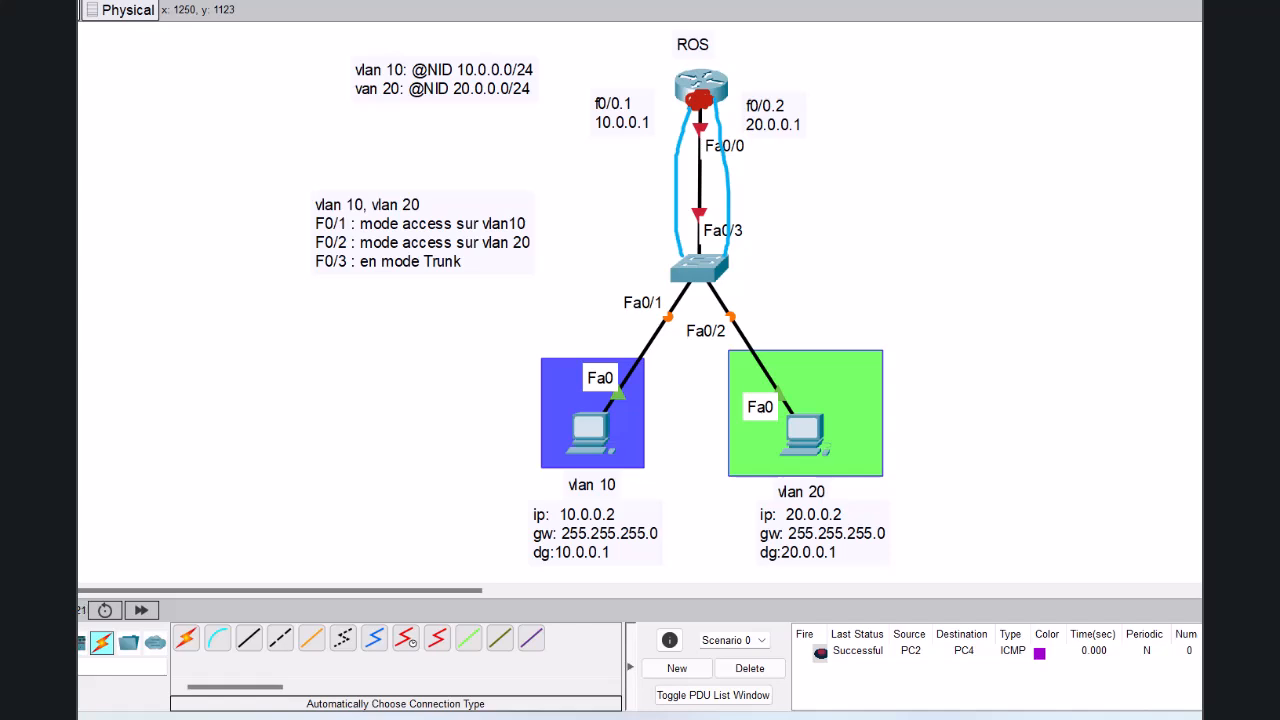
left_click_drag(675, 115, 730, 113)
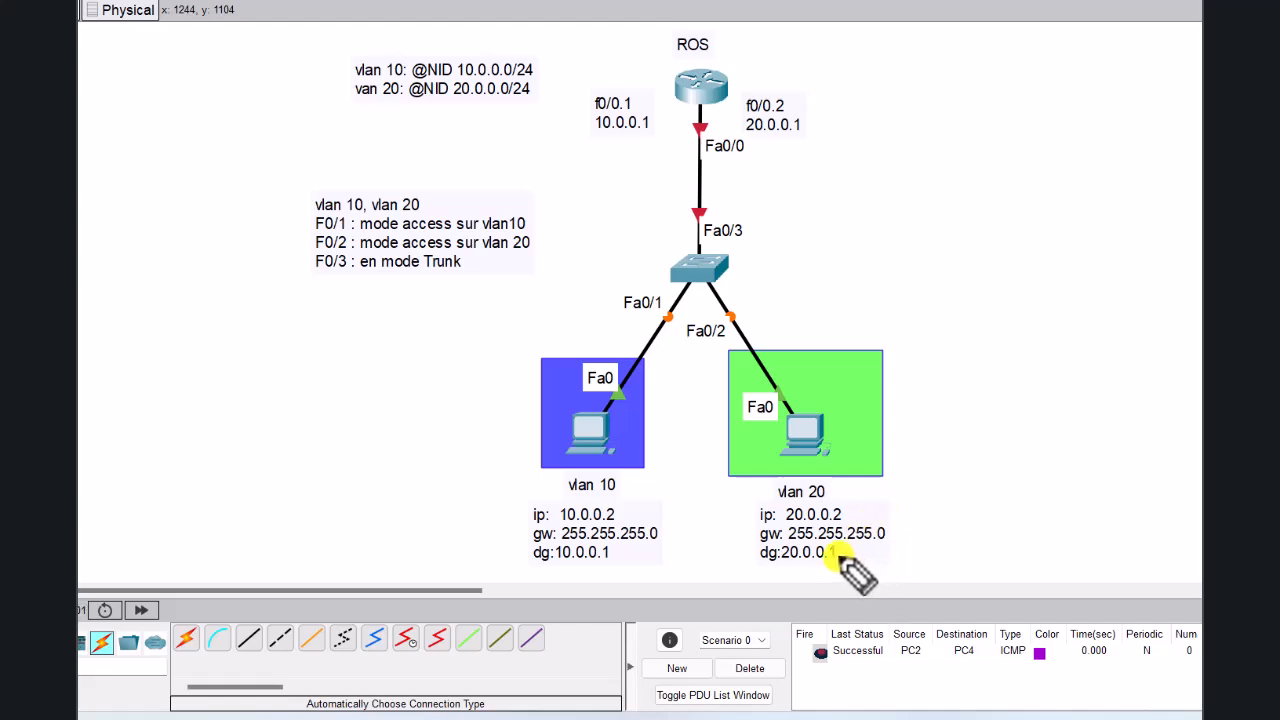
Step: Connect each PC note's default gateway to its matching router sub-interface address with blue pen lines, emphasizing both router addresses
mouse_move(836, 553)
left_mouse_down()
mouse_move(862, 556)
mouse_move(922, 516)
mouse_move(923, 314)
mouse_move(806, 146)
left_mouse_up()
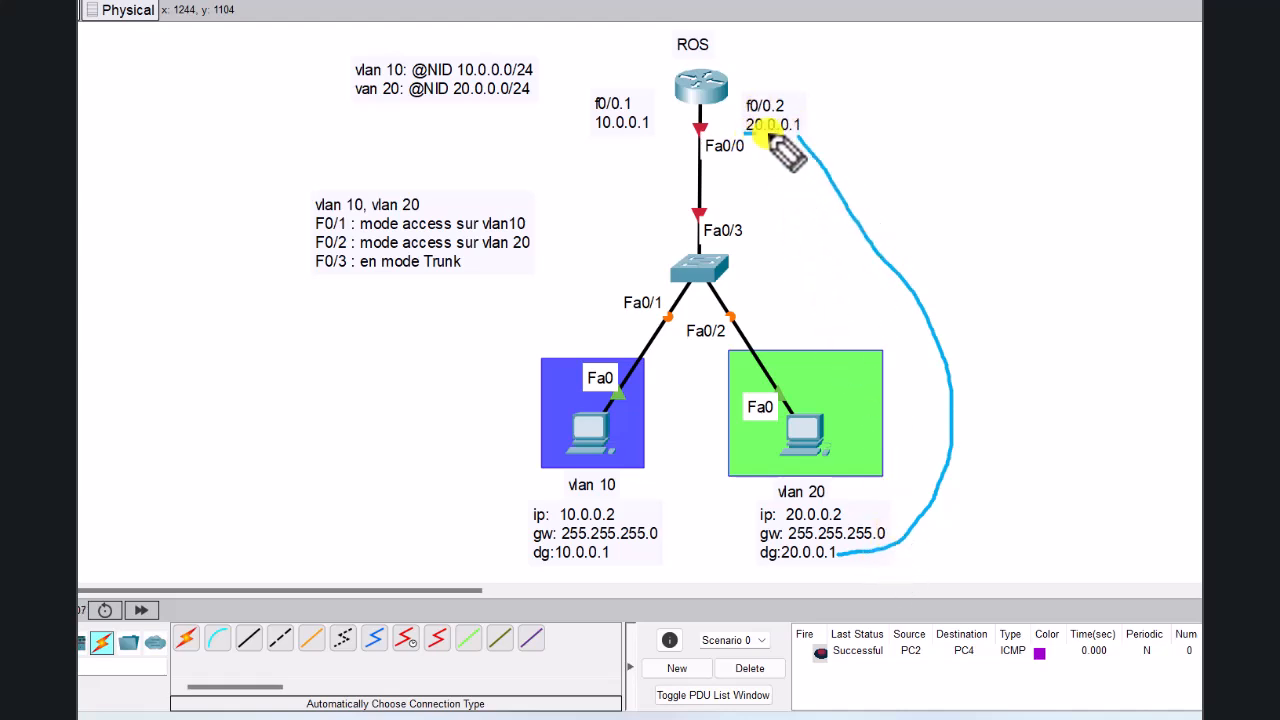
left_click_drag(746, 133, 803, 129)
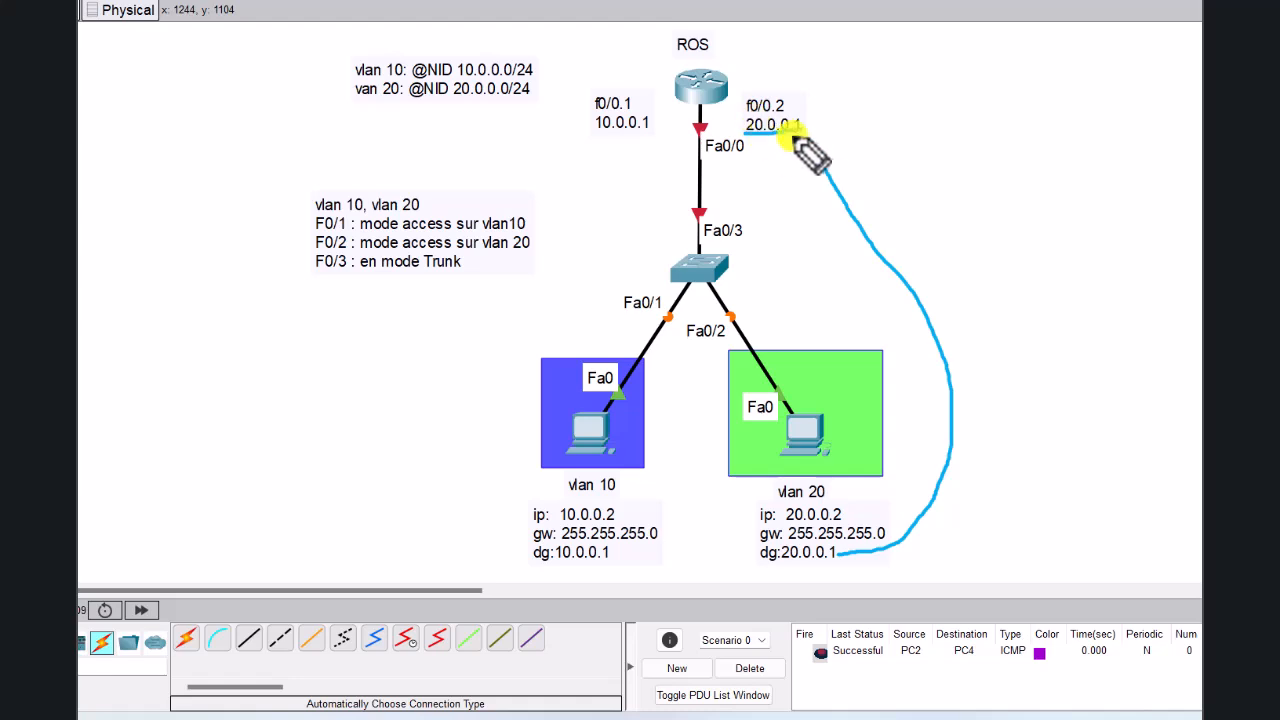
left_click_drag(712, 107, 708, 106)
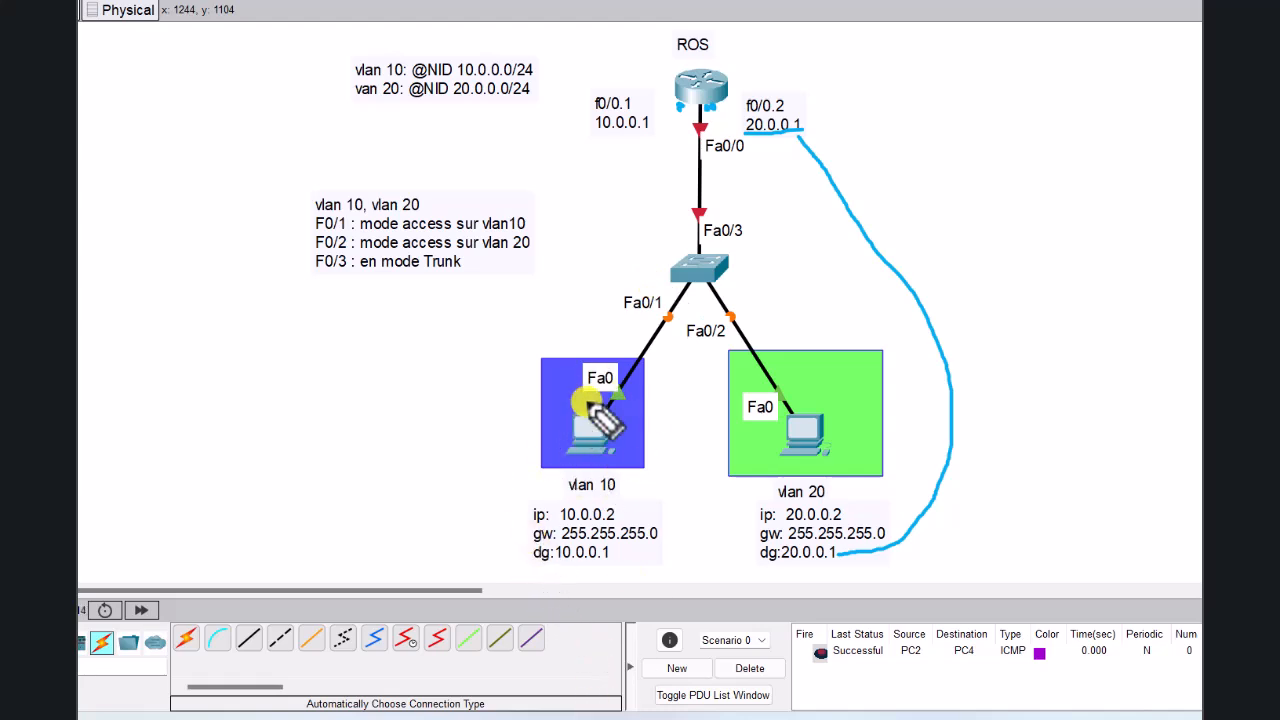
mouse_move(530, 556)
left_mouse_down()
mouse_move(488, 524)
mouse_move(478, 430)
mouse_move(508, 332)
mouse_move(658, 150)
mouse_move(660, 123)
mouse_move(609, 106)
mouse_move(666, 137)
left_mouse_up()
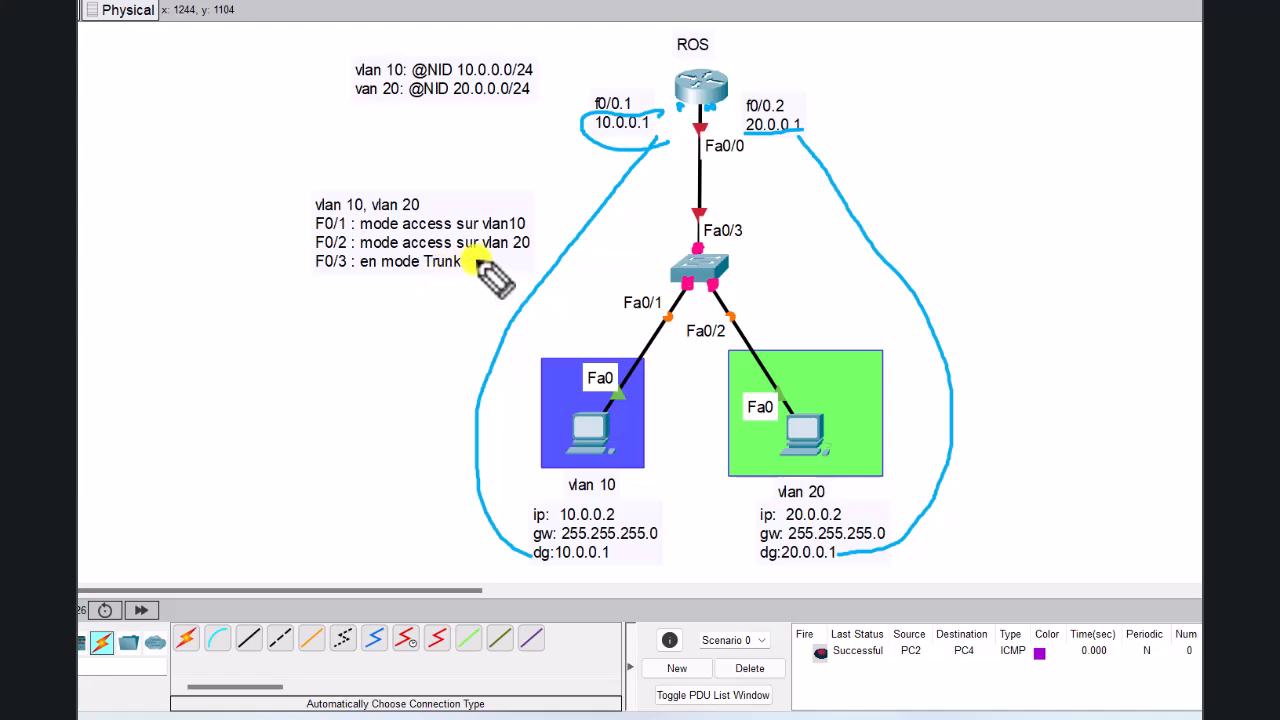
Step: Circle "Trunk" in magenta, write "Tag" beneath it, and mark the ends of the VLAN 10 and VLAN 20 access mode lines
mouse_move(432, 246)
left_mouse_down()
mouse_move(430, 282)
mouse_move(472, 277)
left_mouse_up()
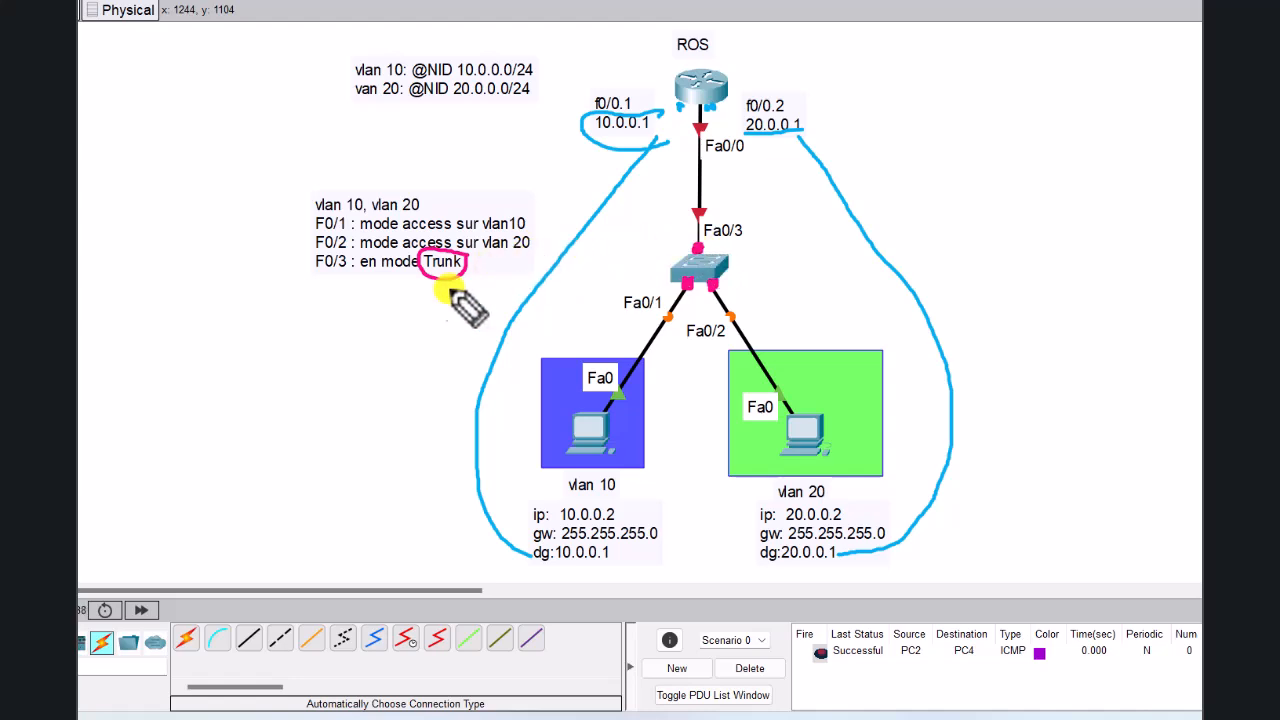
mouse_move(339, 315)
left_mouse_down()
mouse_move(383, 317)
mouse_move(425, 294)
mouse_move(437, 314)
mouse_move(451, 309)
mouse_move(448, 336)
mouse_move(455, 300)
left_mouse_up()
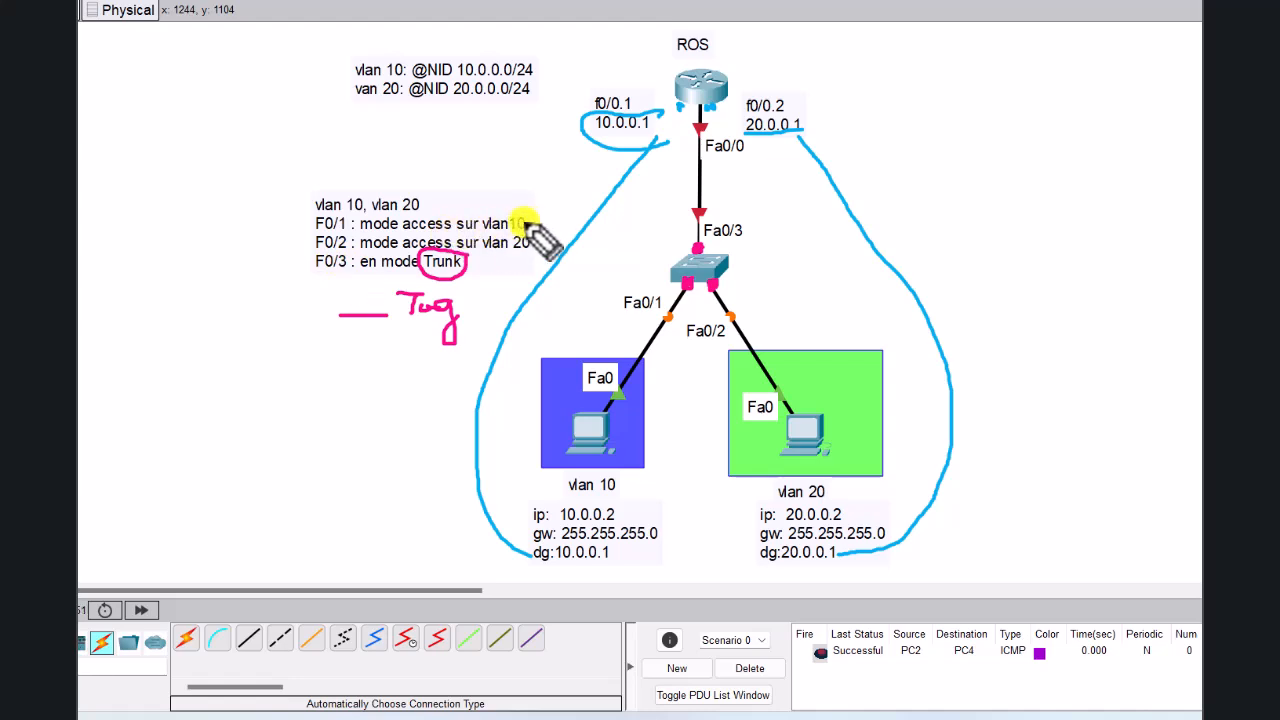
mouse_move(528, 223)
left_mouse_down()
mouse_move(544, 223)
mouse_move(544, 242)
left_mouse_up()
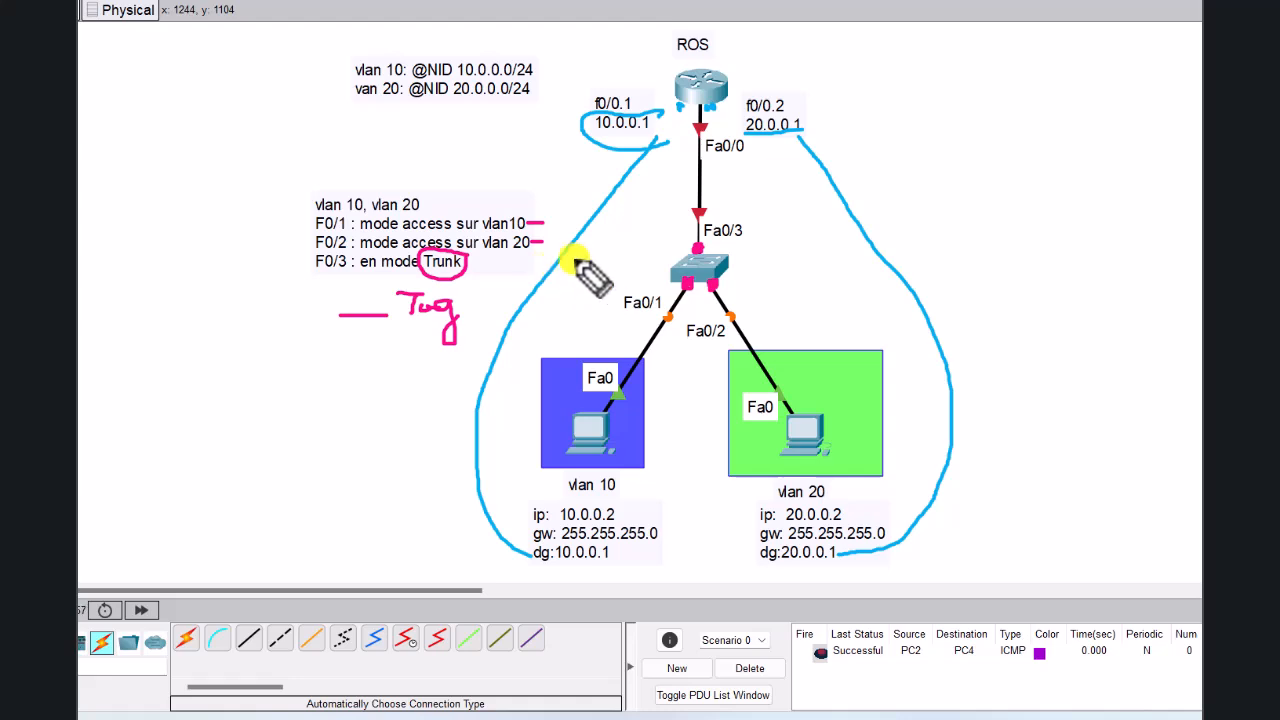
Step: Box "Tag" in magenta and draw arrows from the switch's Fa0/3 port up to the f0/0.1 sub-interface and over the router toward f0/0.2
mouse_move(465, 284)
left_mouse_down()
mouse_move(423, 285)
mouse_move(392, 305)
mouse_move(400, 344)
mouse_move(472, 326)
mouse_move(470, 288)
left_mouse_up()
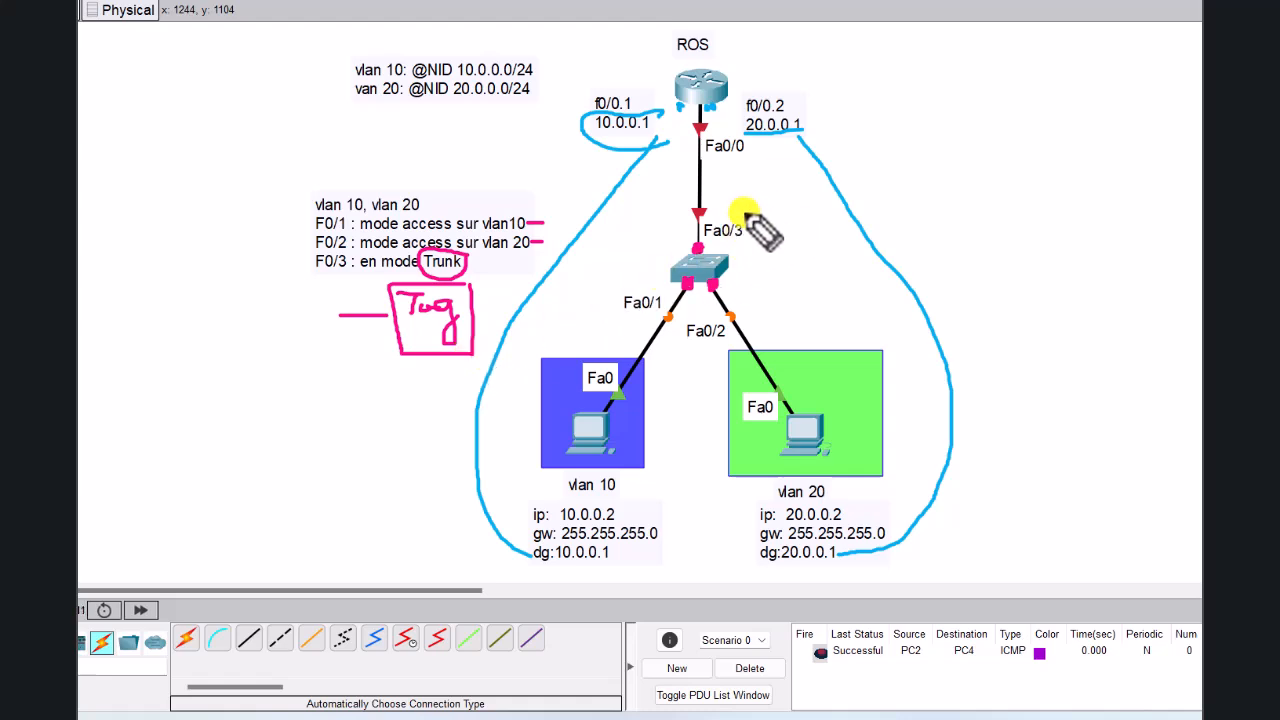
left_click(760, 182)
mouse_move(722, 238)
left_mouse_down()
mouse_move(718, 176)
mouse_move(728, 195)
left_mouse_up()
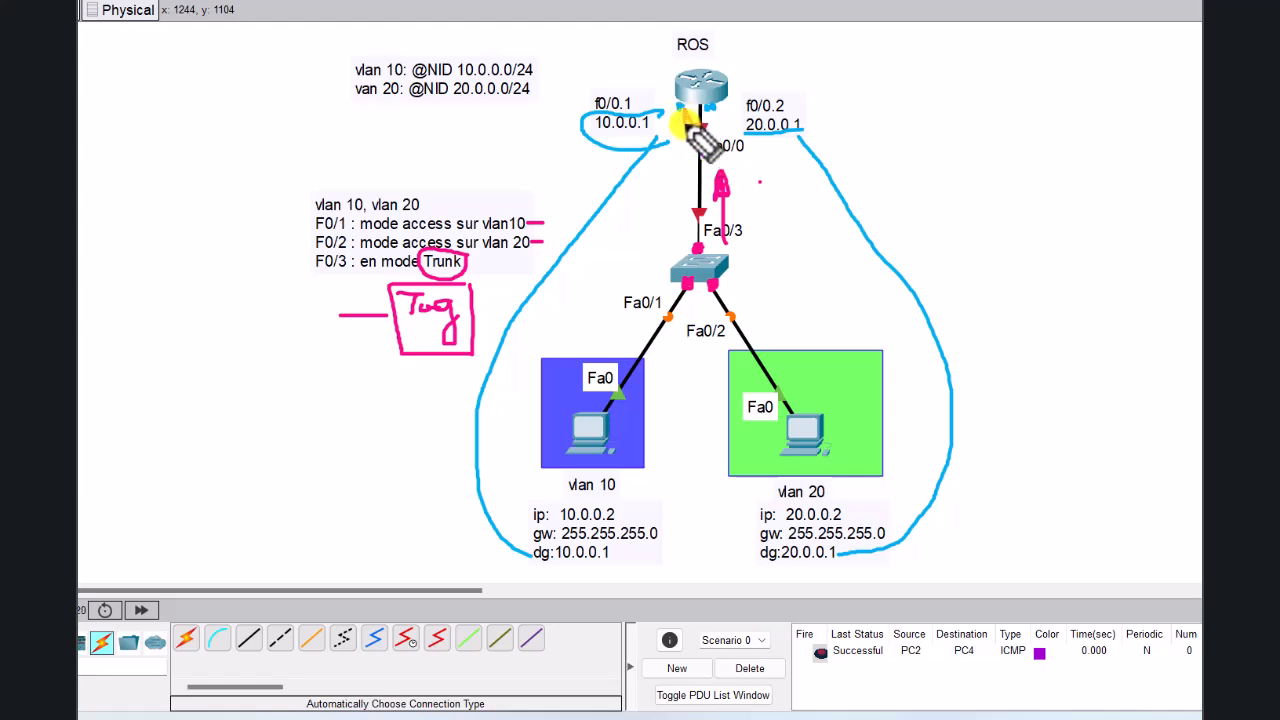
mouse_move(684, 125)
left_mouse_down()
mouse_move(696, 118)
mouse_move(698, 140)
left_mouse_up()
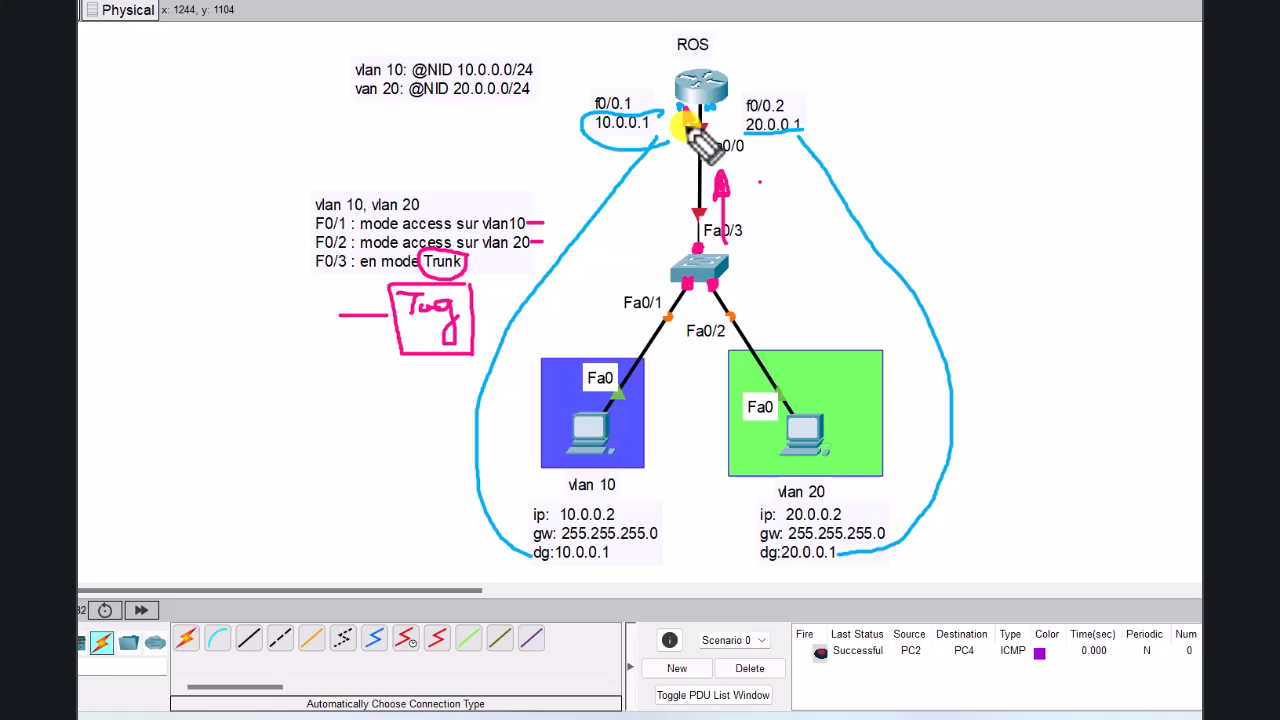
left_click_drag(687, 128, 710, 153)
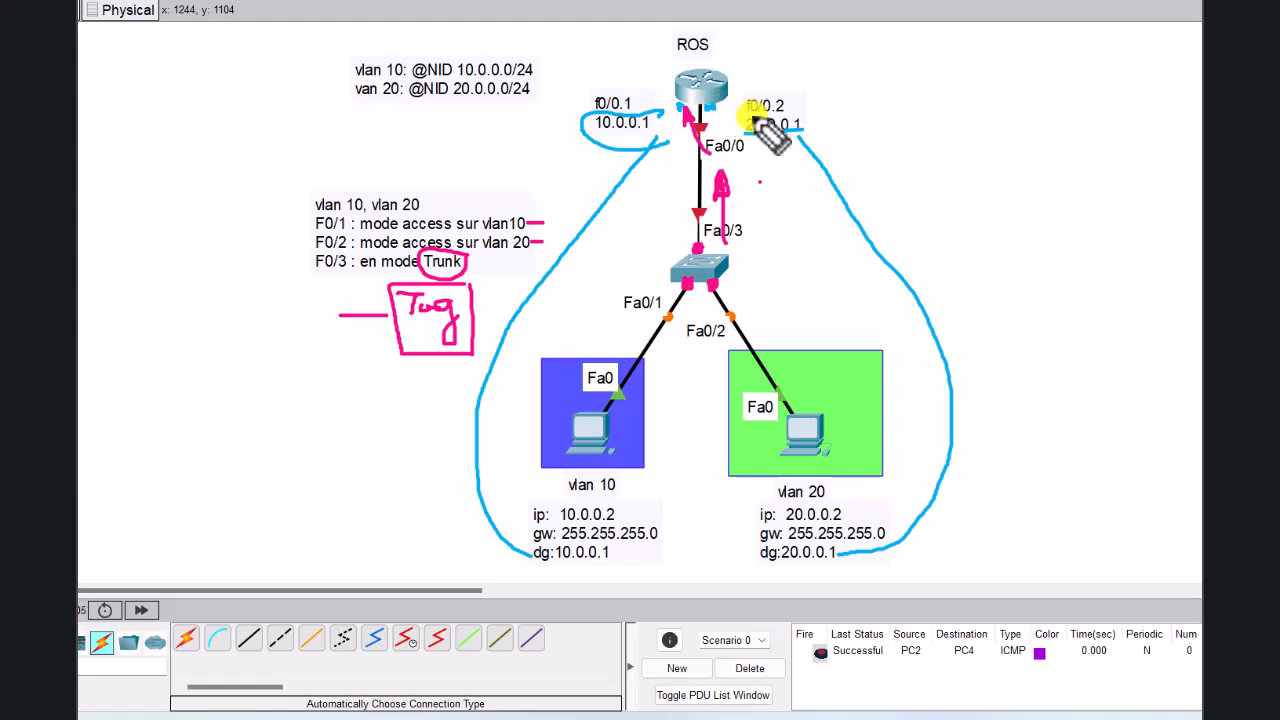
mouse_move(672, 100)
left_mouse_down()
mouse_move(666, 85)
mouse_move(686, 66)
mouse_move(716, 64)
mouse_move(737, 96)
left_mouse_up()
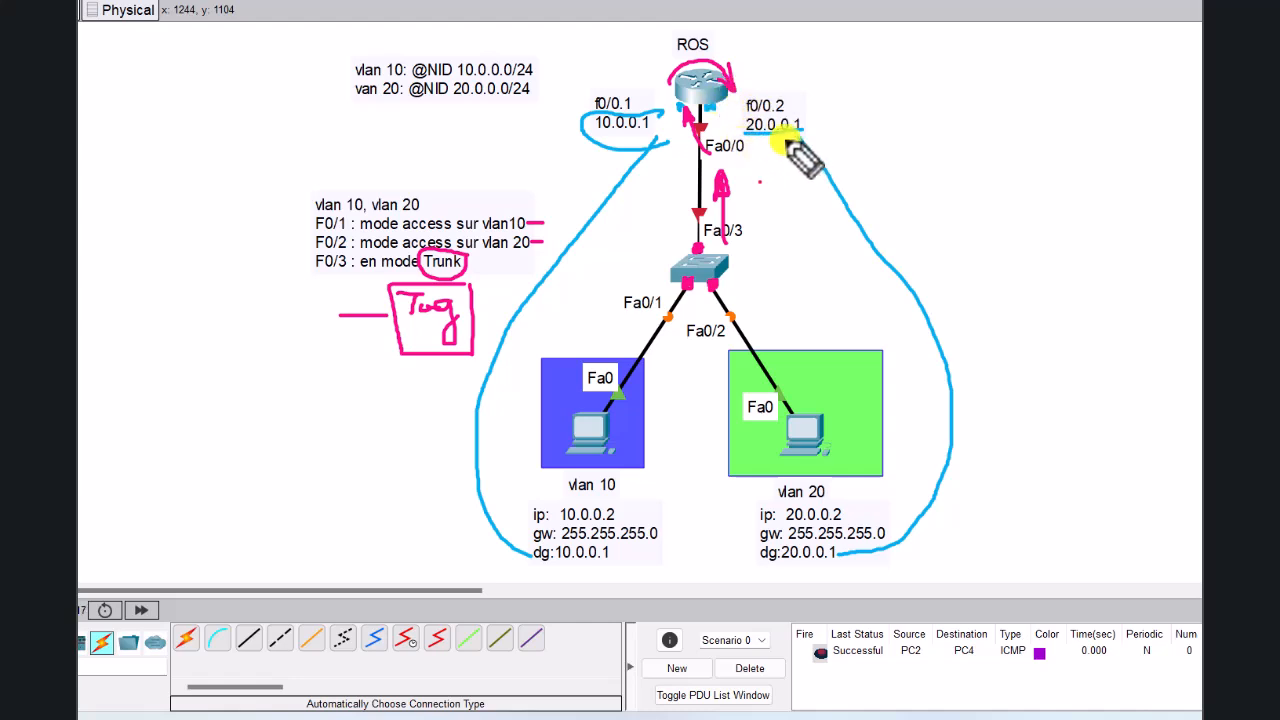
Step: Annotate the router with "Tag dest" and the trunk link with branching VLAN tag arrows, and erase all pen annotations
mouse_move(911, 77)
left_mouse_down()
mouse_move(910, 121)
mouse_move(943, 103)
mouse_move(944, 158)
mouse_move(986, 109)
mouse_move(1037, 109)
mouse_move(1051, 91)
mouse_move(1038, 66)
left_mouse_up()
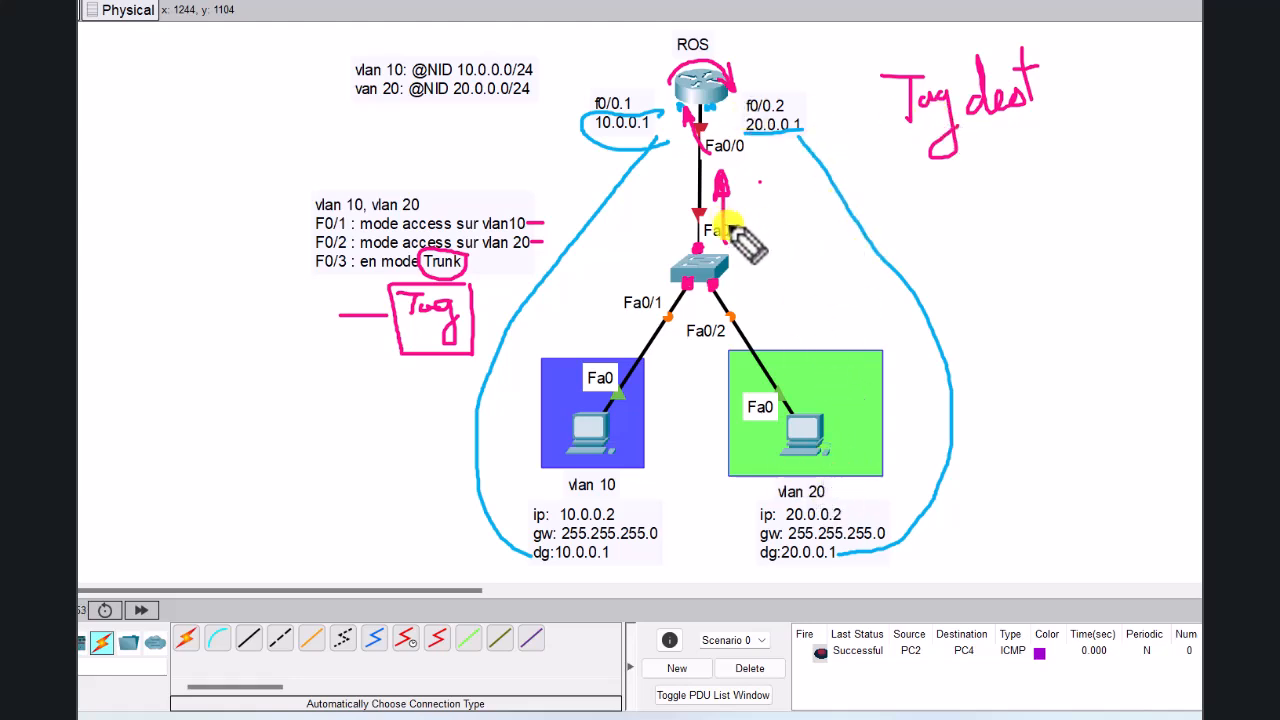
mouse_move(593, 275)
left_mouse_down()
mouse_move(640, 212)
mouse_move(788, 240)
mouse_move(766, 292)
mouse_move(795, 272)
mouse_move(790, 255)
left_mouse_up()
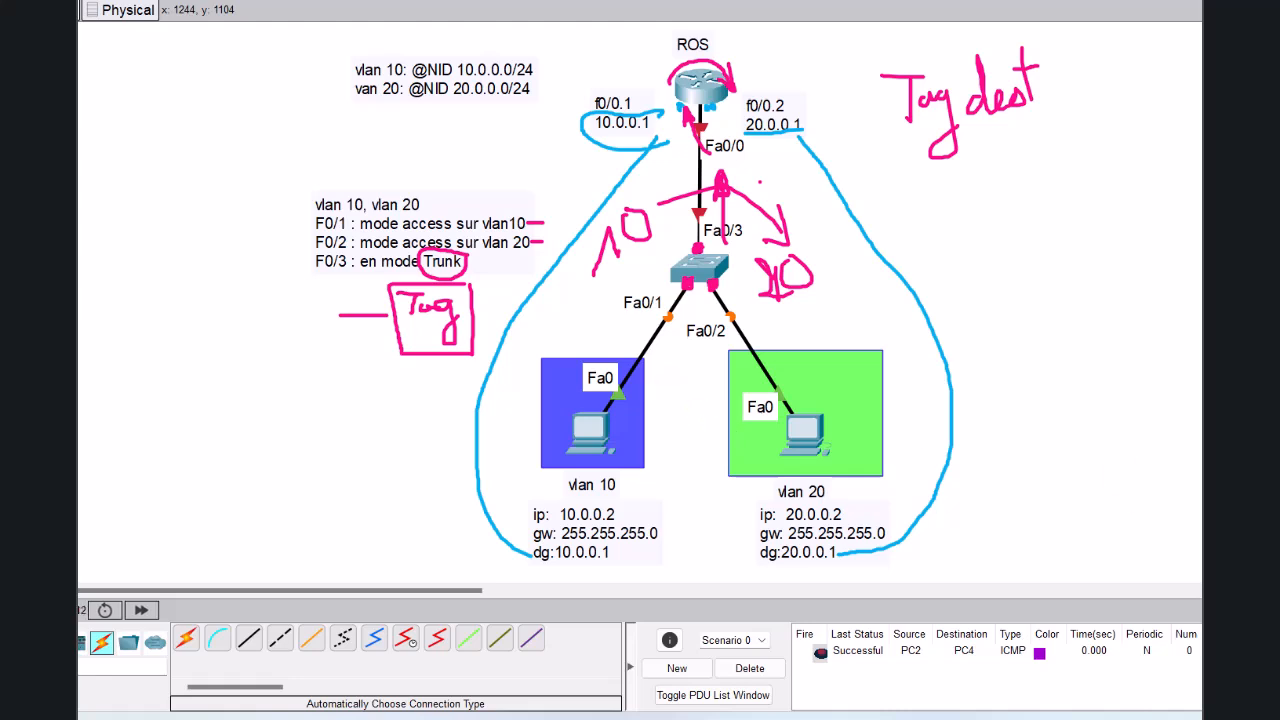
key("e")
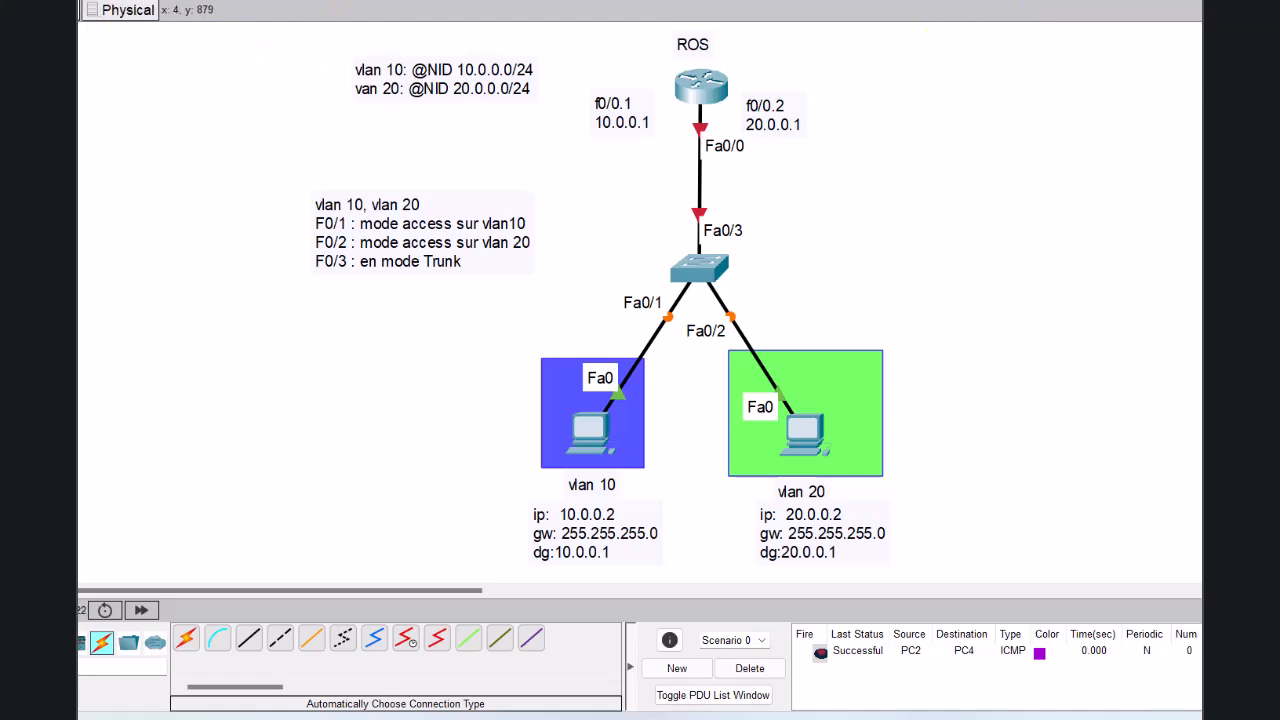
Step: Open the switch's command-line interface at the user prompt and move its window aside so the VLAN 10 PC shows
left_click(714, 270)
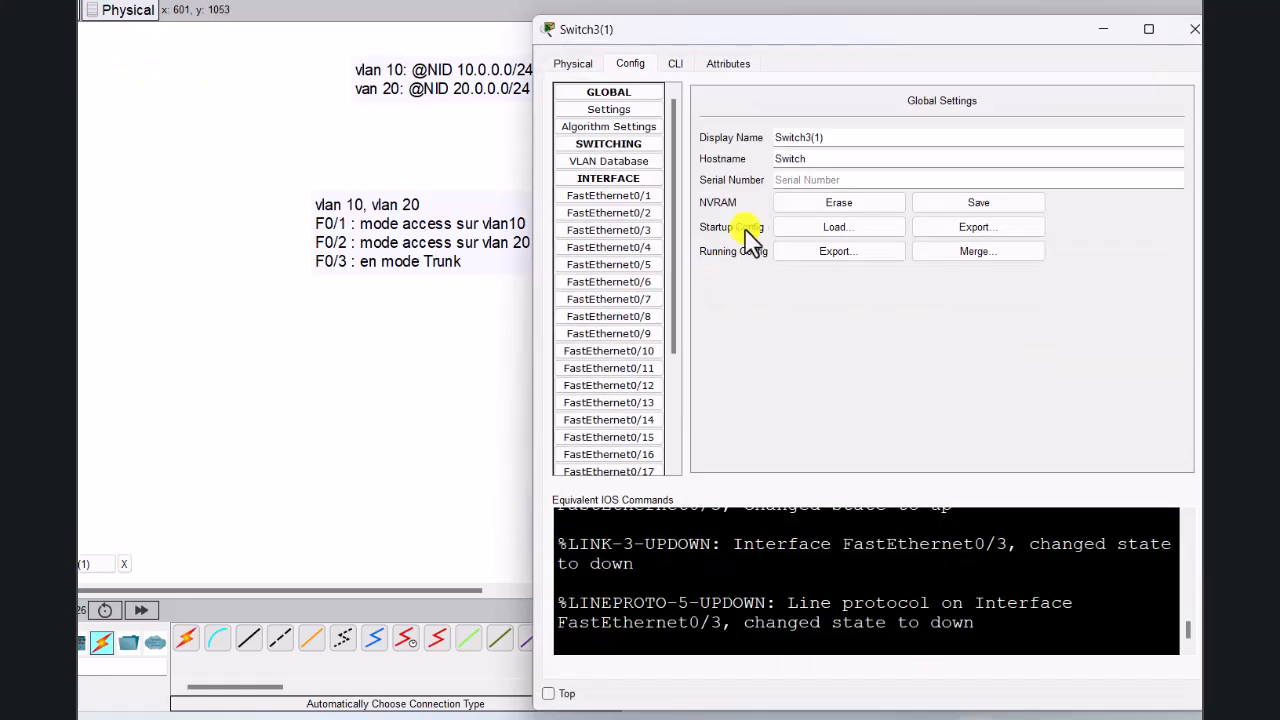
left_click(673, 63)
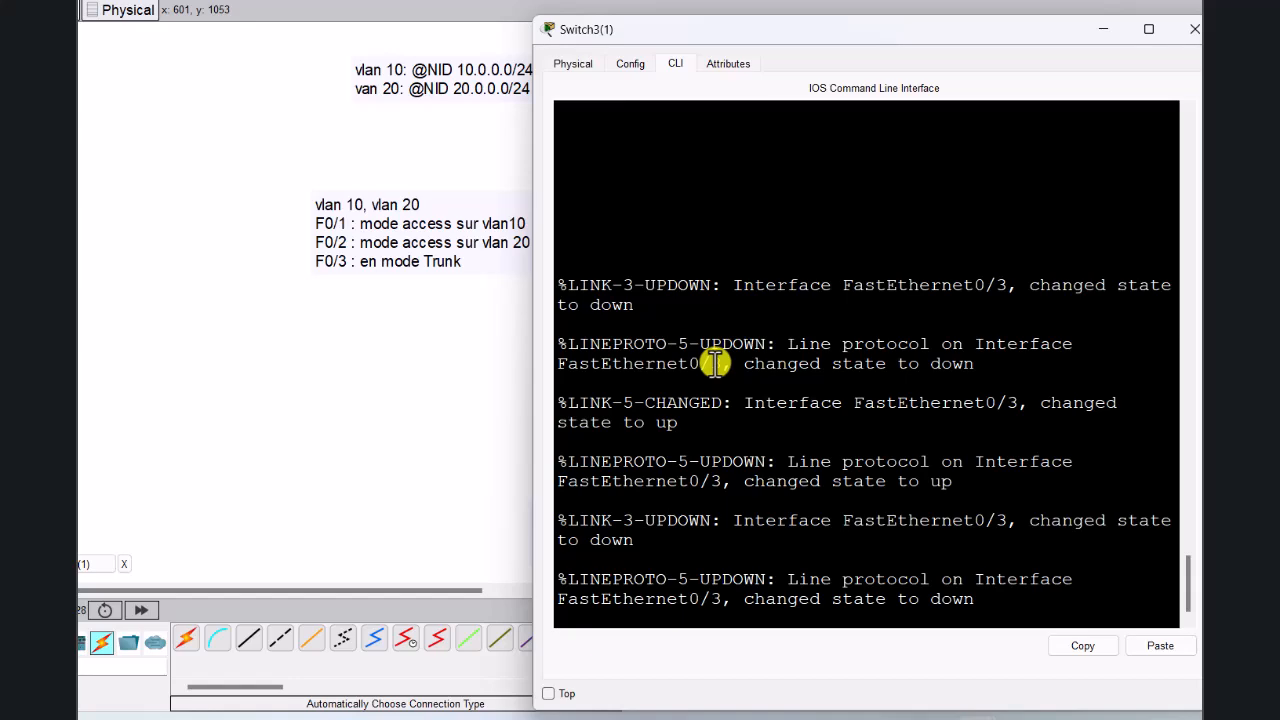
key("Return")
key("Return")
key("Return")
key("Return")
left_click_drag(831, 14, 1016, 0)
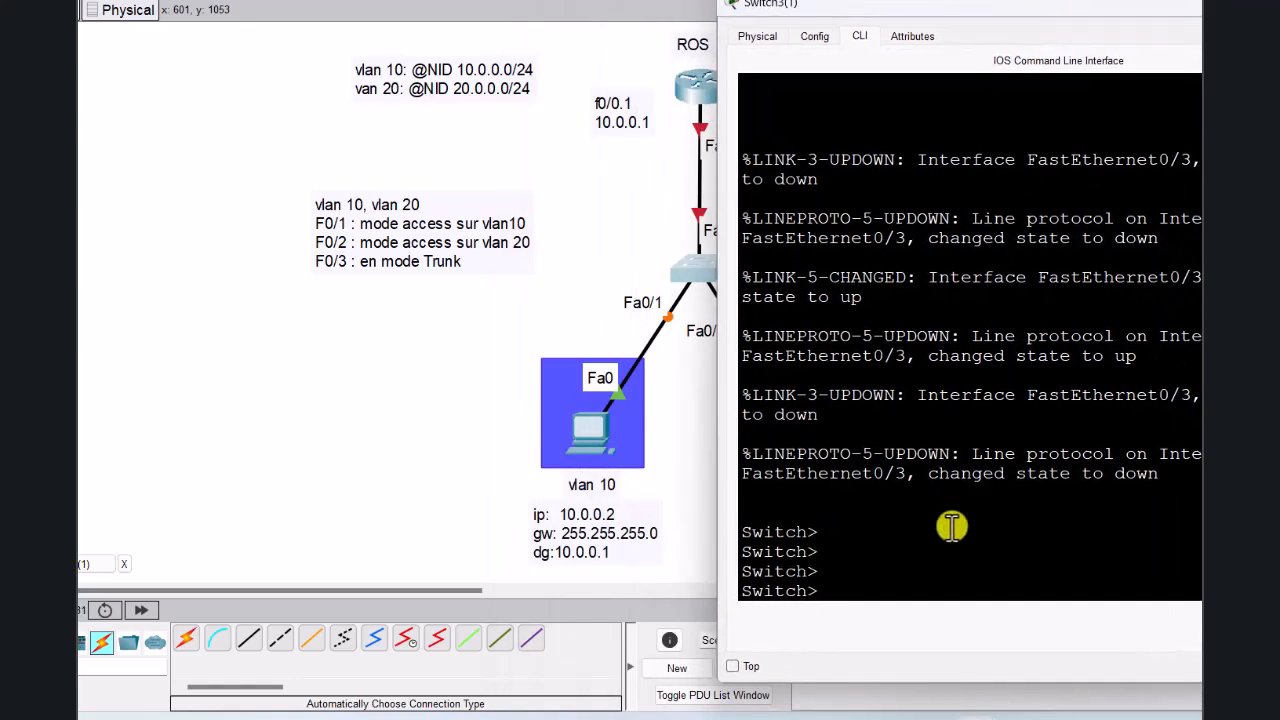
key("Return")
key("Return")
key("Return")
Step: Enter privileged mode and global configuration mode on the switch
type("v")
key("BackSpace")
type("conf t")
key("Return")
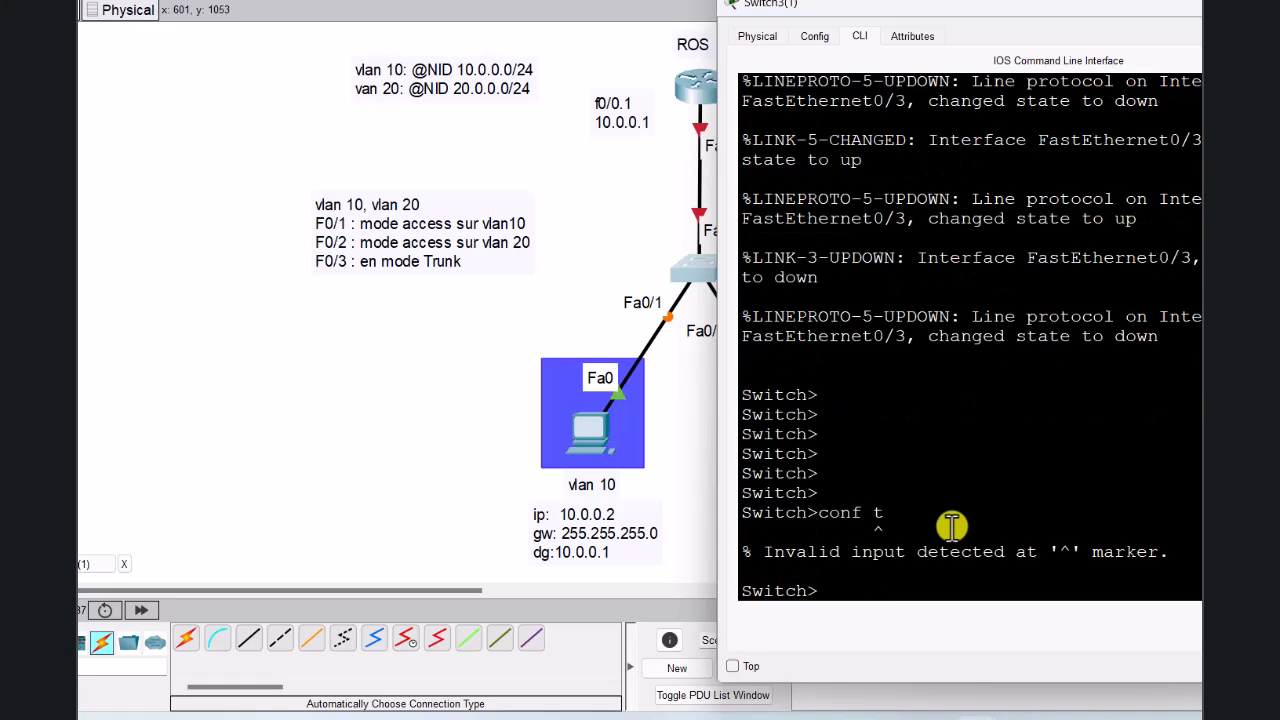
type("en")
key("Return")
type("cn")
key("BackSpace")
type("o")
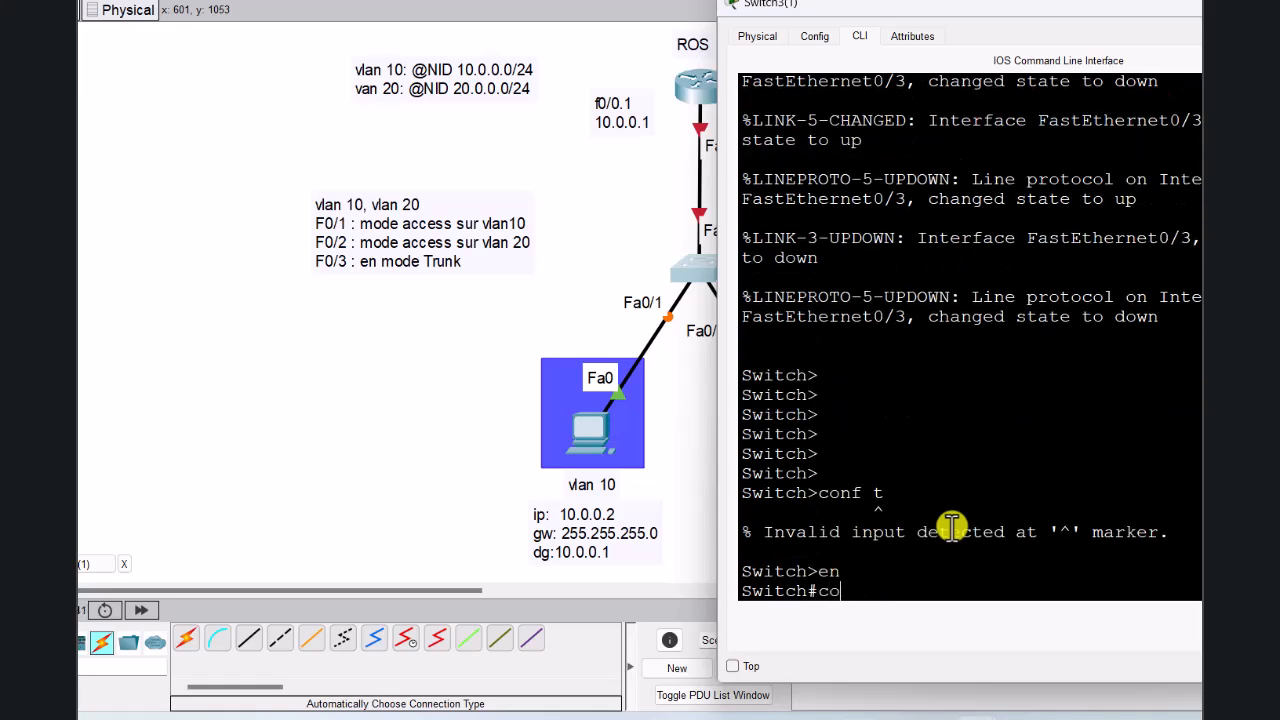
type("nf t")
key("Return")
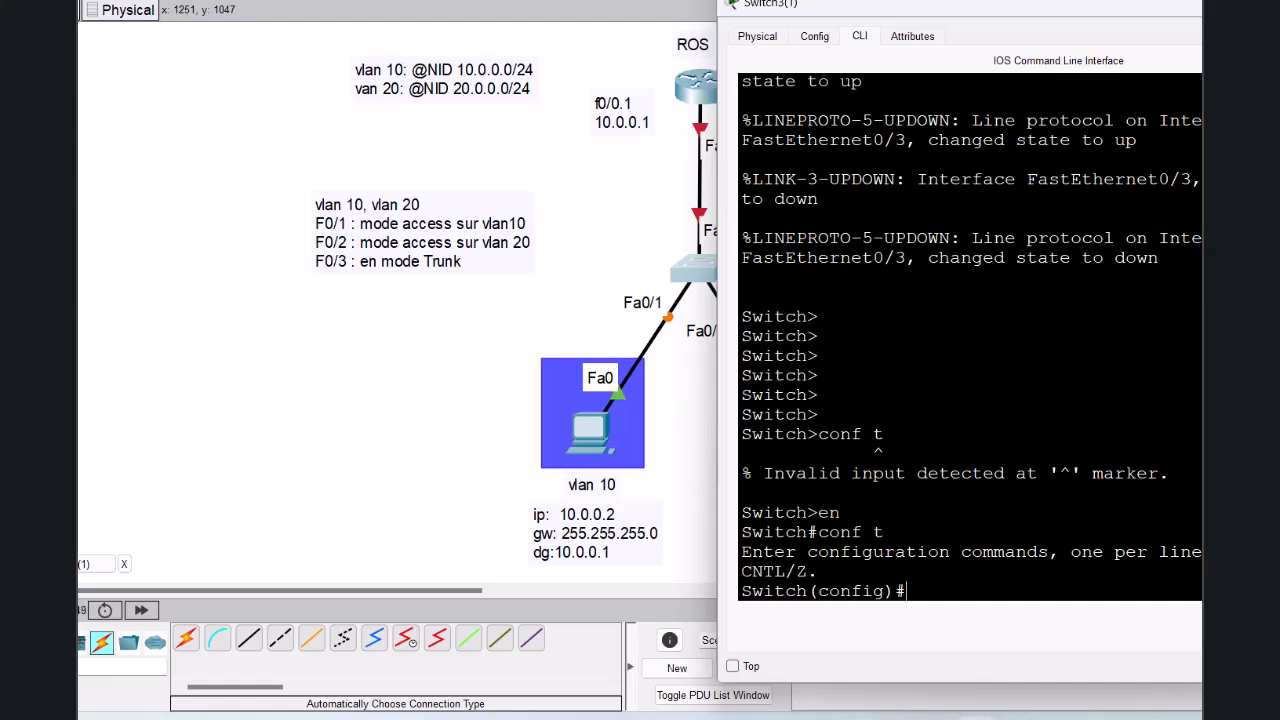
Step: Create VLAN 10 and VLAN 20 on the switch and return to global configuration mode
type("vlan 10")
key("Return")
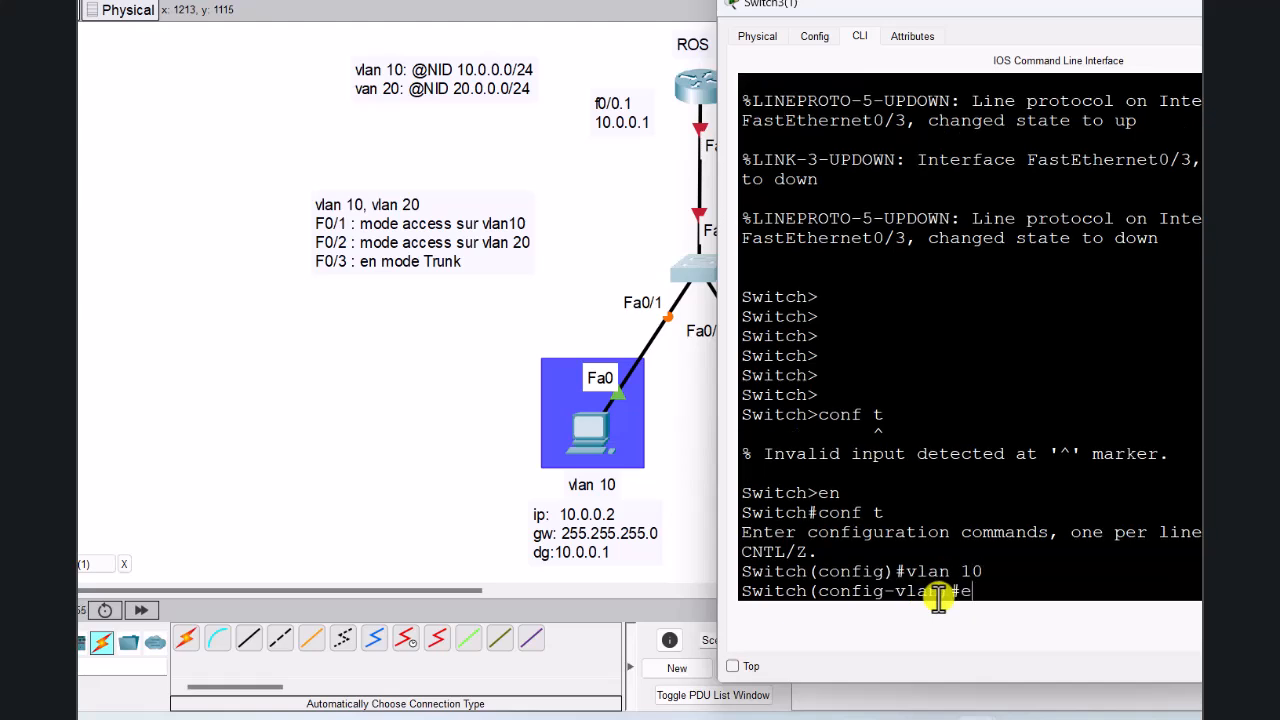
type("exit")
key("Return")
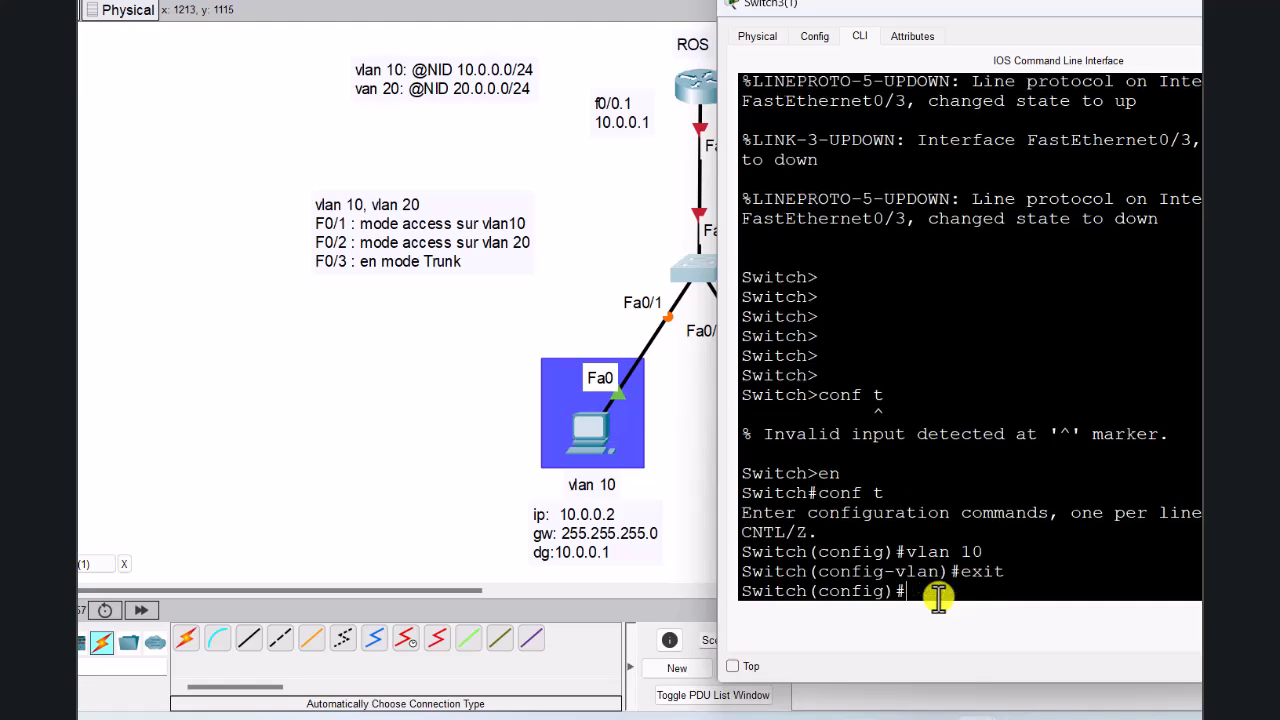
type("vlan 20")
key("Return")
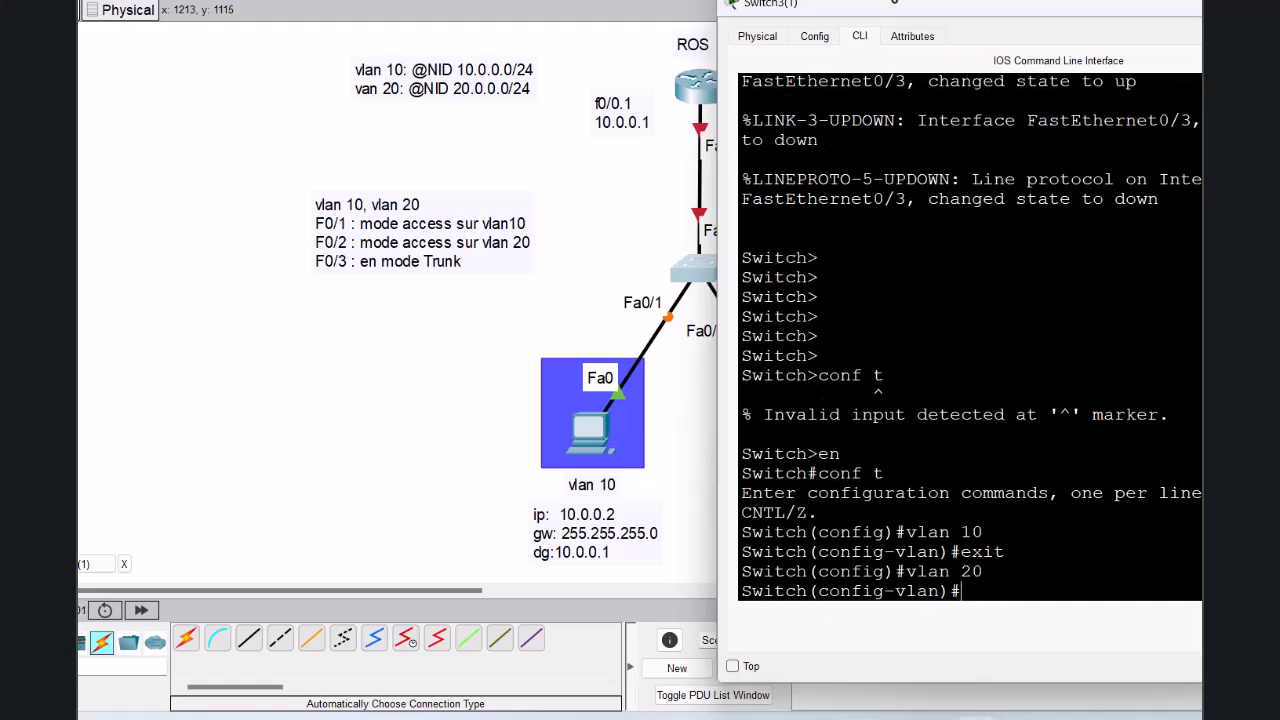
left_click_drag(894, 9, 968, 23)
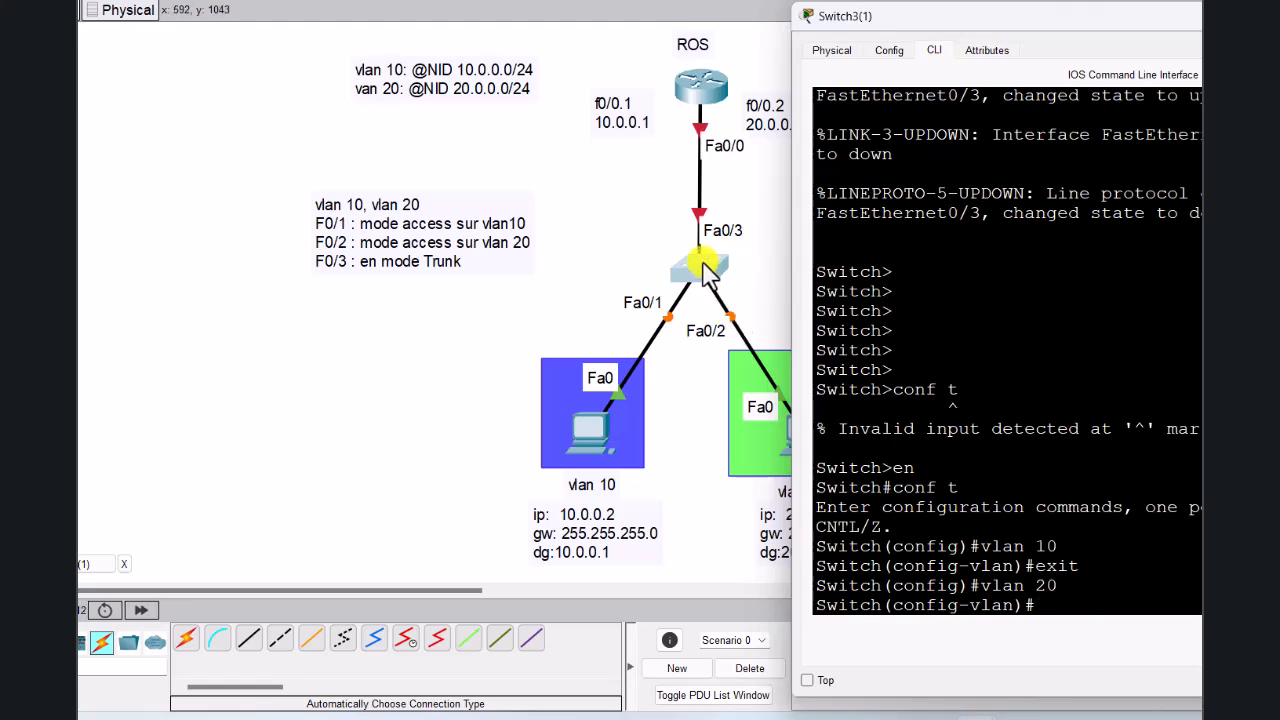
type("exit")
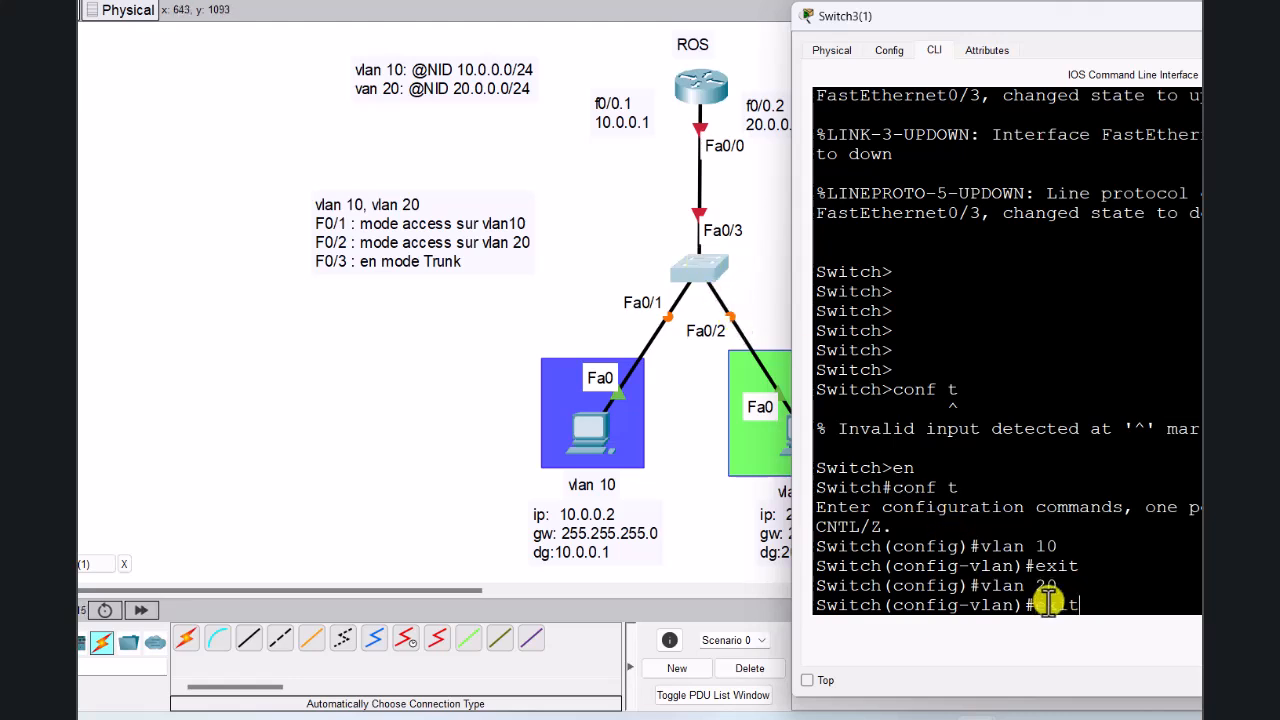
key("Return")
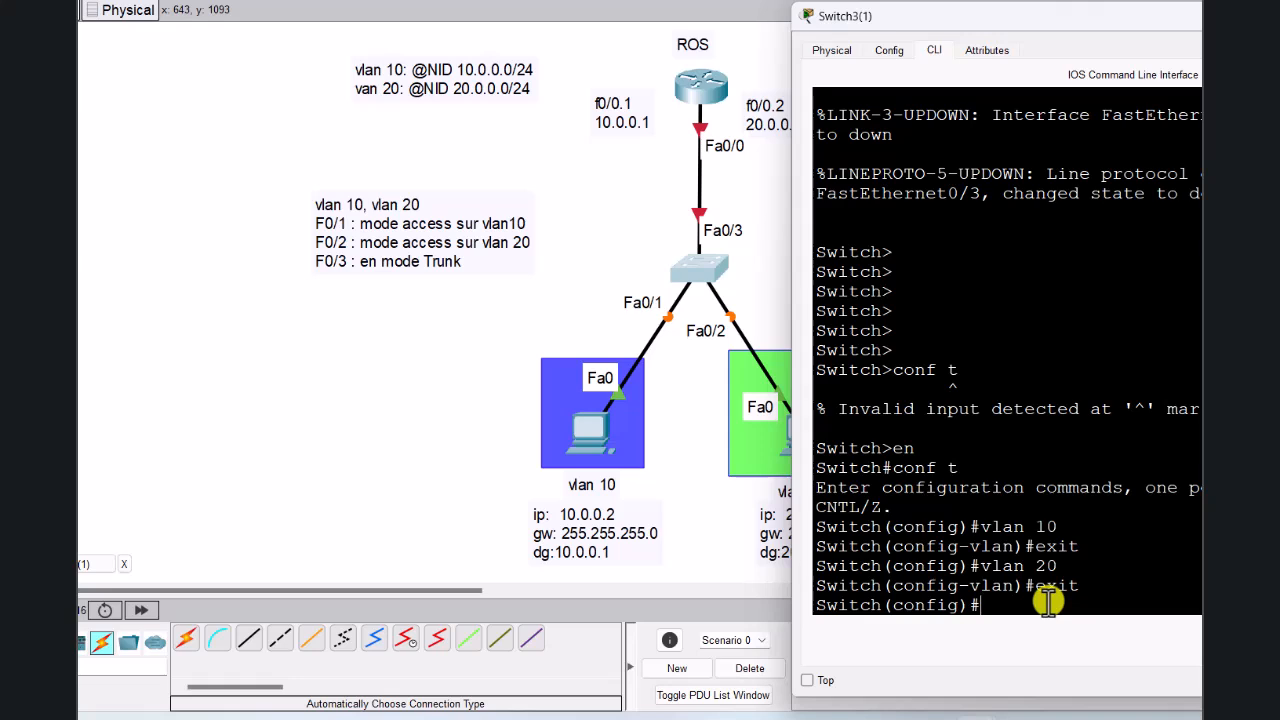
Step: Set the switch interface f0/1 to access mode
type("int f0/1")
key("Return")
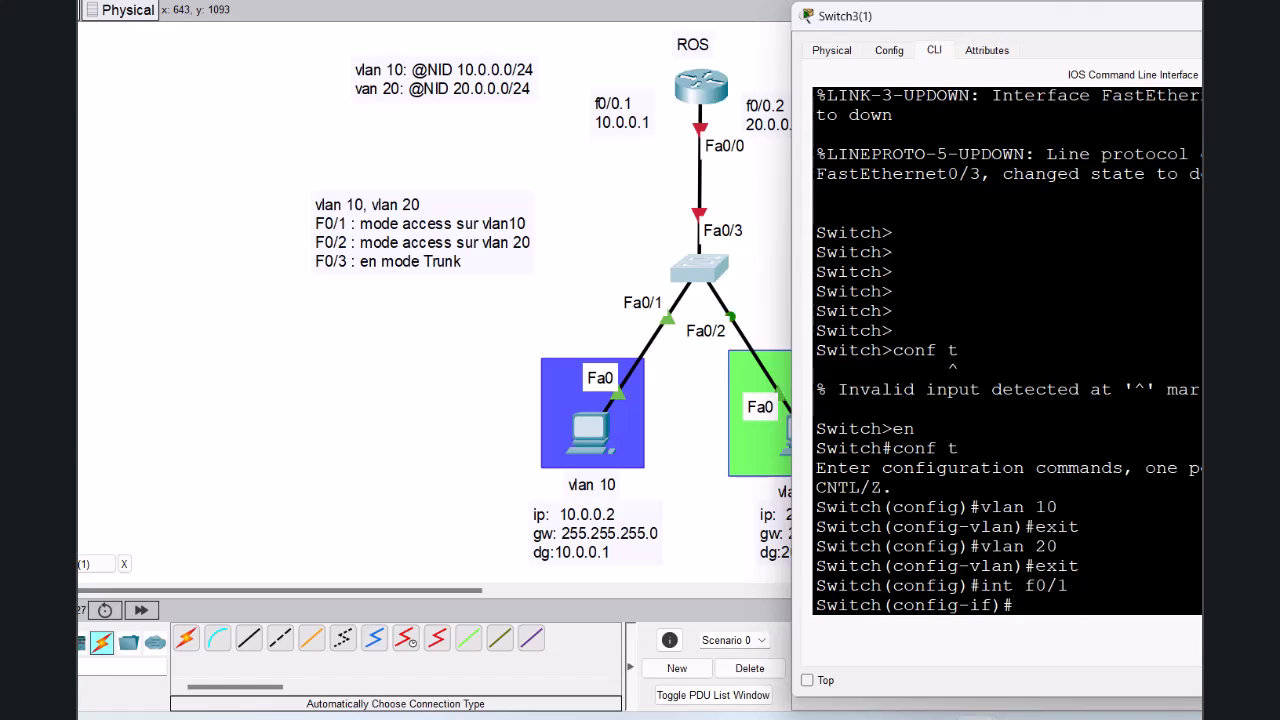
type("w")
key("BackSpace")
type("sw mod")
type("e acces")
type("s")
key("Return")
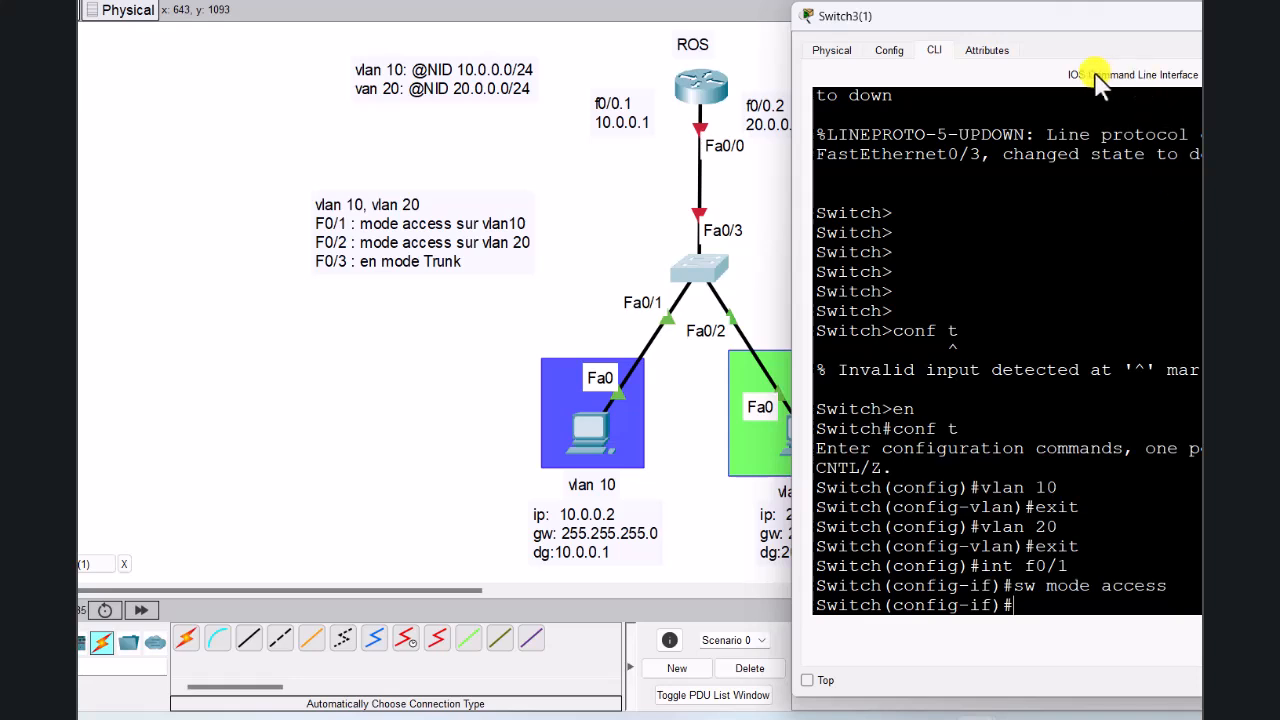
Step: Widen the switch window, assign interface f0/1 to access VLAN 10, and leave its interface configuration
left_click_drag(794, 106, 759, 106)
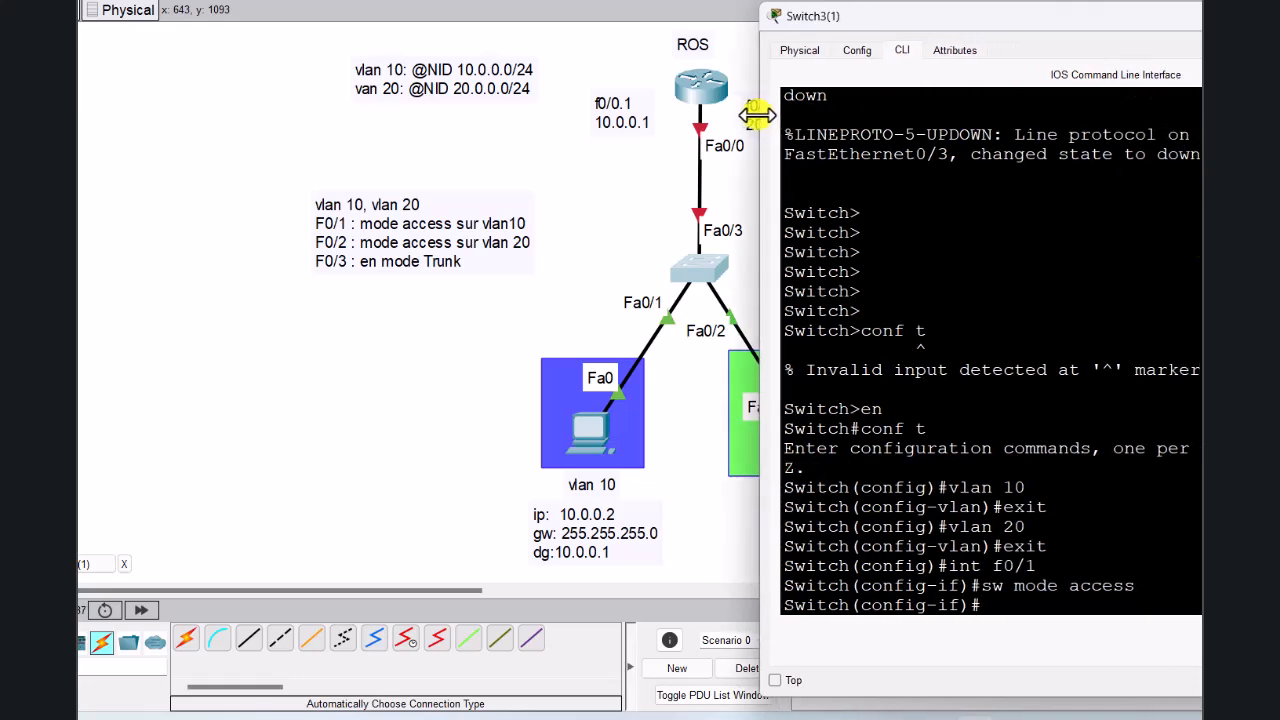
type("s")
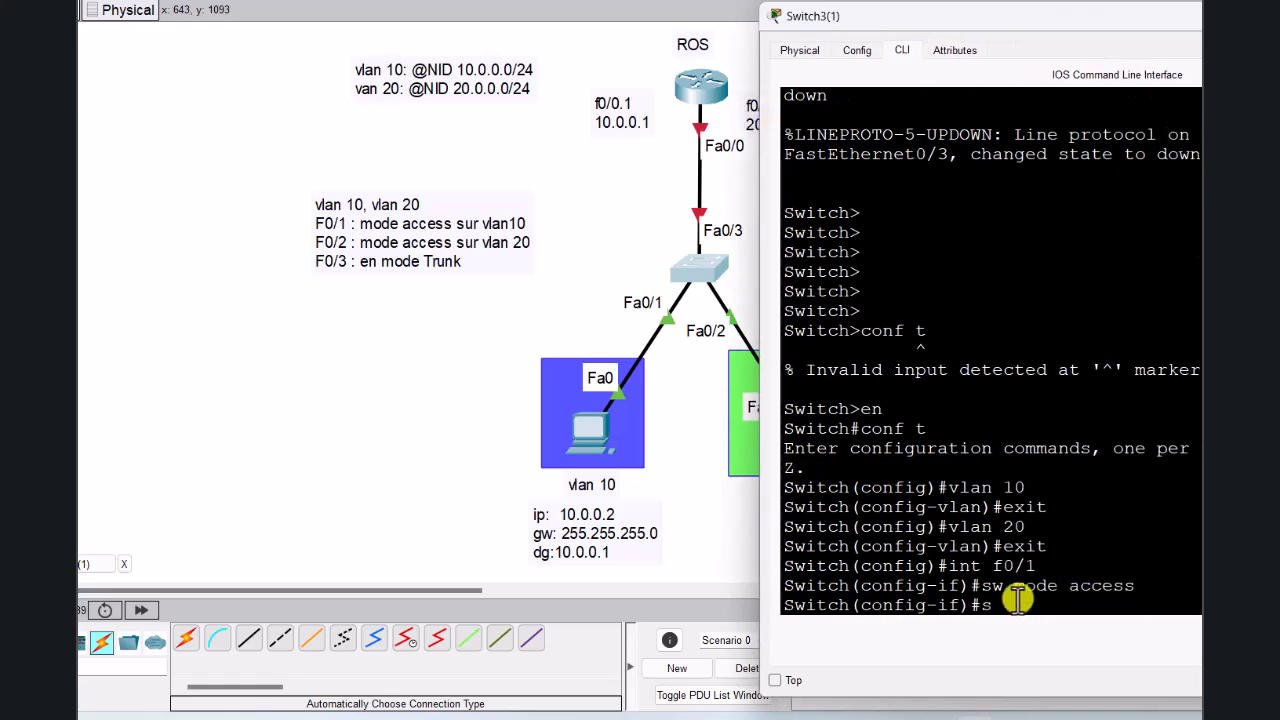
type("w access")
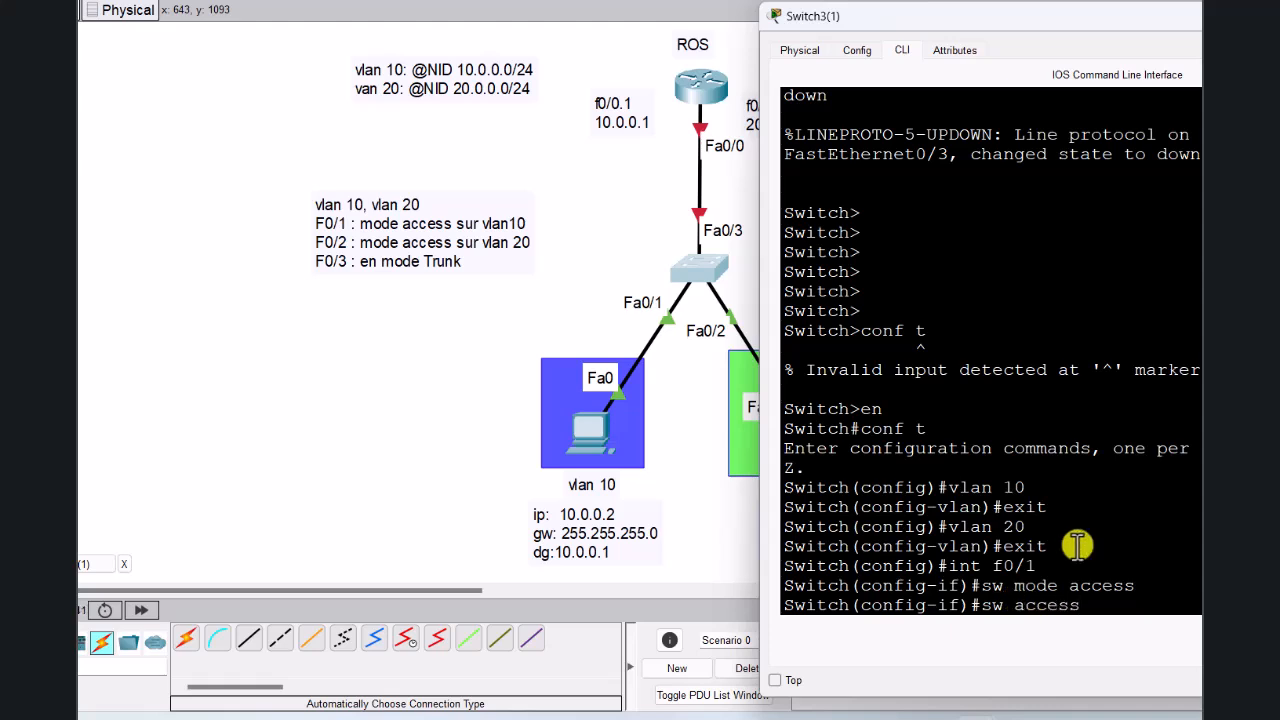
type(" vlan")
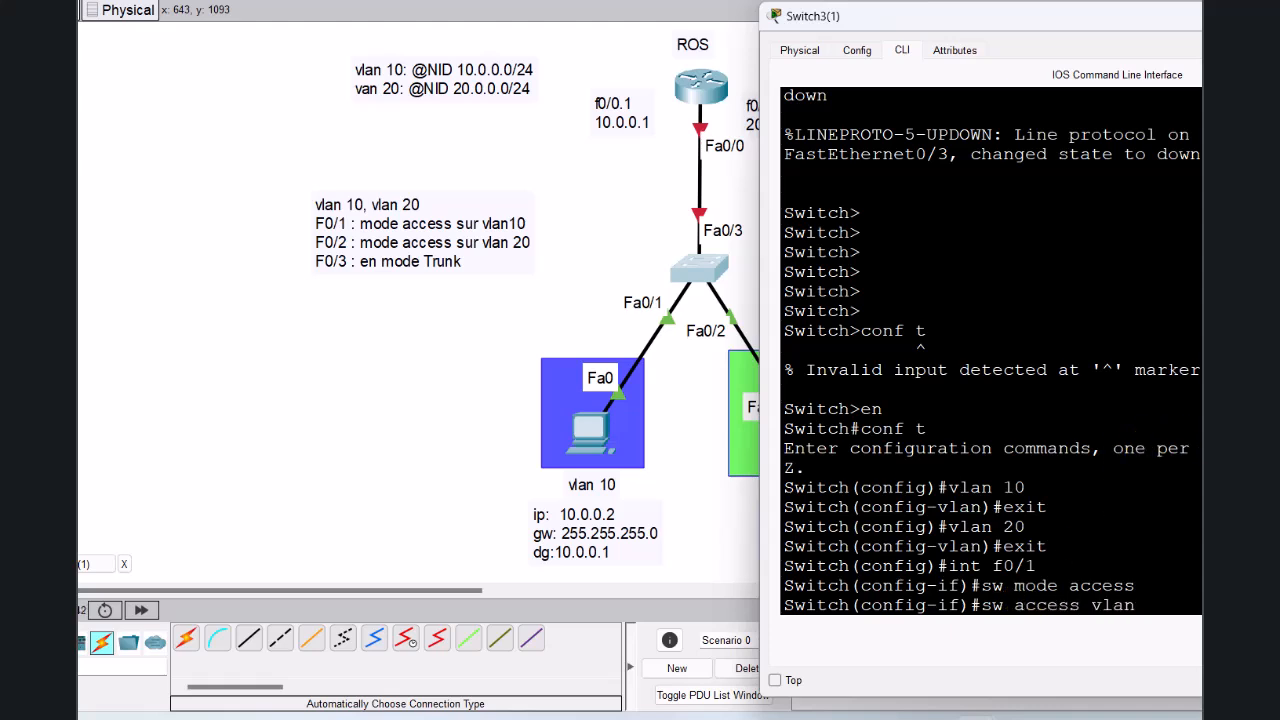
type(" 10")
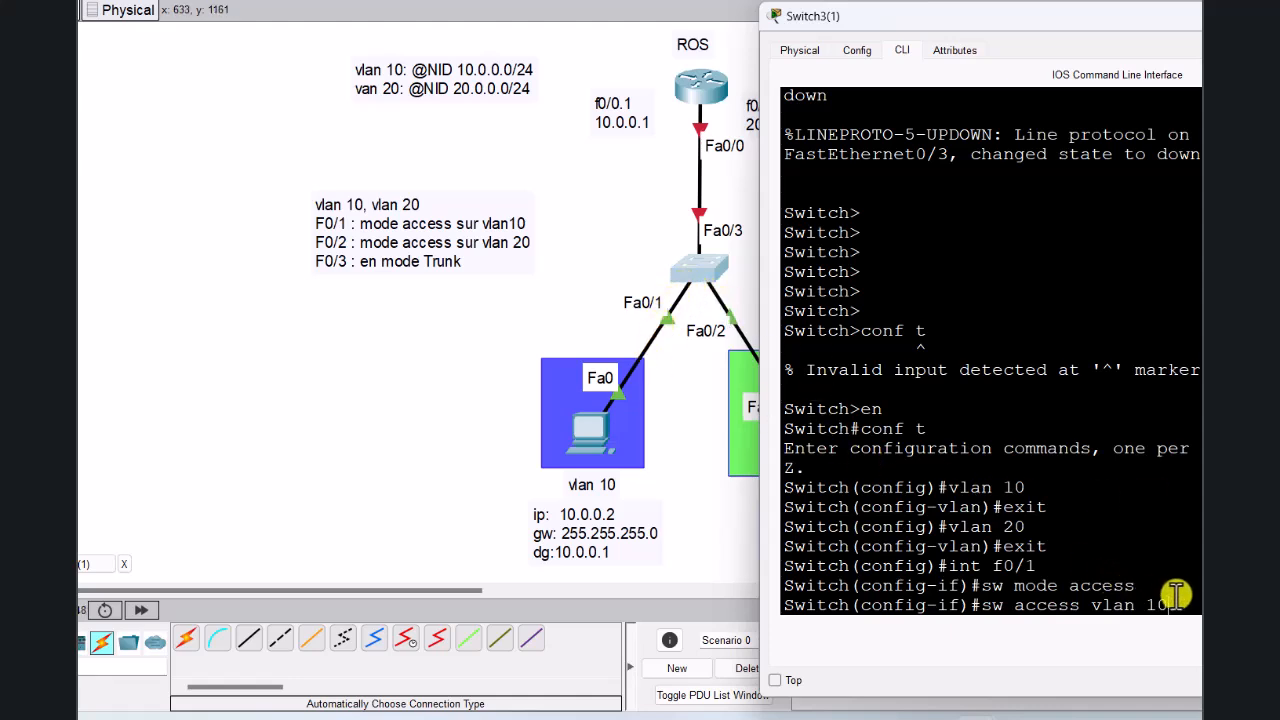
key("Return")
type("exit")
key("Return")
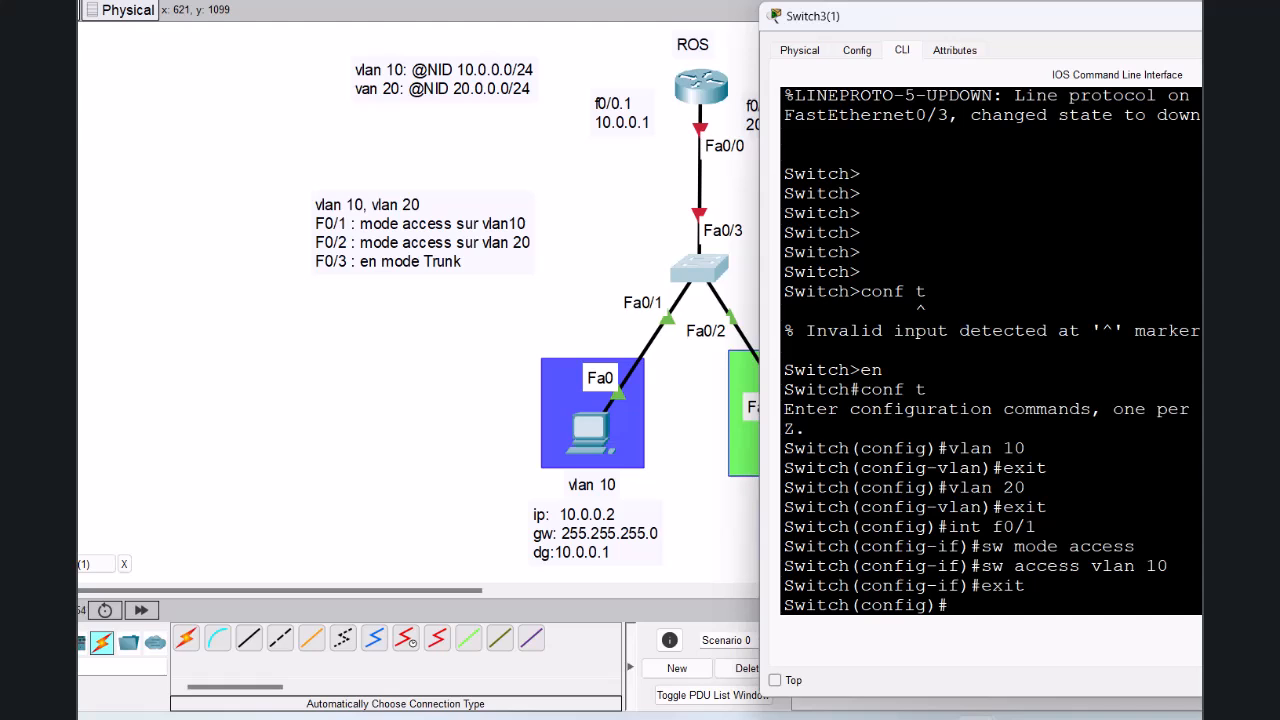
Step: Set the switch interface f0/2 to access mode on VLAN 20 and leave its interface configuration
type("int f0/2")
key("Return")
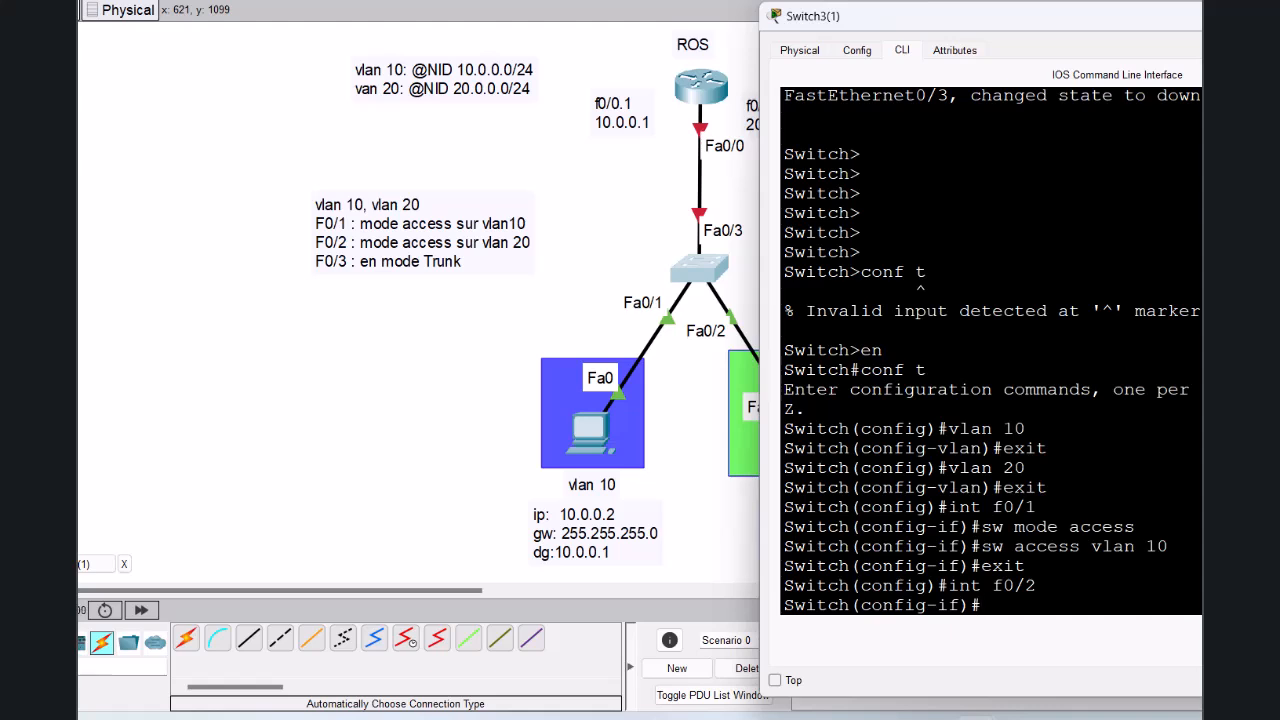
type("sw mode acc")
key("Return")
type("sw")
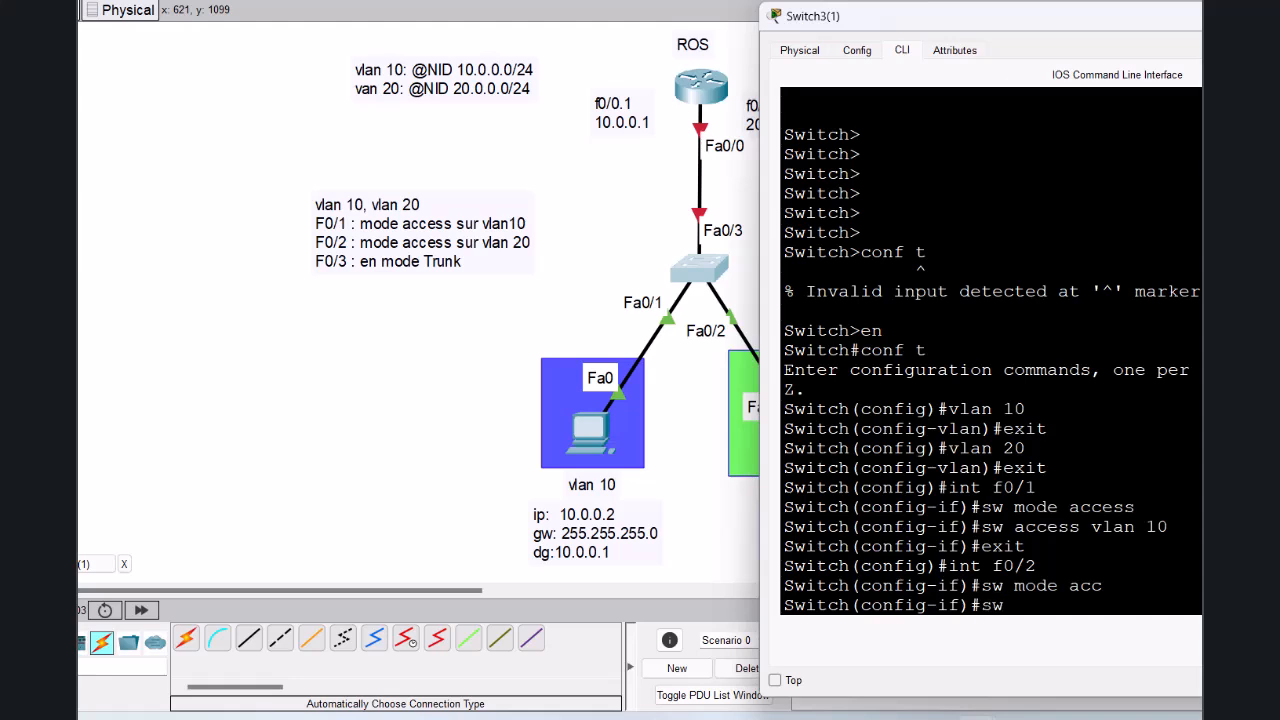
type(" access vlan 20")
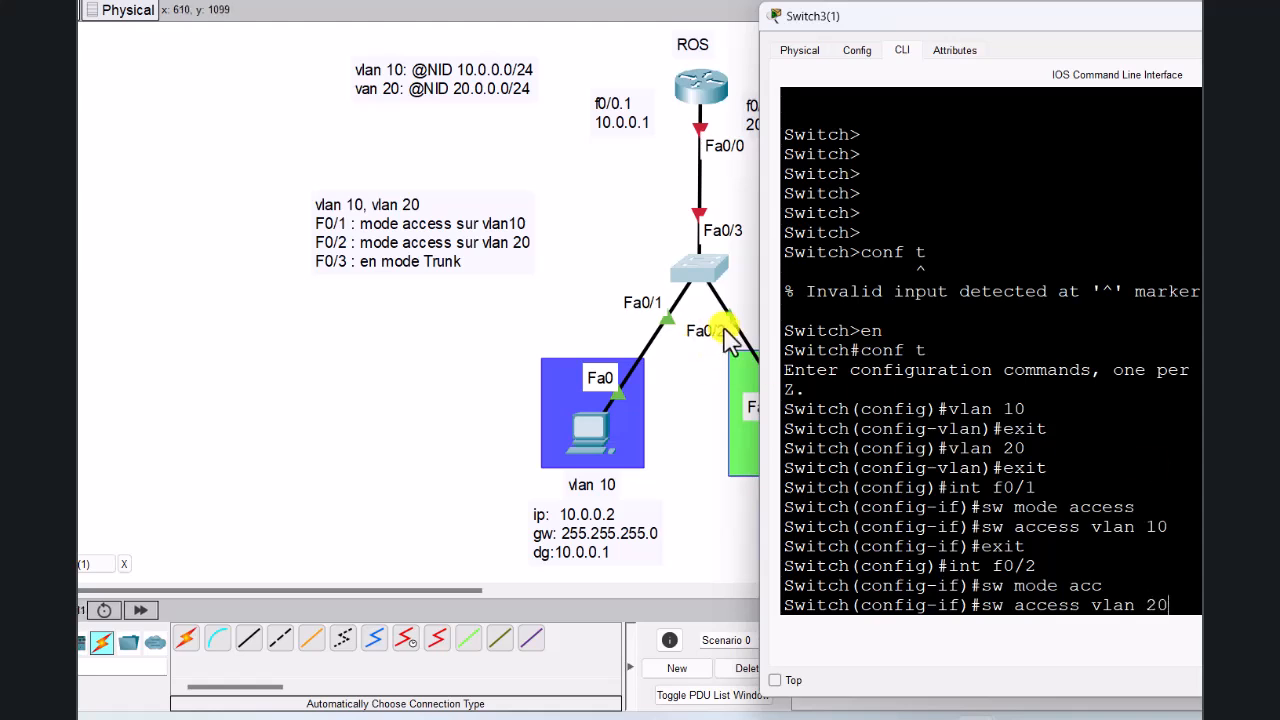
key("Return")
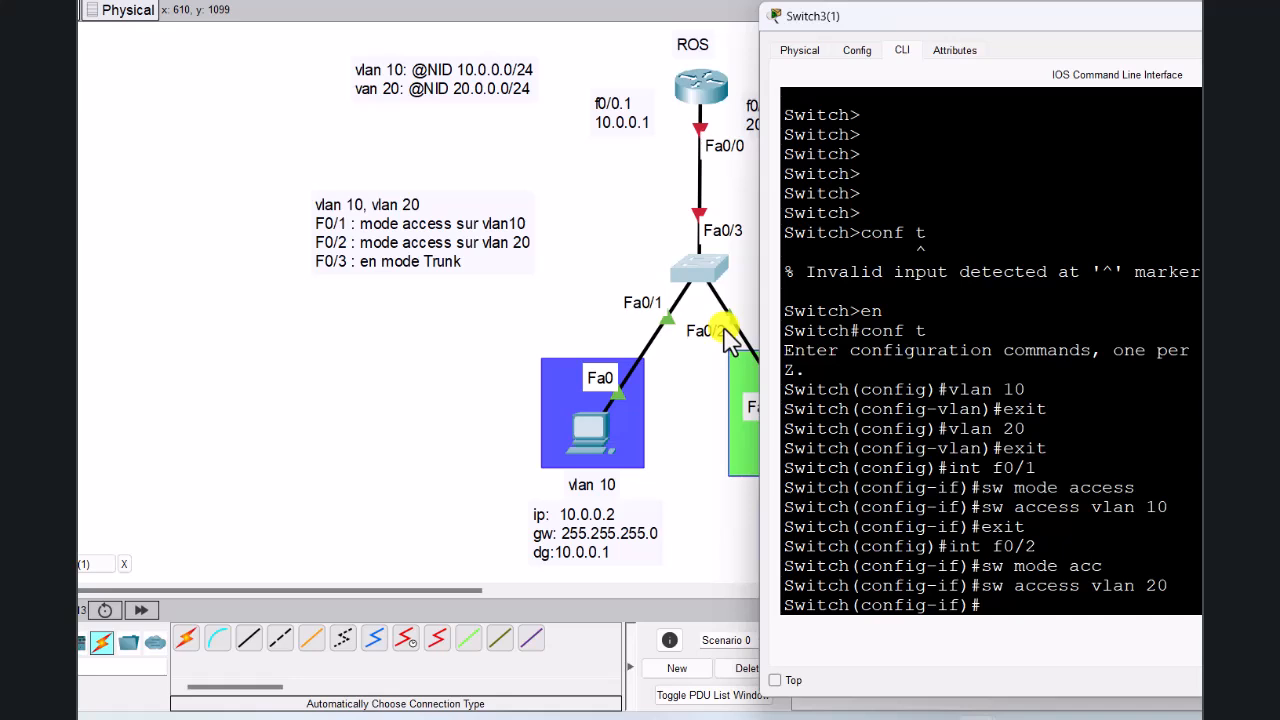
type("exit")
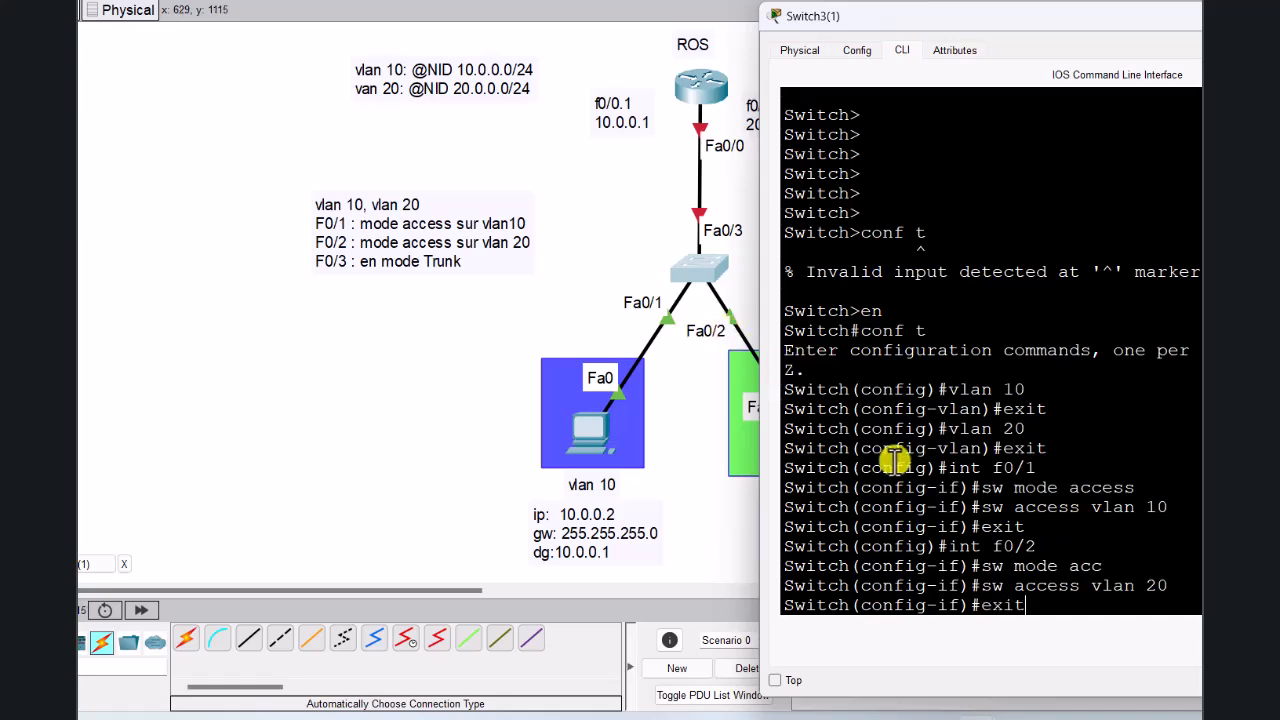
key("Return")
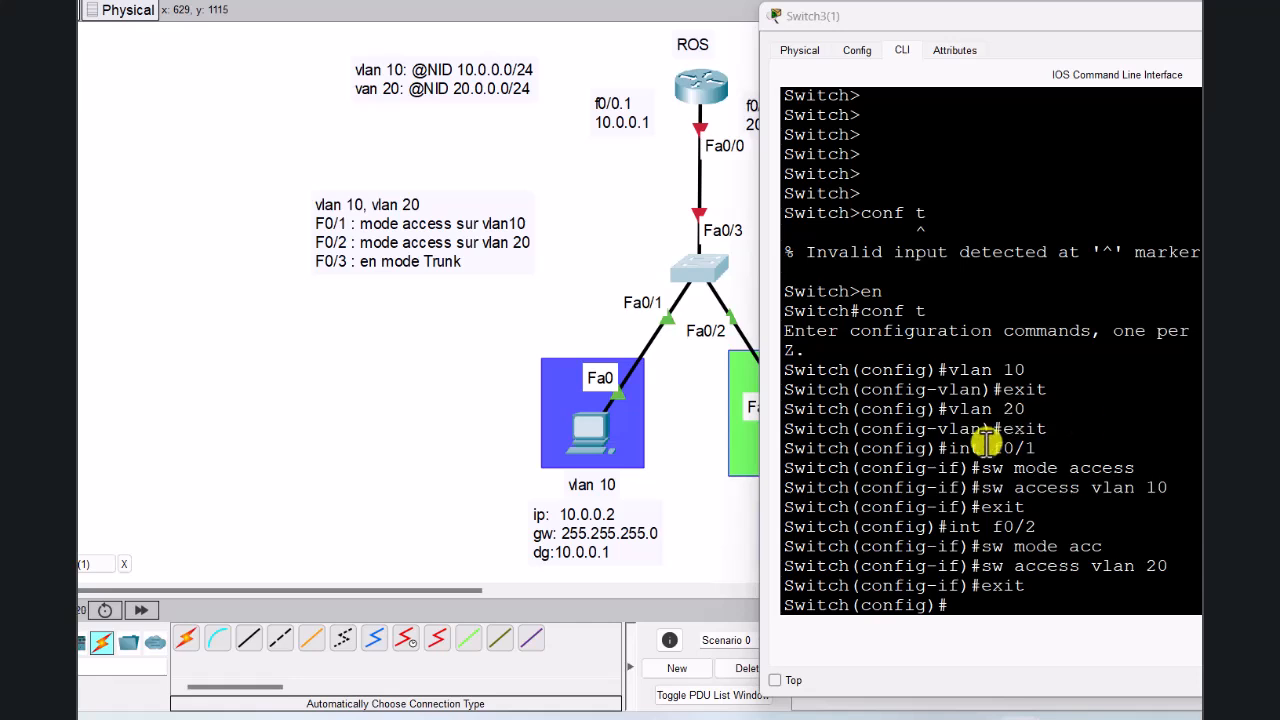
type("sw")
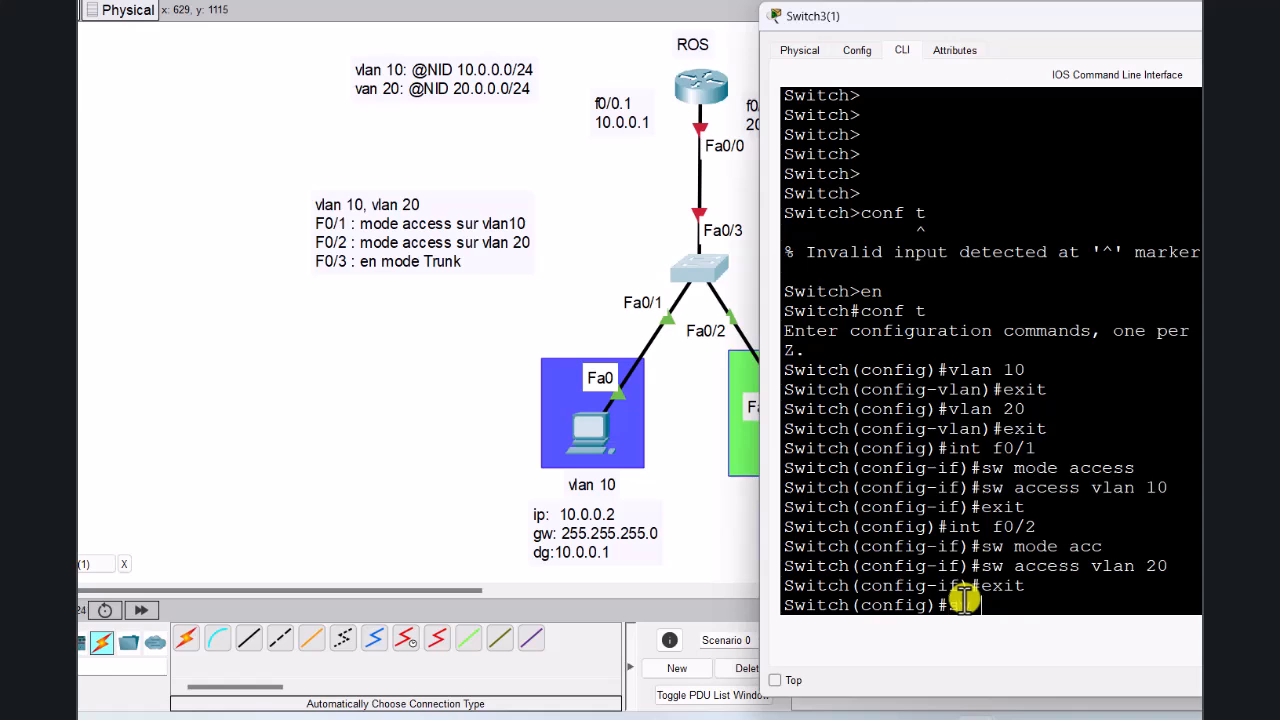
type(" vlan")
key("BackSpace")
key("BackSpace")
key("BackSpace")
key("BackSpace")
key("BackSpace")
key("BackSpace")
key("BackSpace")
Step: Return to privileged mode, run sh vlan brief, and reposition and widen the switch window to fit the VLAN table
type("exit")
key("Return")
key("Return")
type("sh")
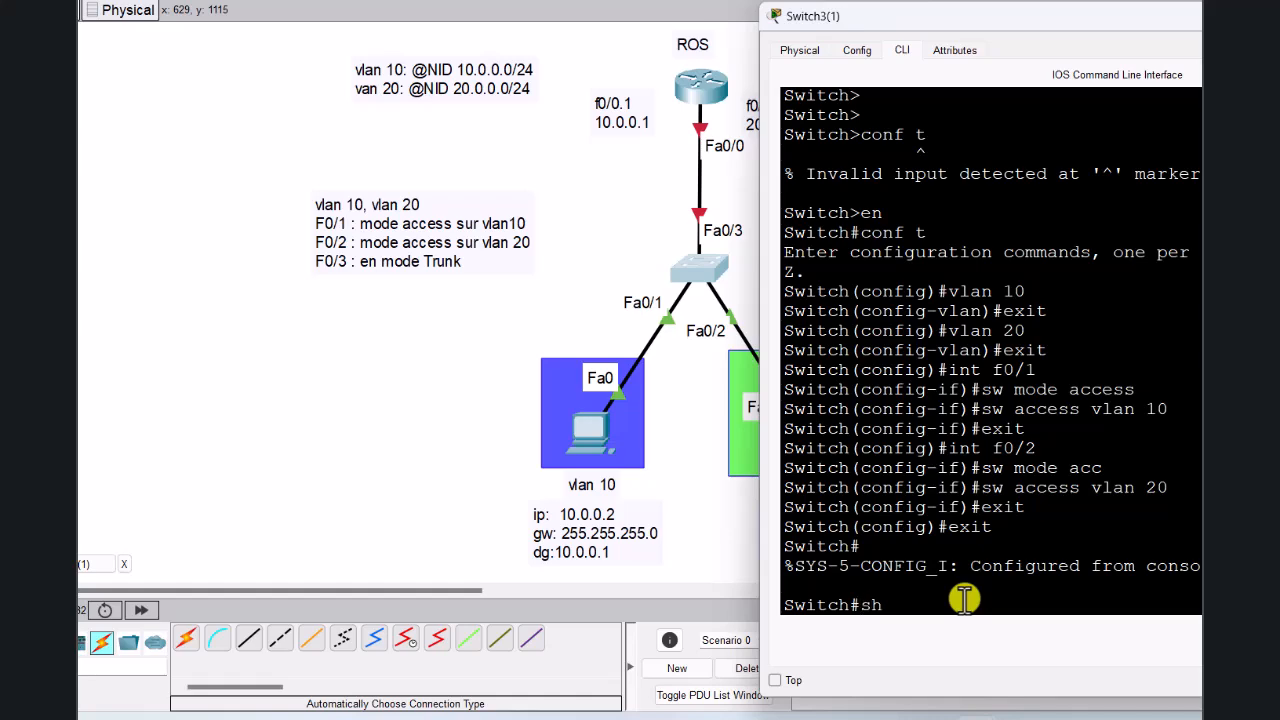
type(" vlan brief")
key("Return")
left_click_drag(846, 14, 335, 3)
left_click_drag(962, 217, 1145, 217)
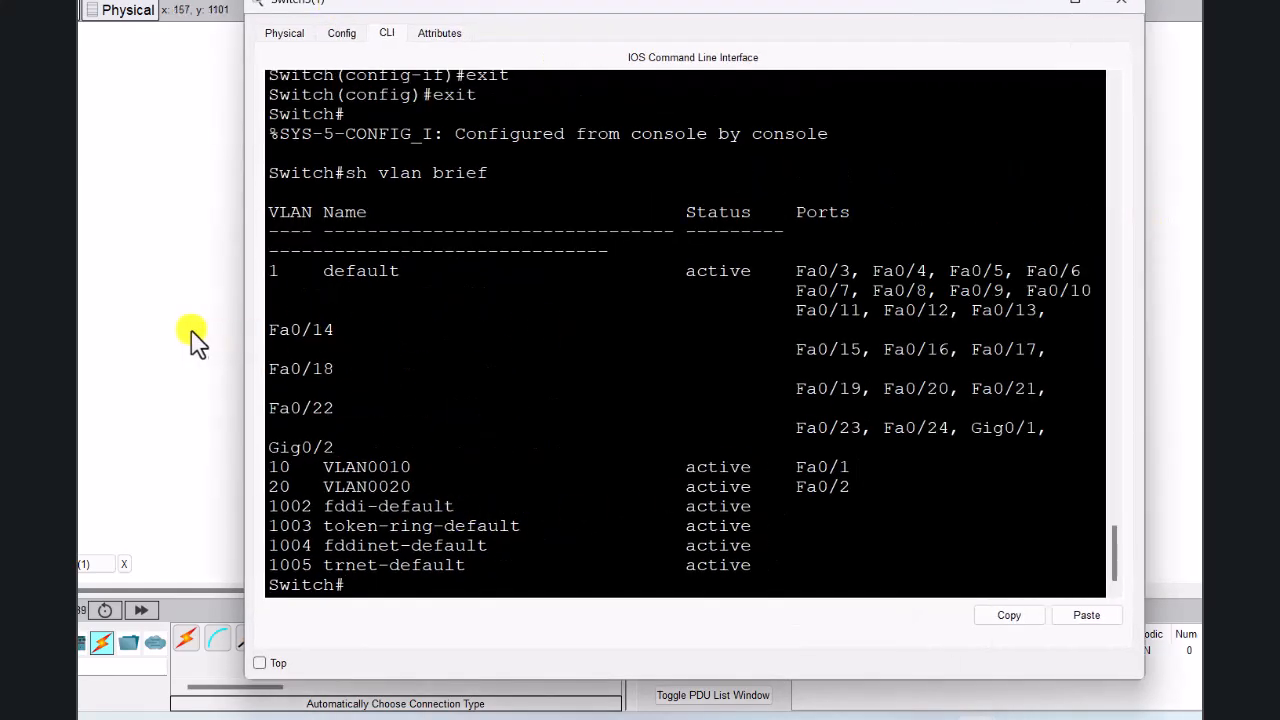
left_click_drag(243, 320, 165, 320)
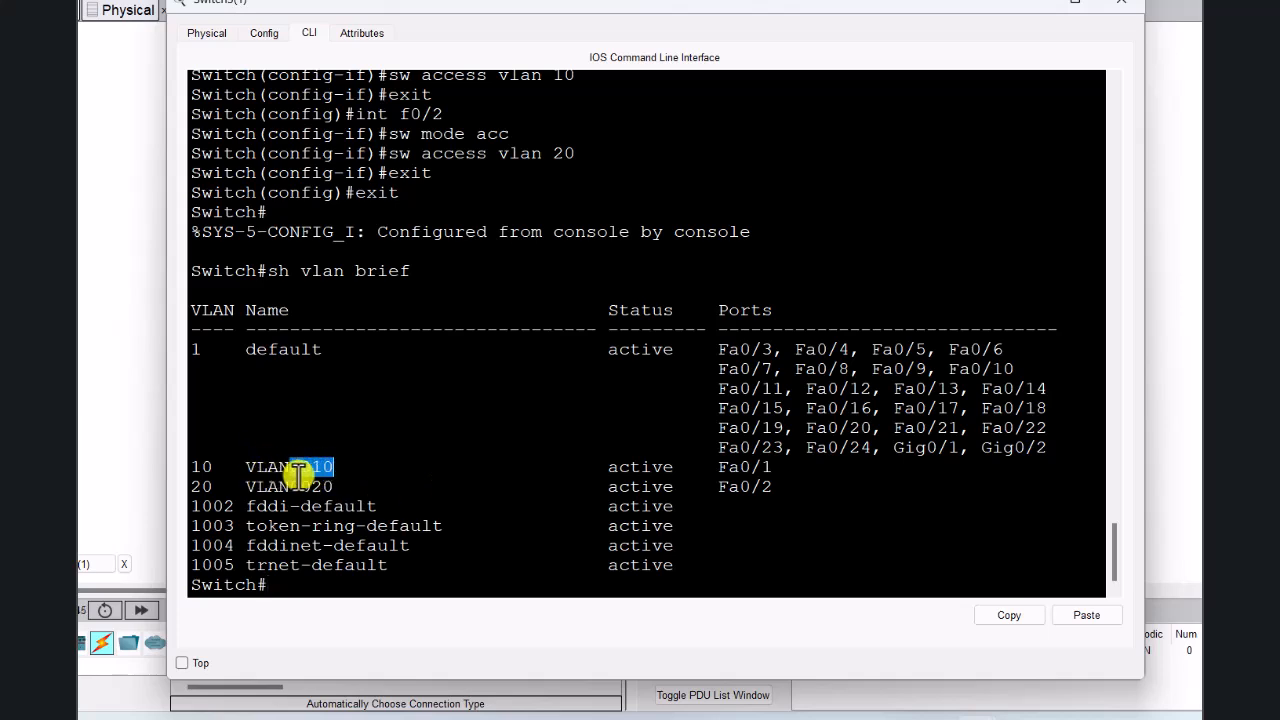
Step: Examine the VLAN table for the IDs, names and assigned ports of VLAN 10, VLAN 20 and the default VLAN
left_click_drag(212, 466, 192, 466)
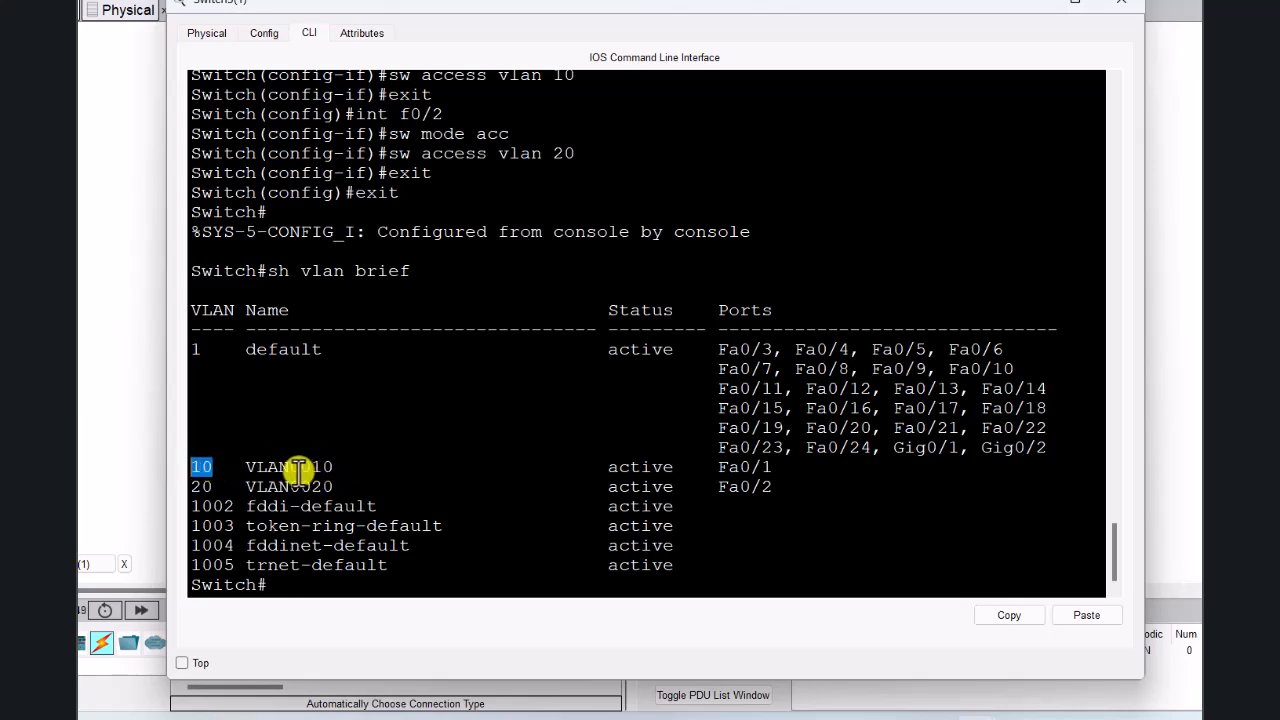
left_click_drag(334, 467, 246, 470)
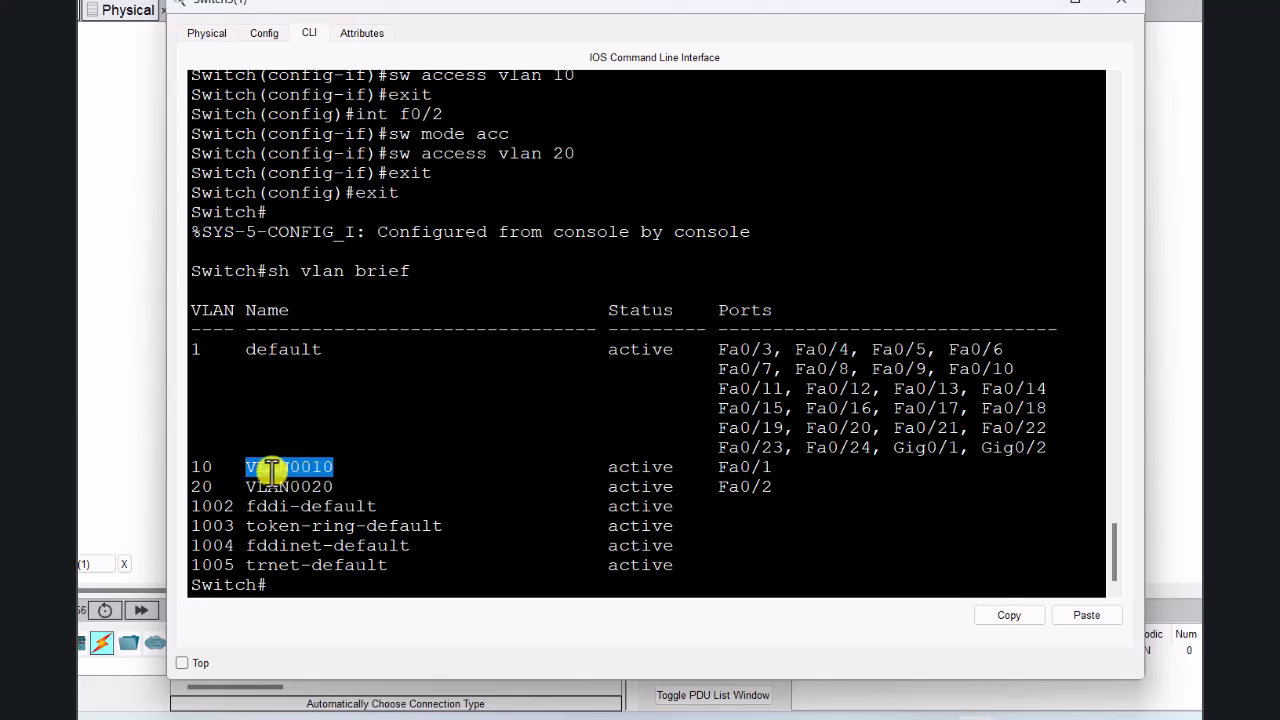
left_click_drag(773, 467, 711, 467)
left_click_drag(210, 468, 190, 468)
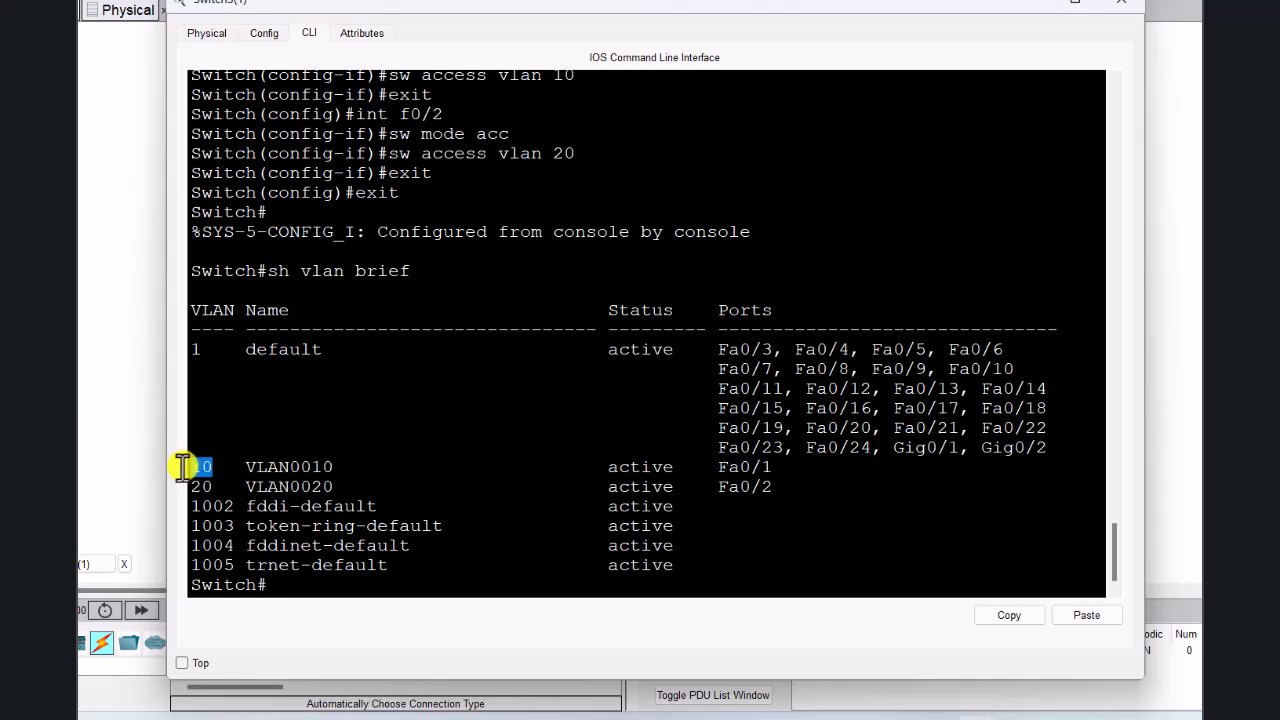
left_click_drag(773, 487, 724, 487)
left_click(210, 478)
left_click_drag(214, 487, 190, 487)
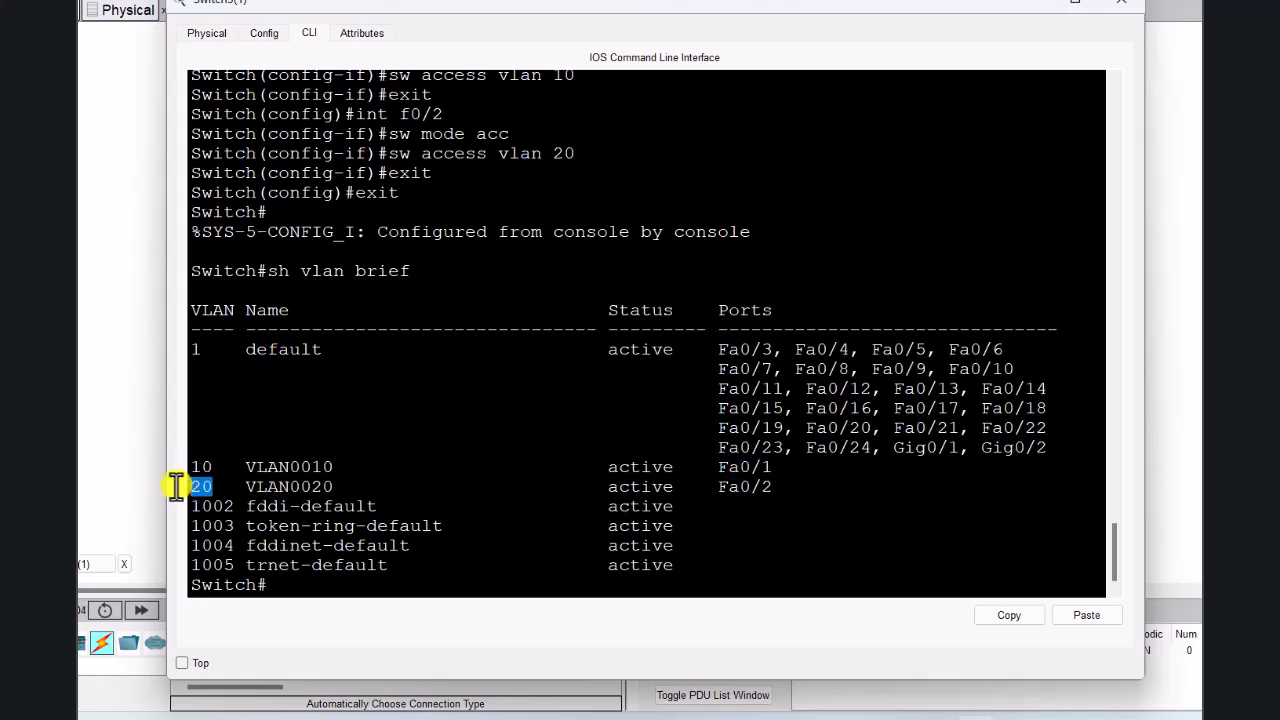
left_click(836, 32)
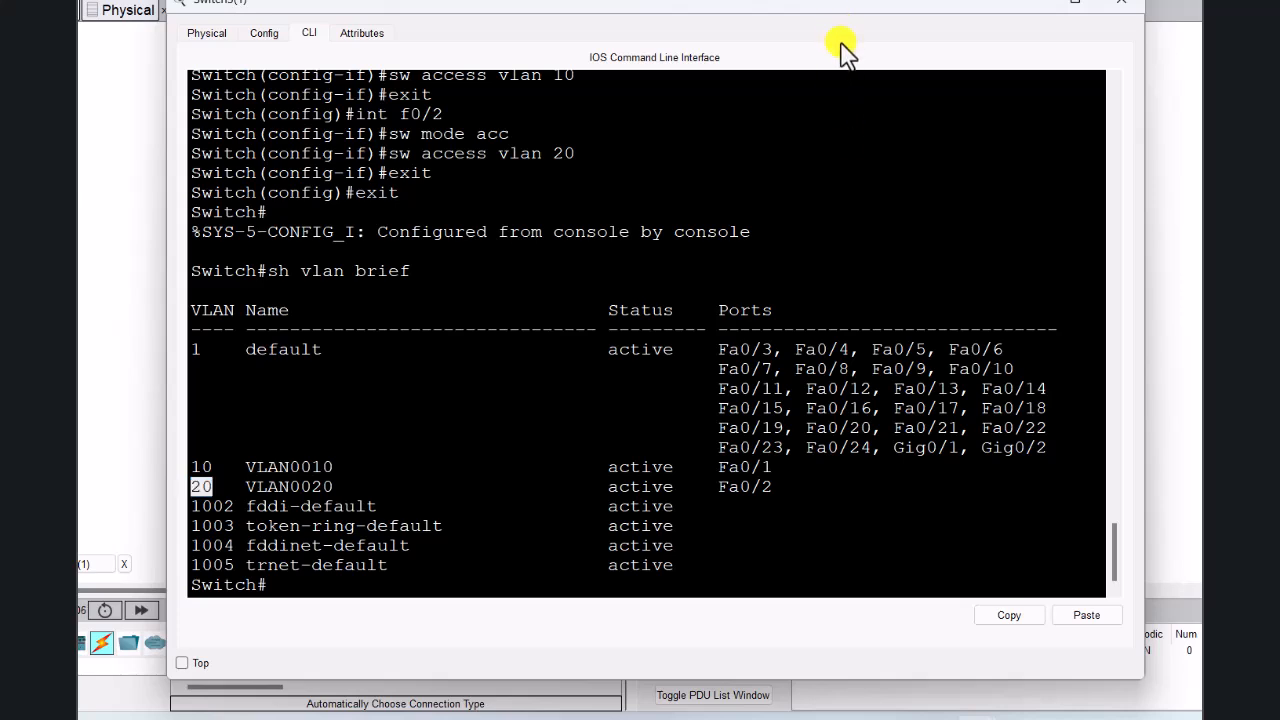
left_click_drag(718, 349, 1048, 447)
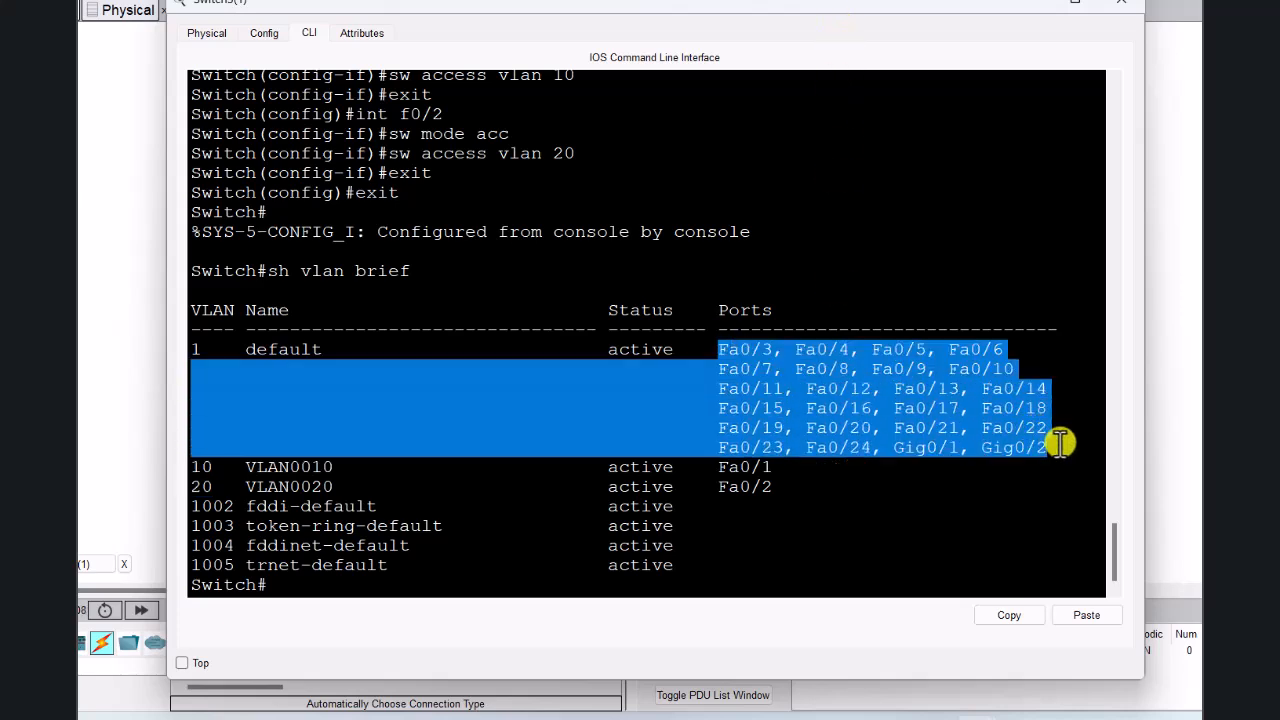
left_click_drag(214, 347, 194, 347)
left_click(306, 413)
Step: Narrow the switch window and place it beside the ROS topology so the diagram is uncovered
left_click_drag(920, 12, 1273, 112)
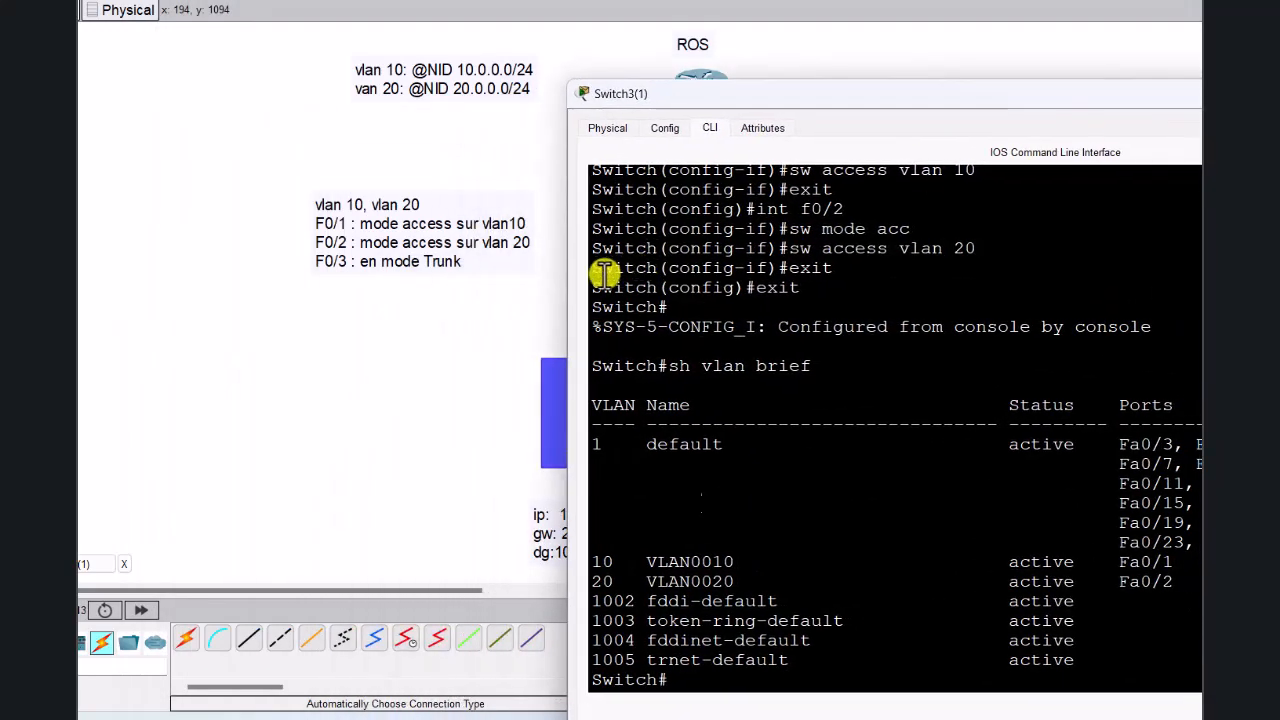
left_click_drag(566, 274, 792, 240)
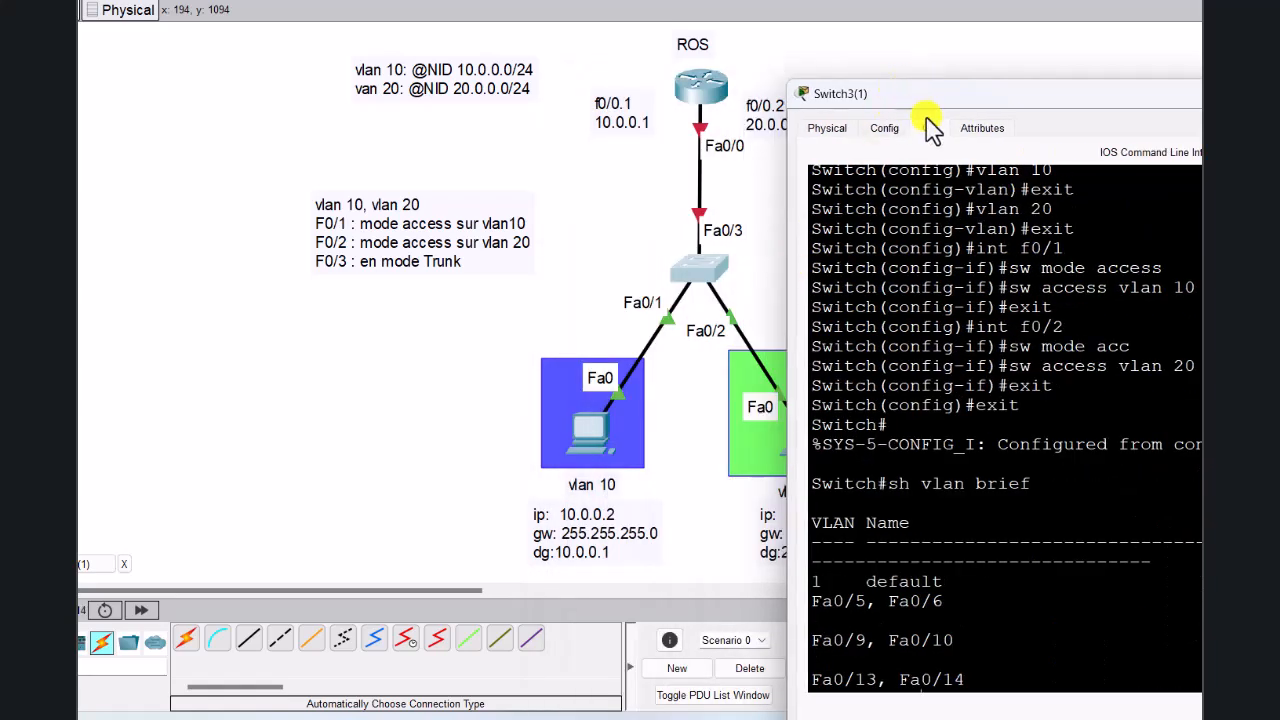
left_click_drag(935, 97, 913, 28)
scroll(943, 555, "down", 3)
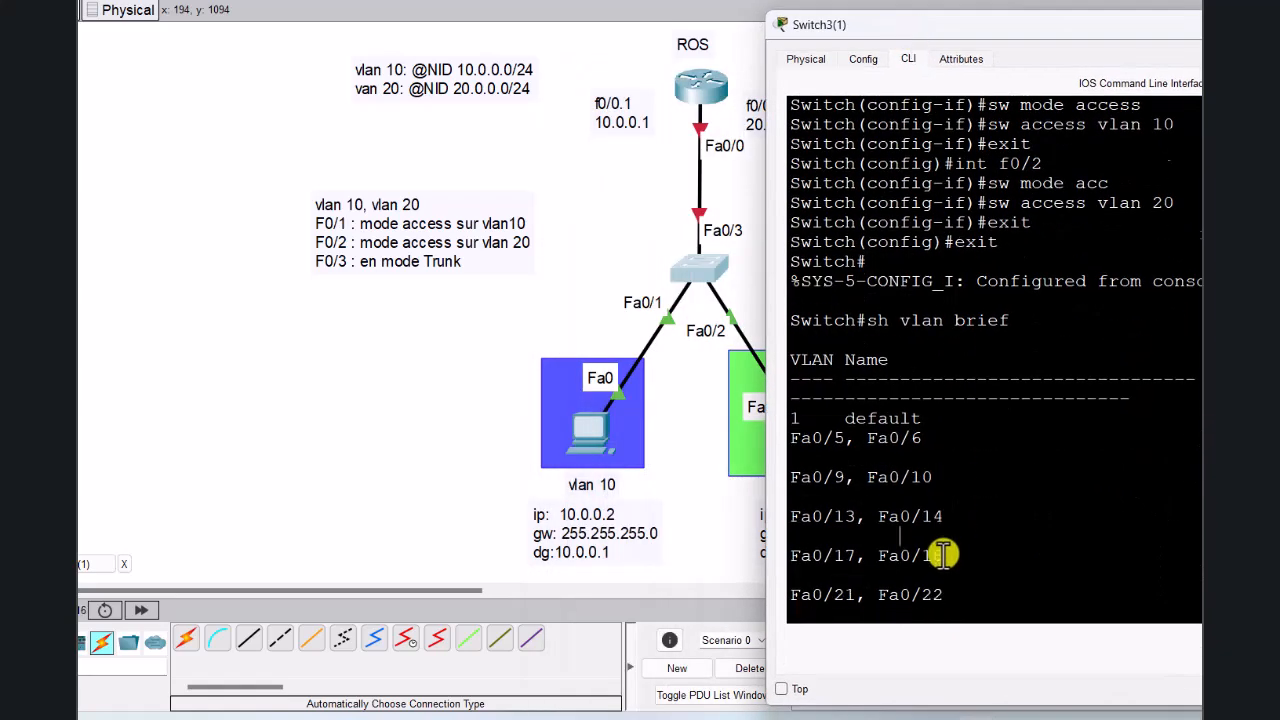
Step: Enter global configuration mode on the switch and open interface f0/3 for configuration
key("Return")
key("Return")
key("Return")
key("Return")
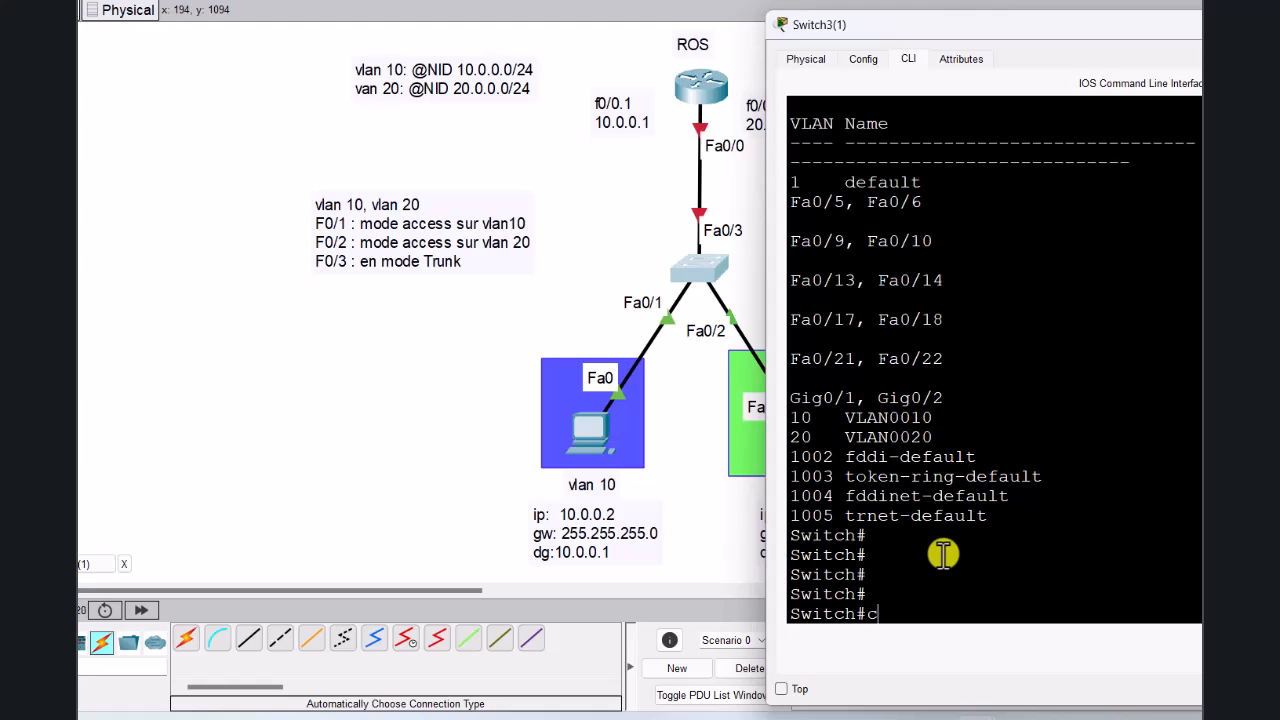
type("conf t")
key("Return")
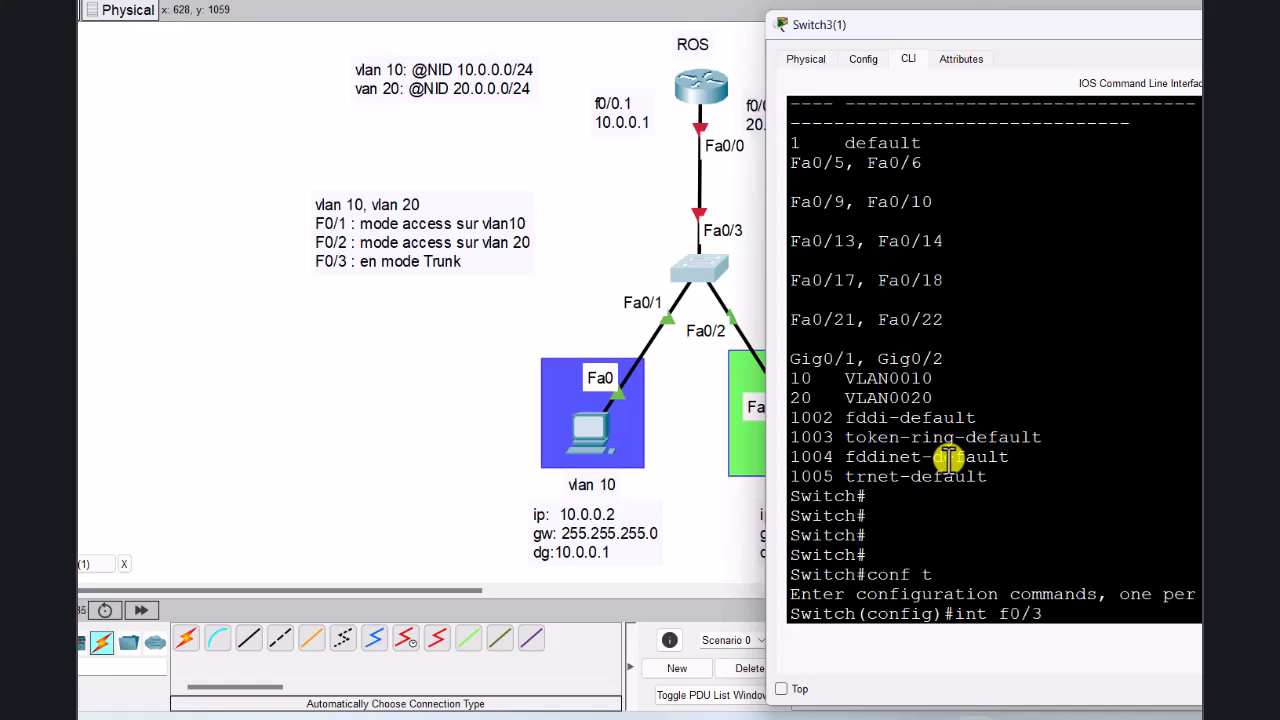
key("Return")
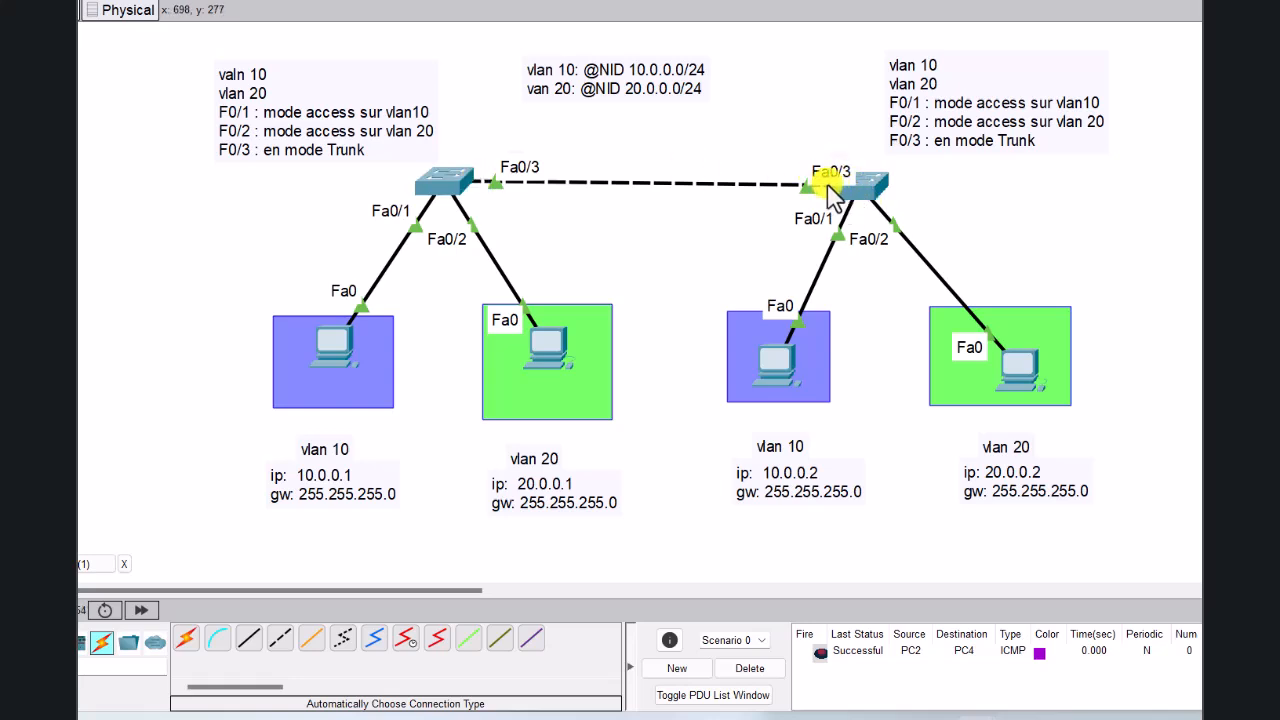
Step: Set the switch interface f0/3 to trunk mode and return to privileged mode
scroll(629, 257, "down", 1)
scroll(590, 235, "up", 1)
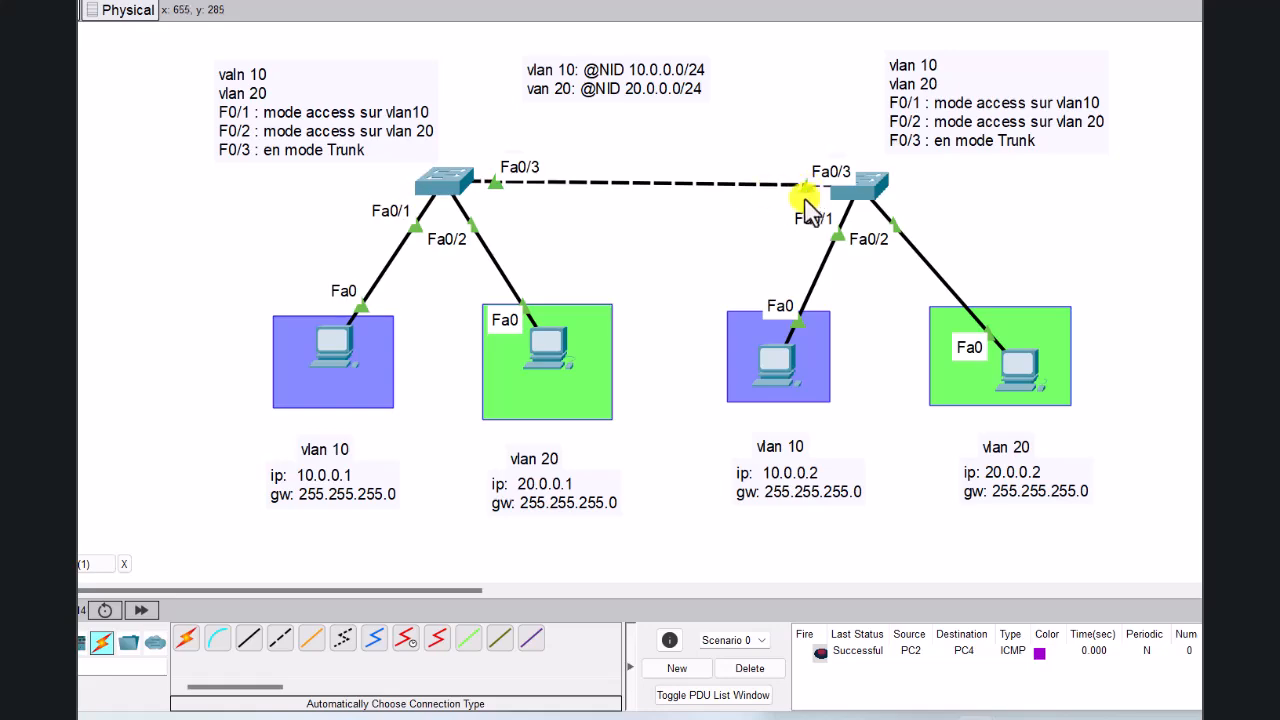
scroll(825, 208, "down", 6)
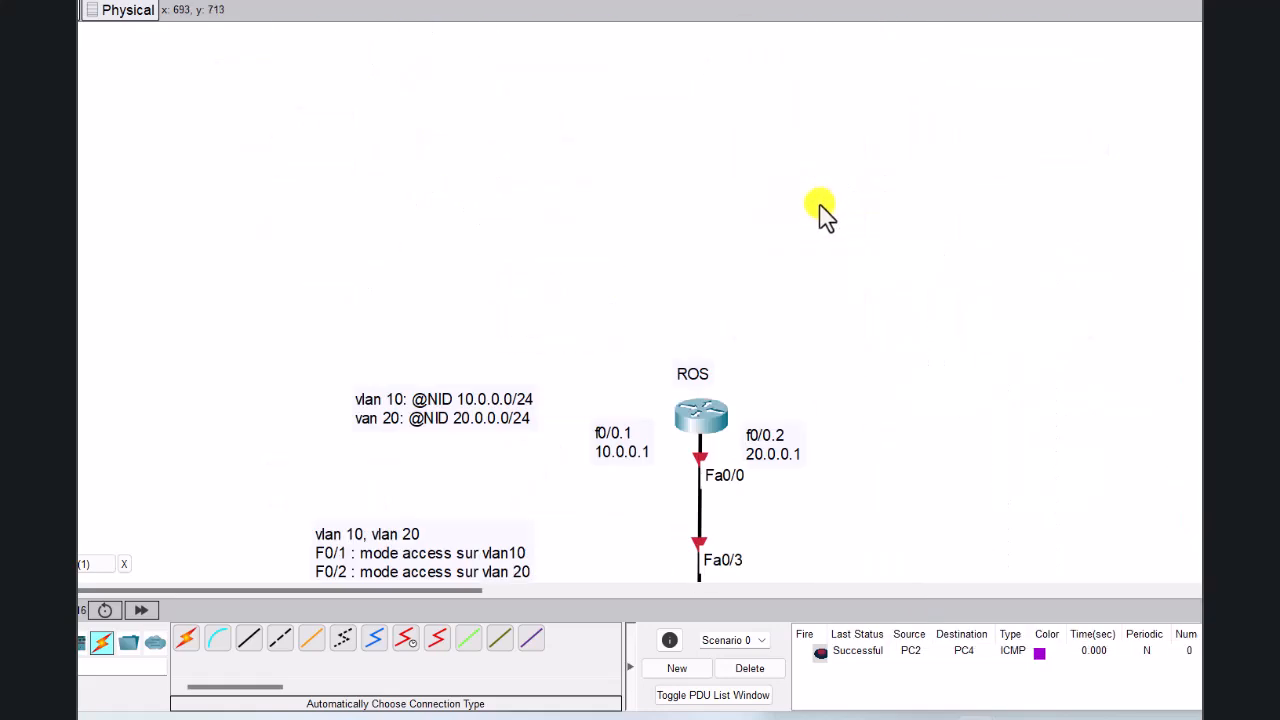
scroll(722, 397, "down", 1)
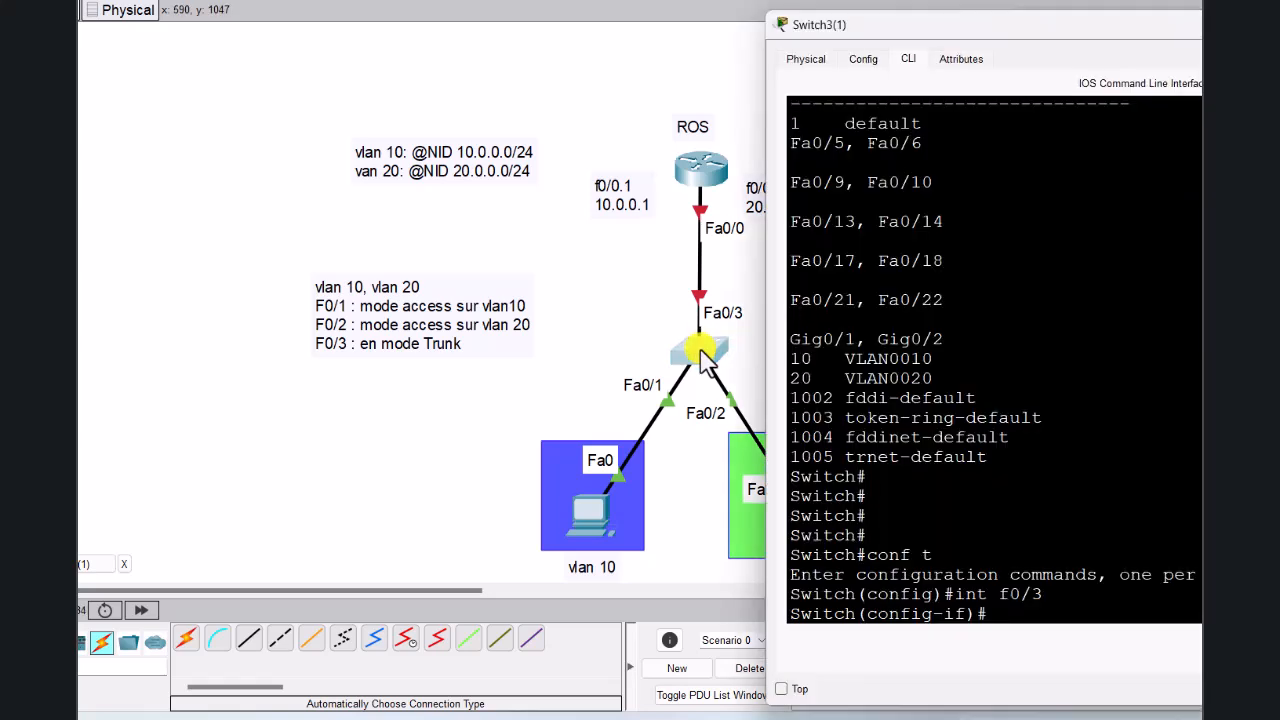
left_click(699, 345)
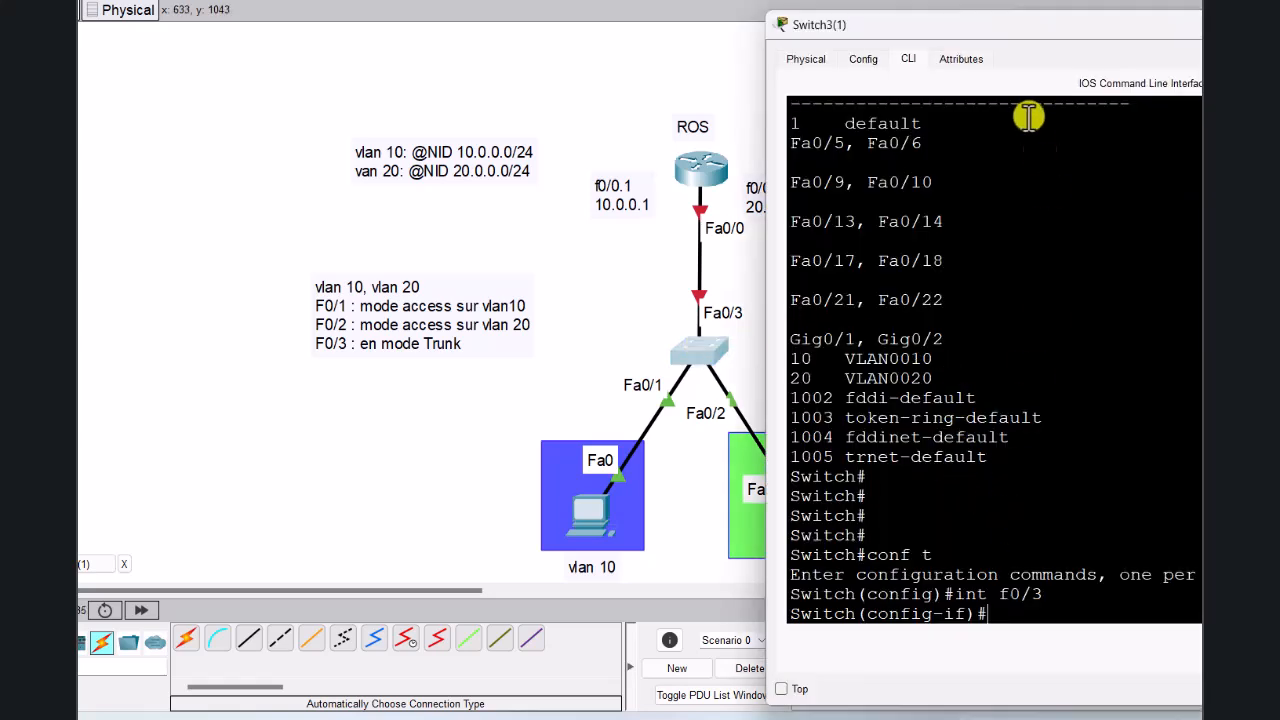
left_click_drag(954, 24, 981, 24)
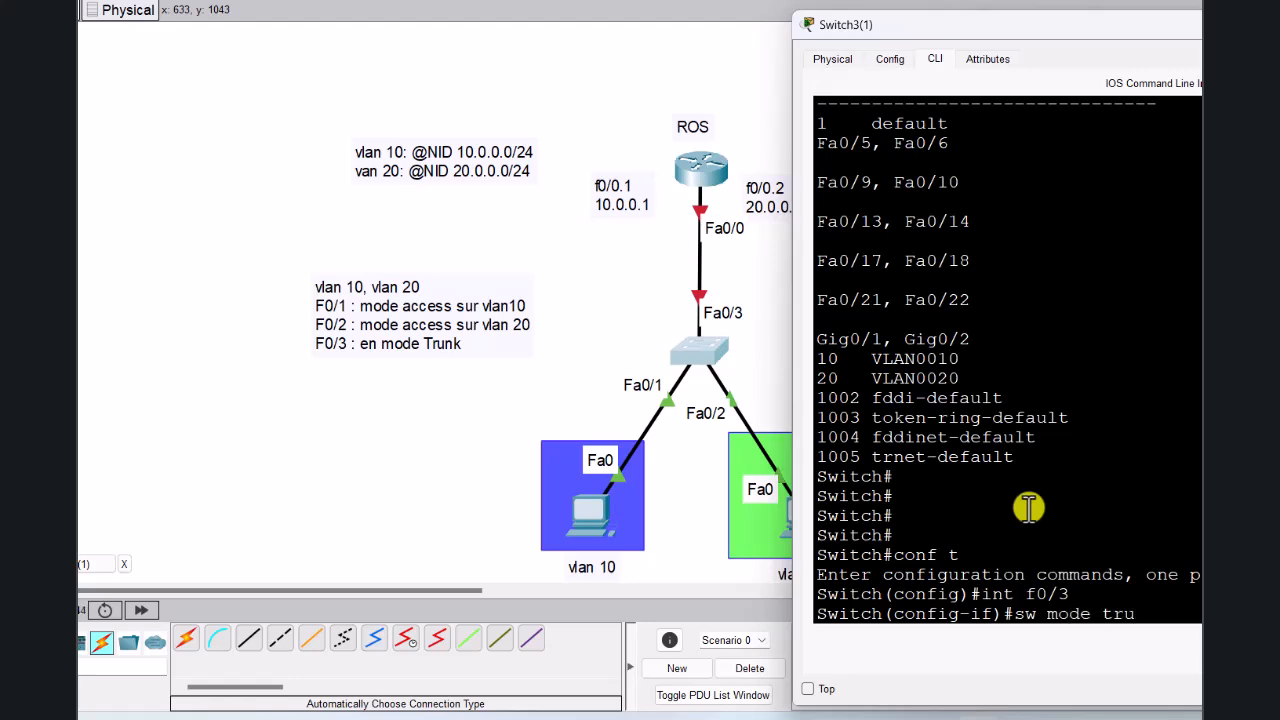
key("Return")
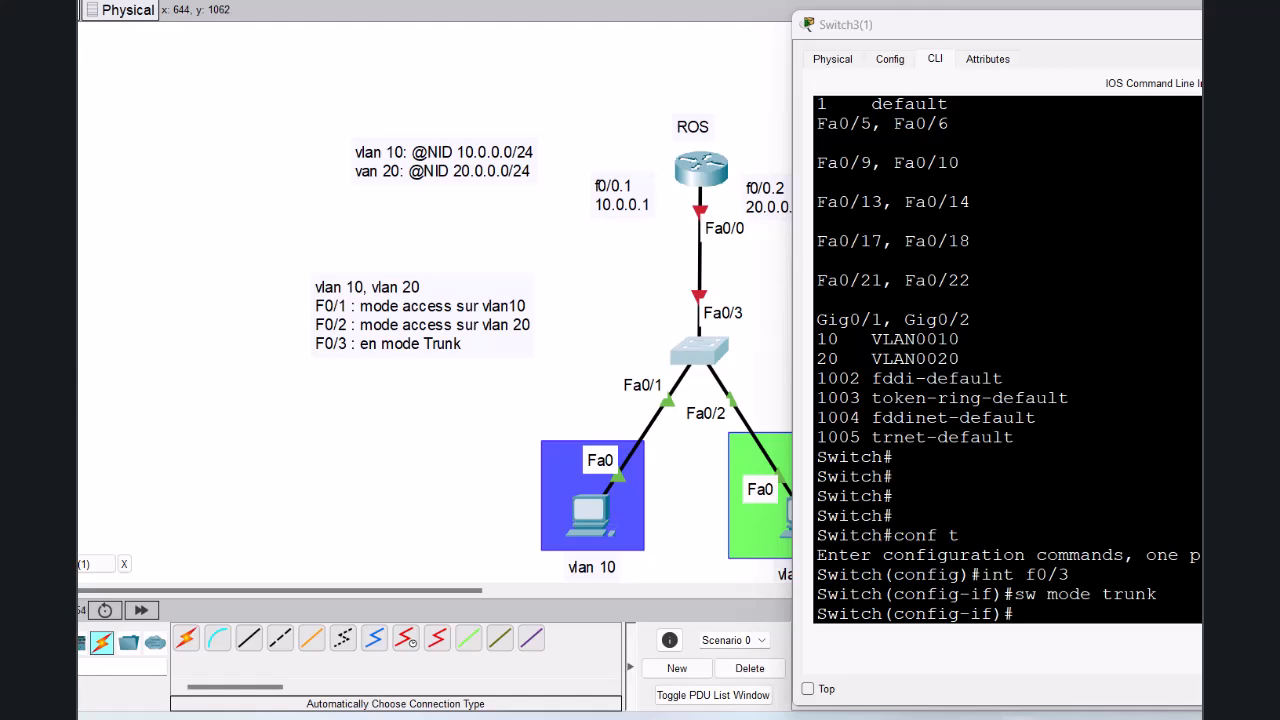
left_click(1021, 613)
type("end")
key("Return")
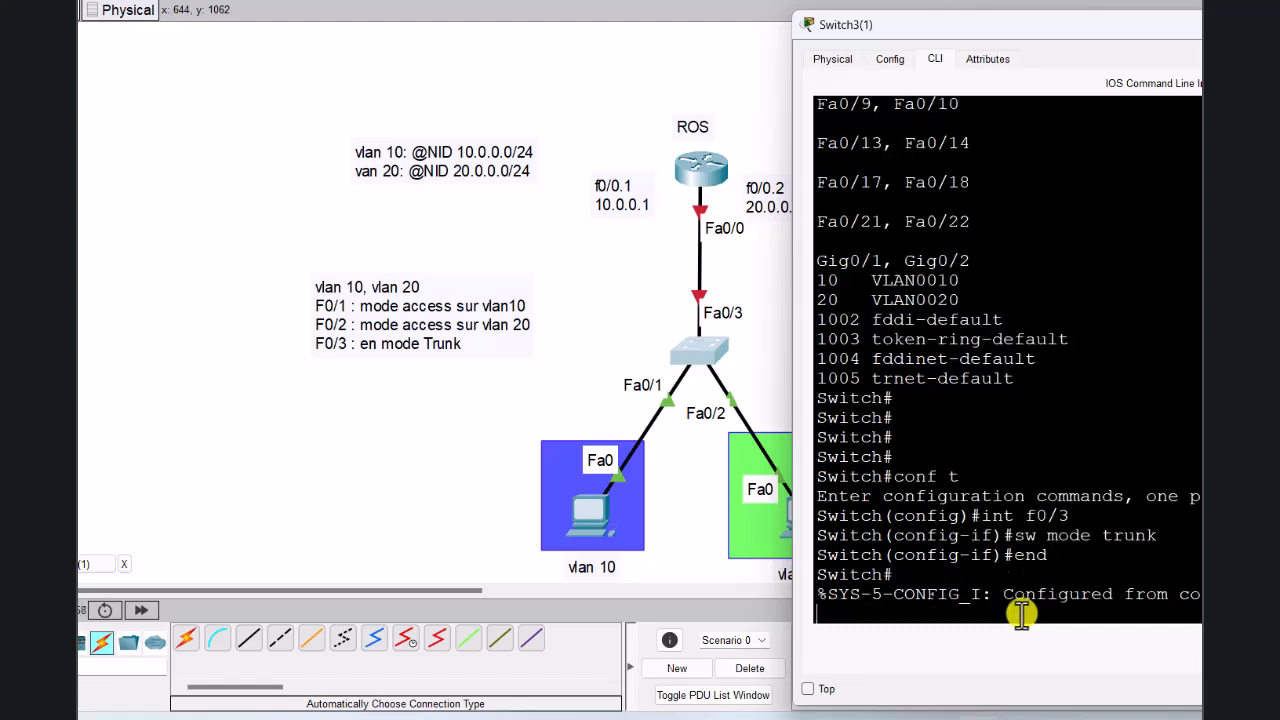
key("Return")
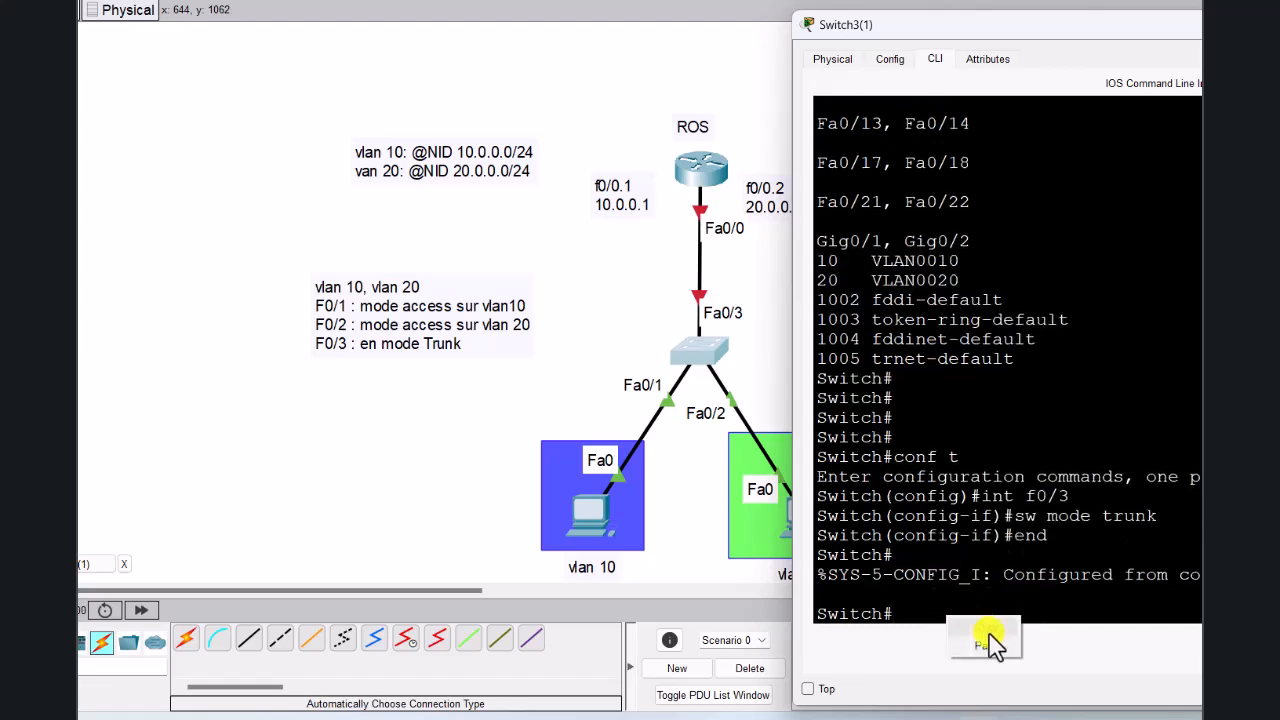
Step: Check the switch's trunk ports with show interfaces trunk, running the query twice
type("show interfaces trunk")
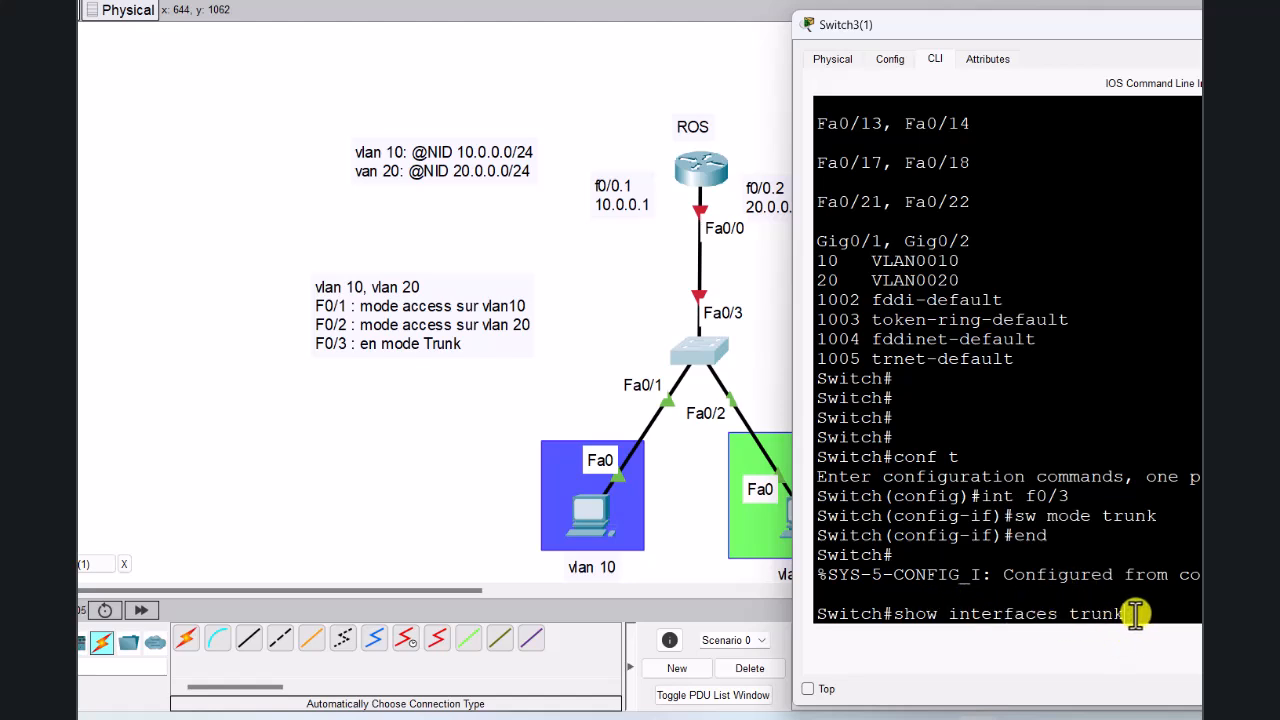
key("Return")
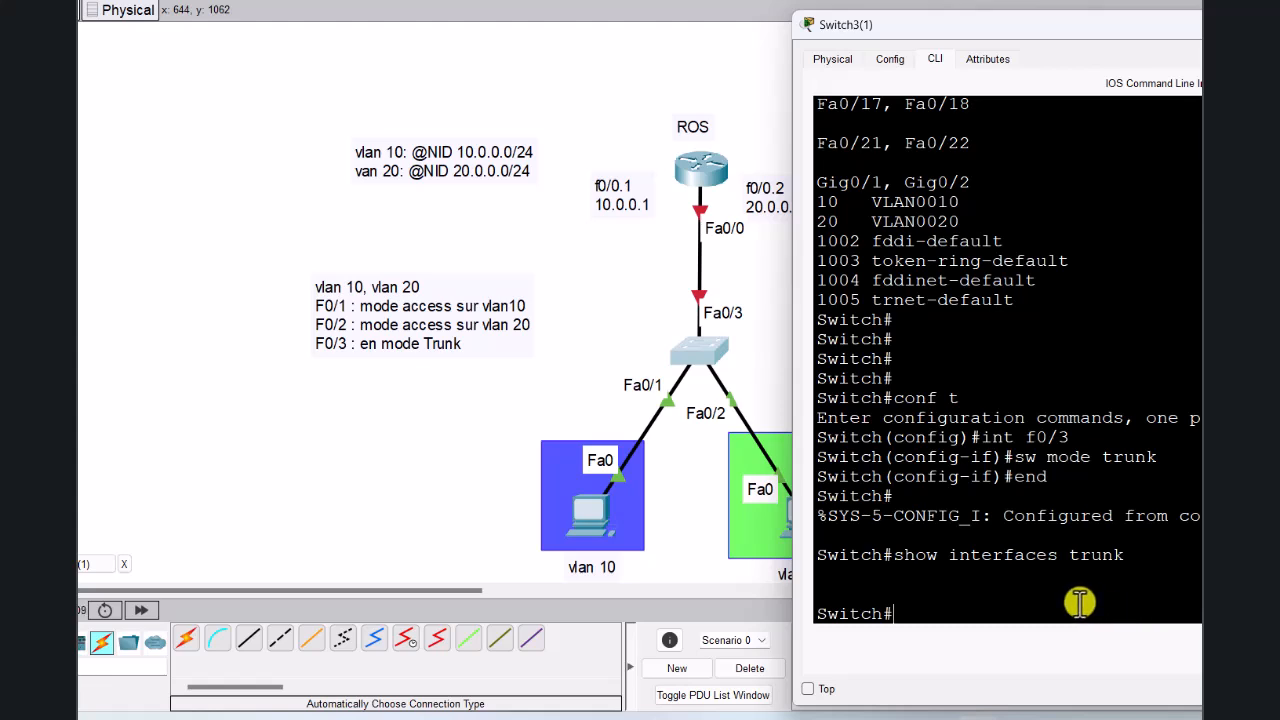
key("Up")
key("Return")
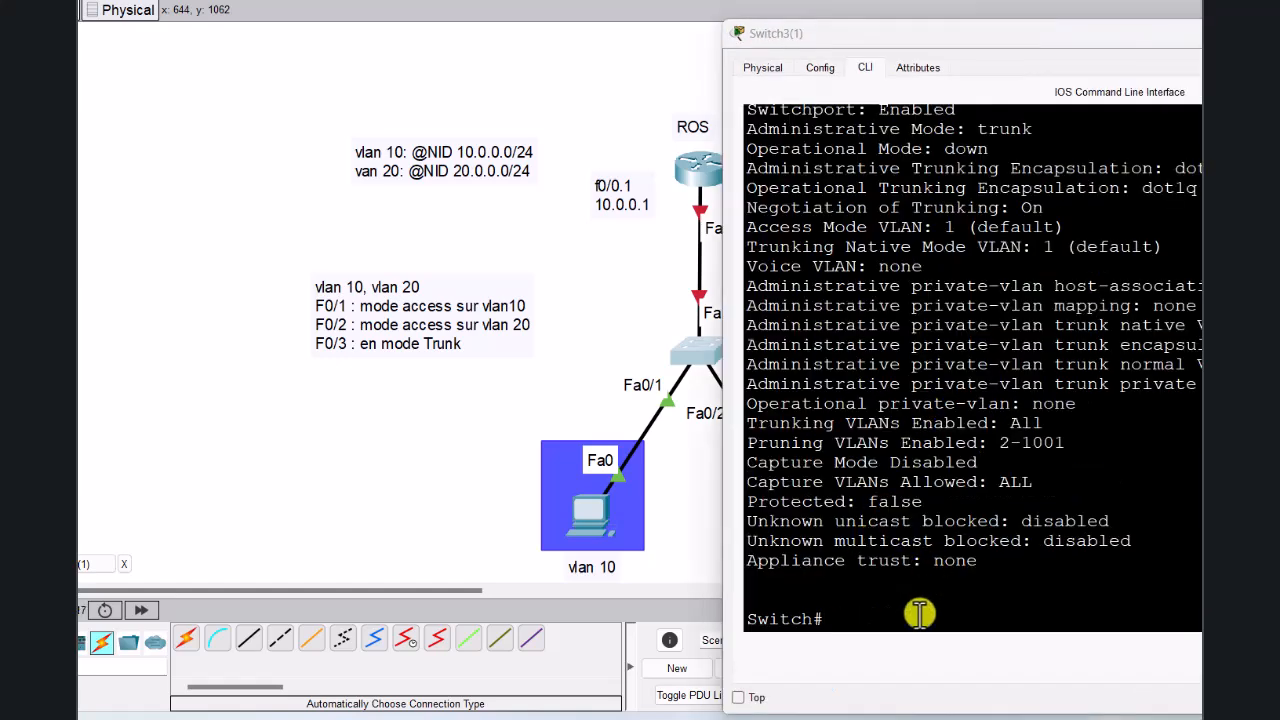
Step: Run show interfaces f0/3 switchport and move the switch window so the full output lines can be read
key("Up")
key("Up")
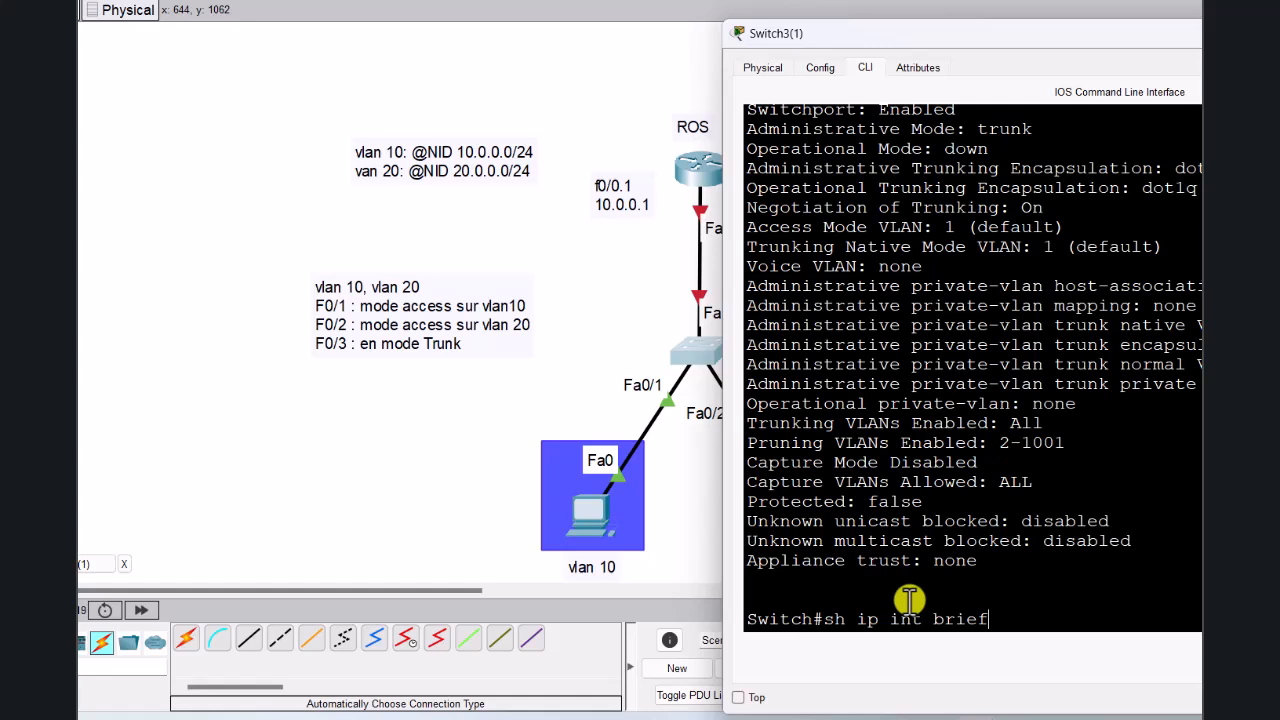
key("Down")
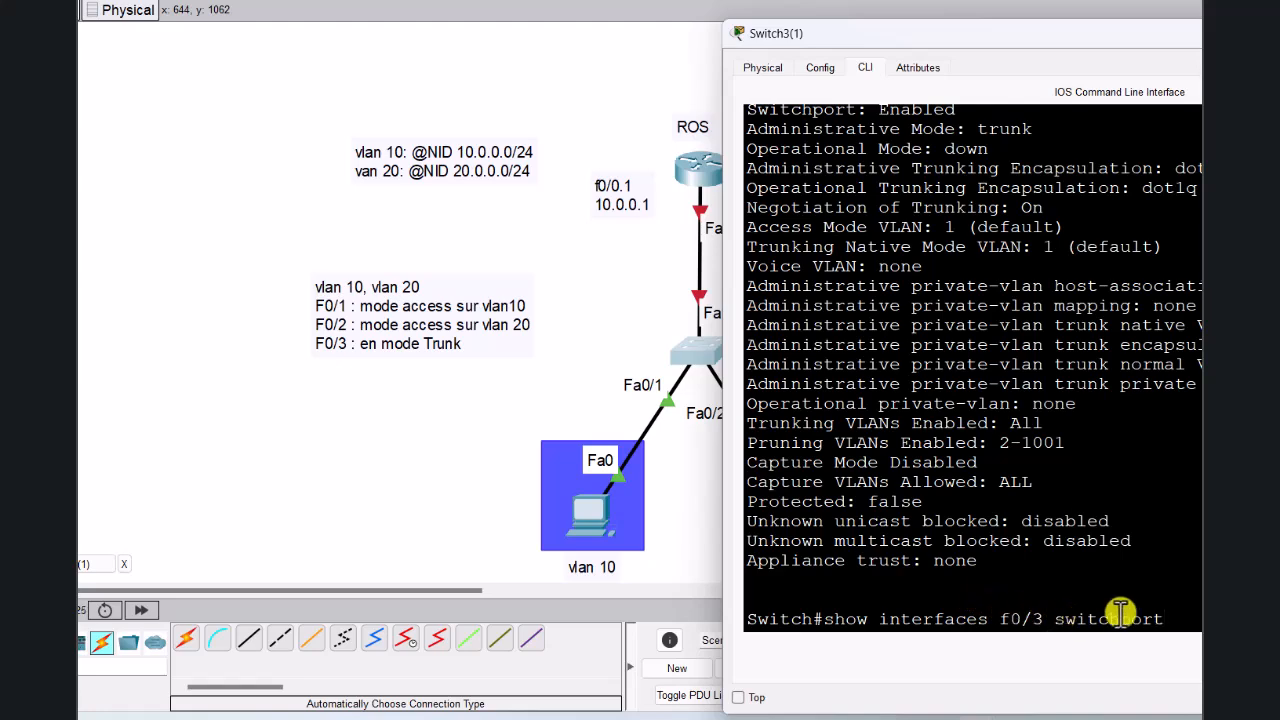
key("Return")
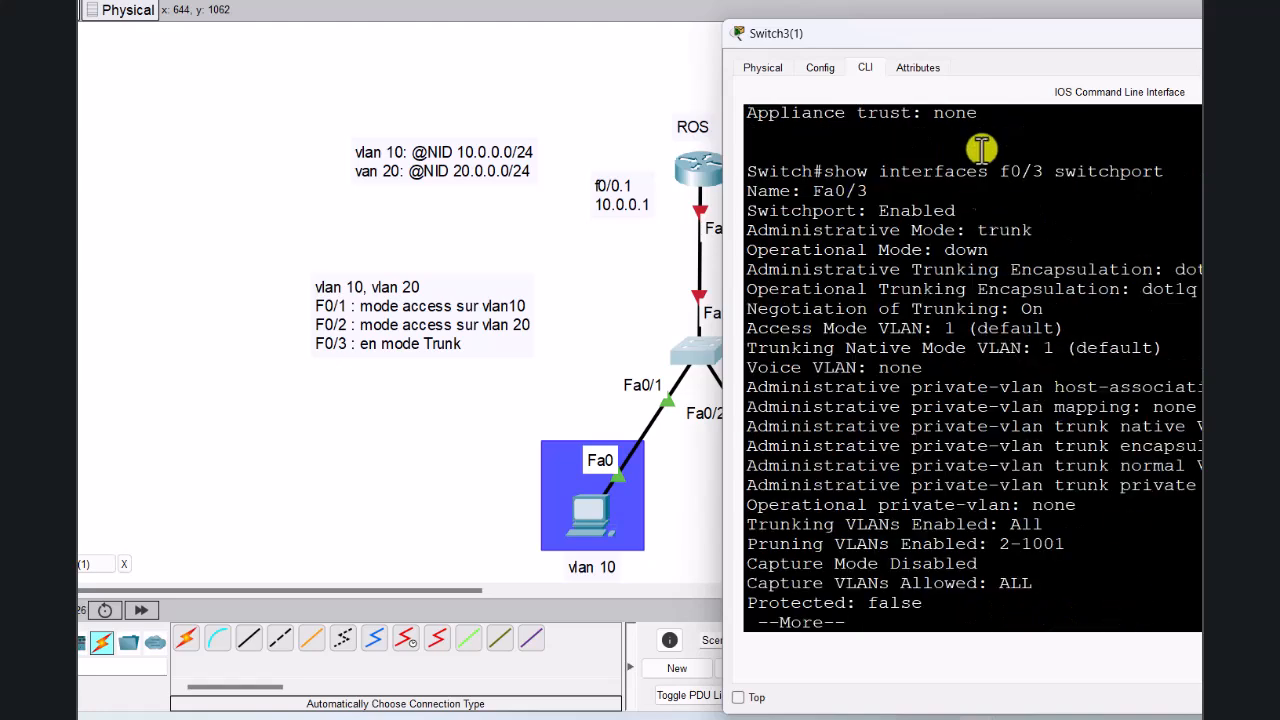
left_click_drag(906, 34, 966, 40)
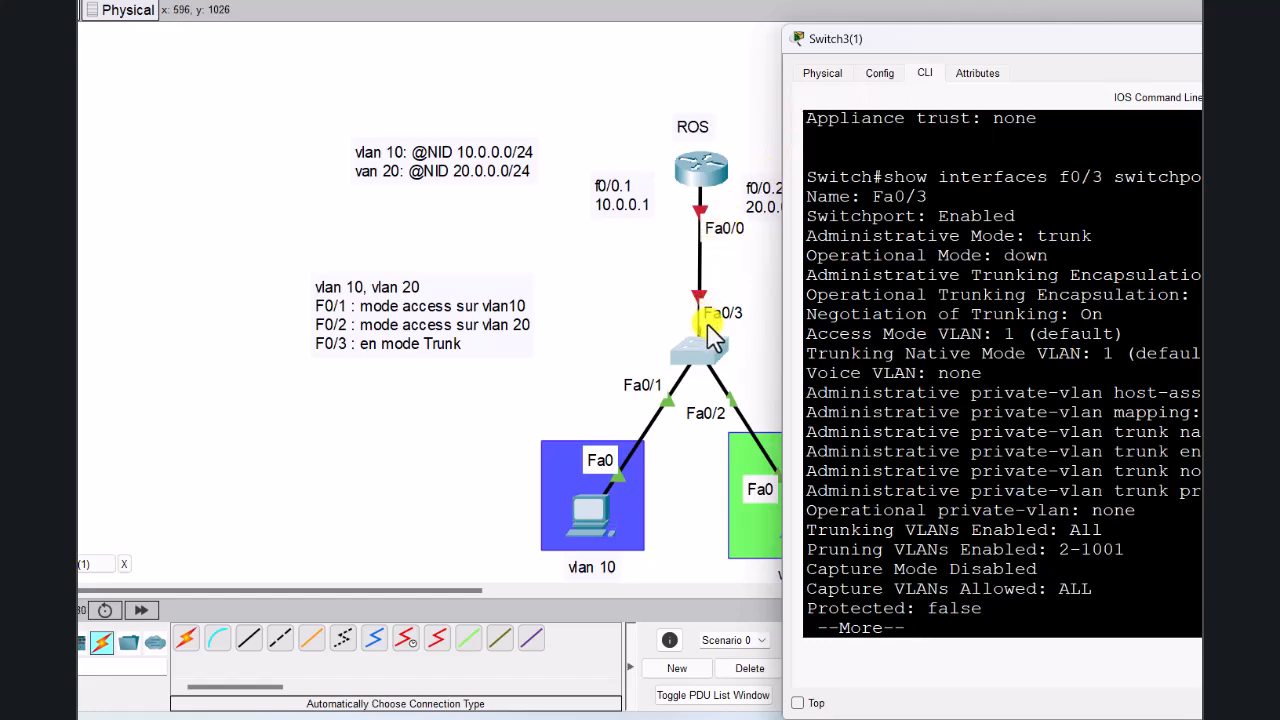
left_click_drag(945, 38, 736, 40)
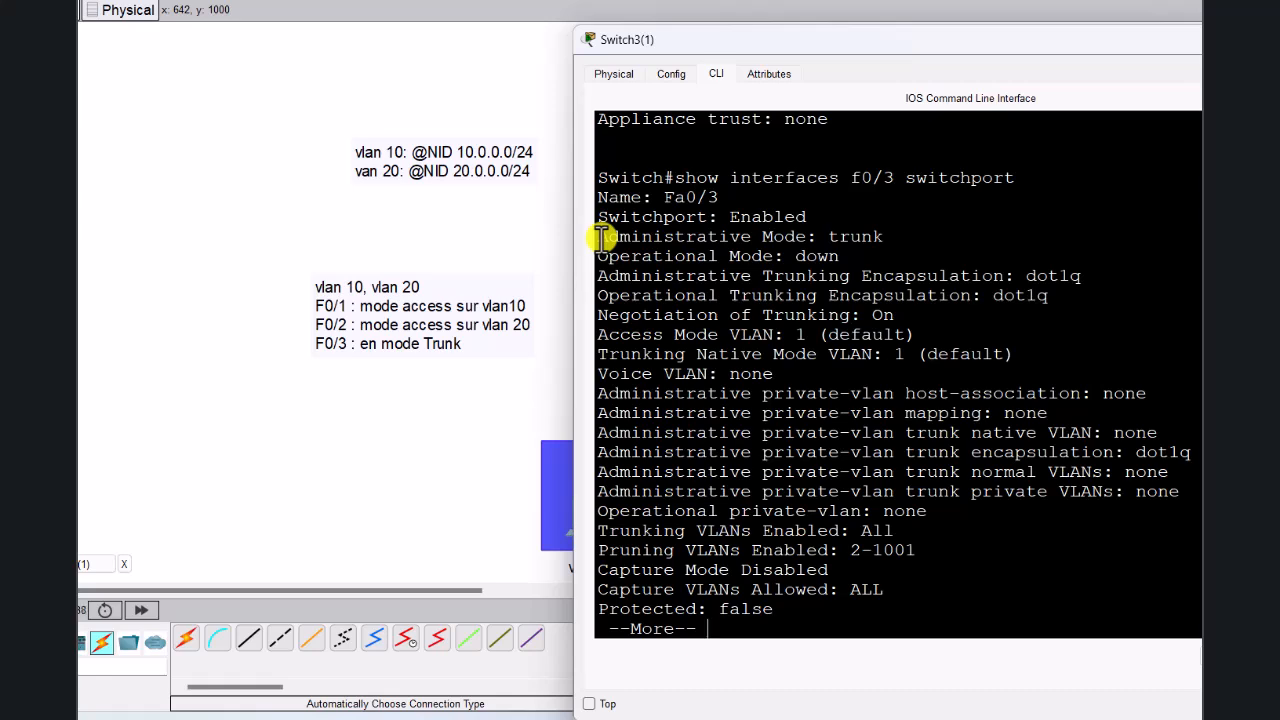
Step: Examine the administrative mode, operational mode and trunking native VLAN of port f0/3, and narrow the switch window beside the topology
left_click_drag(831, 236, 880, 236)
left_click(708, 258)
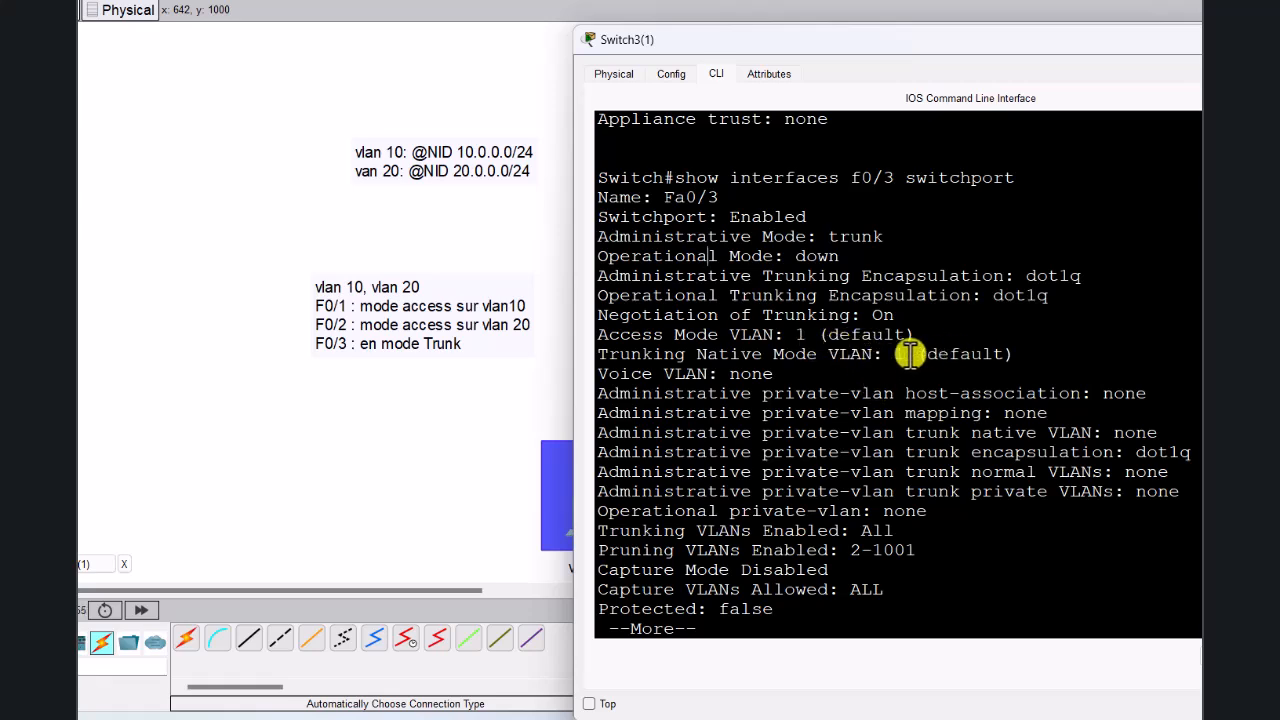
double_click(757, 352)
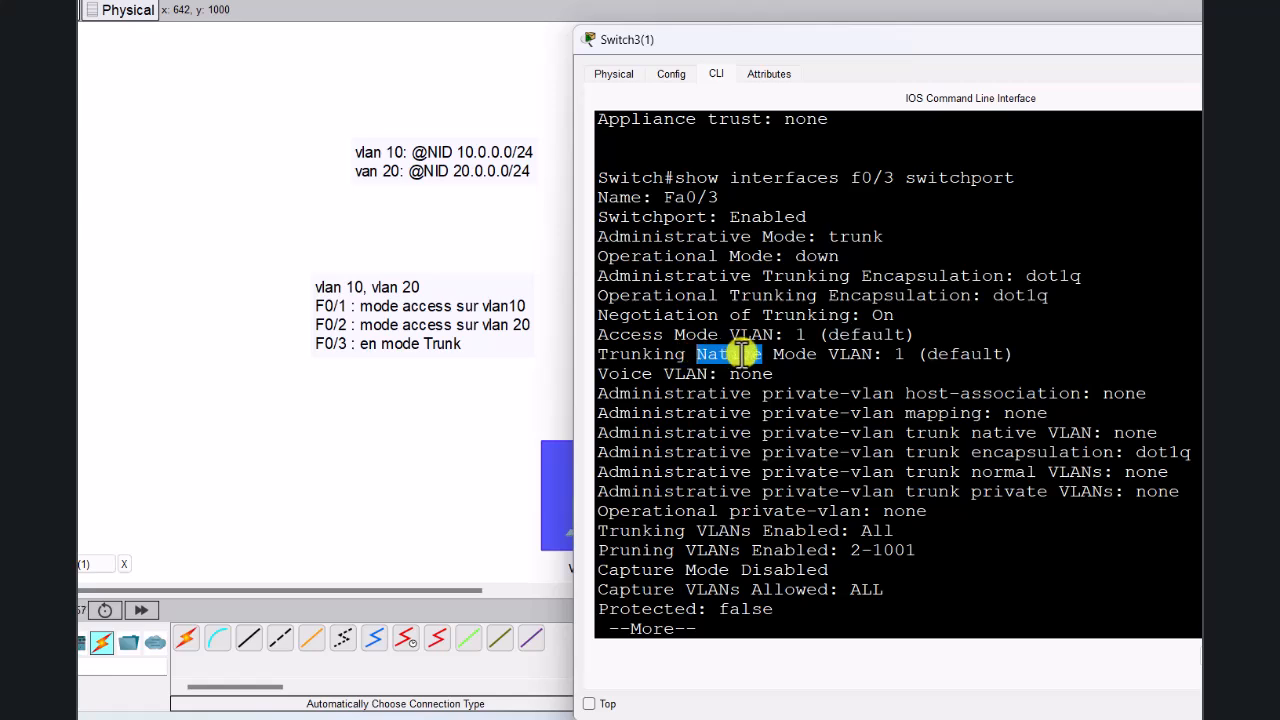
left_click(741, 352)
left_click_drag(568, 347, 727, 350)
scroll(971, 360, "up", 3)
scroll(971, 366, "down", 4)
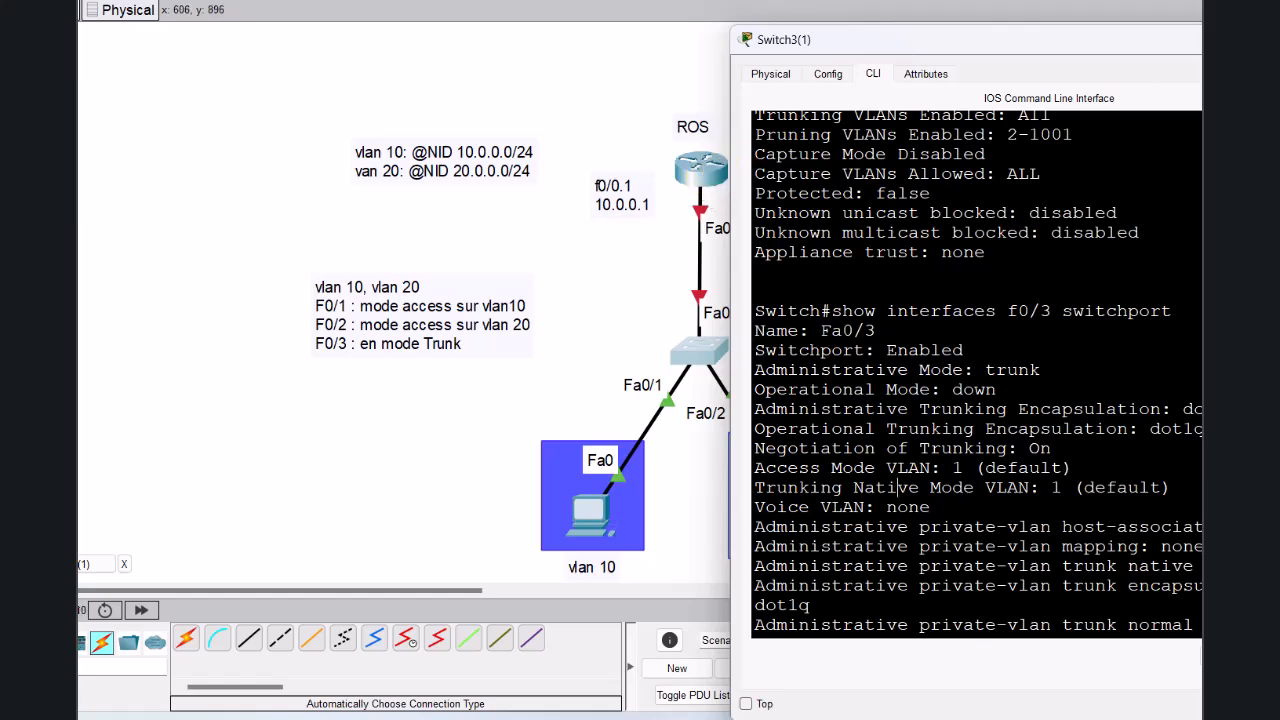
Step: Open the ROS router's command line at its user prompt and reposition its window beside the topology
left_click(1279, 39)
left_click(717, 174)
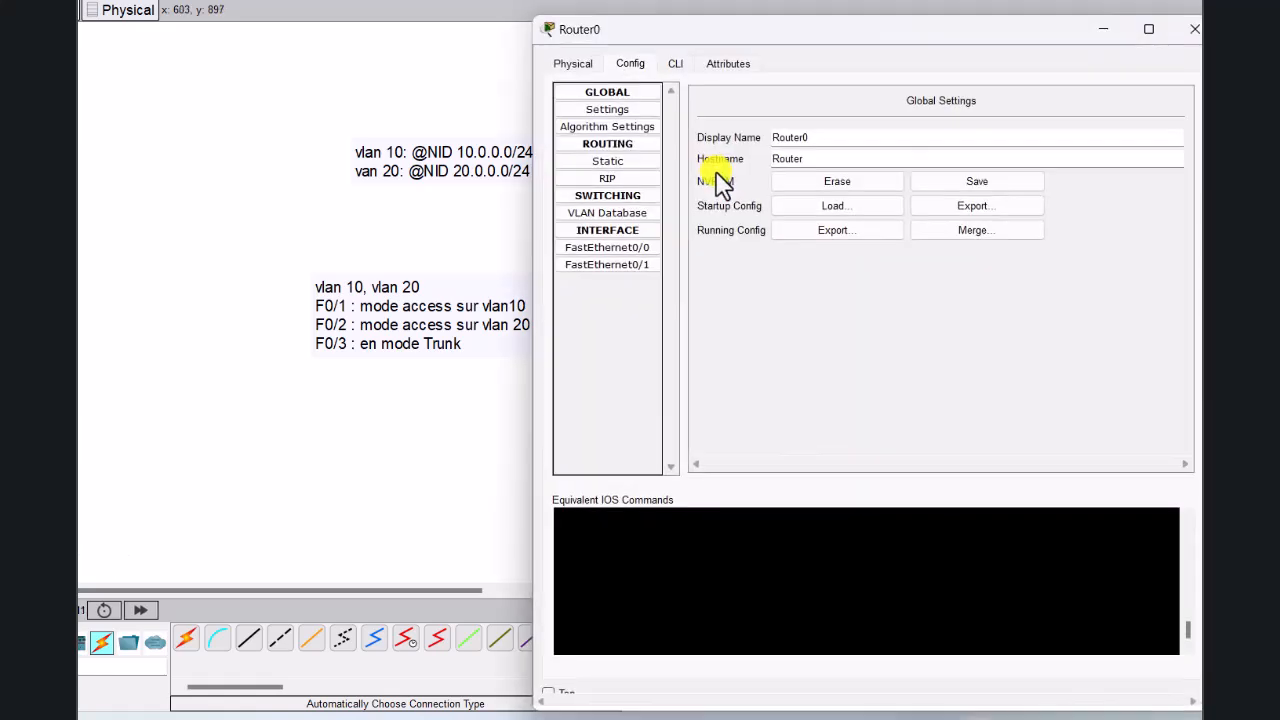
left_click(675, 66)
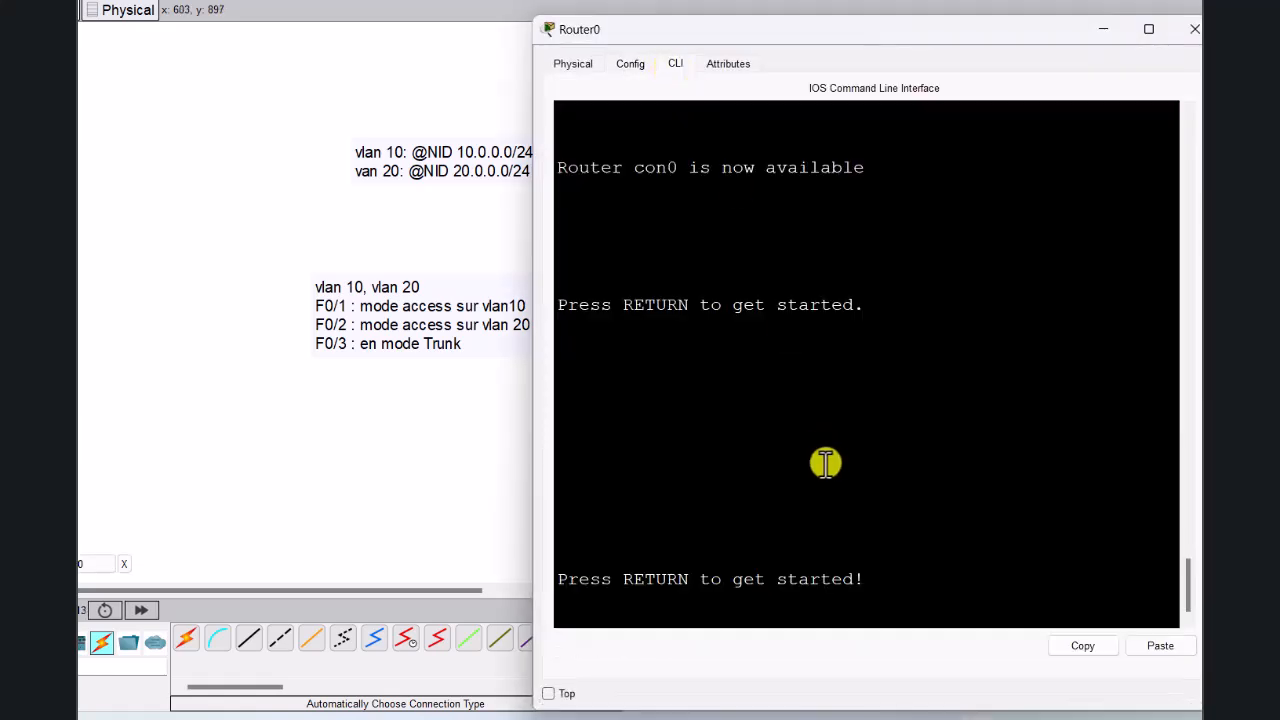
key("Return")
key("Return")
key("Return")
key("Return")
left_click_drag(672, 30, 708, 32)
left_click_drag(858, 50, 929, 51)
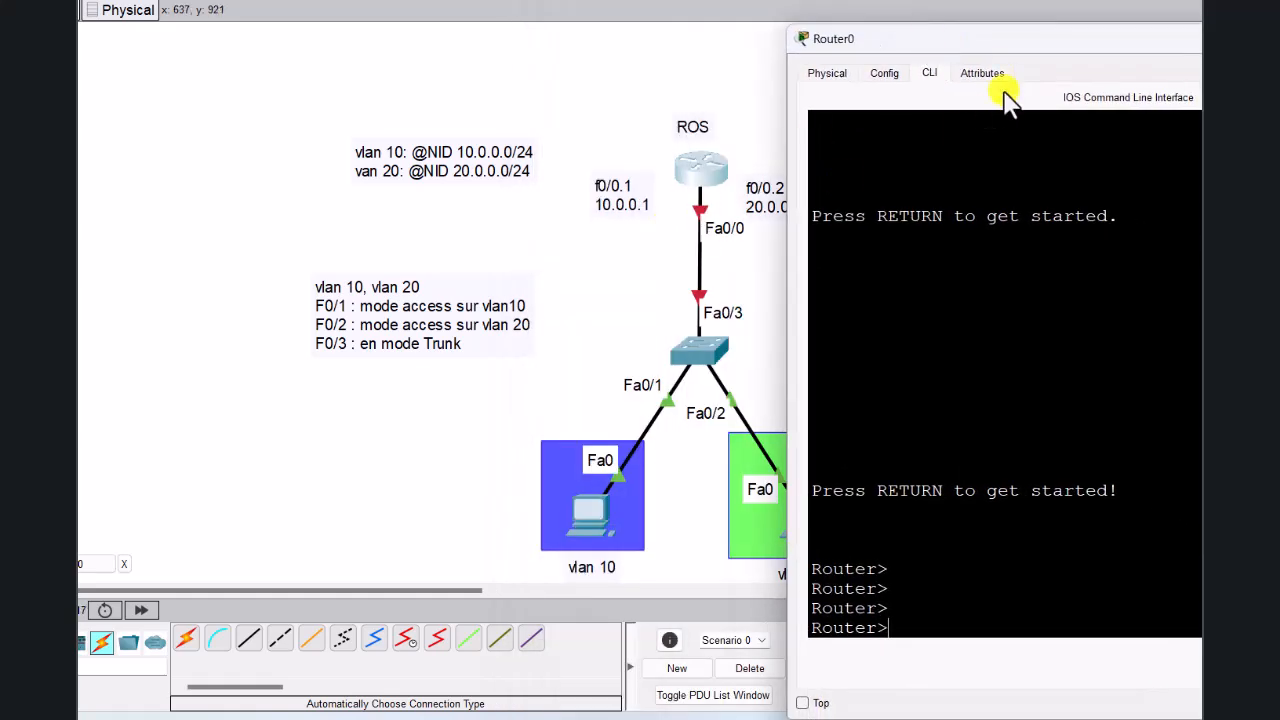
left_click_drag(1010, 56, 818, 50)
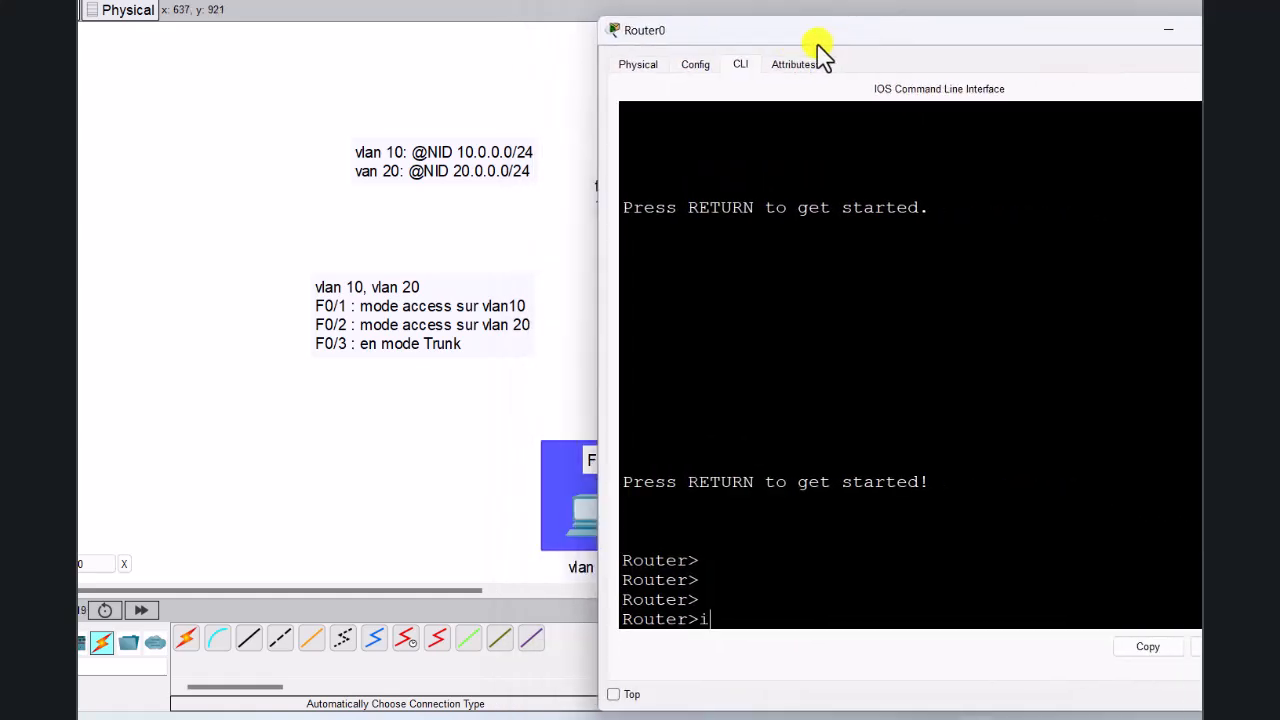
Step: Enable the router's interface f0/0 with no sh from interface configuration mode, and move the window aside to expose the router-switch link
type("en")
key("Return")
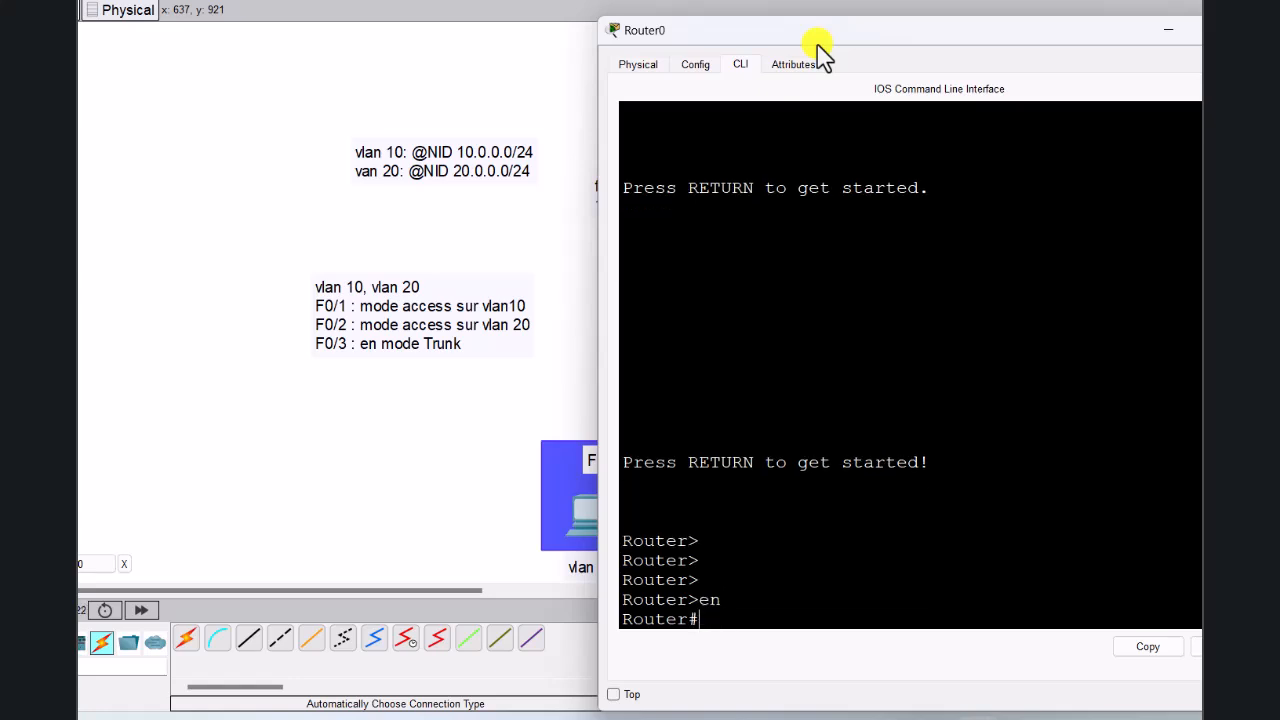
type("conf t")
key("Return")
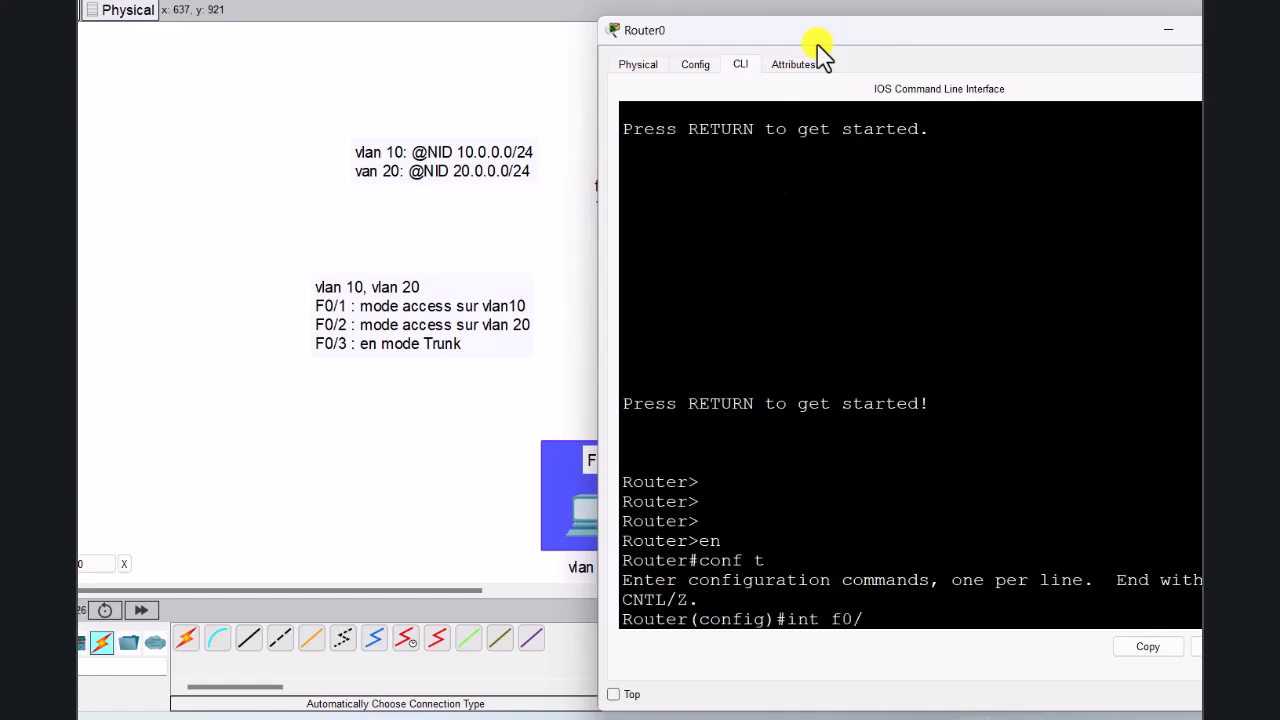
type("int f0/0")
key("Return")
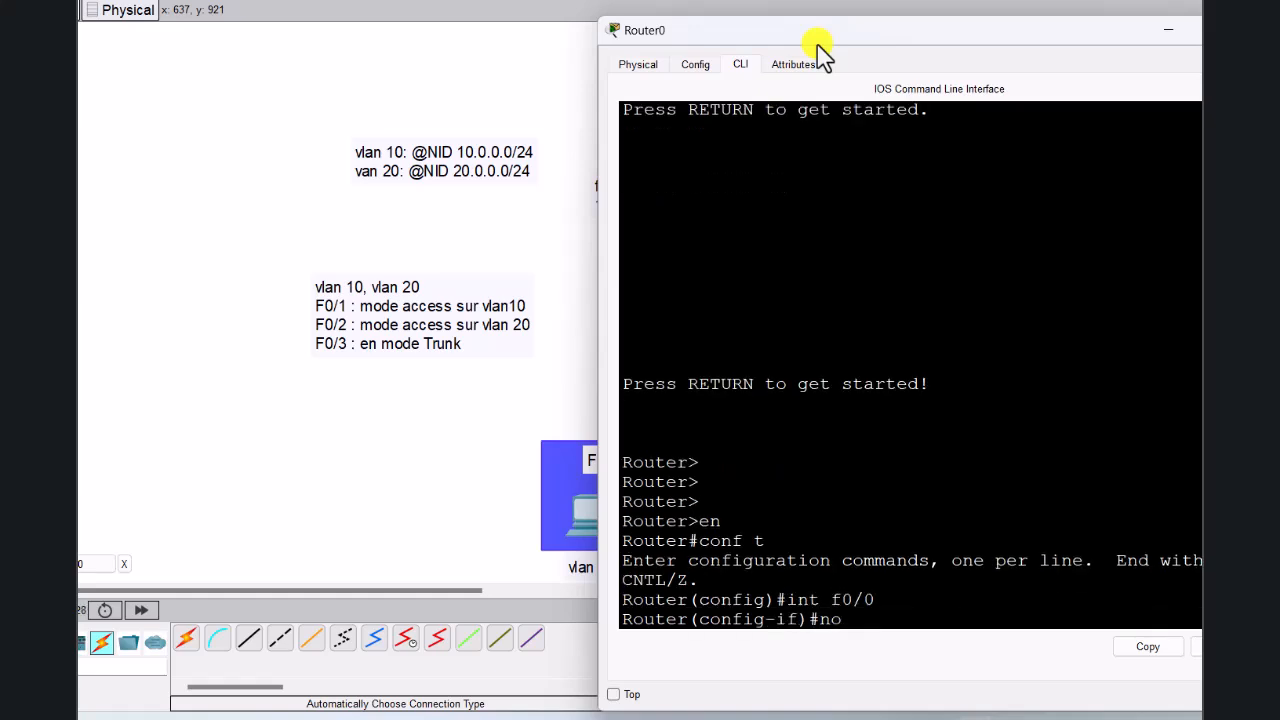
key("Return")
key("Return")
key("Return")
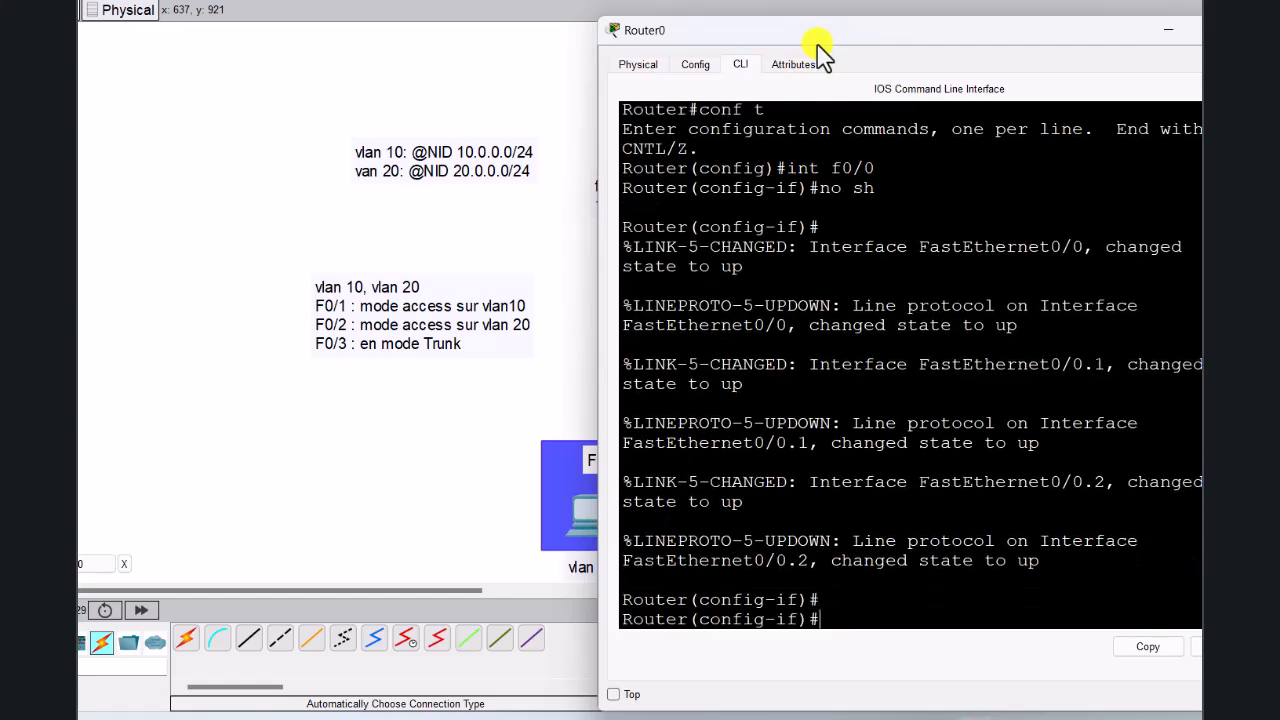
left_click_drag(860, 34, 1043, 63)
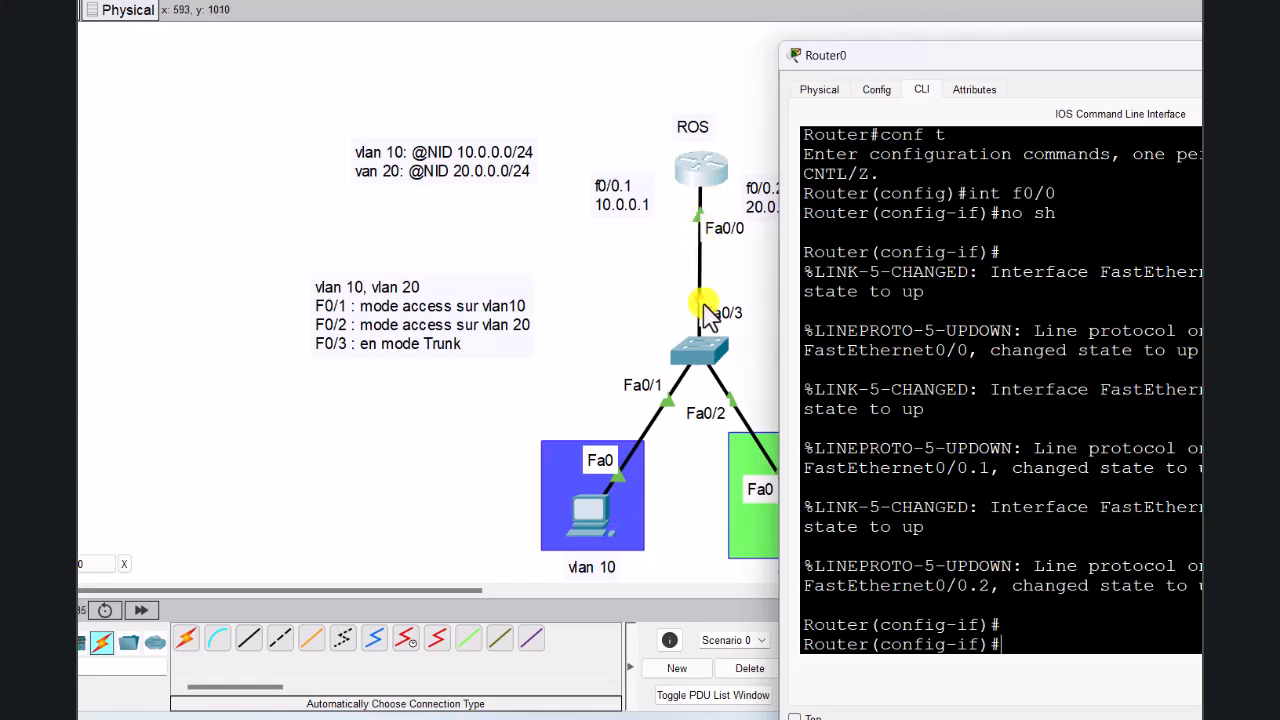
left_click_drag(1137, 57, 1109, 59)
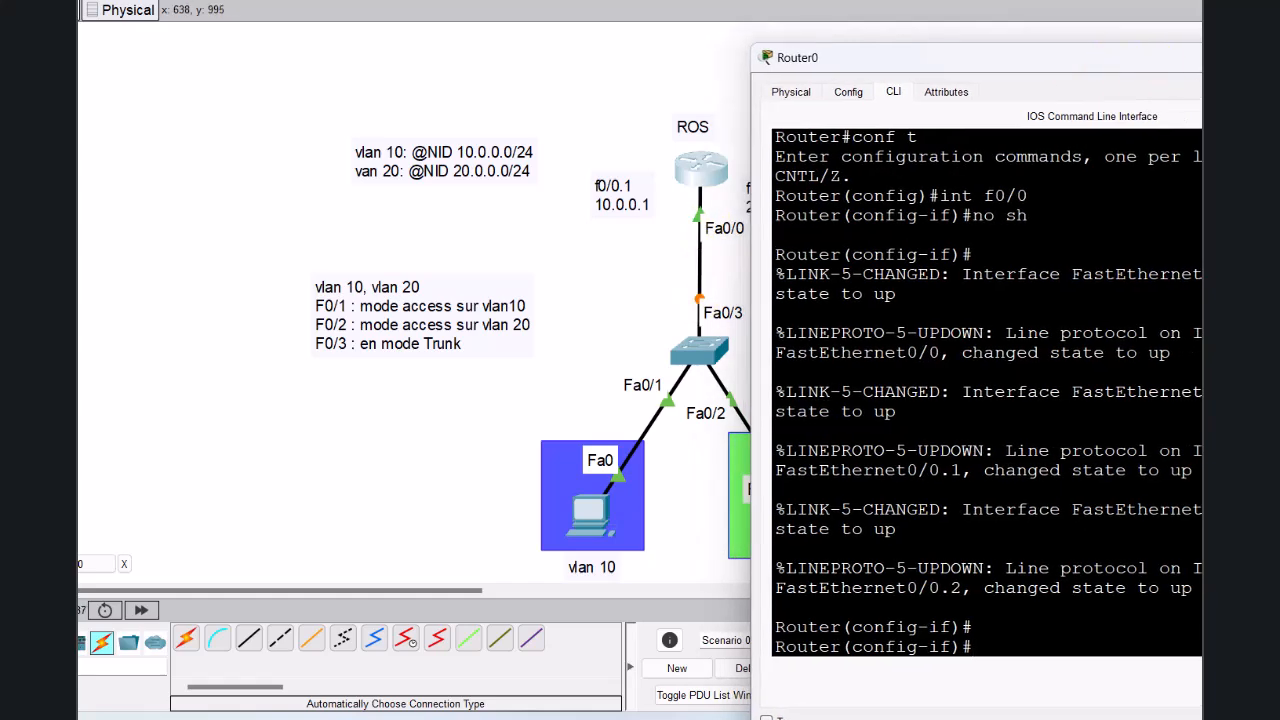
Step: Bring the switch's console up beside the topology and fast-forward the simulation time
left_click(705, 363)
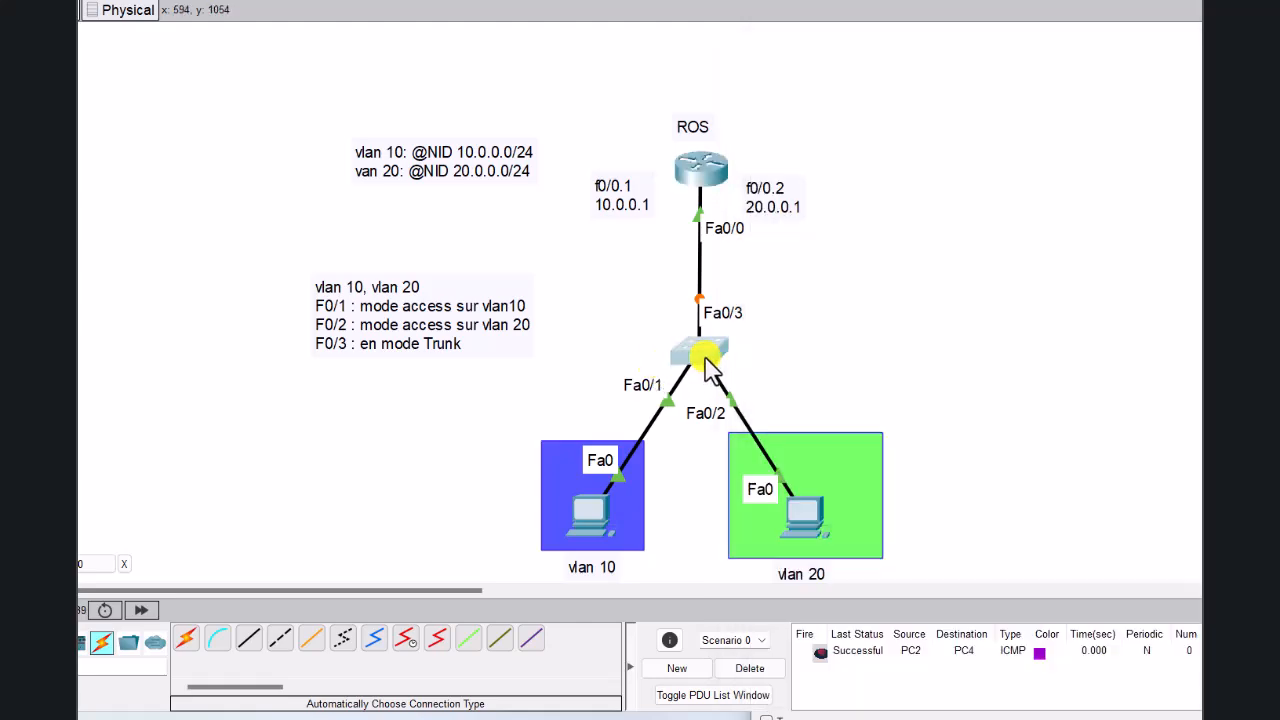
left_click(705, 363)
left_click_drag(836, 45, 1043, 34)
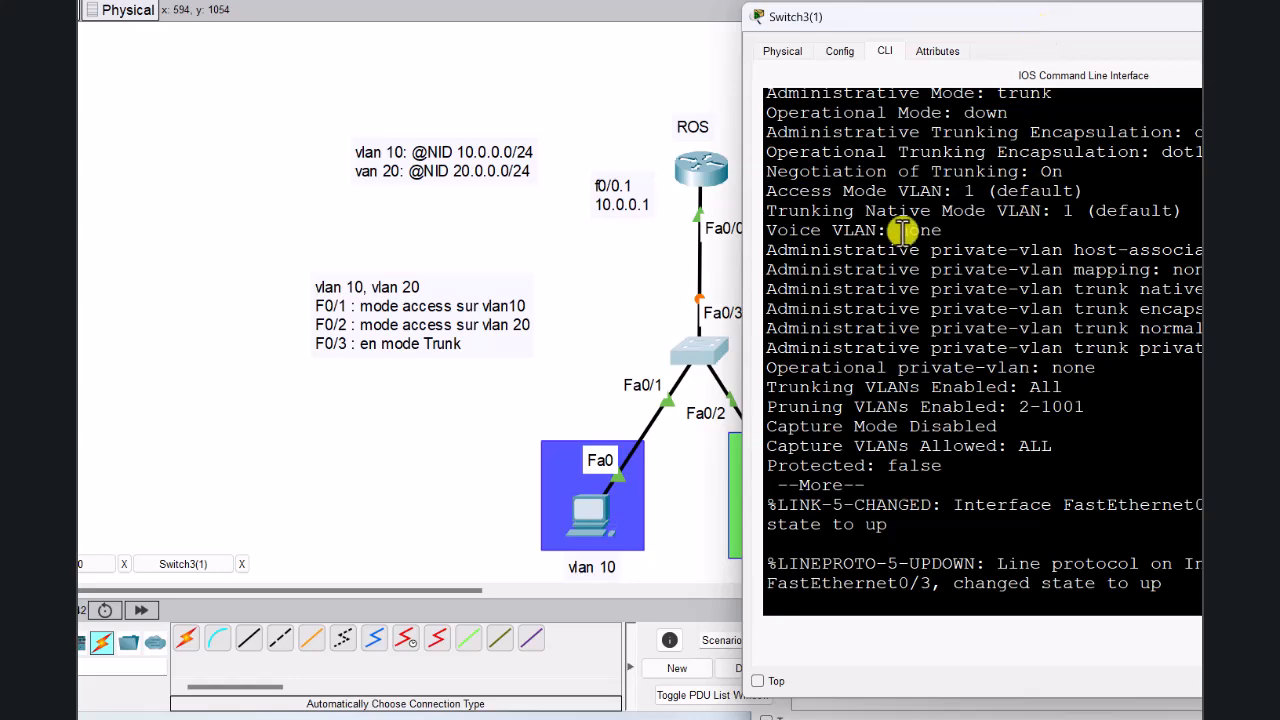
left_click_drag(738, 234, 727, 238)
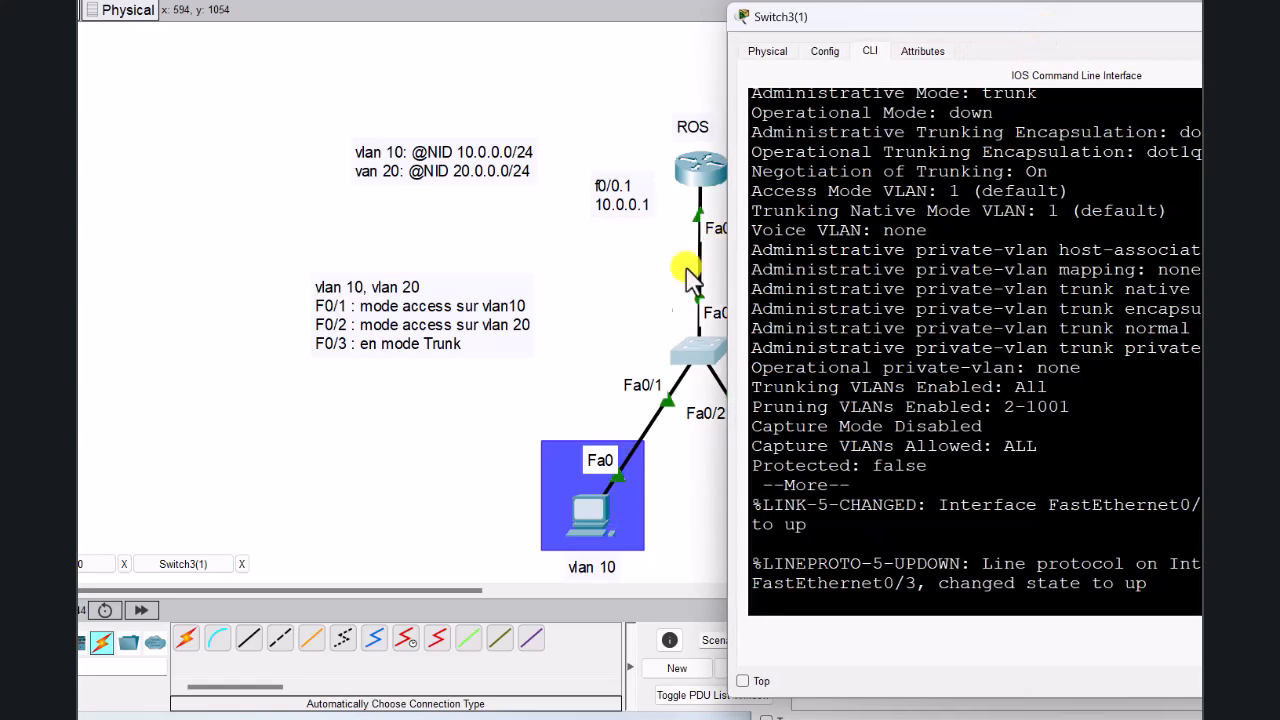
left_click(140, 628)
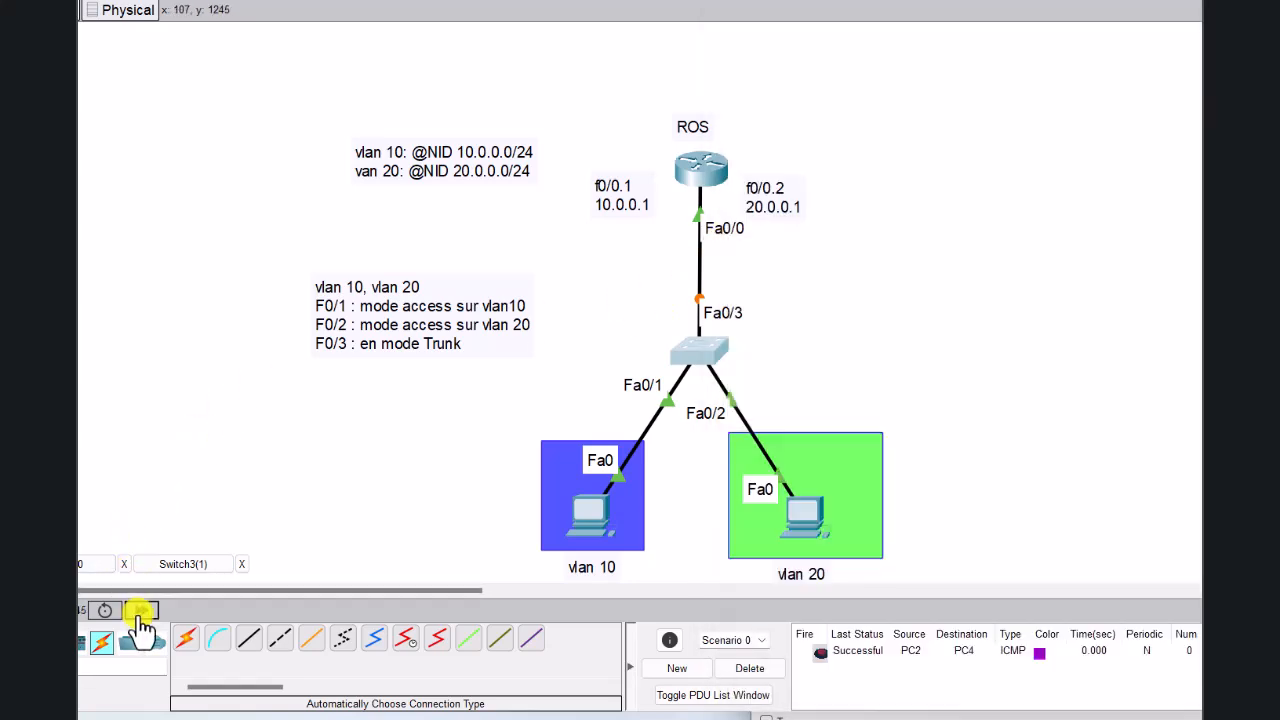
Step: Return to the switch's console and page through the remaining f0/3 switchport output to the privileged prompt
left_click(702, 355)
left_click(1008, 450)
key("Return")
key("Return")
key("Return")
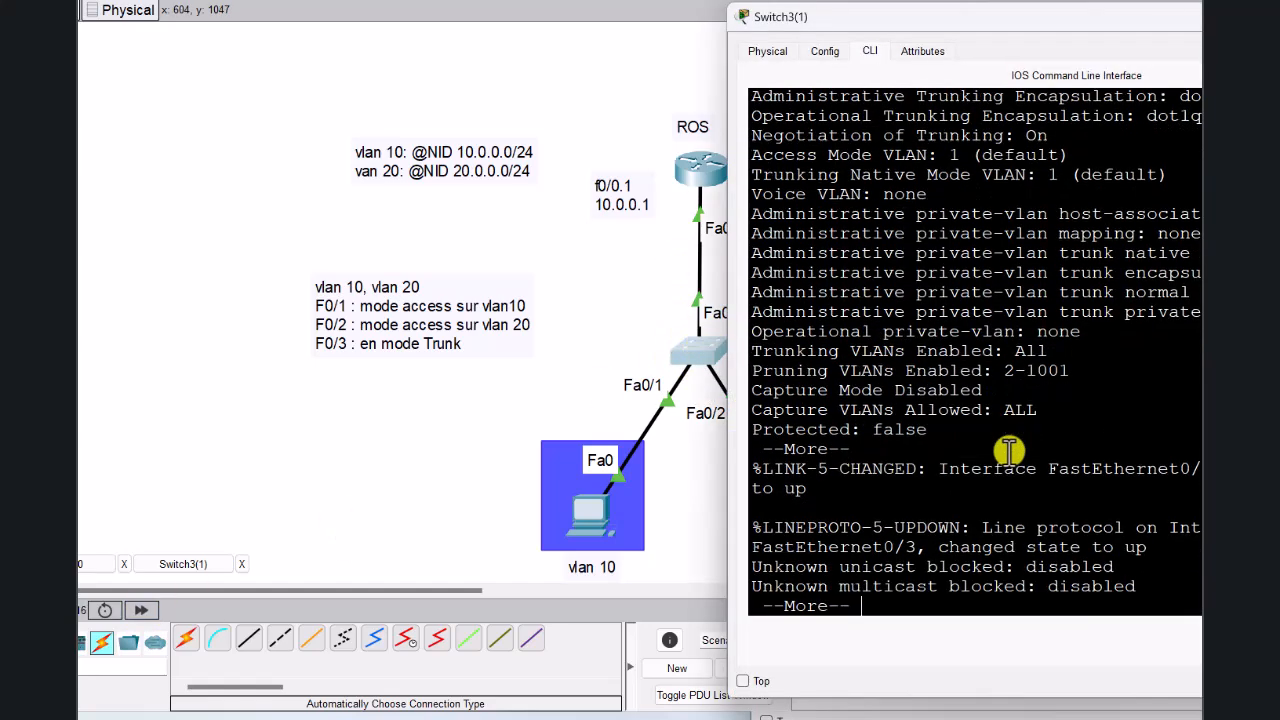
key("Return")
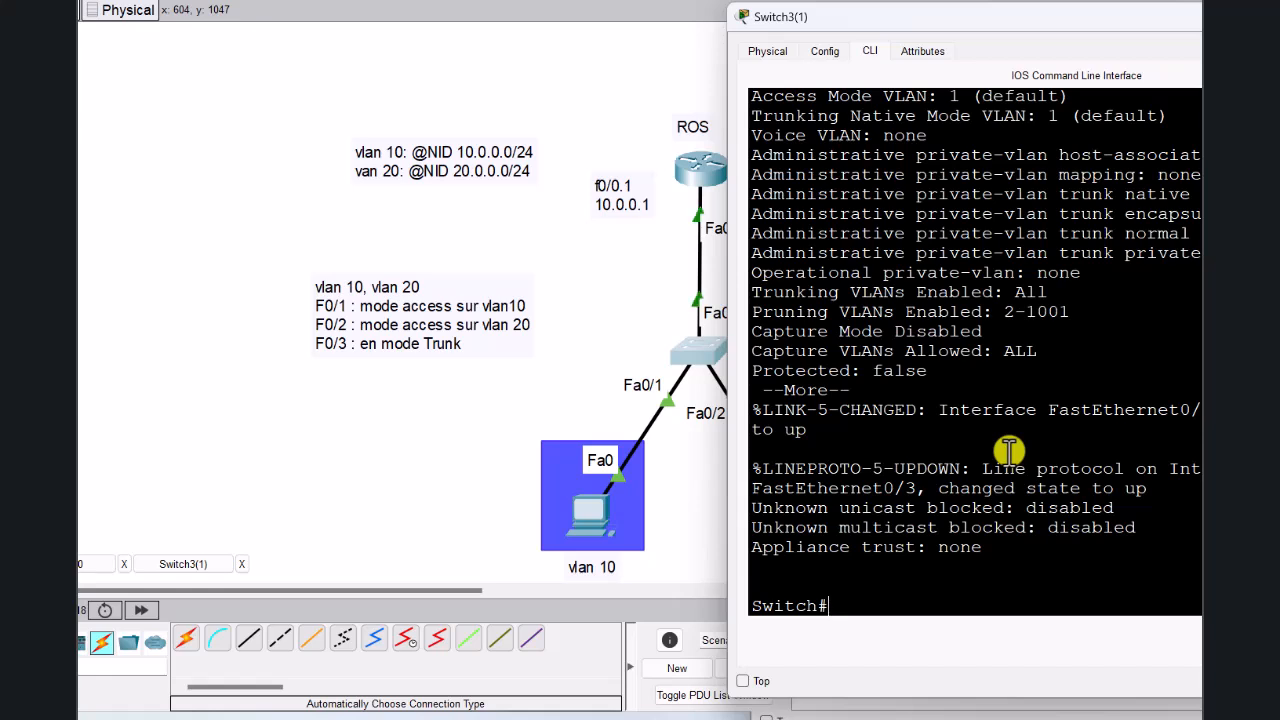
Step: Recall show interfaces trunk from the switch's command history and run it again
key("Up")
key("Up")
key("Down")
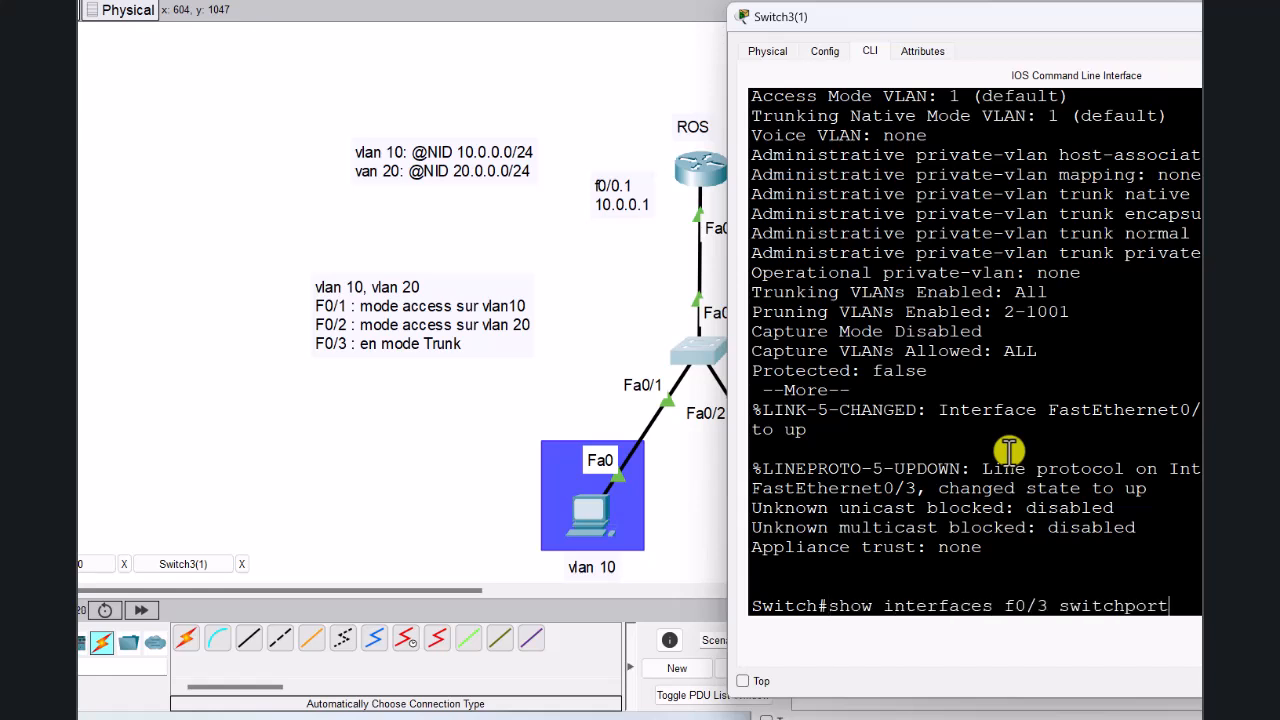
key("Up")
key("Up")
key("Up")
key("Down")
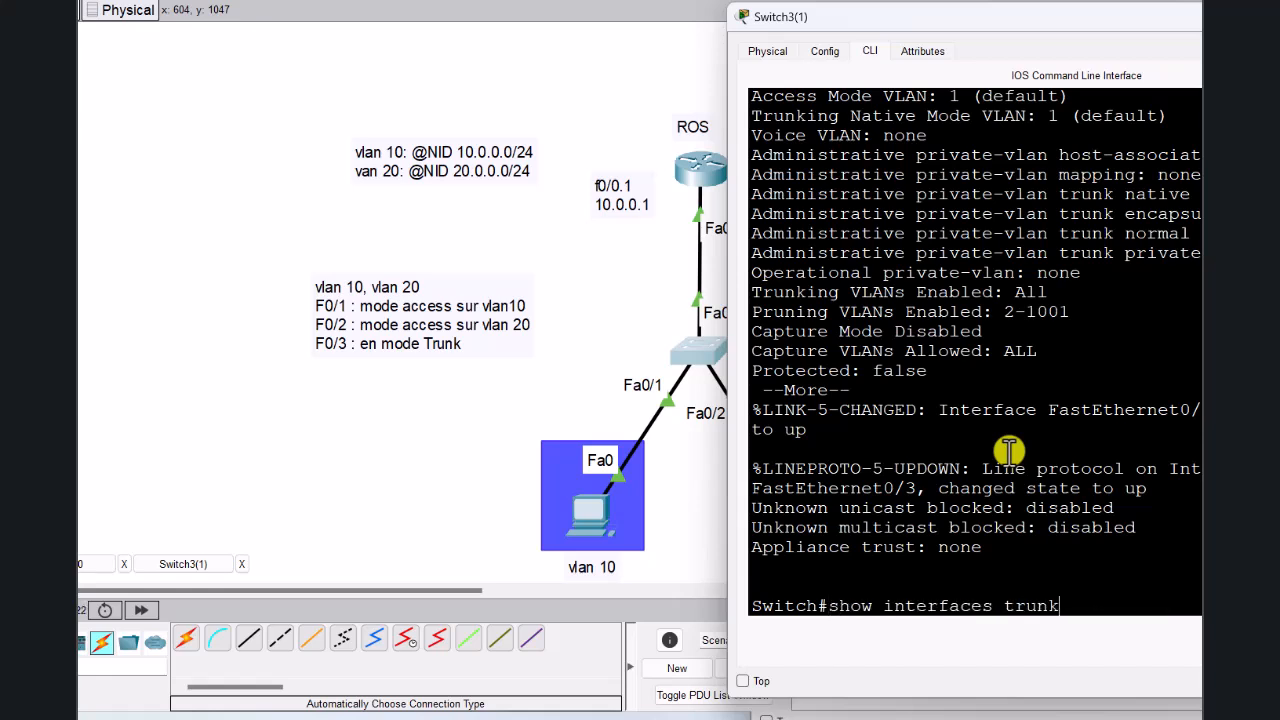
key("Return")
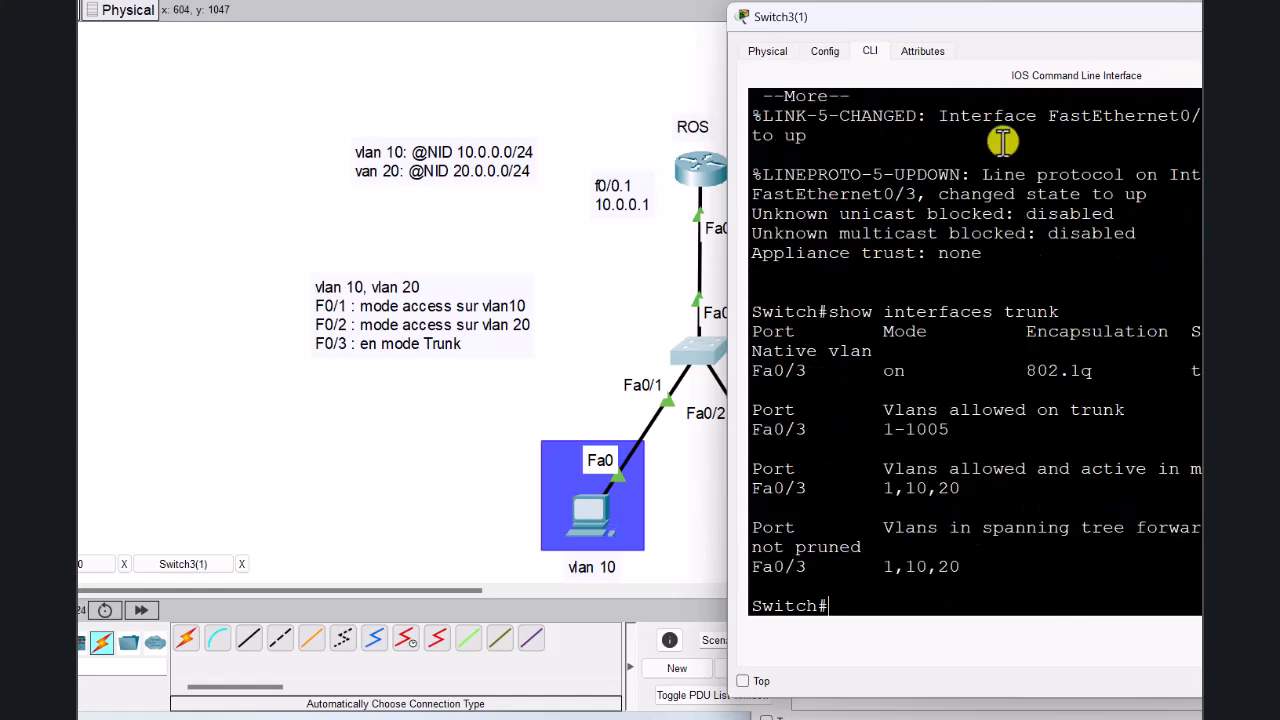
Step: Move and widen the switch window so the complete show interfaces trunk output can be read on unbroken lines
left_click_drag(981, 24, 598, 51)
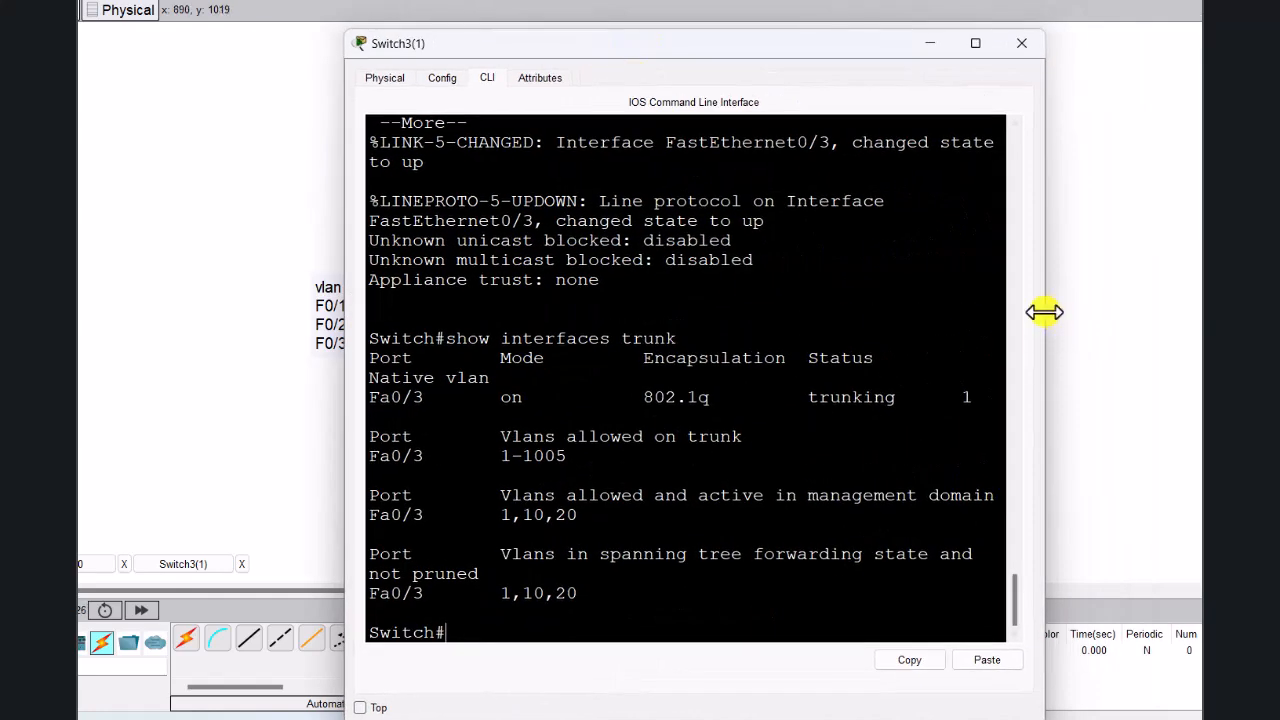
left_click_drag(1048, 320, 1103, 320)
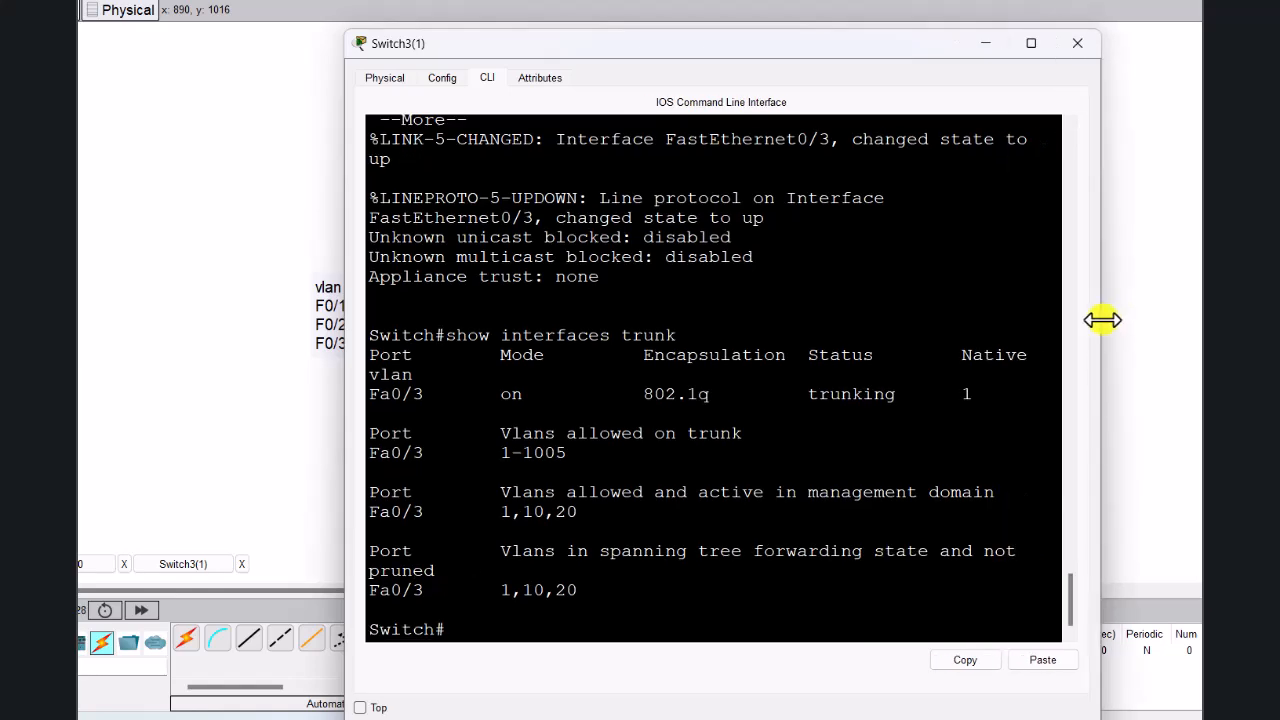
left_click_drag(347, 347, 262, 350)
scroll(538, 307, "up", 3)
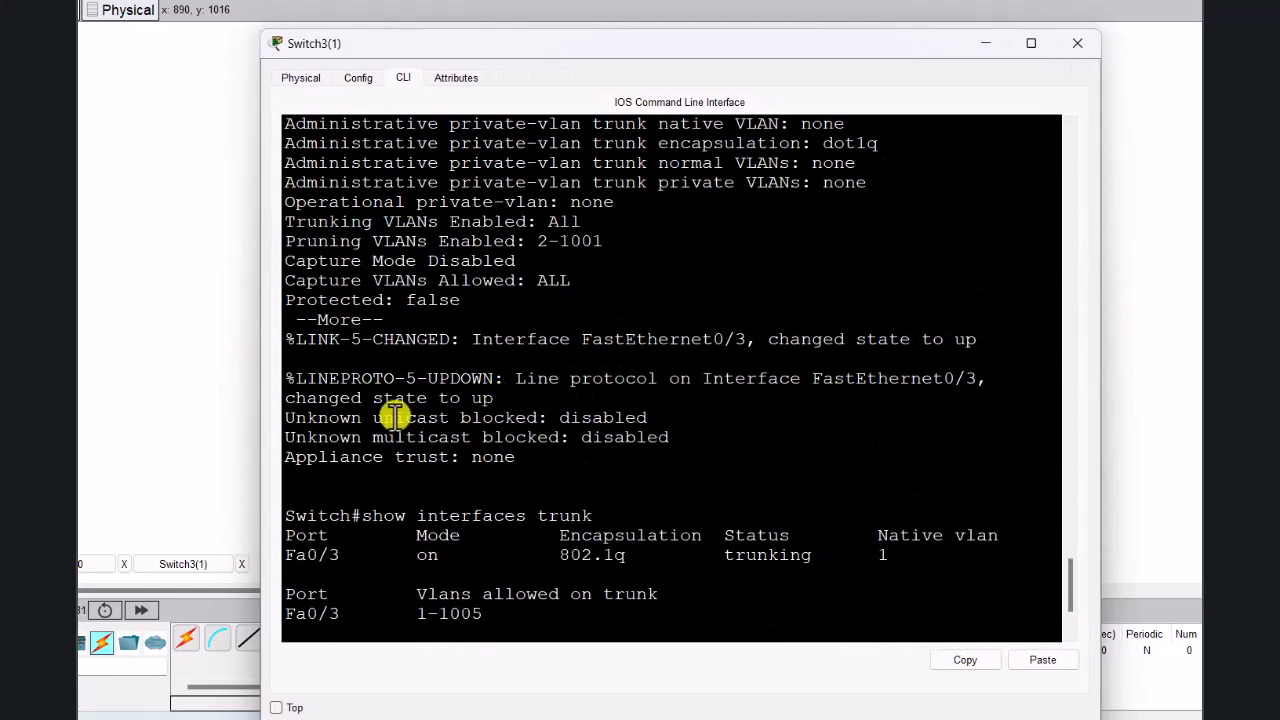
scroll(389, 413, "down", 2)
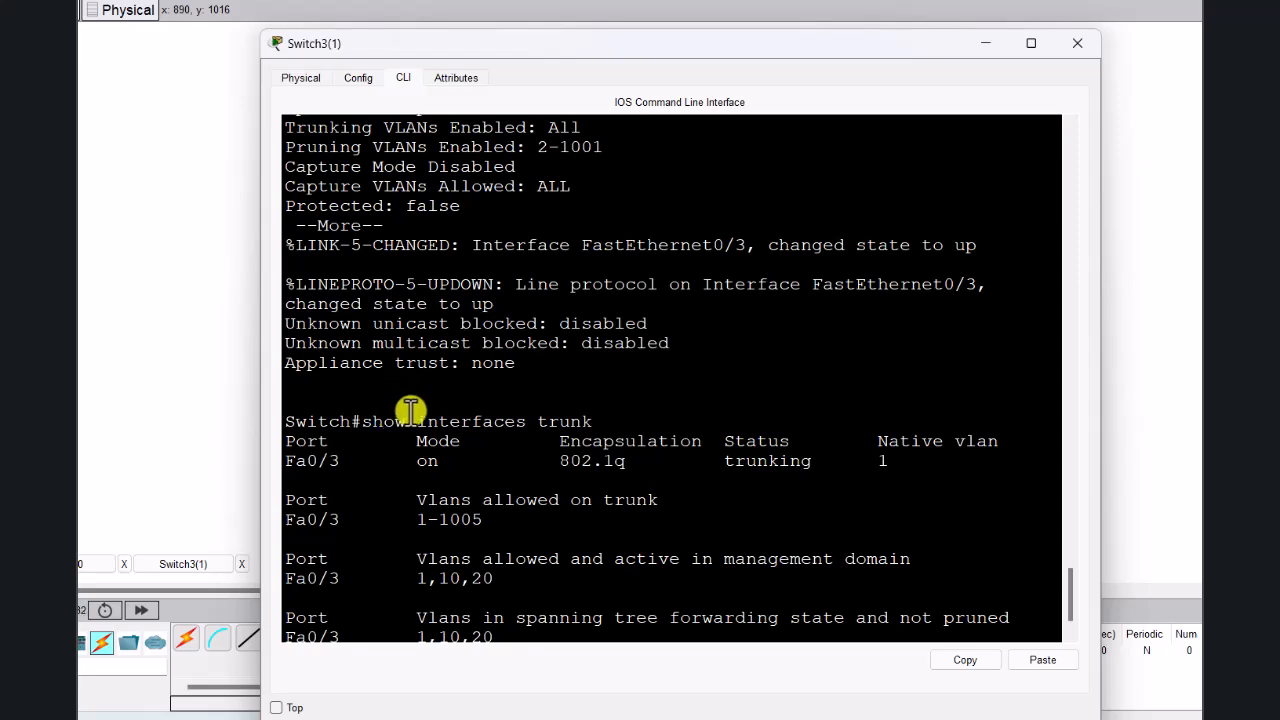
left_click_drag(371, 421, 606, 426)
left_click(700, 406)
scroll(699, 385, "down", 1)
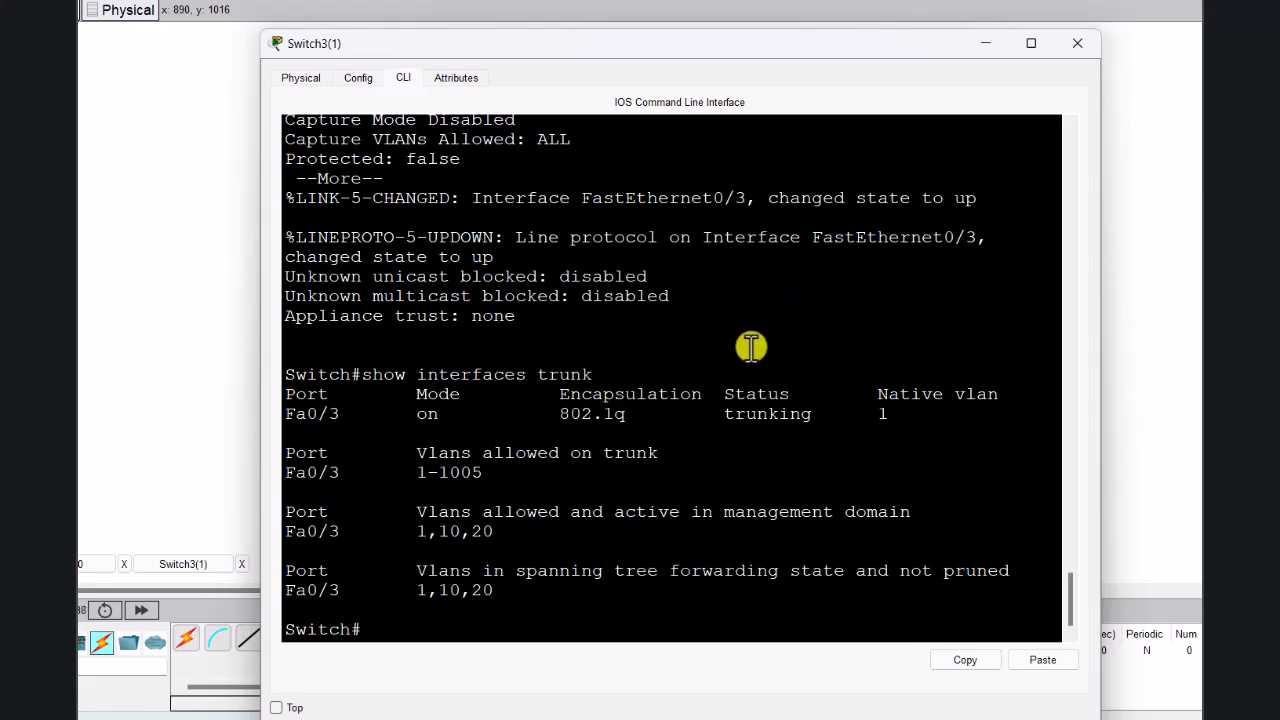
Step: Compare the topology with the trunk table, examining the port, status, encapsulation and mode listed for Fa0/3
left_click_drag(535, 55, 1049, 129)
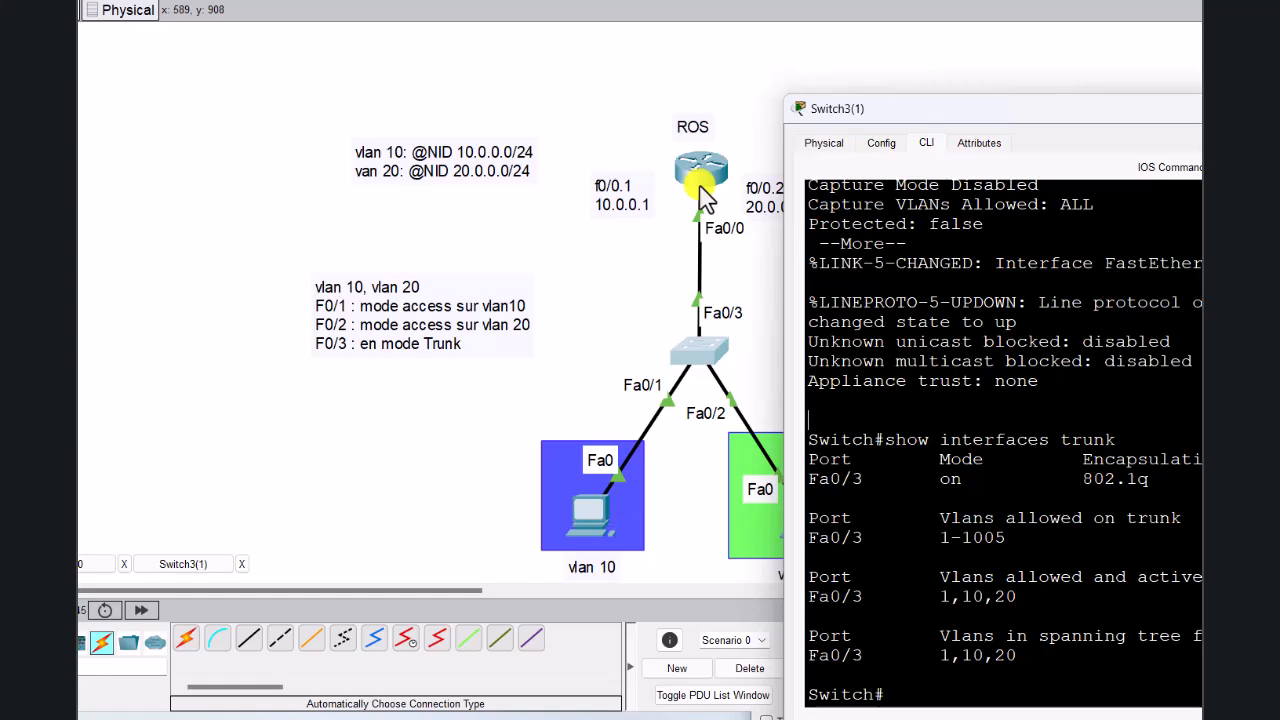
left_click_drag(1013, 110, 476, 61)
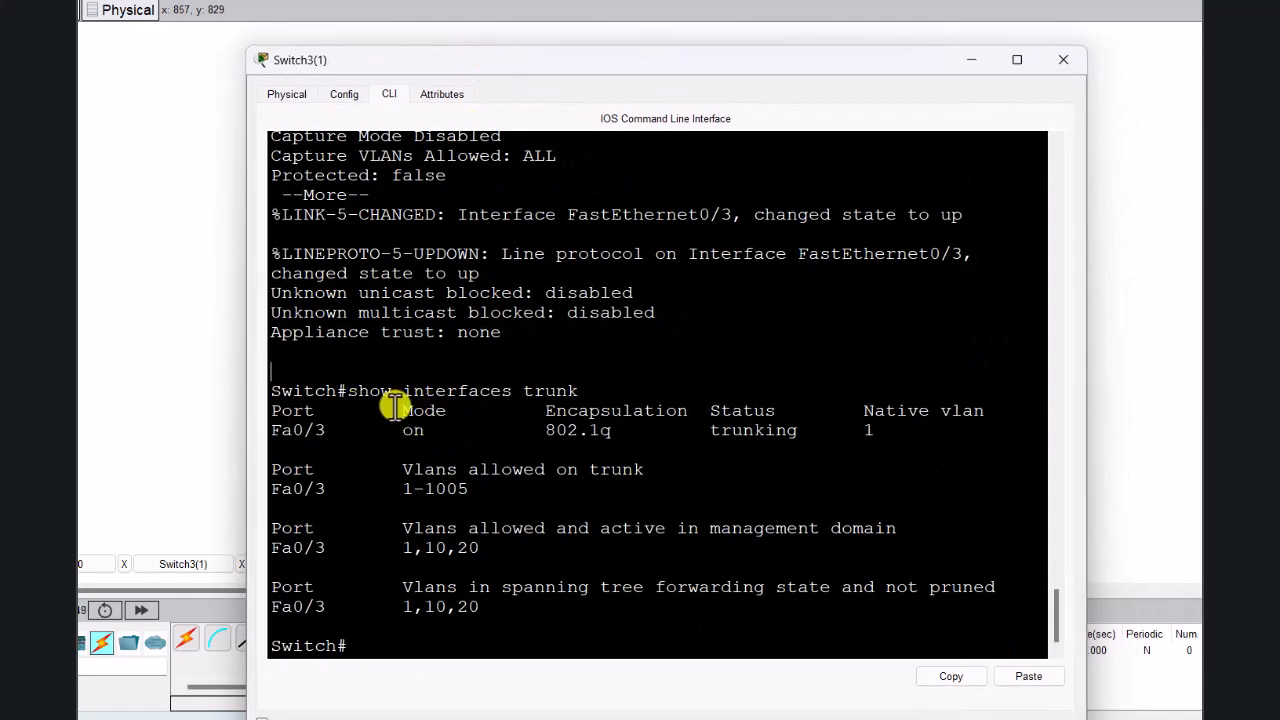
left_click_drag(657, 71, 629, 37)
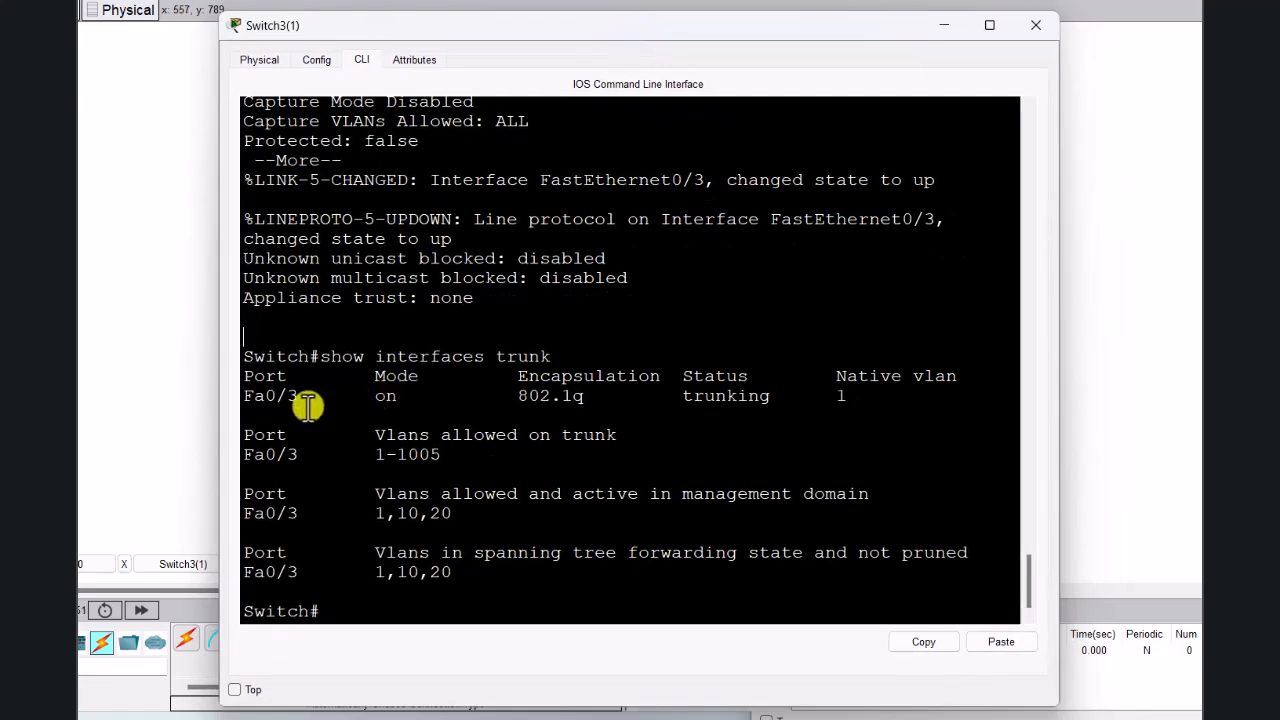
left_click_drag(245, 396, 313, 399)
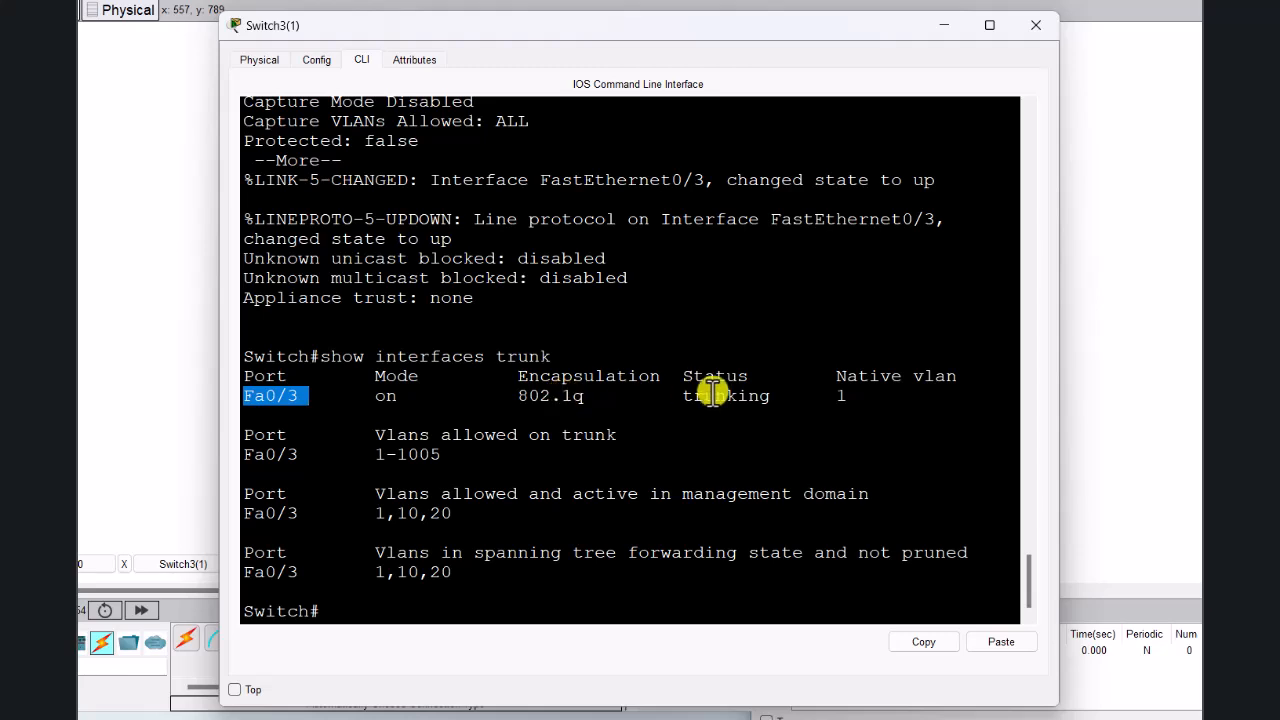
mouse_move(692, 397)
left_mouse_down()
mouse_move(767, 395)
mouse_move(680, 395)
left_mouse_up()
left_click(773, 399)
left_click(845, 395)
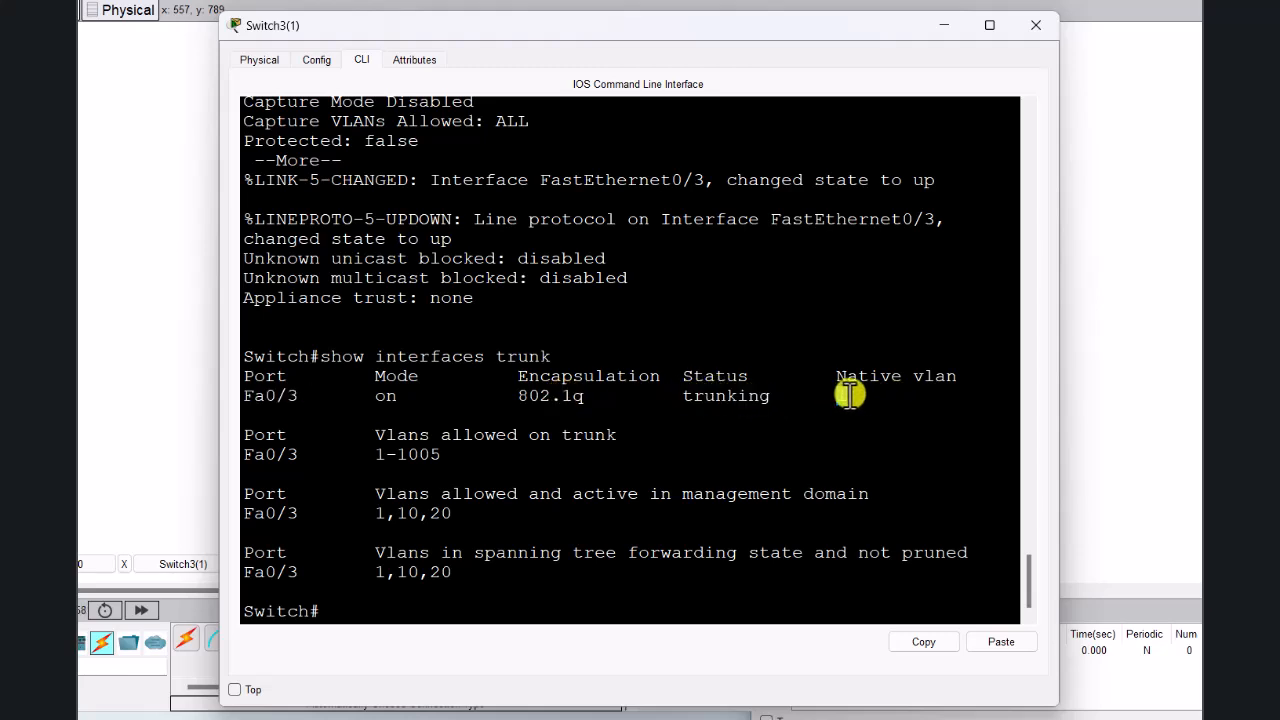
left_click_drag(586, 397, 516, 397)
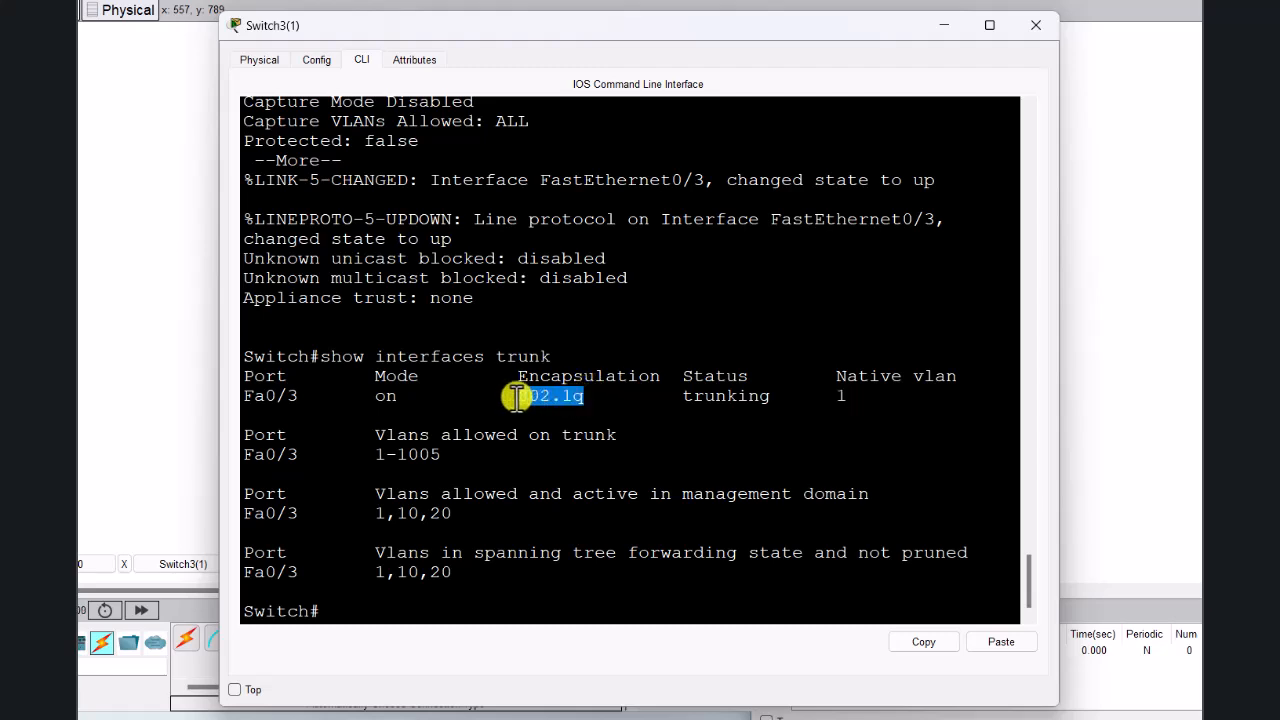
left_click(585, 396)
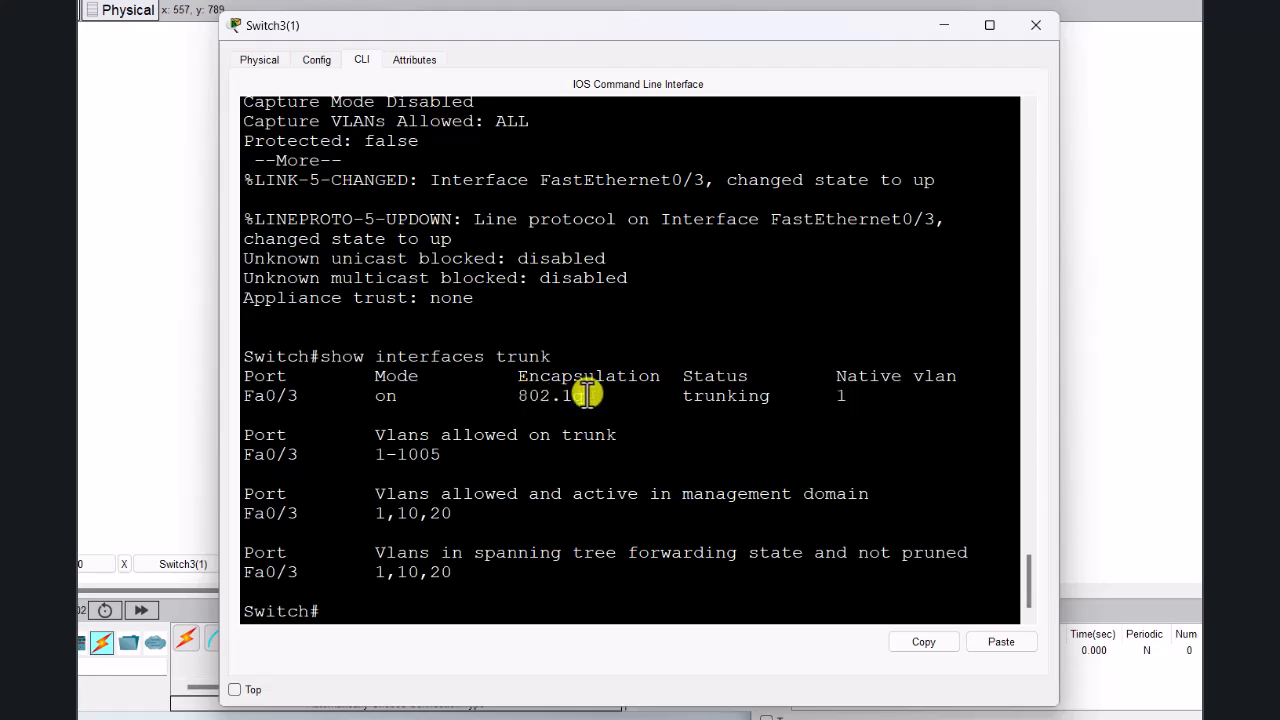
left_click_drag(393, 391, 373, 394)
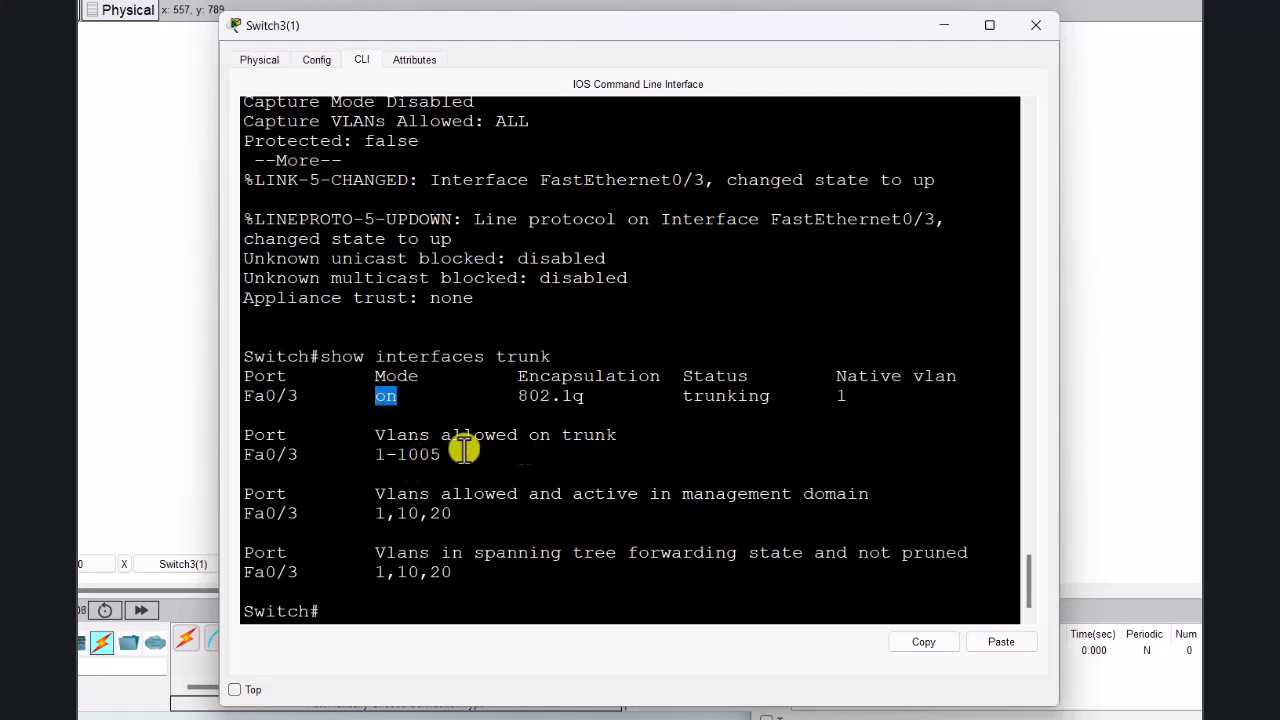
Step: Examine the VLANs allowed on the Fa0/3 trunk and those allowed and active in the management domain
left_click_drag(375, 454, 458, 455)
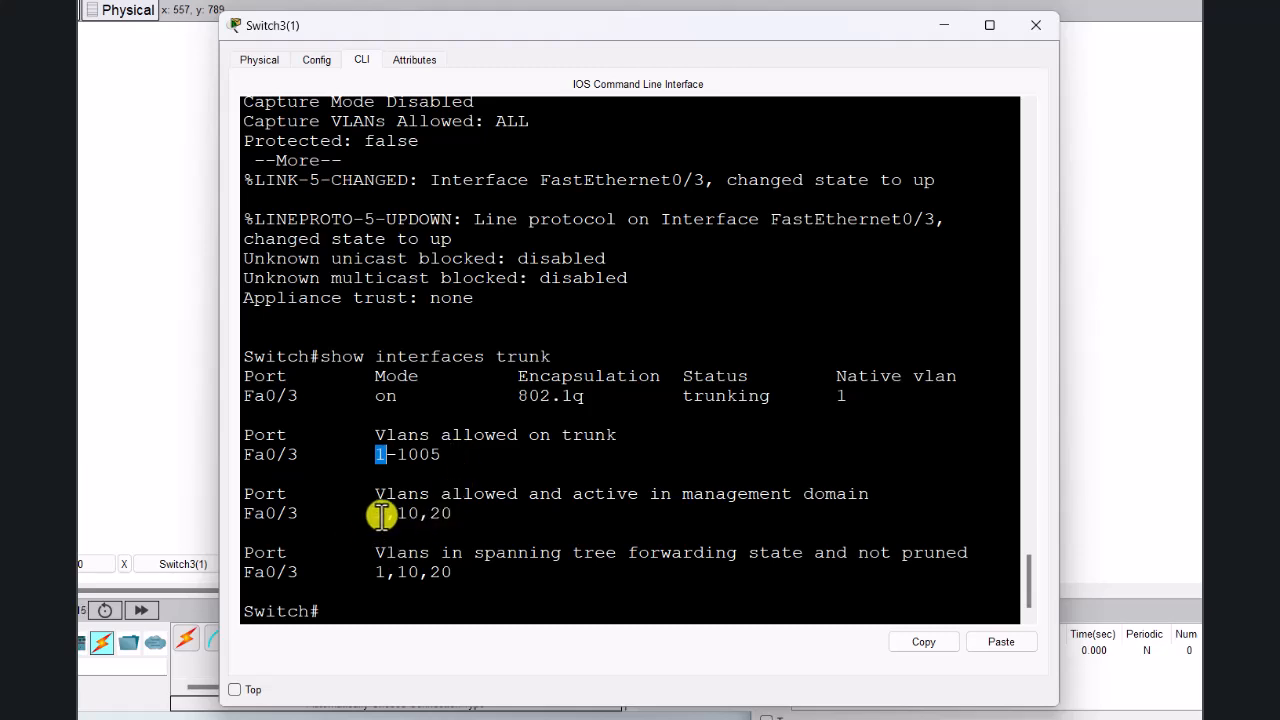
left_click_drag(378, 513, 466, 515)
left_click(466, 515)
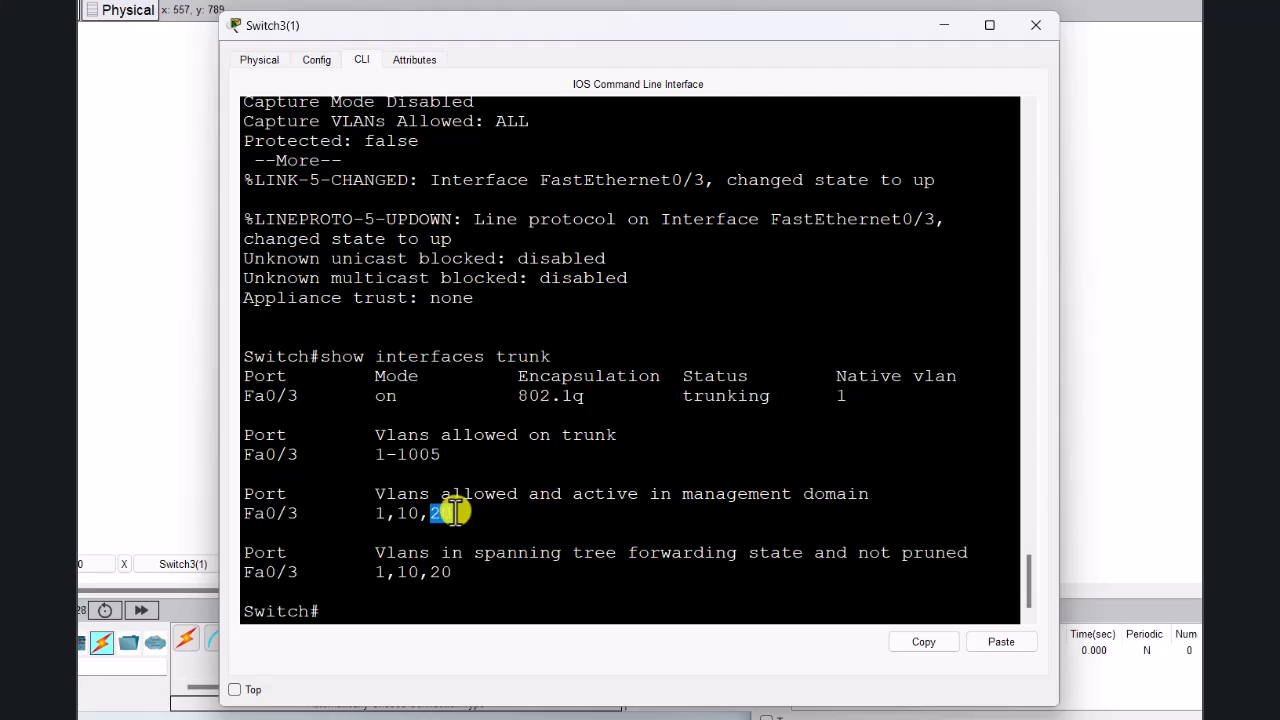
left_click(373, 513)
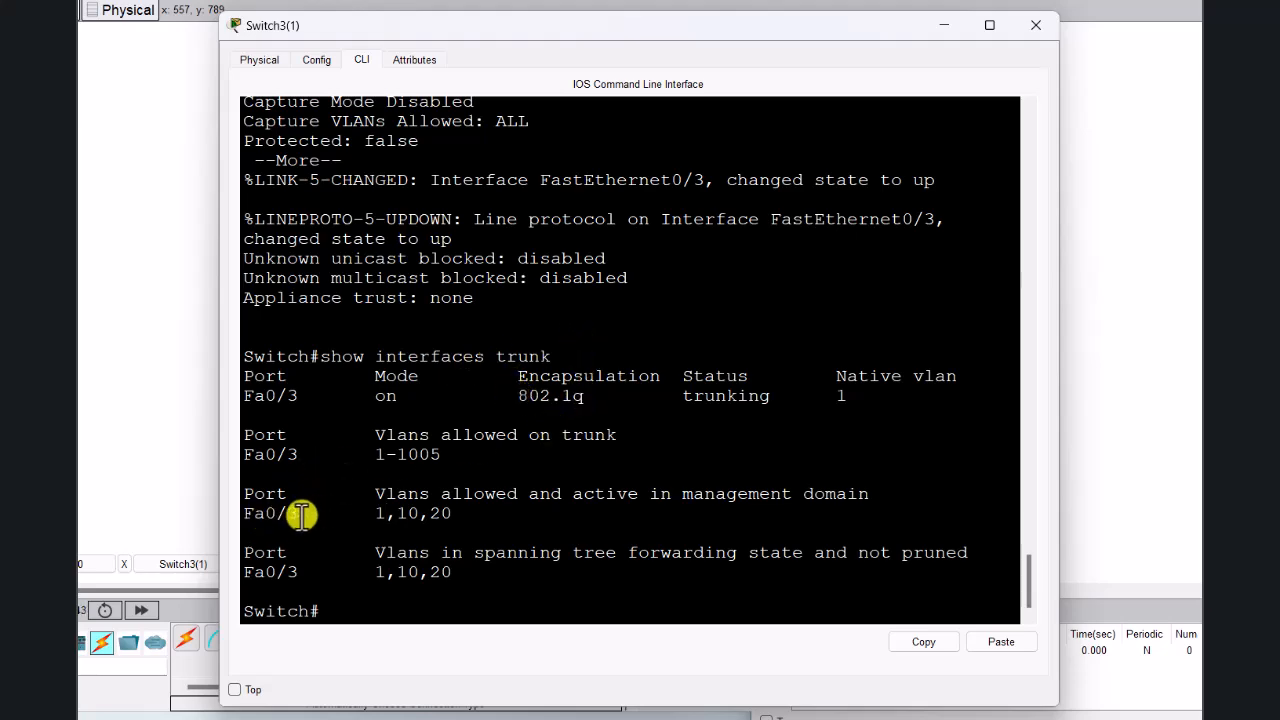
Step: Close the switch window and check the VLAN 10 PC's IPv4 address, subnet mask and default gateway against the router's subinterface labels
left_click(1046, 30)
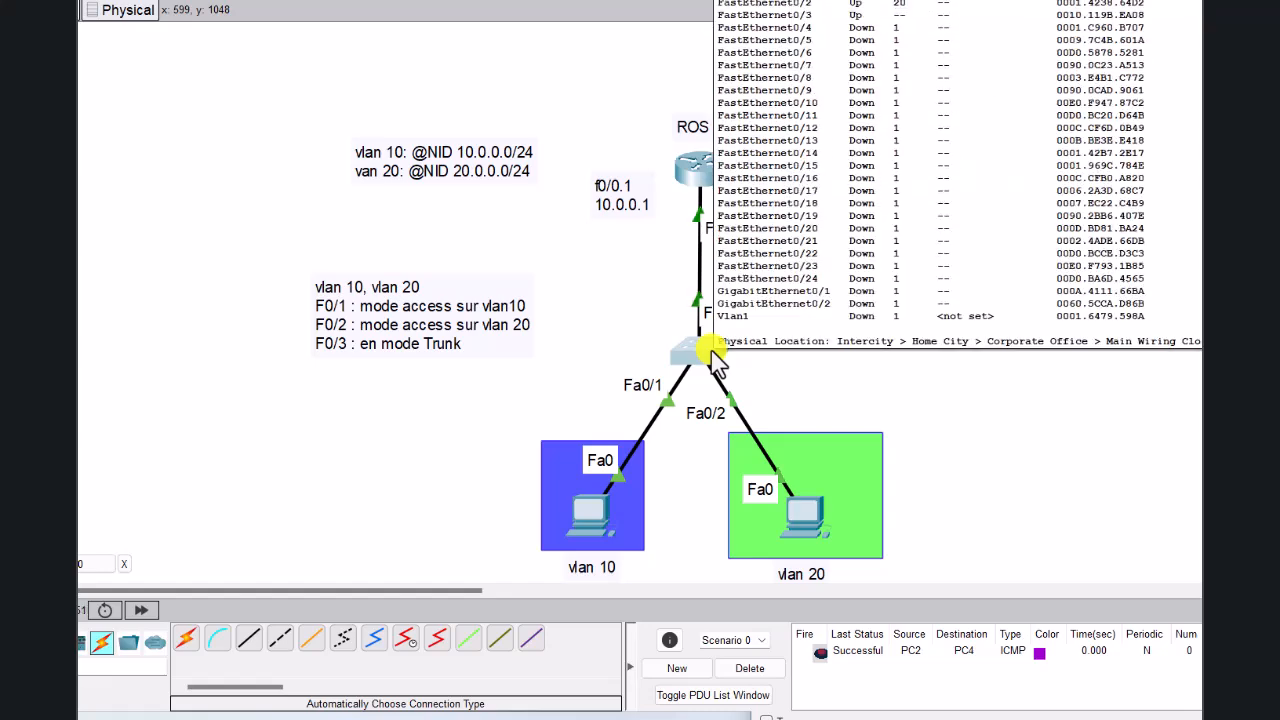
left_click(598, 530)
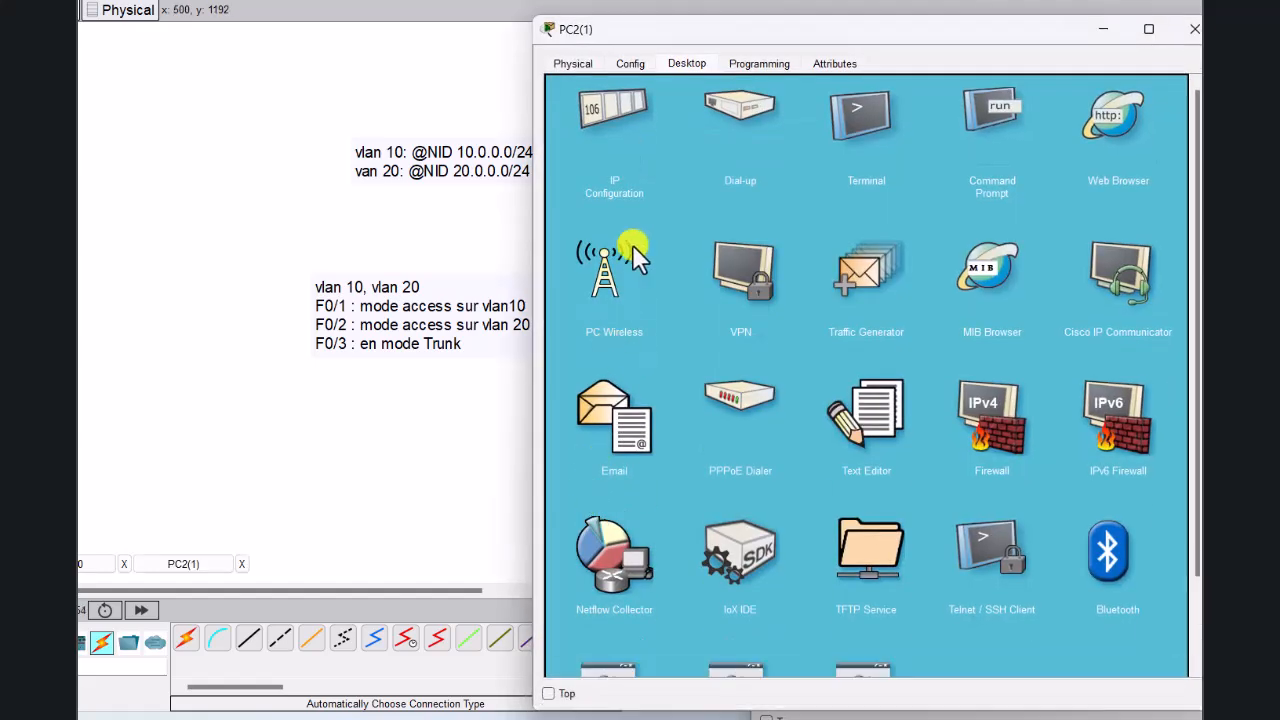
left_click(608, 108)
left_click_drag(860, 30, 1114, 28)
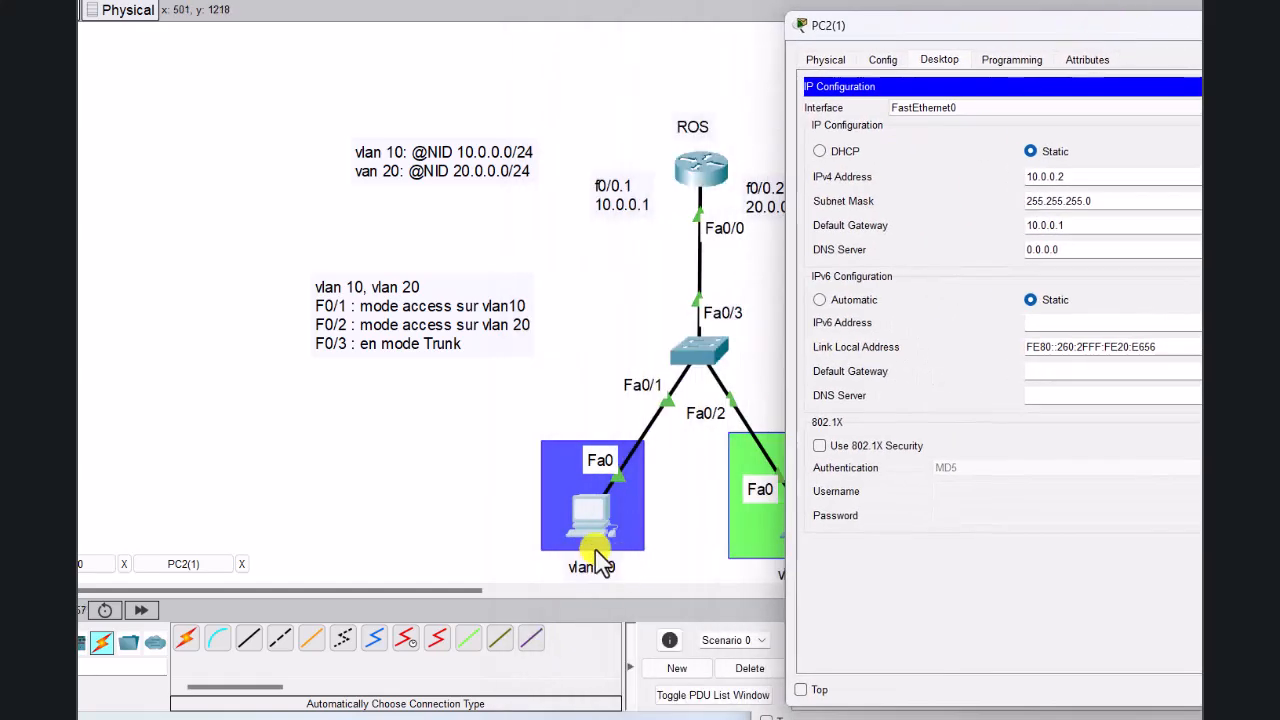
left_click(1035, 177)
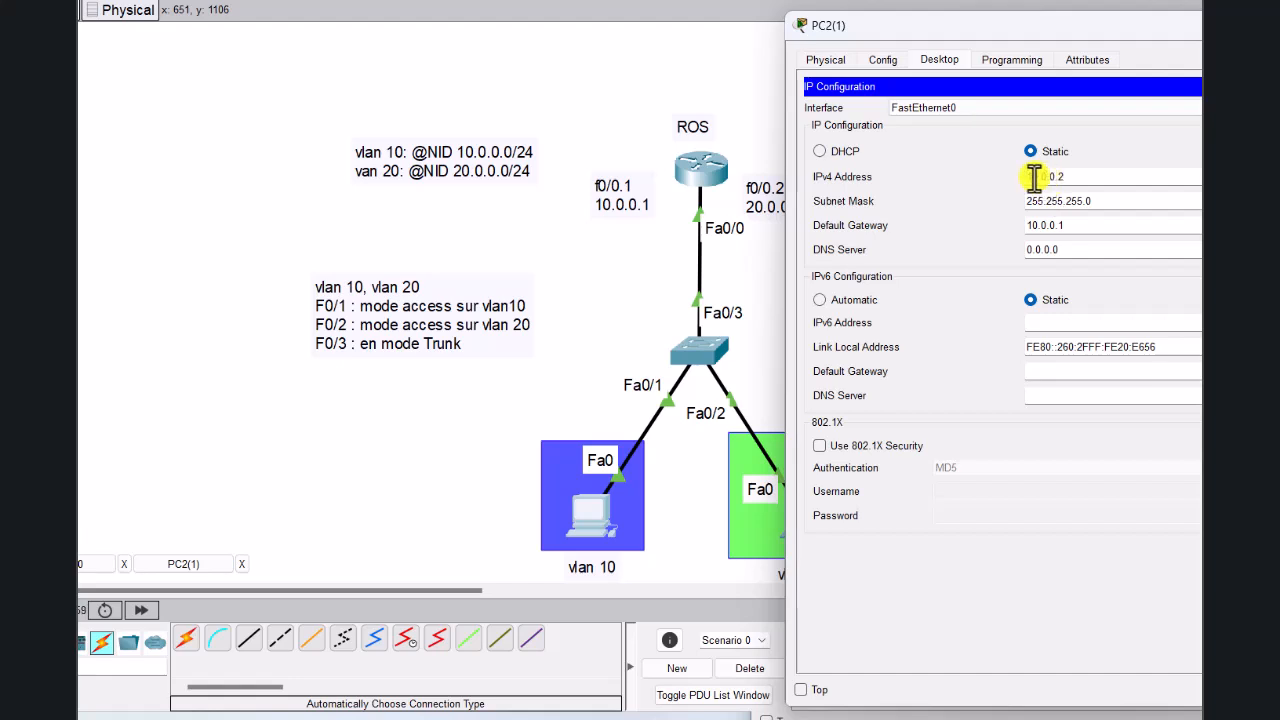
mouse_move(1032, 201)
left_mouse_down()
mouse_move(1110, 198)
mouse_move(1028, 226)
left_mouse_up()
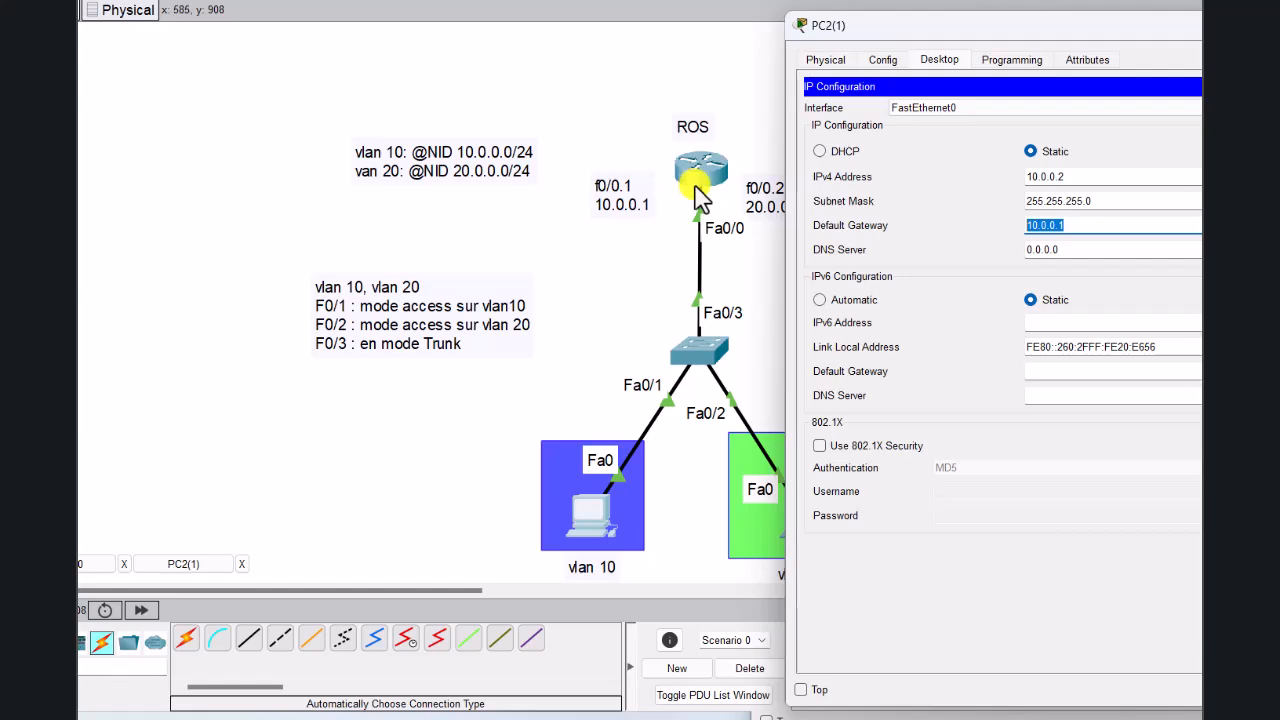
left_click_drag(1058, 32, 540, 68)
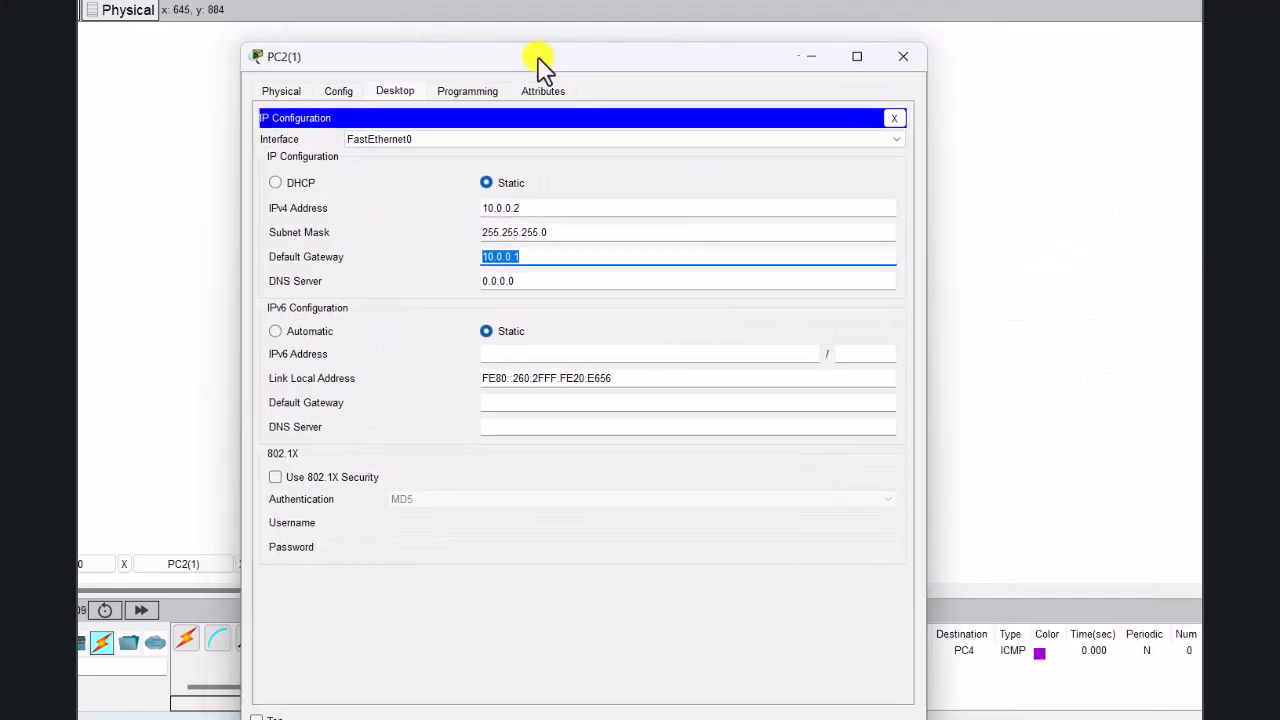
left_click(903, 56)
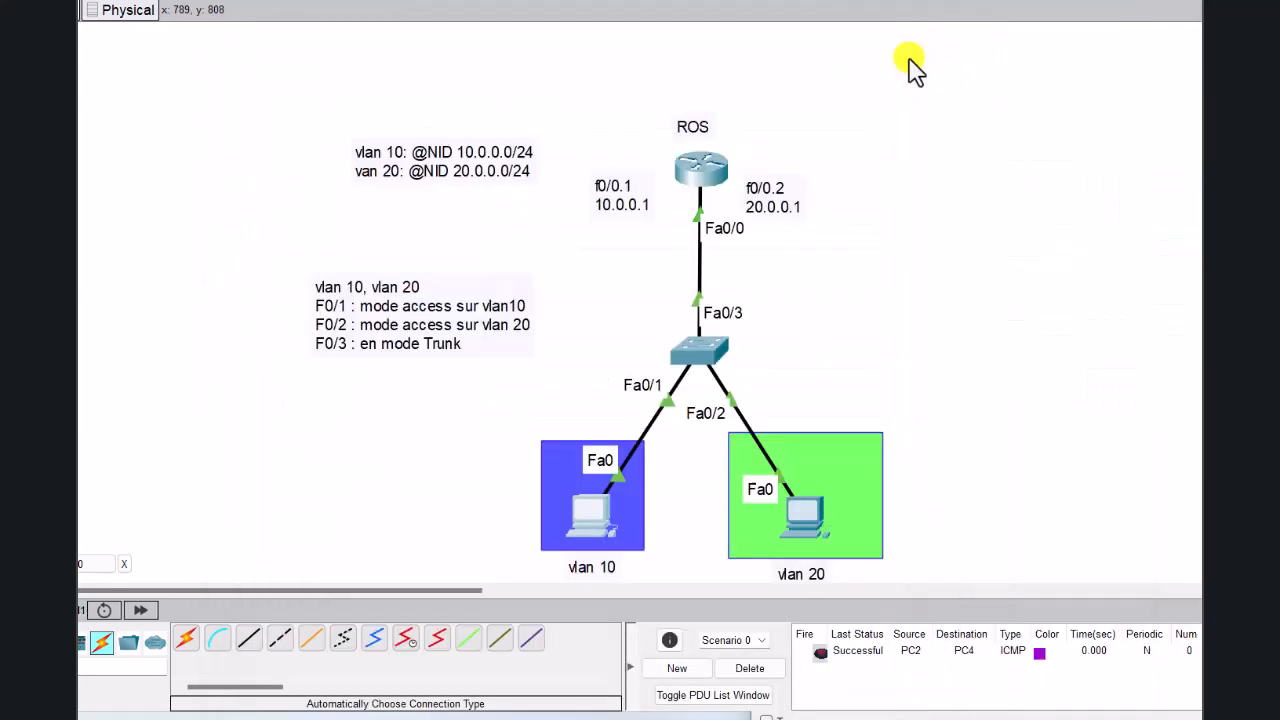
Step: Open the ROS router's command line and place its window below the router, widened so messages fit on fewer lines
left_click(692, 178)
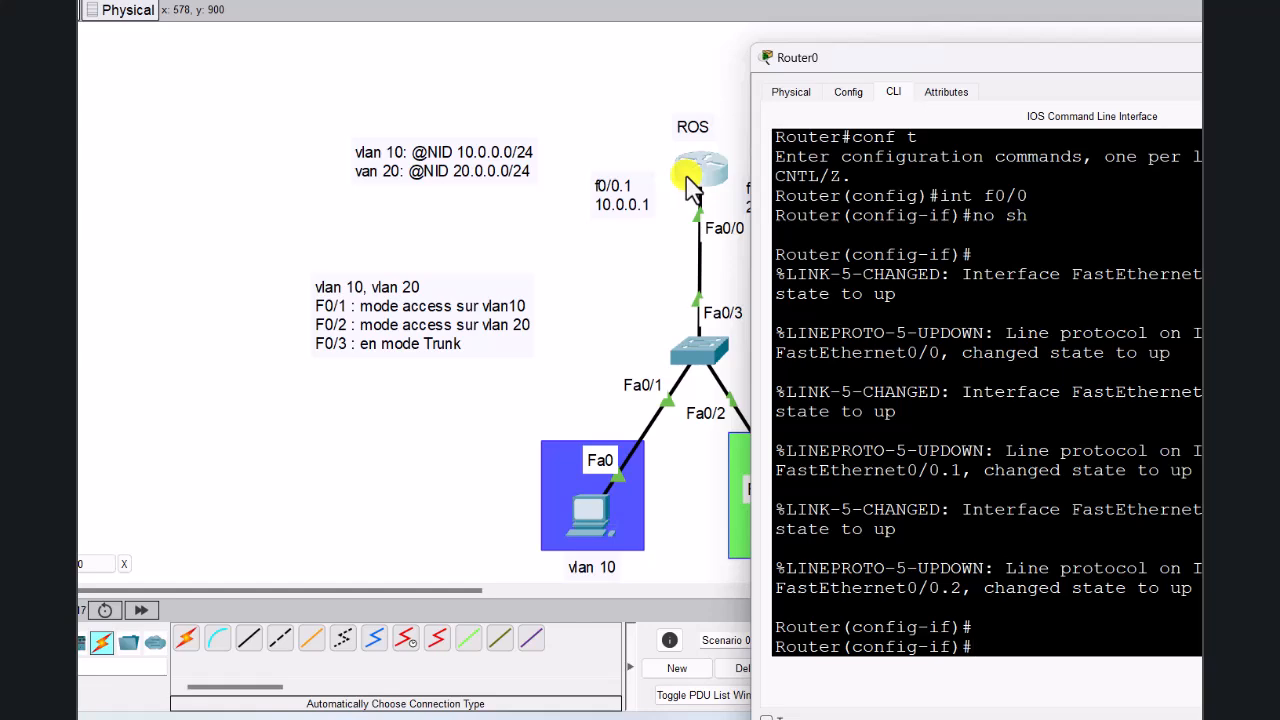
mouse_move(1077, 62)
left_mouse_down()
mouse_move(1100, 51)
mouse_move(1093, 62)
left_mouse_up()
left_click_drag(986, 38, 617, 251)
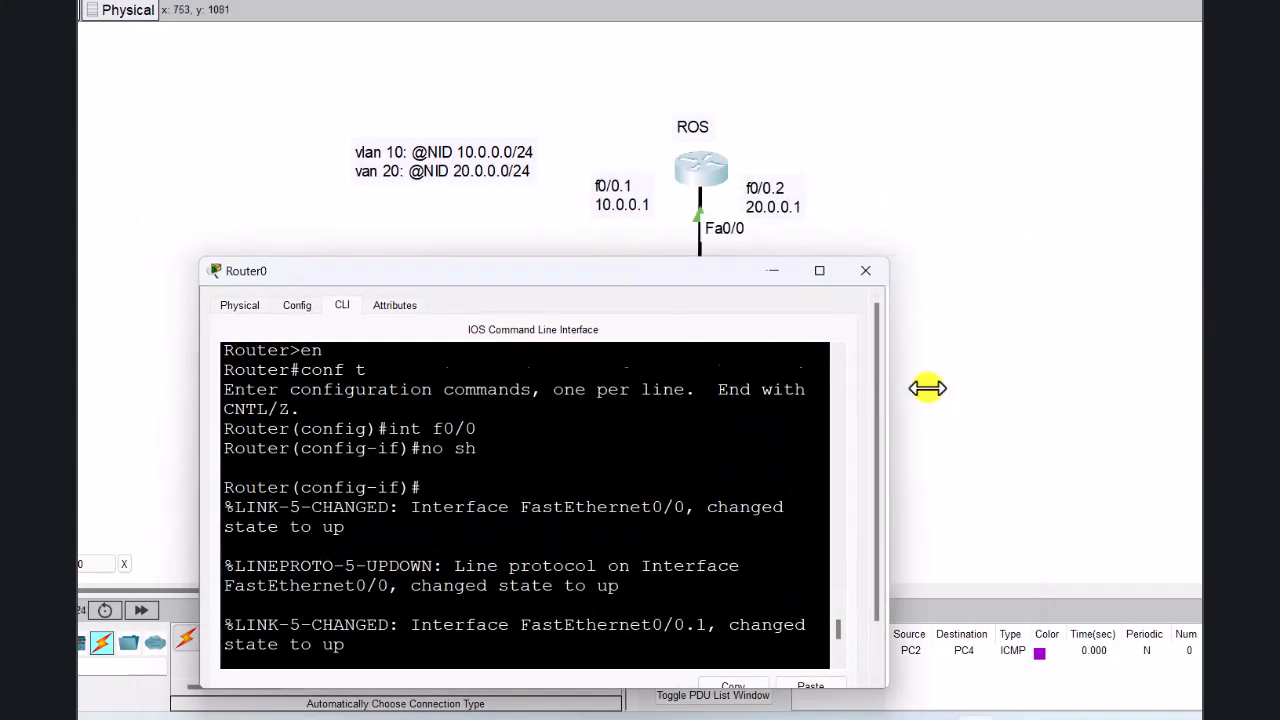
left_click_drag(903, 386, 1125, 390)
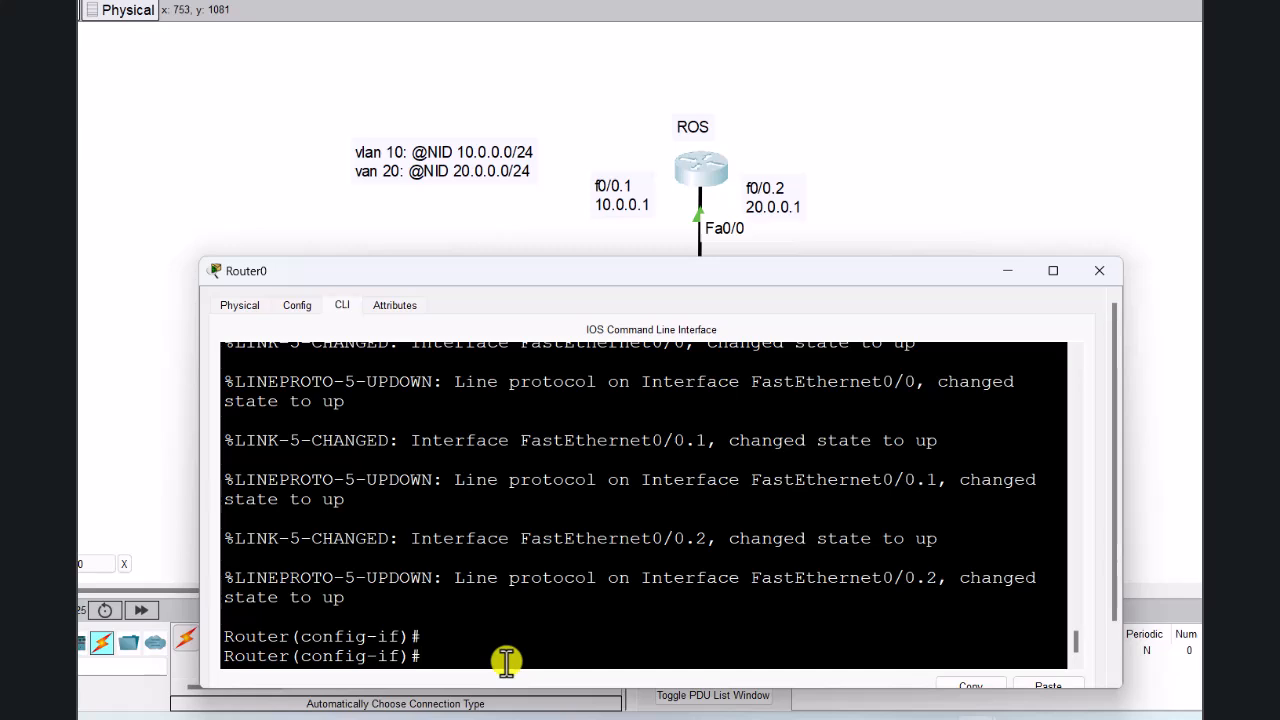
Step: Return to privileged mode, re-enter global configuration on the router, and remove the IP address from interface f0/0
type("end")
key("Return")
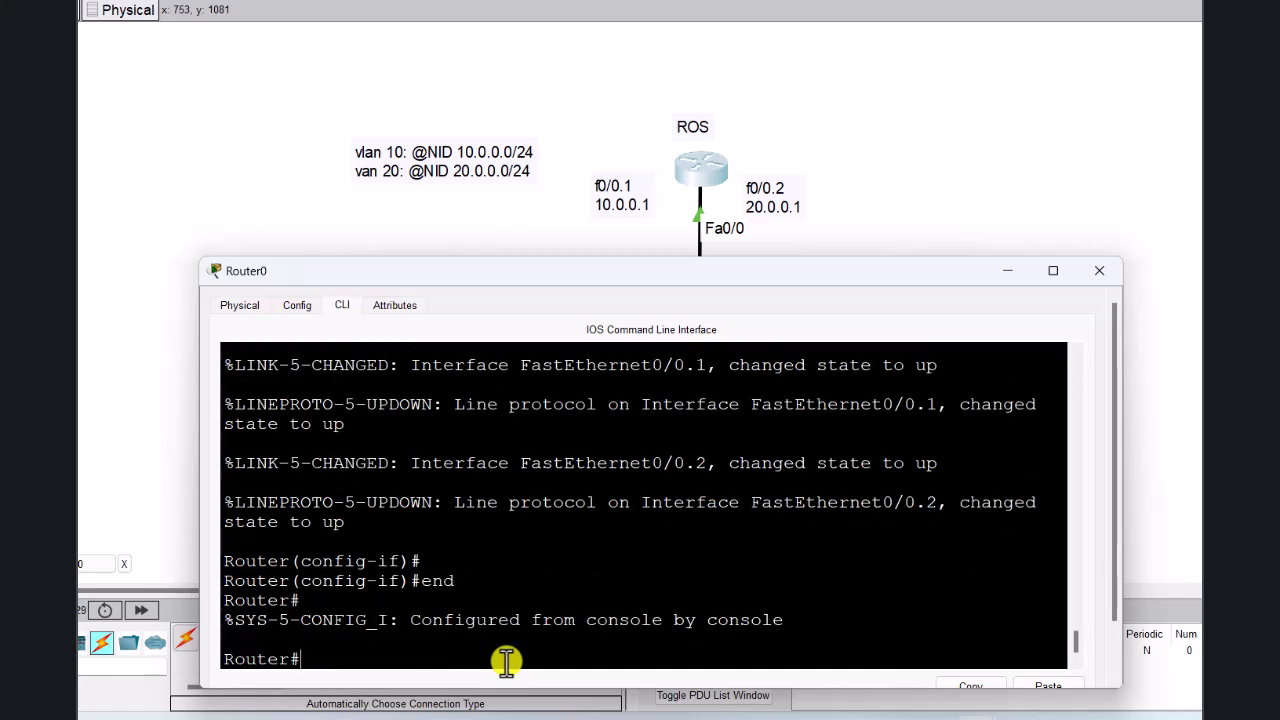
type("int f0/0")
key("Return")
type("conf t")
key("Return")
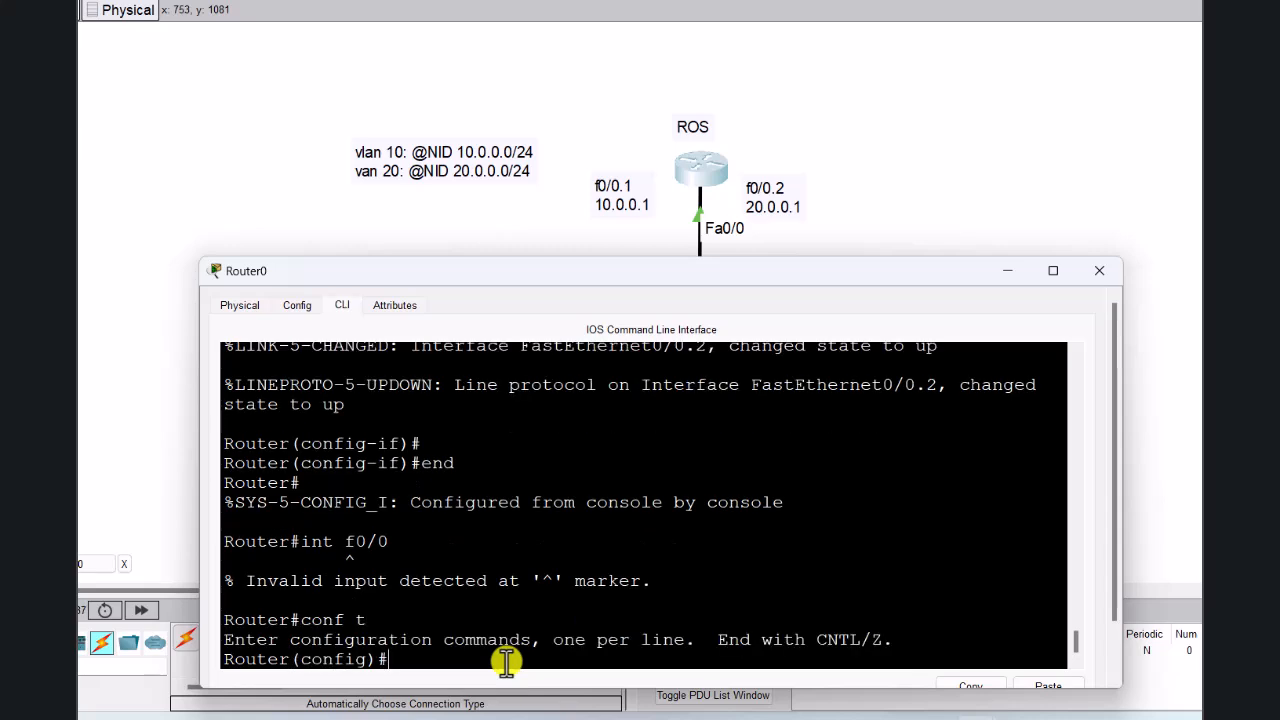
type("int f0/0")
key("Return")
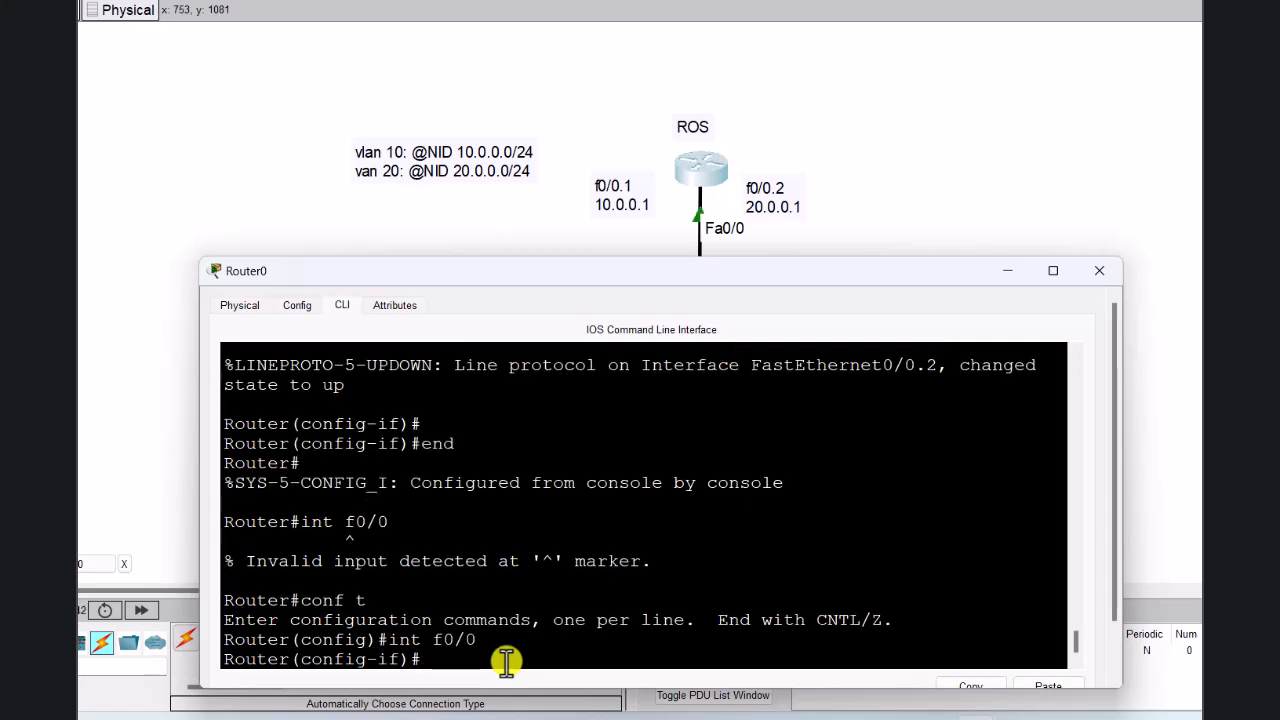
type("no ip add")
key("Return")
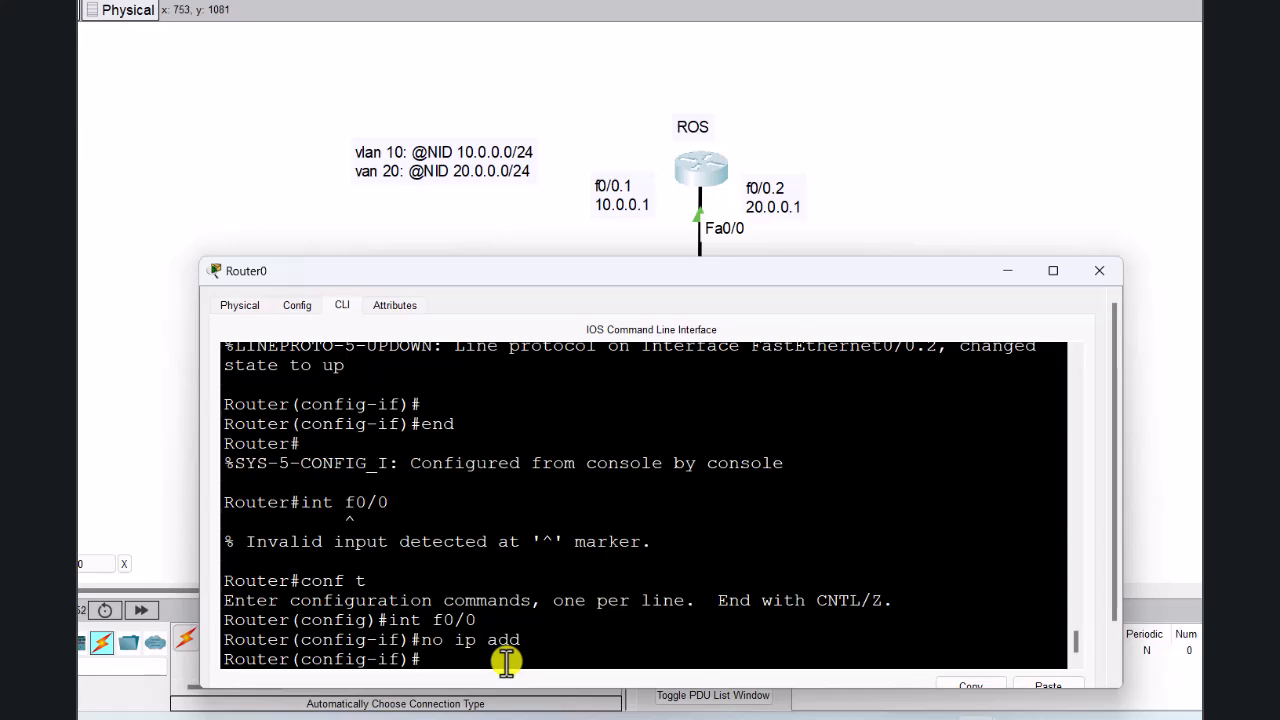
Step: Enter subinterface f0/0.1 and write encapsulation do1q 10 at its prompt without running it
type("int f0")
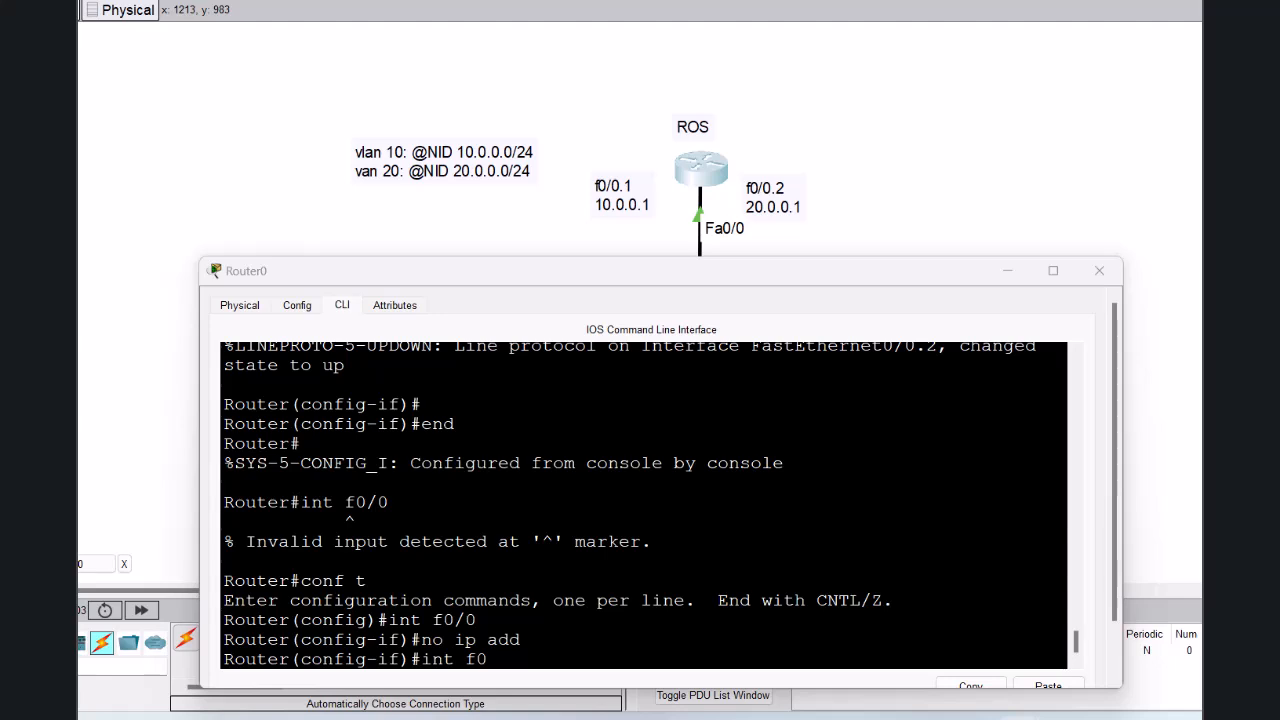
left_click(565, 660)
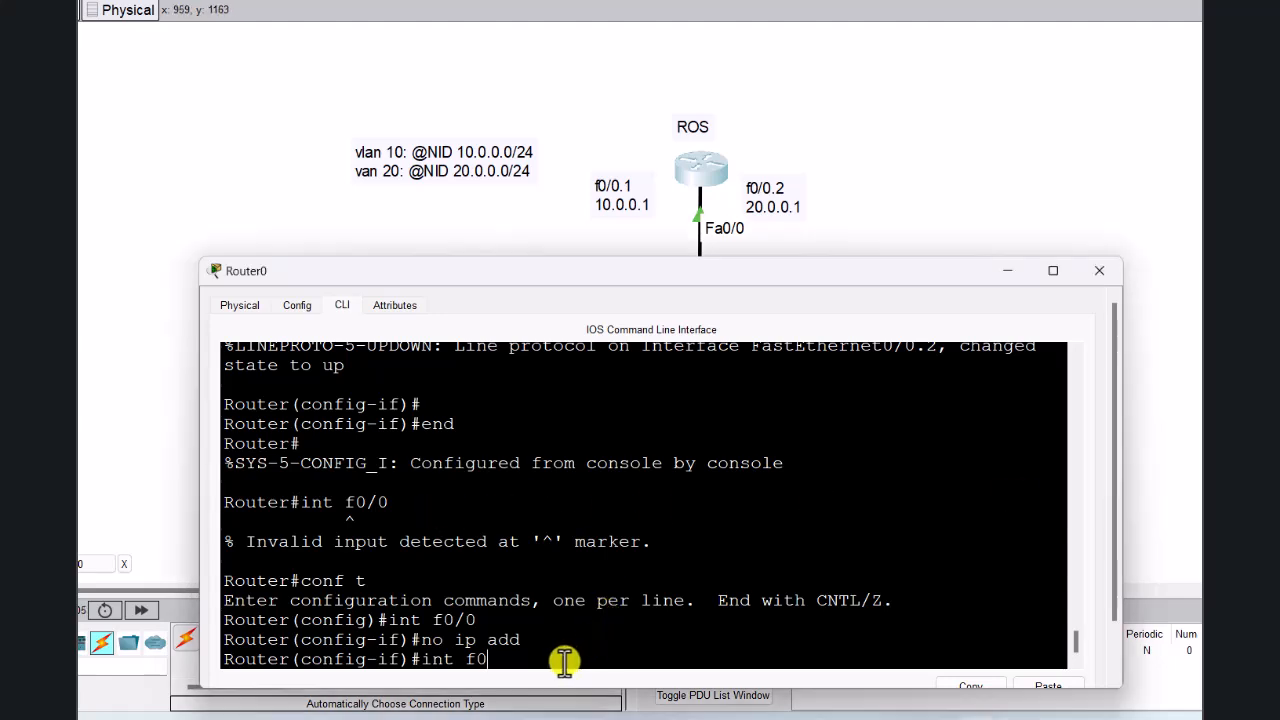
type("/0.1")
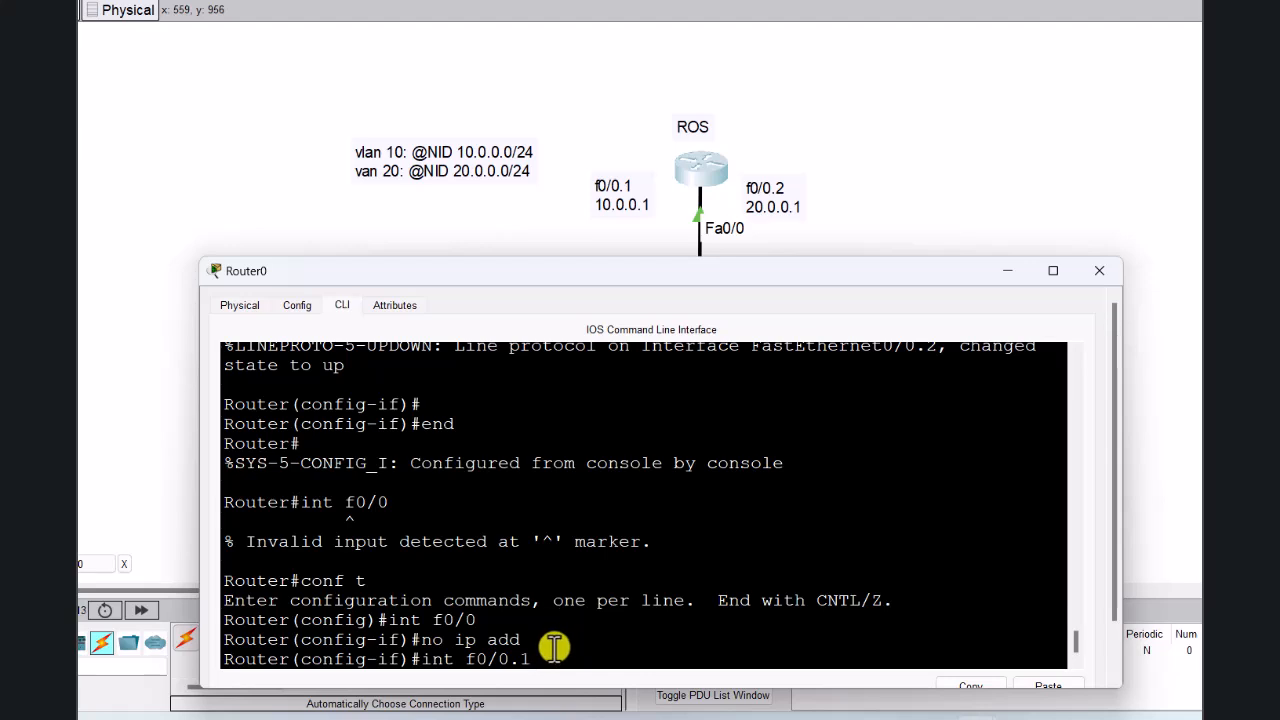
key("Return")
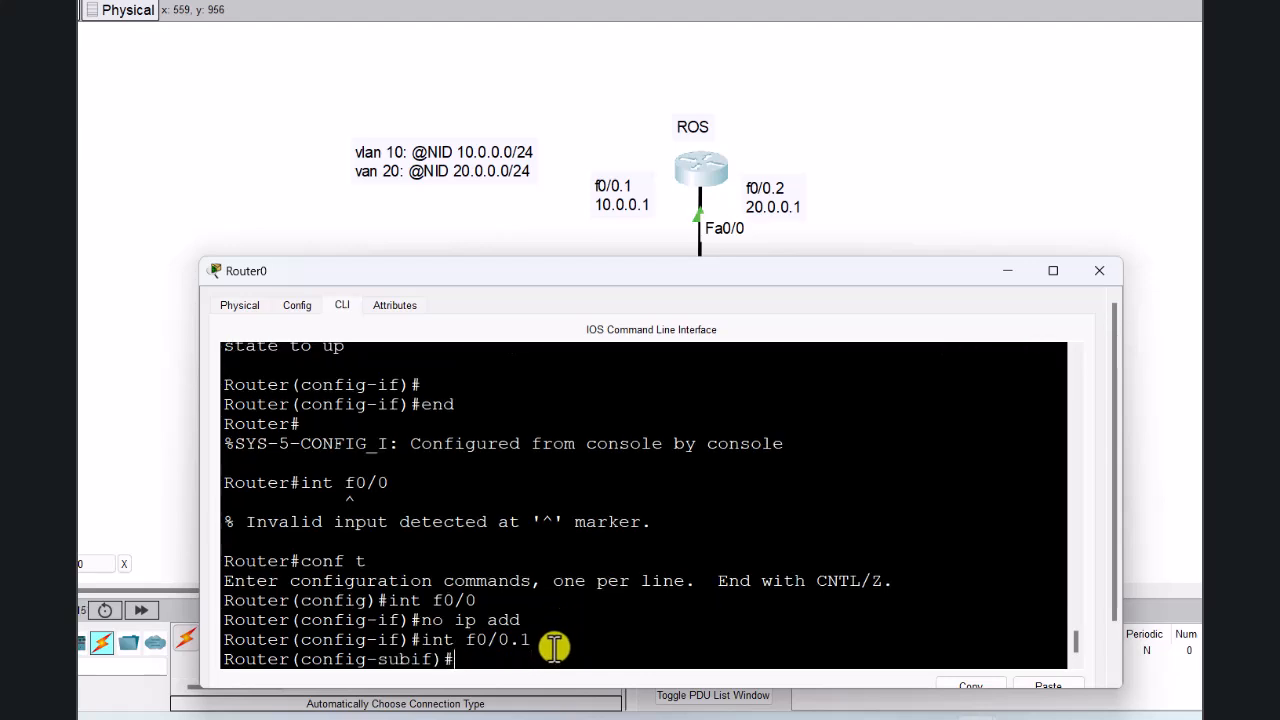
type("encapsulation")
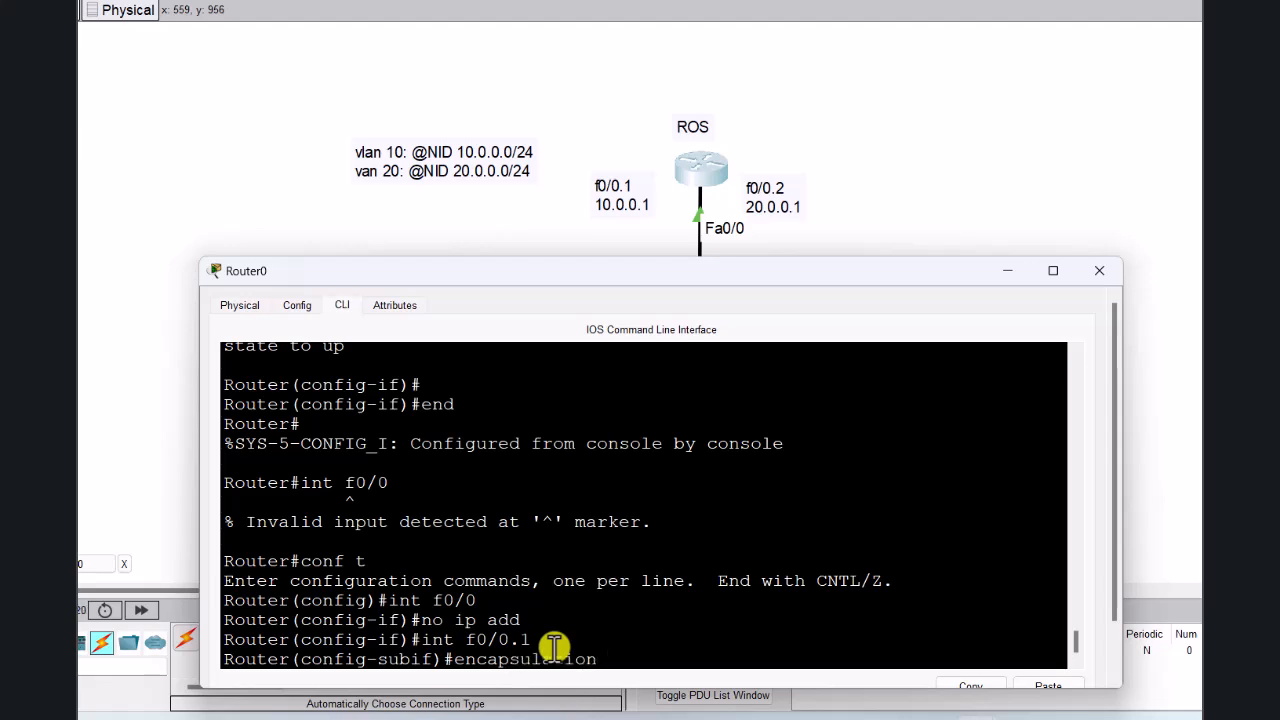
type(" do1q 10")
scroll(713, 525, "down", 1)
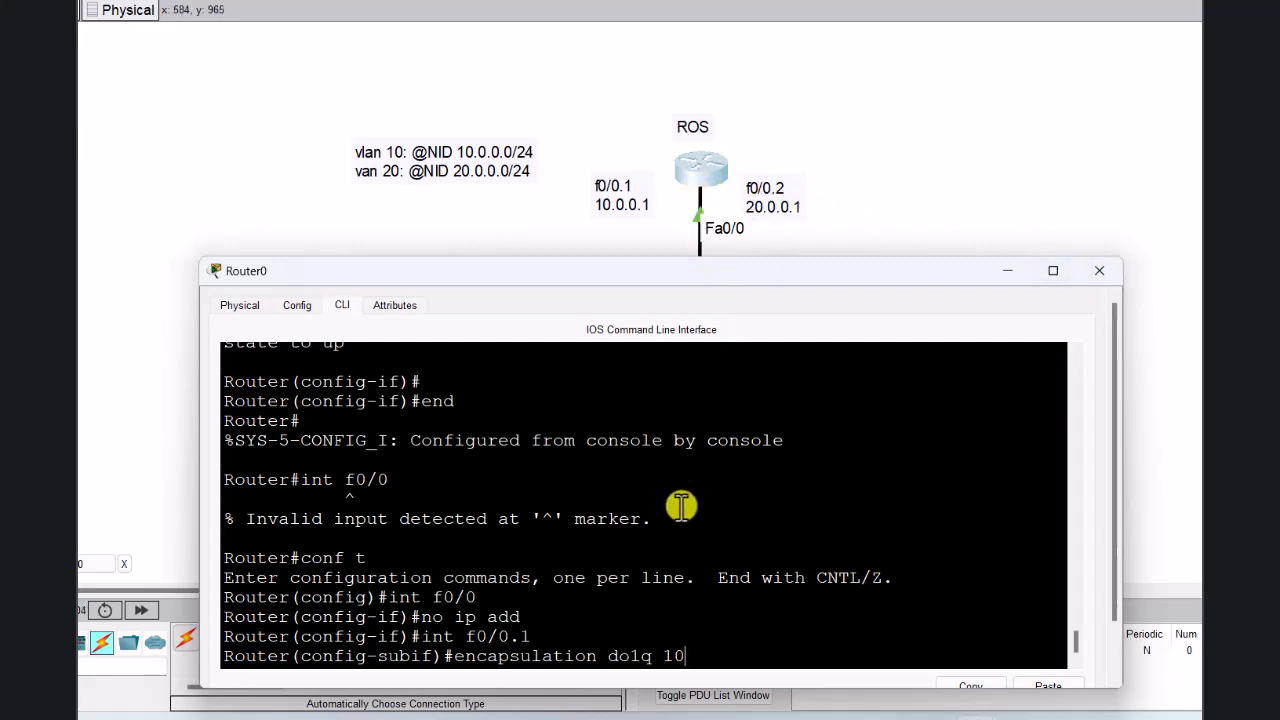
Step: Highlight the parts of the pending encapsulation do1q 10 command and the f0/0.1 subinterface it applies to
left_click_drag(686, 656, 452, 652)
left_click(458, 655)
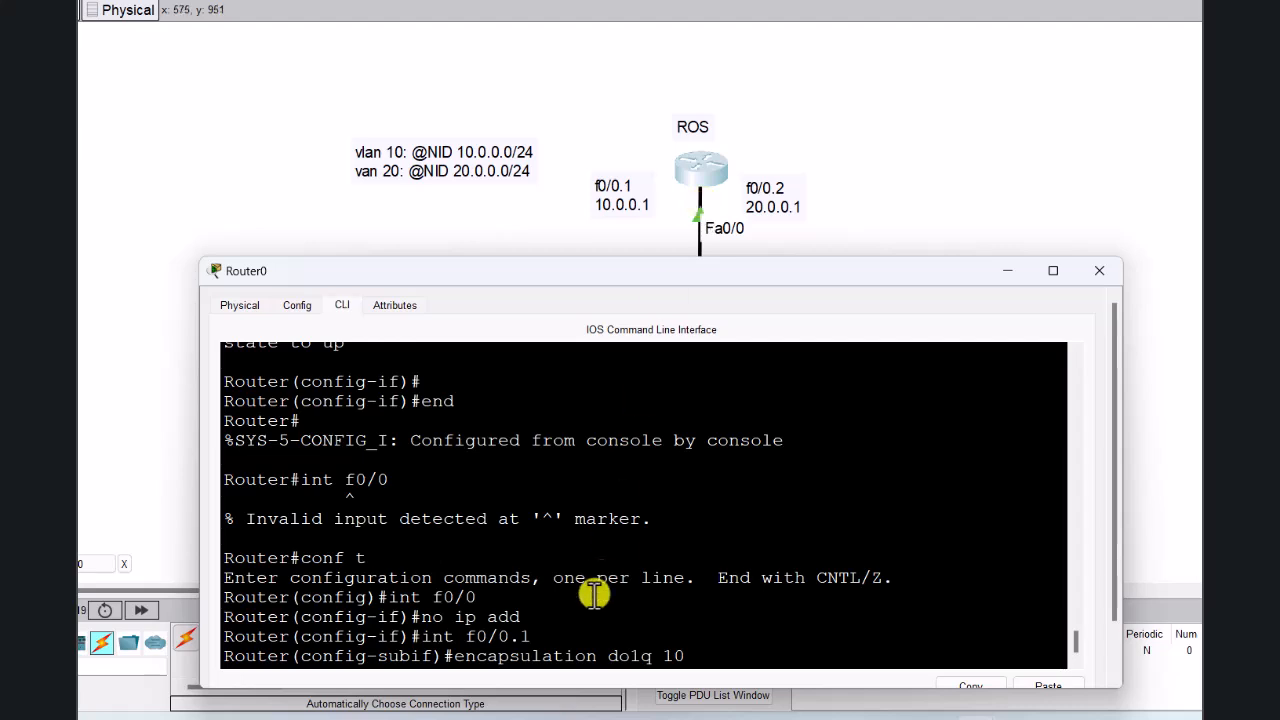
left_click_drag(455, 660, 656, 664)
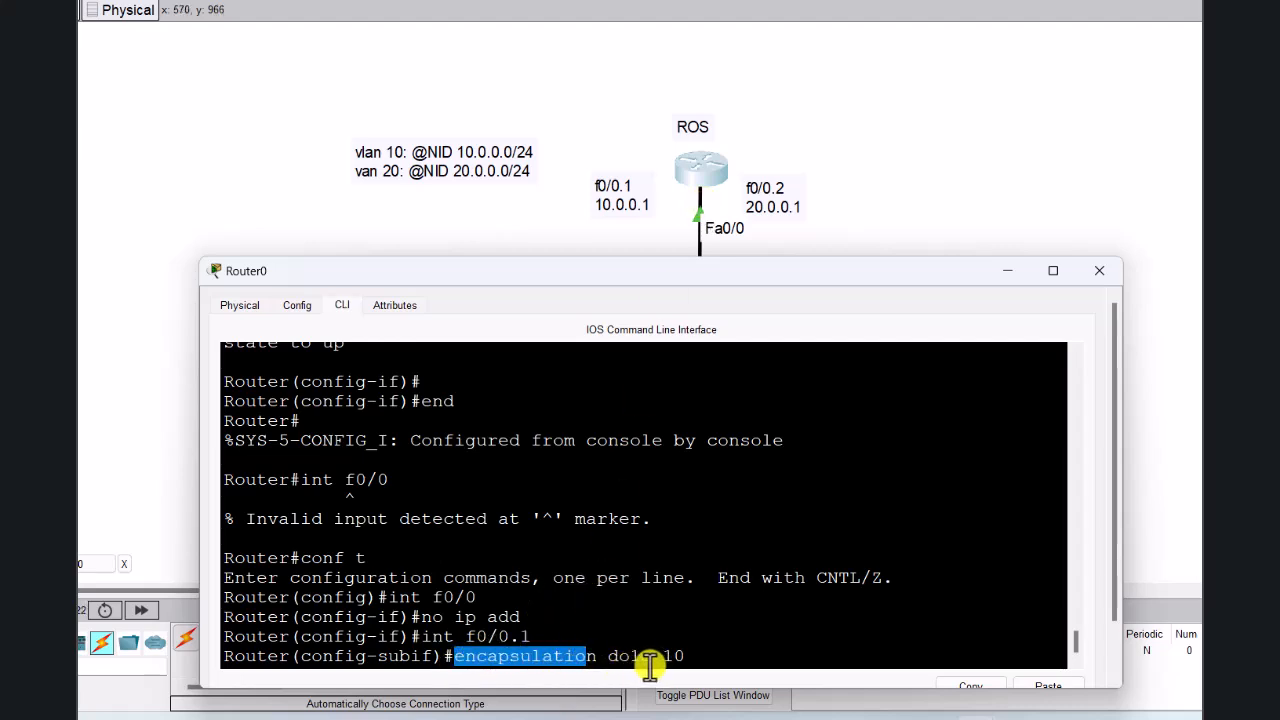
left_click(600, 656)
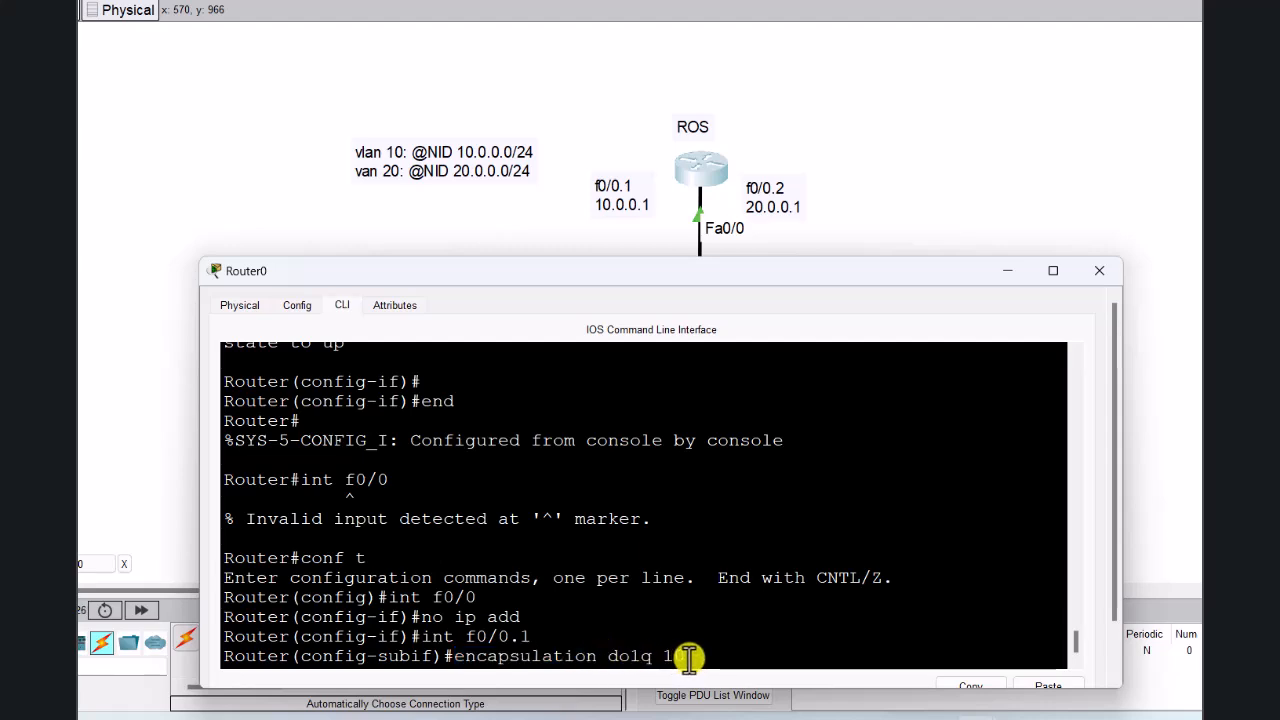
mouse_move(689, 659)
left_mouse_down()
mouse_move(391, 646)
mouse_move(688, 657)
left_mouse_up()
left_click(459, 657)
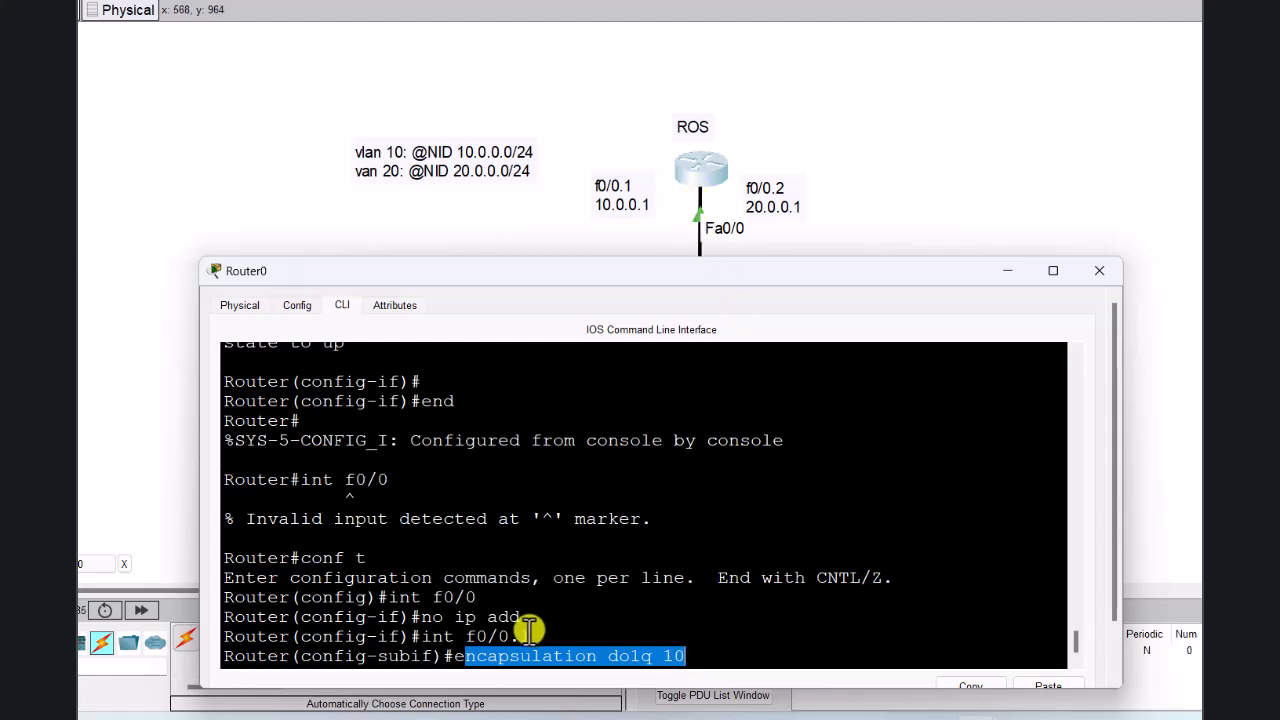
left_click_drag(530, 636, 462, 635)
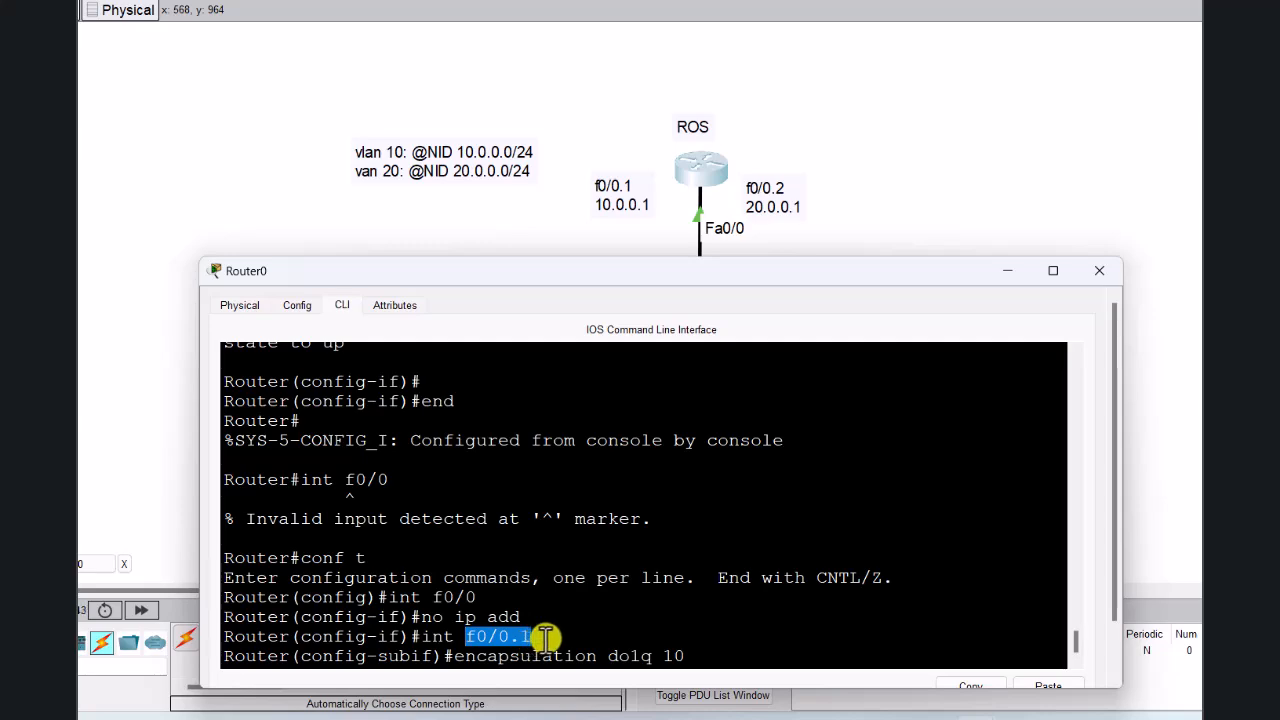
Step: Move the router window aside and sketch a tagged frame beside the trunk link, marking both ends and an arrow from switch to router
left_click_drag(631, 272, 1192, 200)
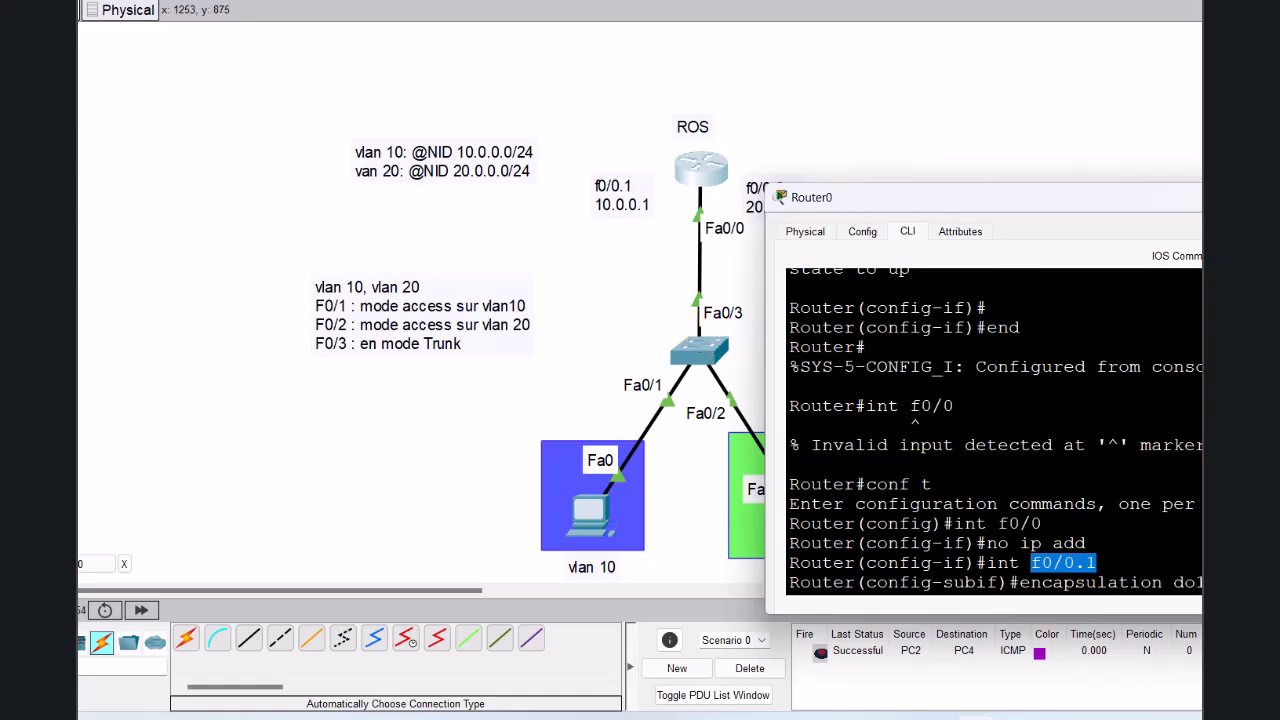
left_click(1201, 228)
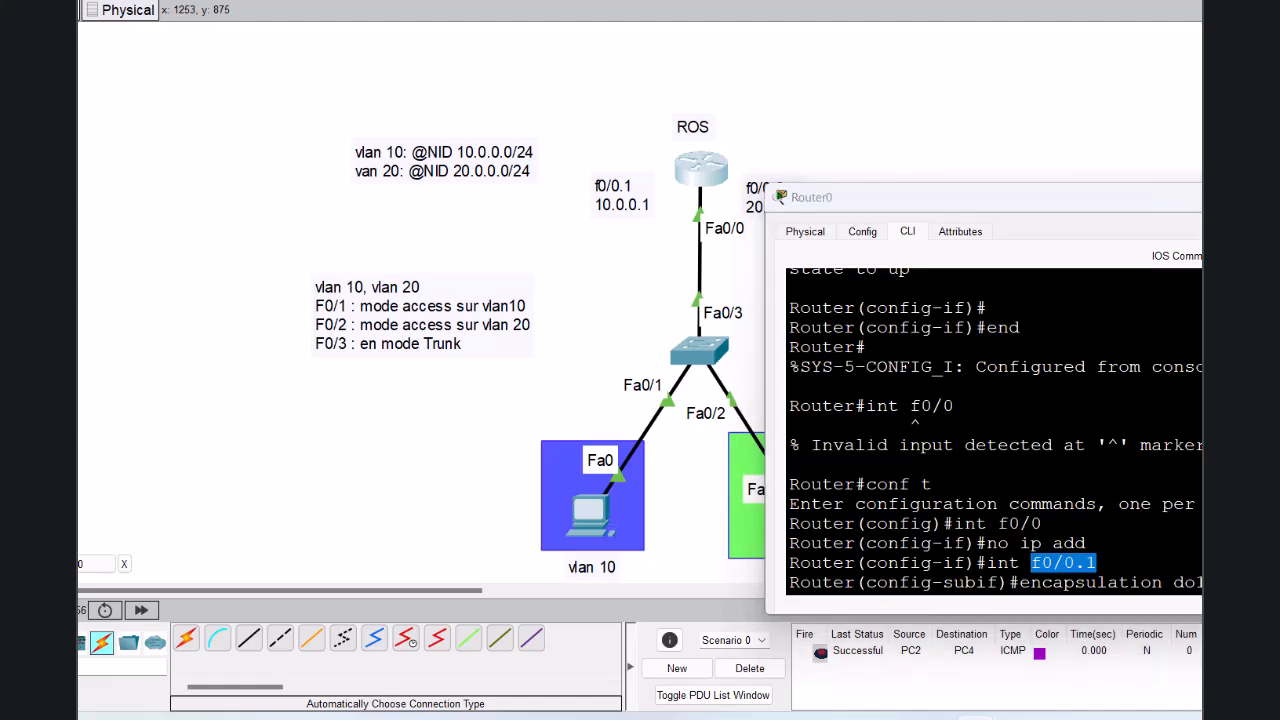
mouse_move(617, 302)
left_mouse_down()
mouse_move(656, 300)
mouse_move(600, 335)
mouse_move(594, 309)
mouse_move(620, 305)
left_mouse_up()
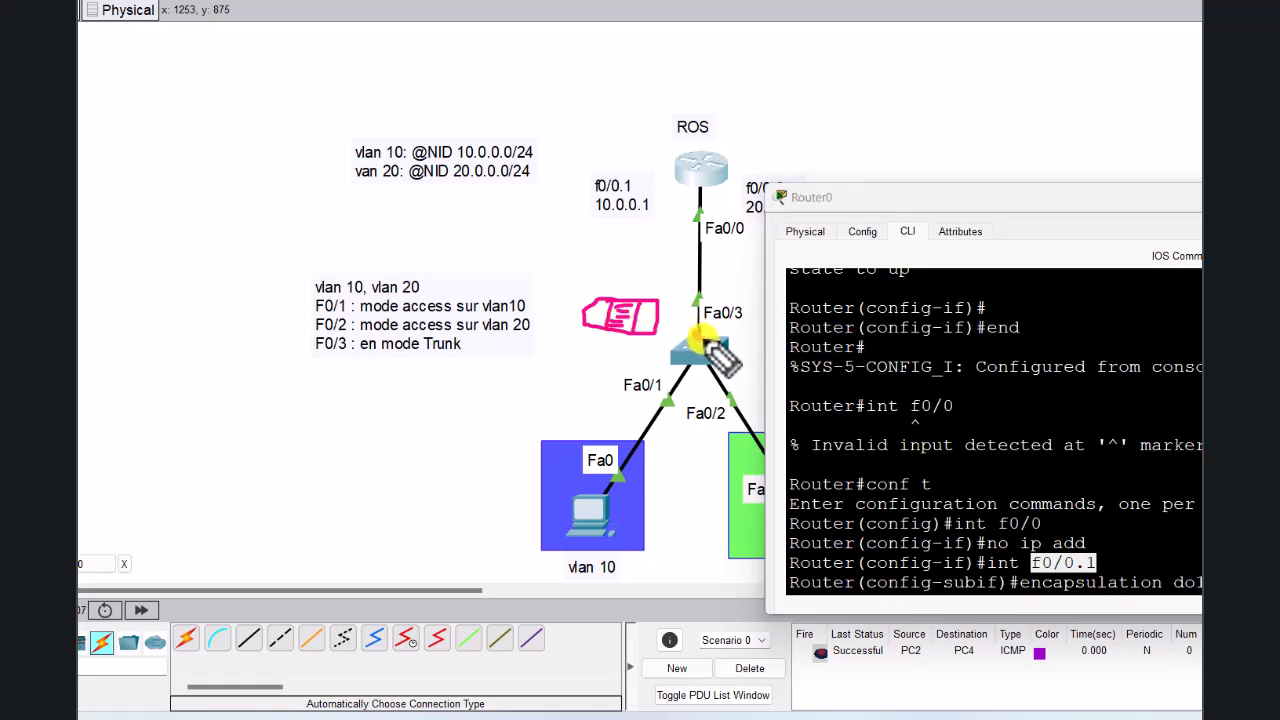
left_click_drag(700, 337, 704, 338)
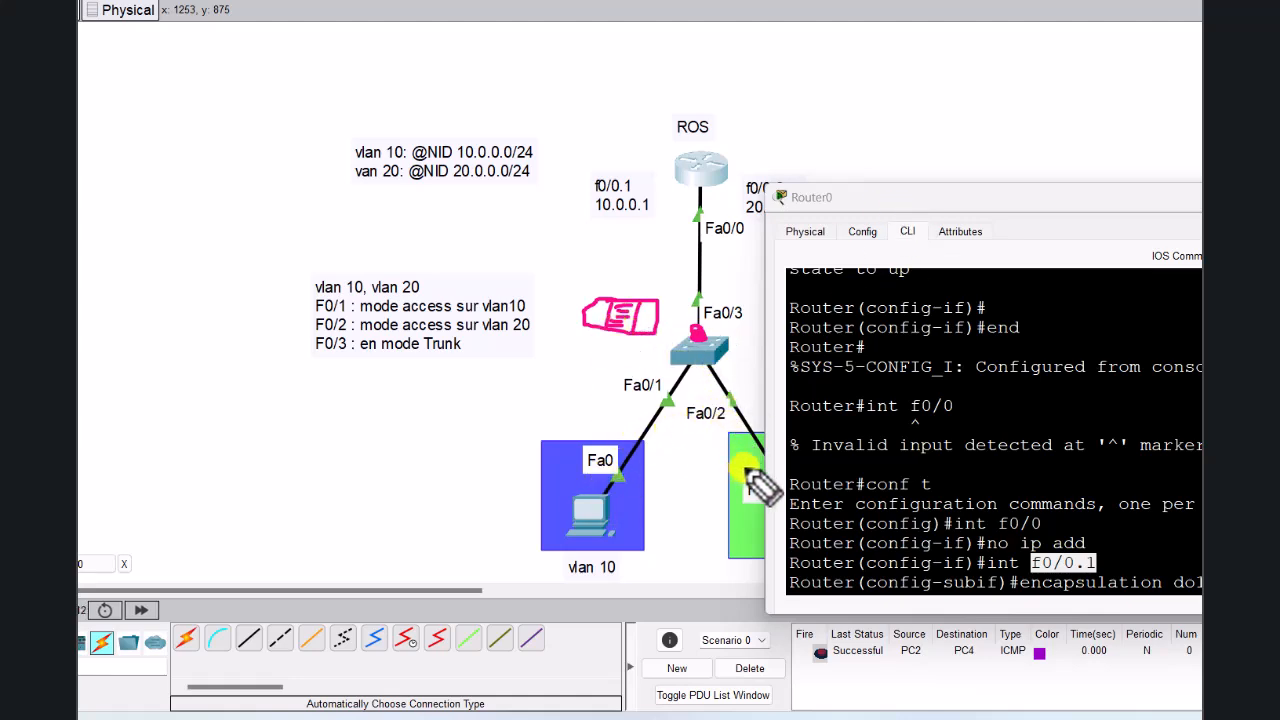
mouse_move(682, 303)
left_mouse_down()
mouse_move(677, 244)
mouse_move(686, 262)
left_mouse_up()
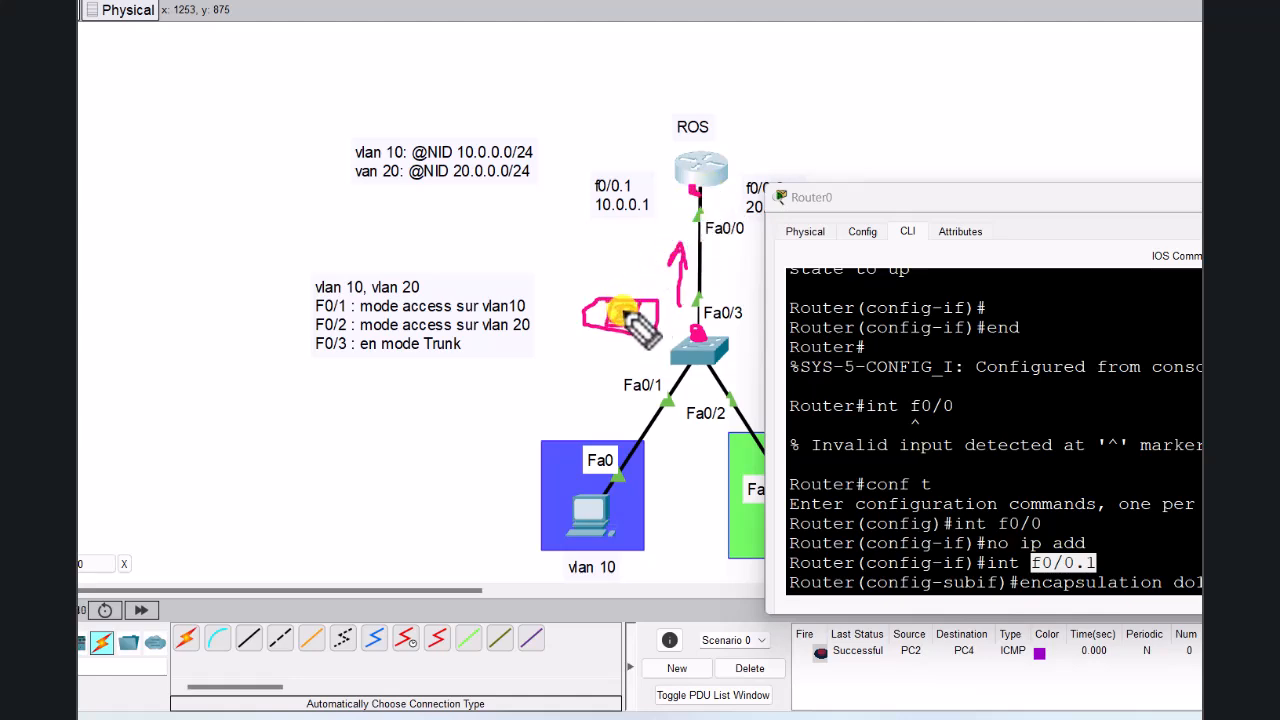
left_click_drag(622, 312, 633, 298)
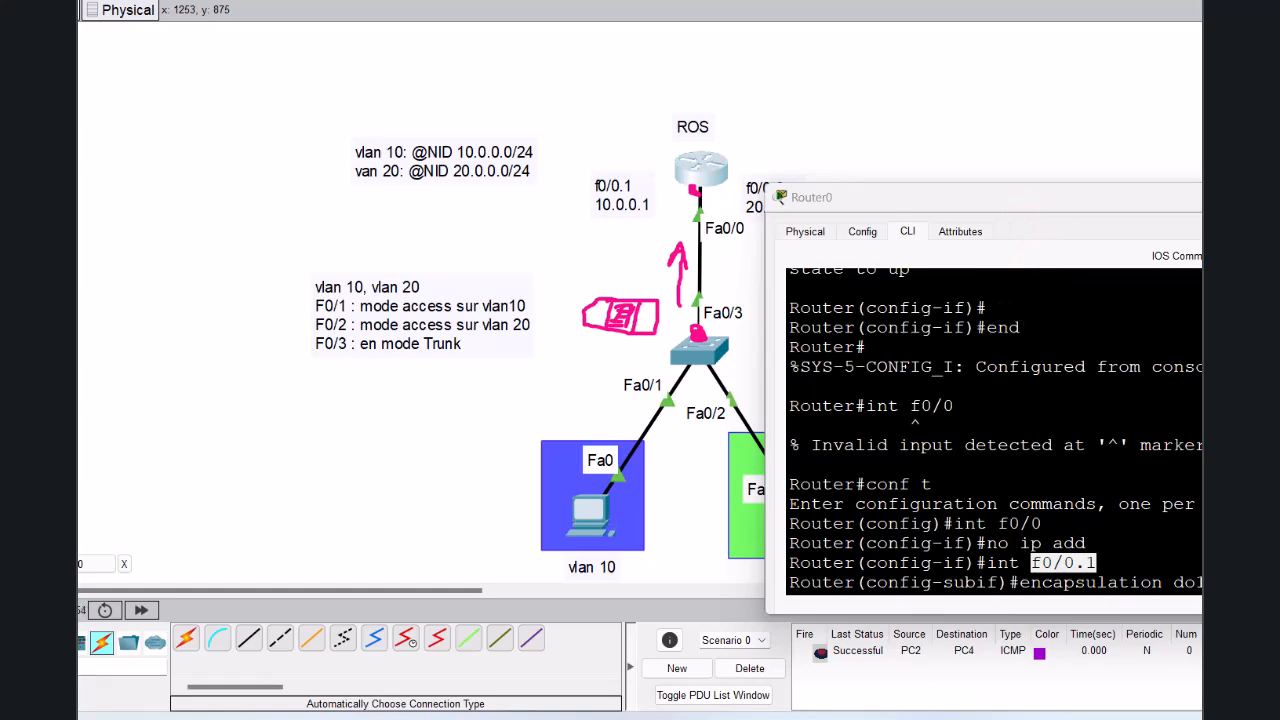
Step: Highlight encapsulation do1q in the router's command line and compare it with the annotated trunk link, moving the window clear of the topology
left_click_drag(980, 200, 863, 94)
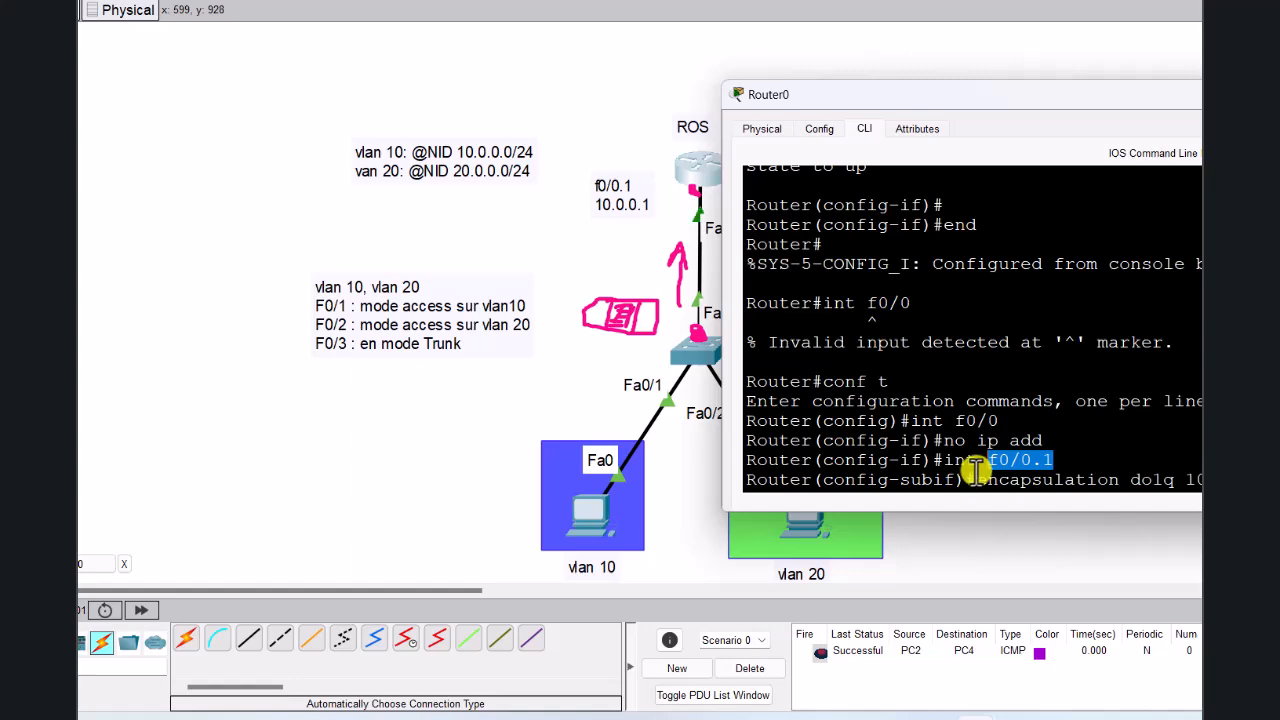
left_click_drag(1045, 90, 980, 72)
left_click_drag(913, 462, 1117, 462)
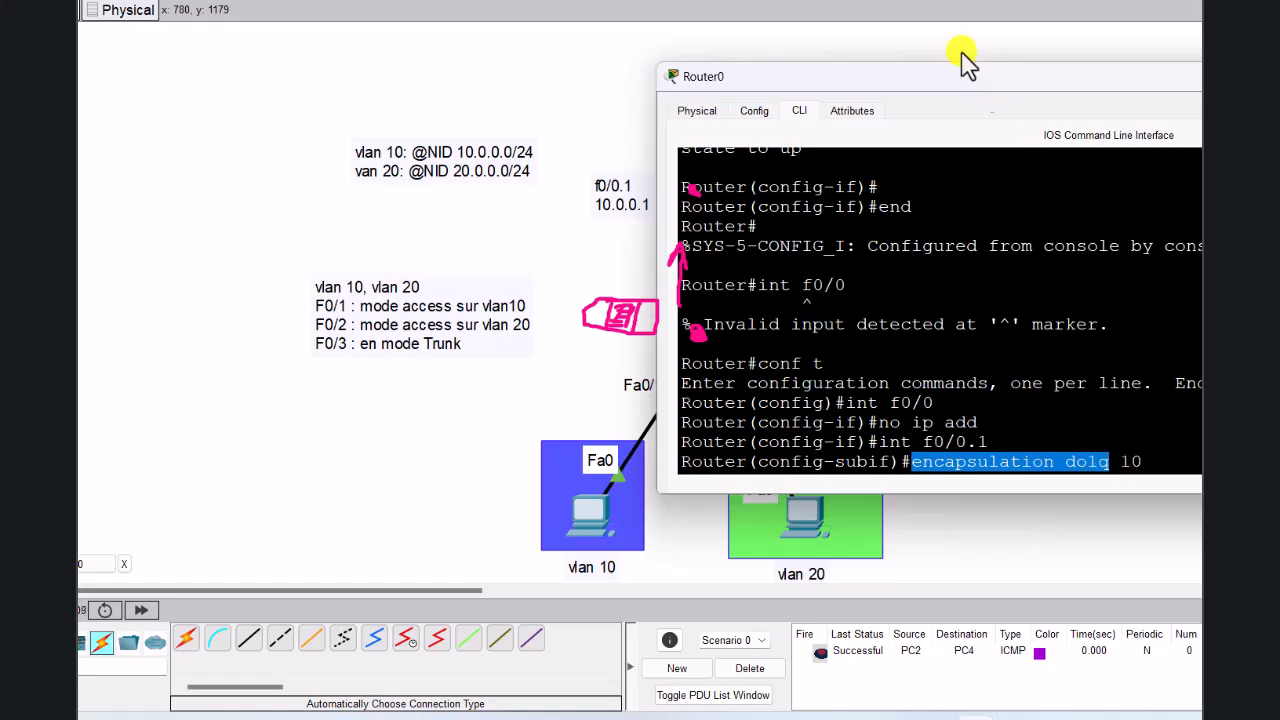
left_click_drag(952, 78, 1052, 85)
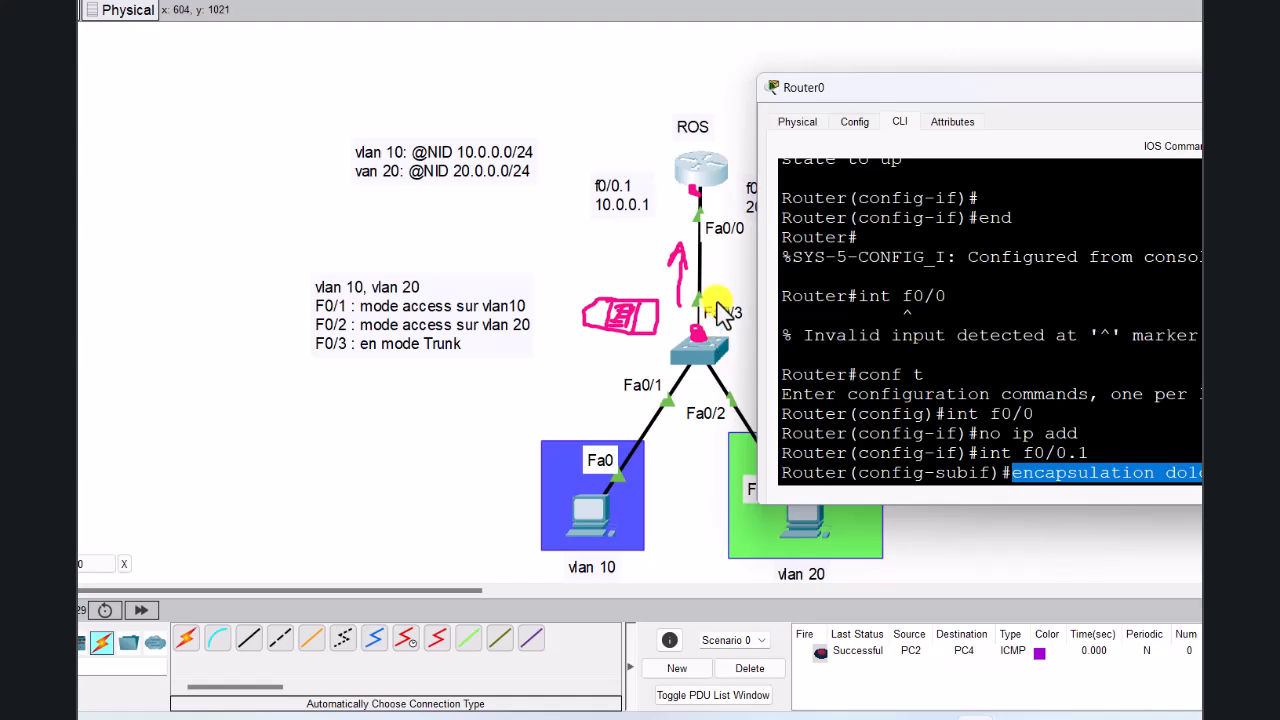
left_click_drag(897, 99, 952, 99)
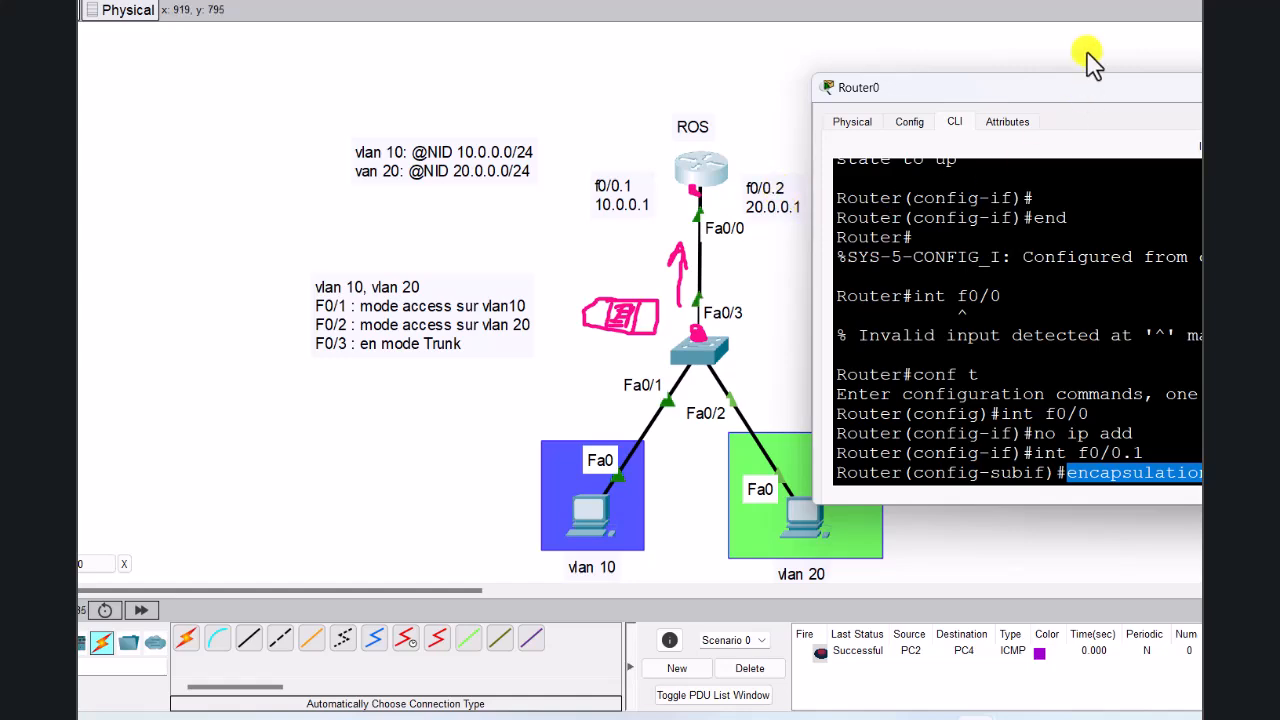
Step: Highlight the whole pending encapsulation do1q 10 command, then clear the old pen marks and move the router window off the trunk link
left_click_drag(1089, 94, 994, 97)
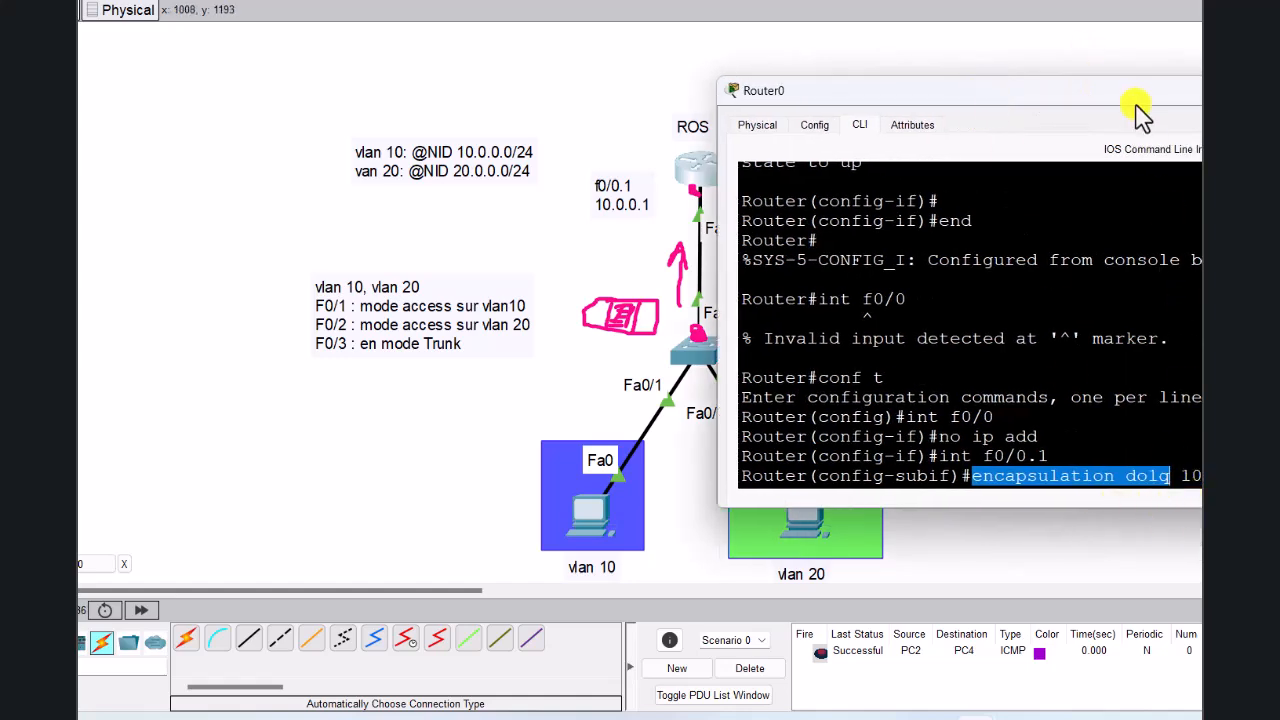
left_click_drag(1137, 100, 1002, 109)
left_click(1069, 470)
left_click_drag(1062, 486, 838, 486)
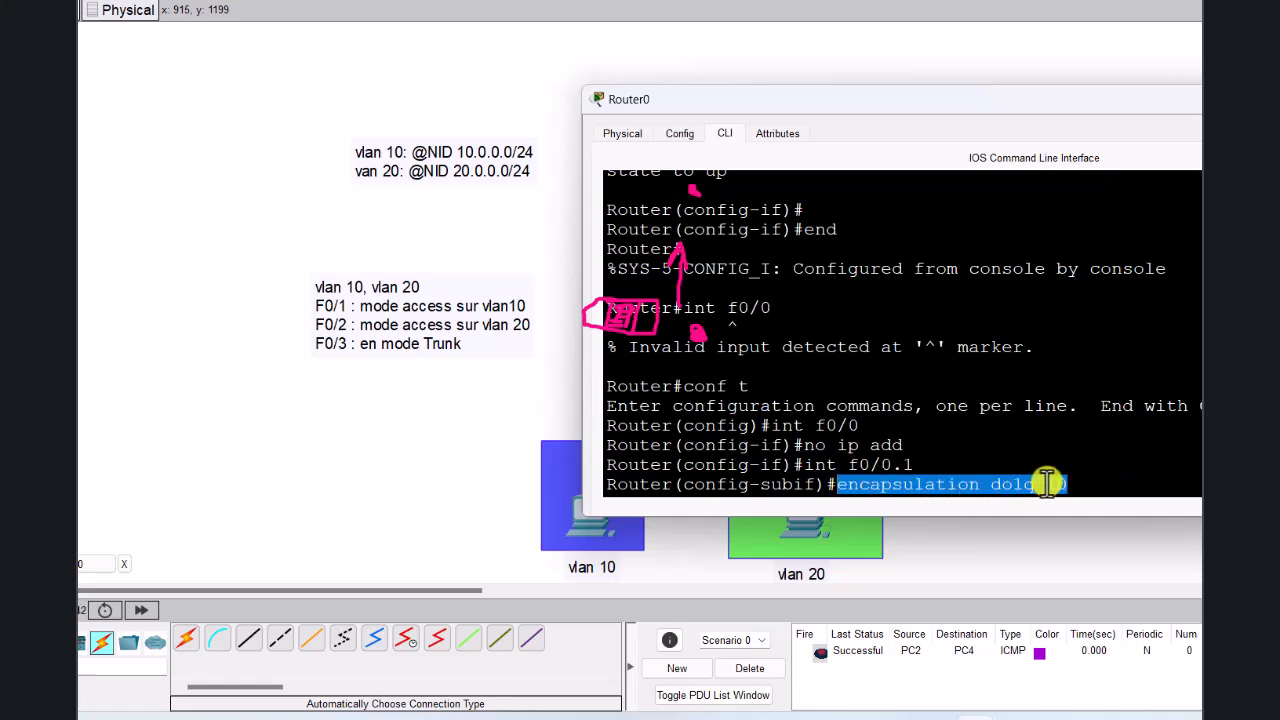
left_click_drag(877, 105, 1006, 102)
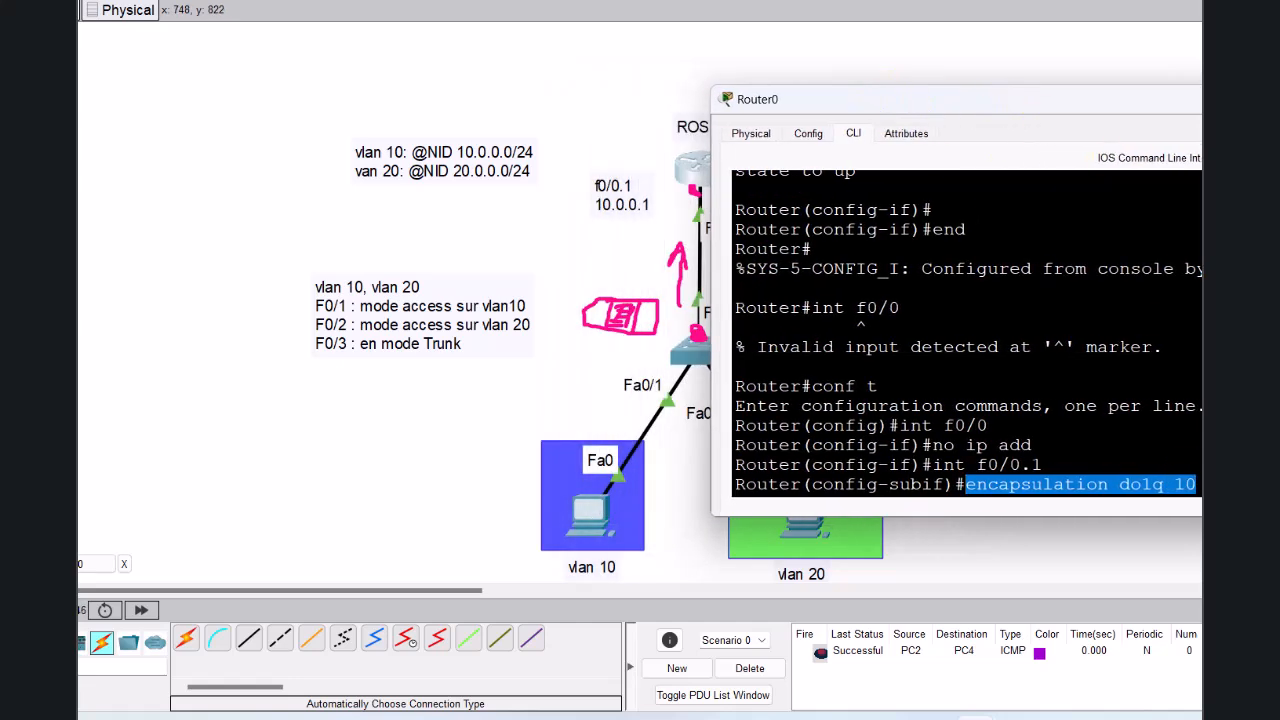
key("Escape")
left_click_drag(935, 108, 1015, 103)
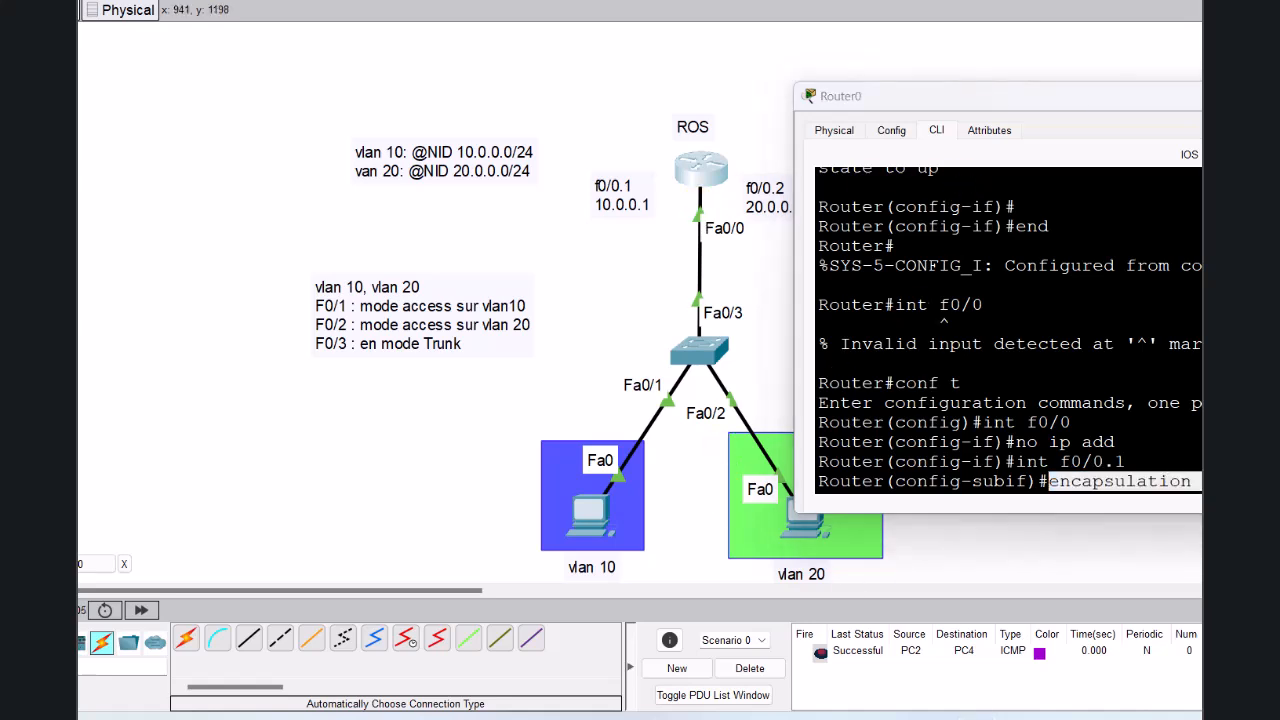
Step: Sketch a frame tagged 10 beside the trunk, with arrows for its path and dots on the switch trunk port and both router subinterfaces
mouse_move(614, 306)
left_mouse_down()
mouse_move(625, 342)
mouse_move(620, 310)
mouse_move(676, 297)
mouse_move(640, 330)
mouse_move(636, 318)
mouse_move(645, 335)
mouse_move(650, 308)
mouse_move(656, 330)
left_mouse_up()
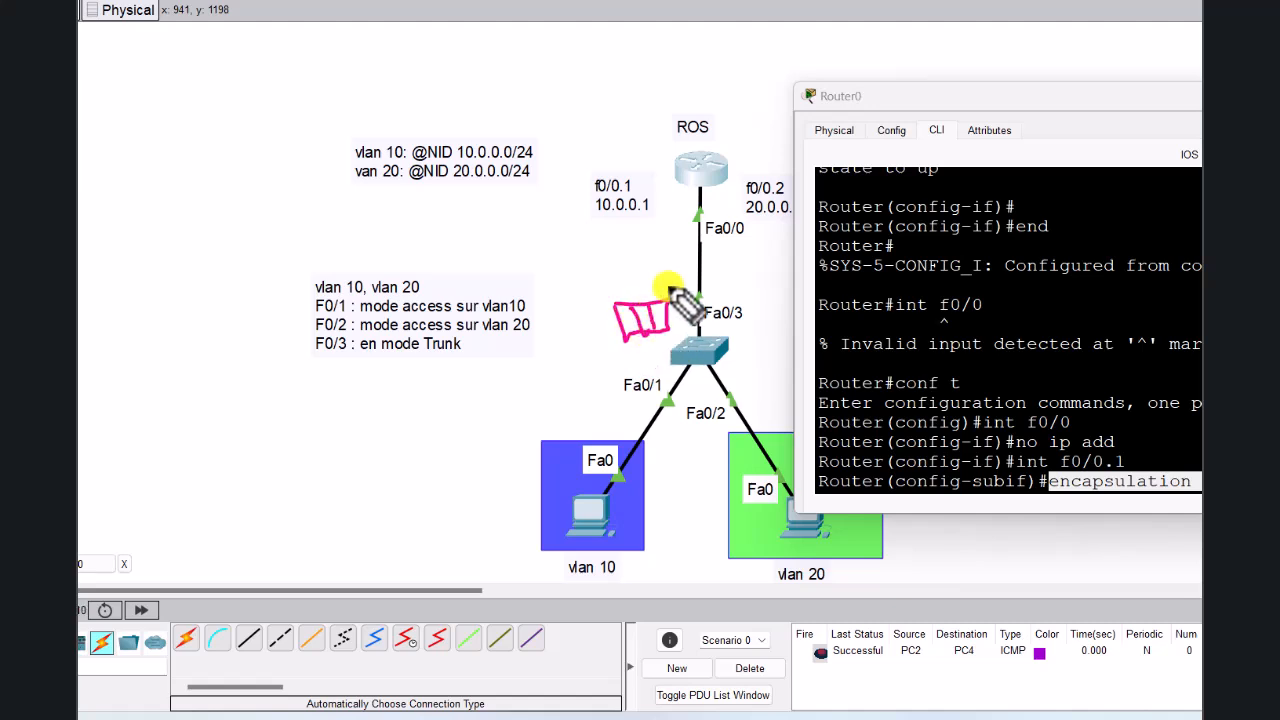
mouse_move(657, 286)
left_mouse_down()
mouse_move(666, 236)
mouse_move(656, 243)
mouse_move(672, 242)
left_mouse_up()
mouse_move(755, 237)
left_mouse_down()
mouse_move(755, 291)
mouse_move(739, 275)
left_mouse_up()
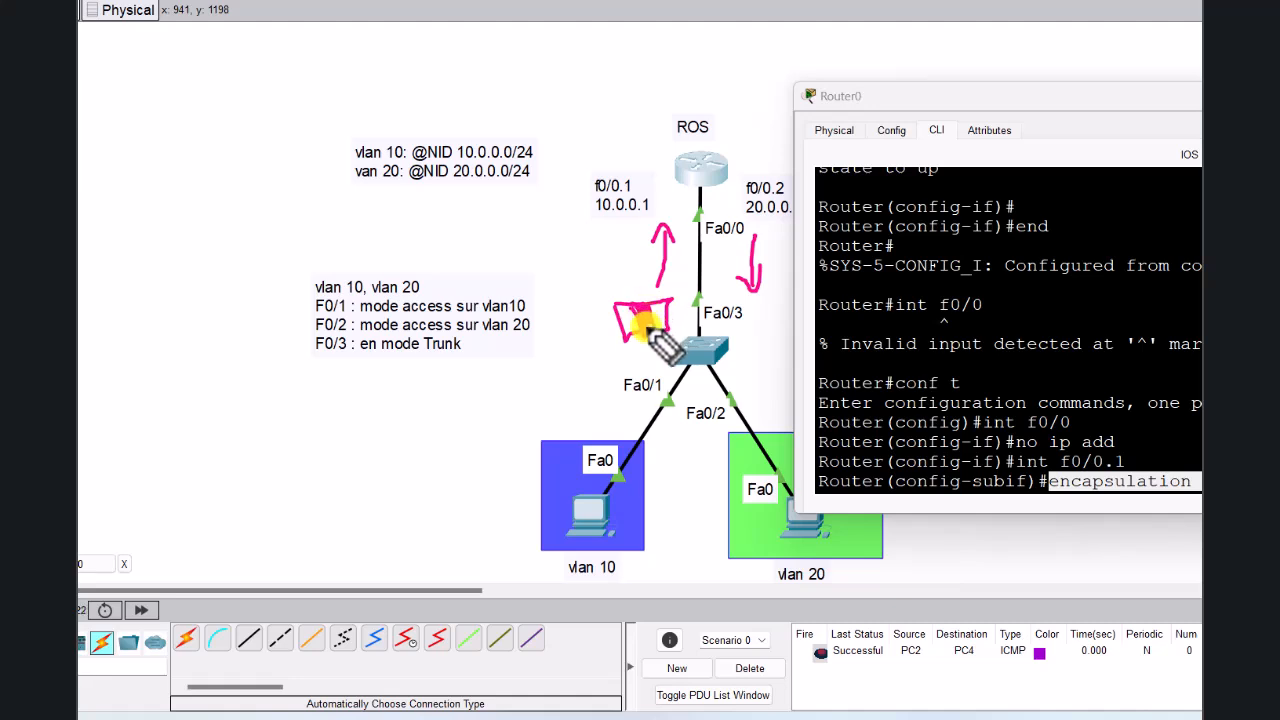
left_click_drag(629, 285, 632, 278)
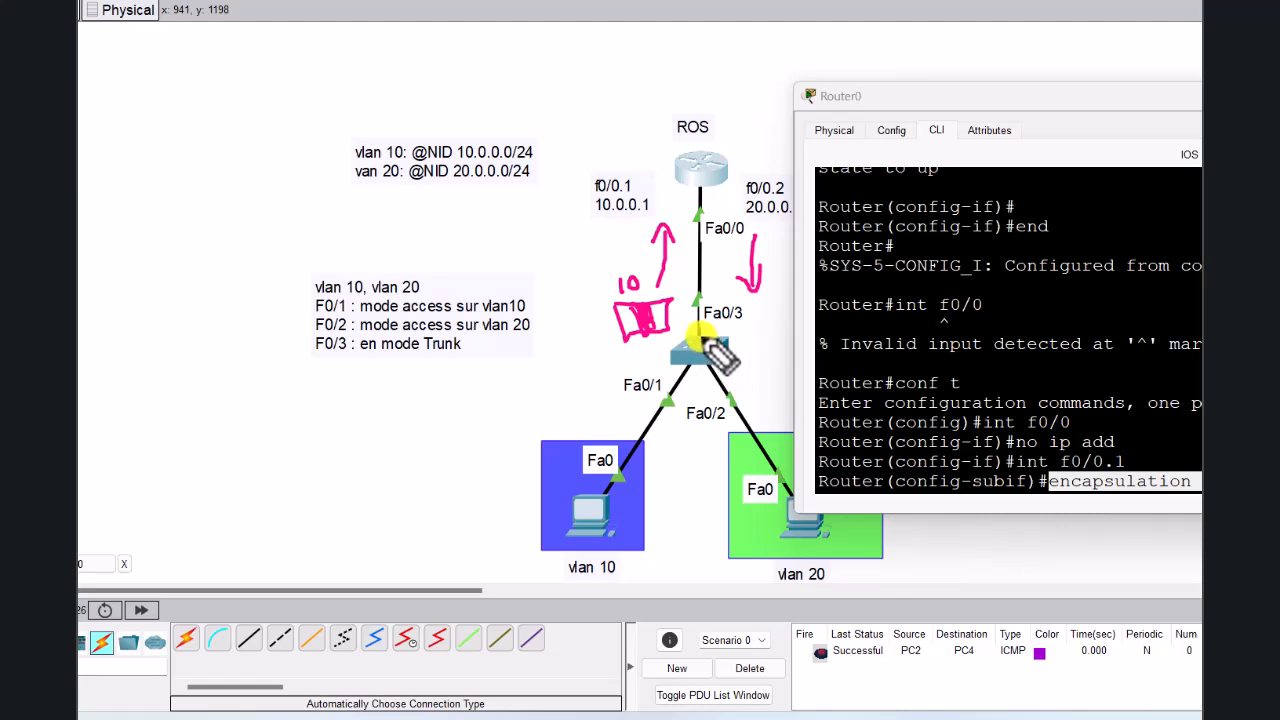
left_click_drag(698, 332, 699, 335)
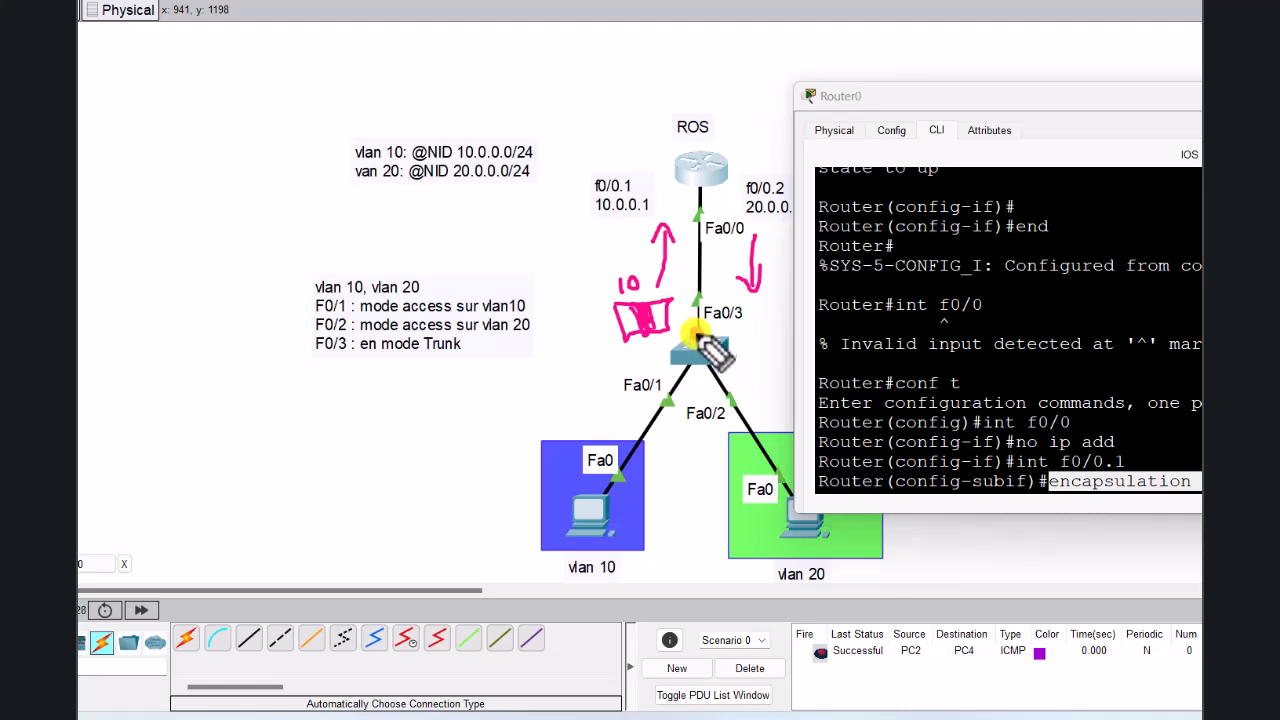
mouse_move(655, 439)
left_mouse_down()
mouse_move(697, 374)
mouse_move(692, 392)
left_mouse_up()
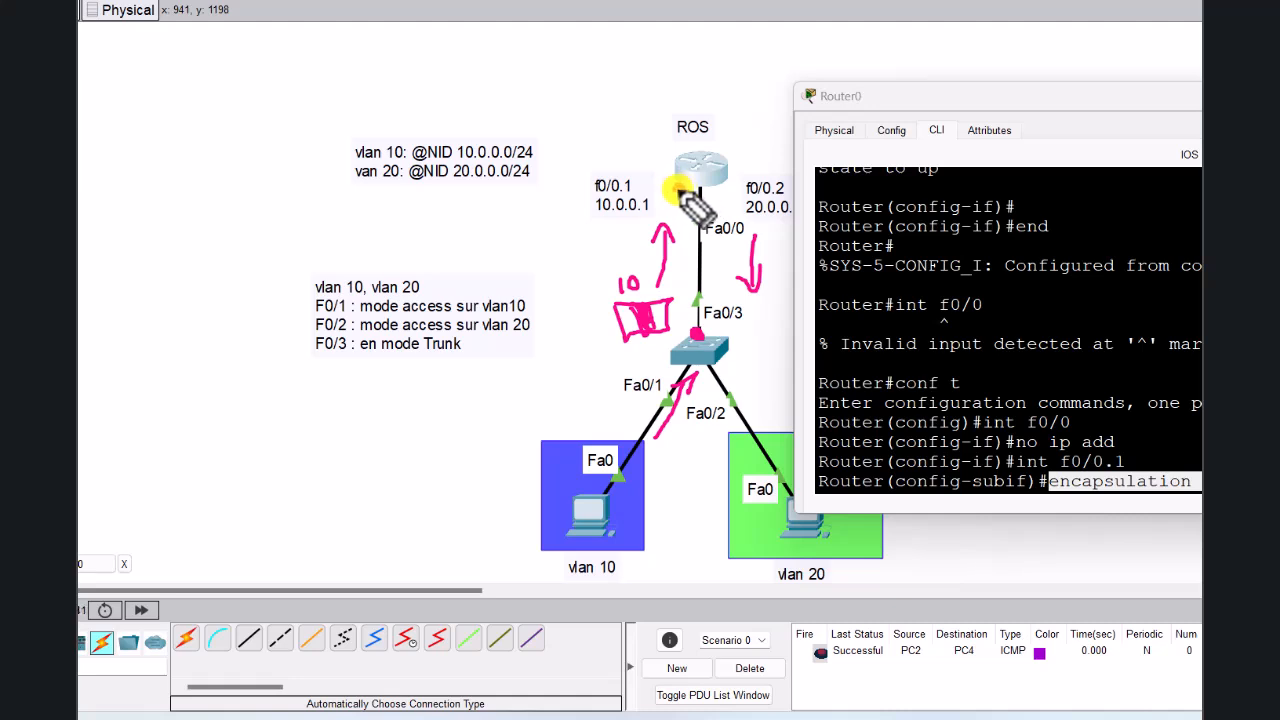
left_click_drag(678, 188, 717, 188)
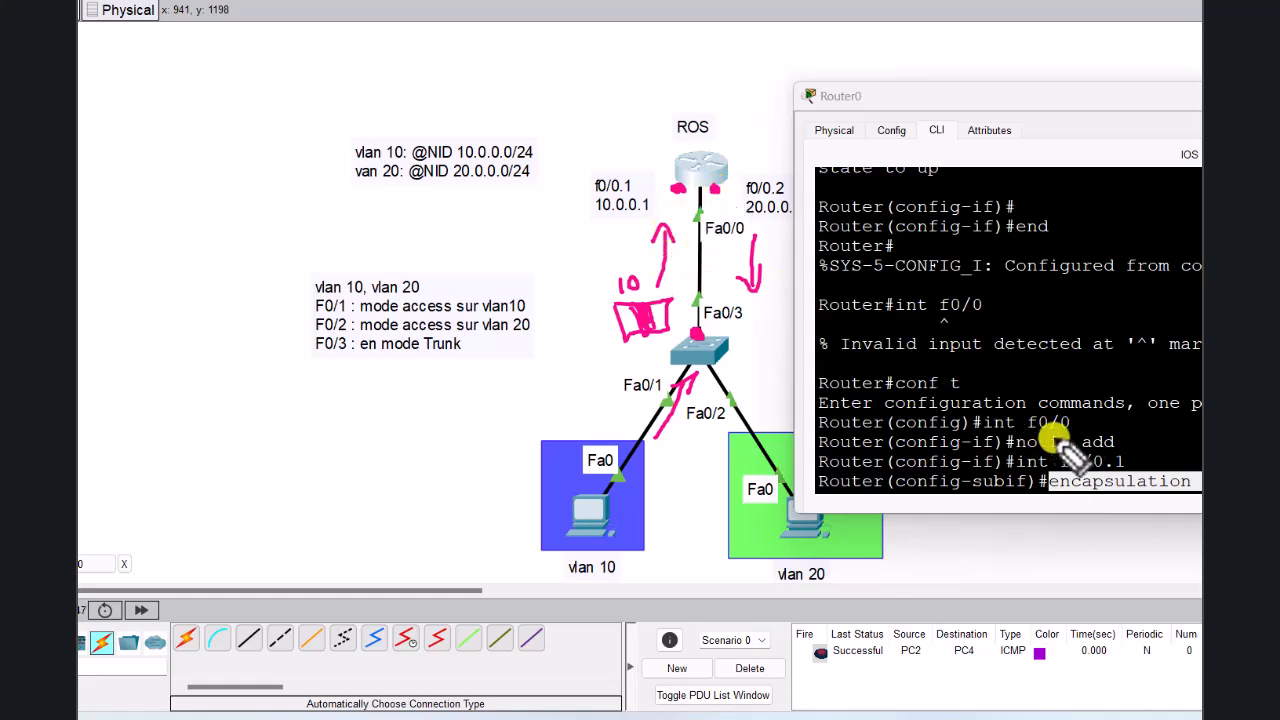
Step: Bring the router window closer and highlight encapsulation do1q 10 at the f0/0.1 prompt
left_click_drag(1089, 104, 1007, 84)
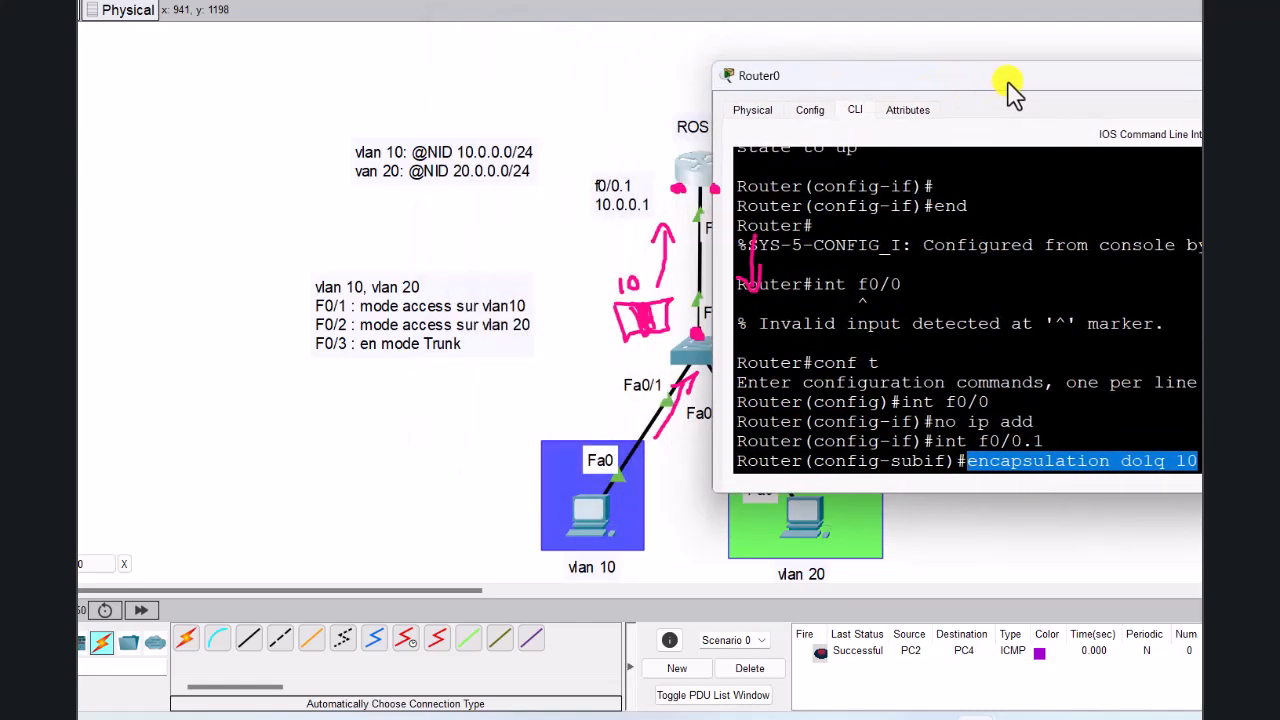
left_click(1063, 459)
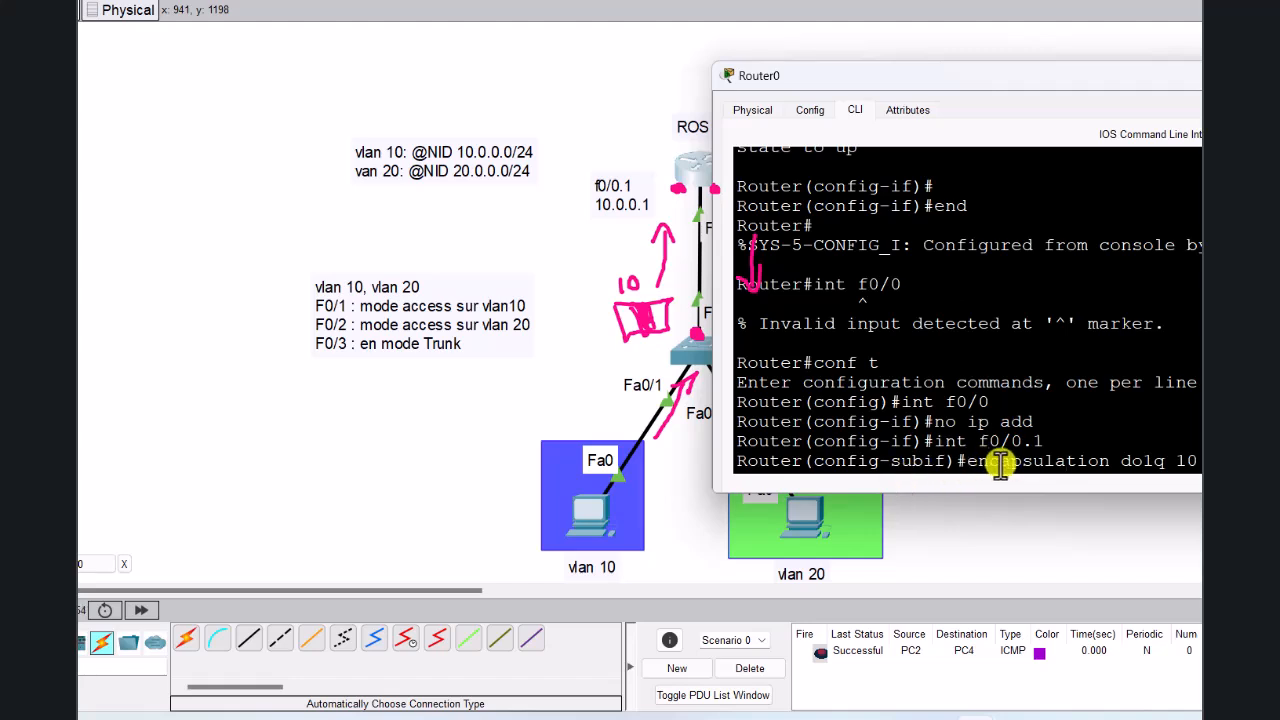
left_click_drag(968, 459, 1182, 461)
left_click(1196, 463)
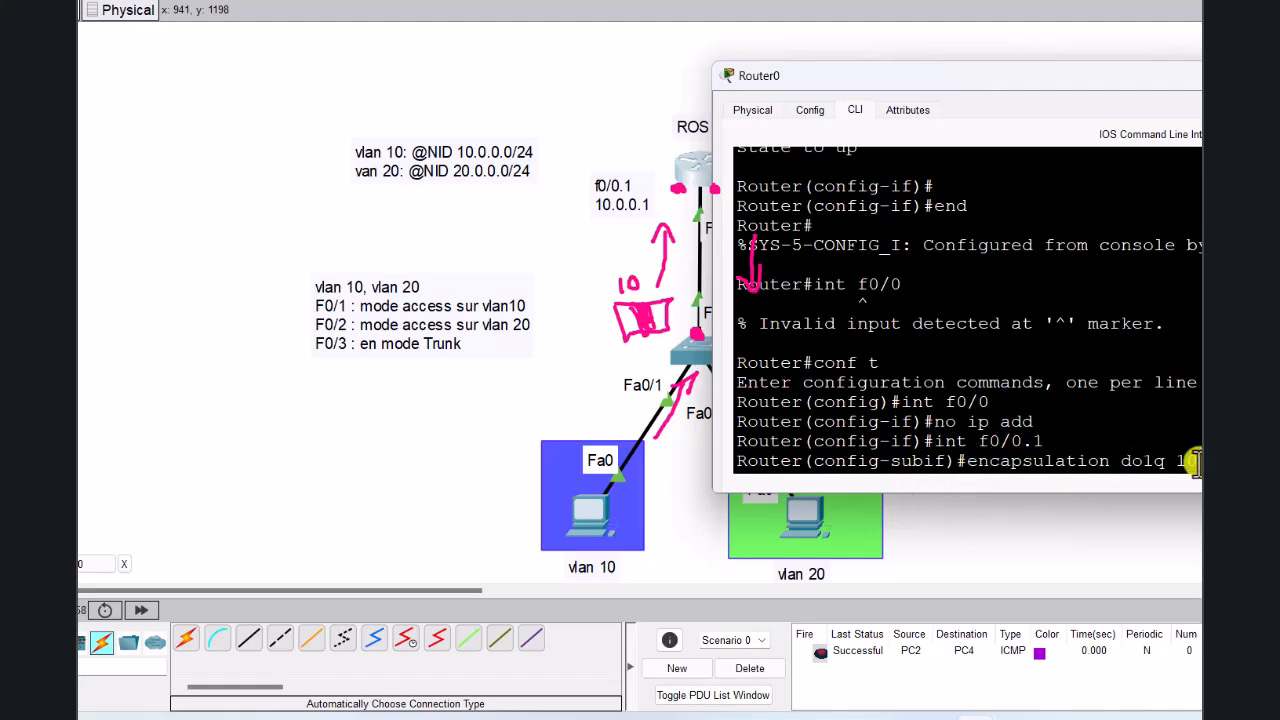
Step: Place the router window below the topology and examine the pending encapsulation command and its VLAN number next to the sketch
left_click_drag(925, 90, 937, 96)
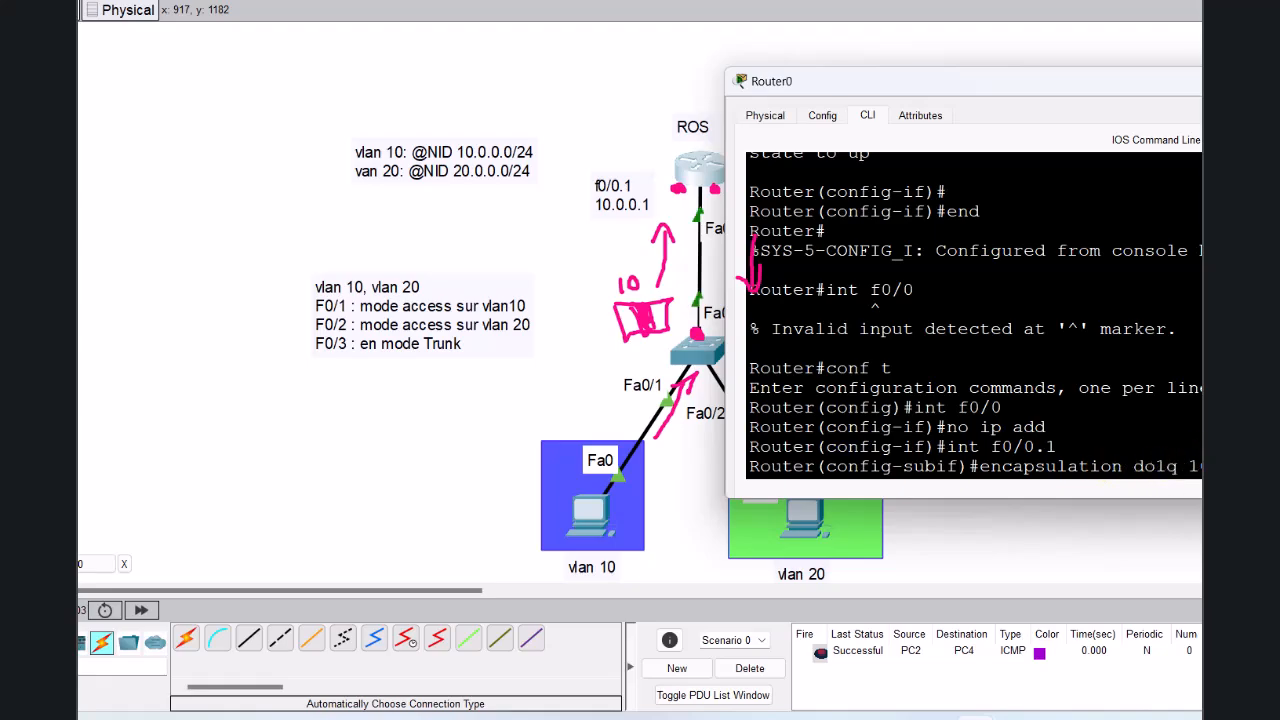
left_click_drag(1143, 92, 771, 275)
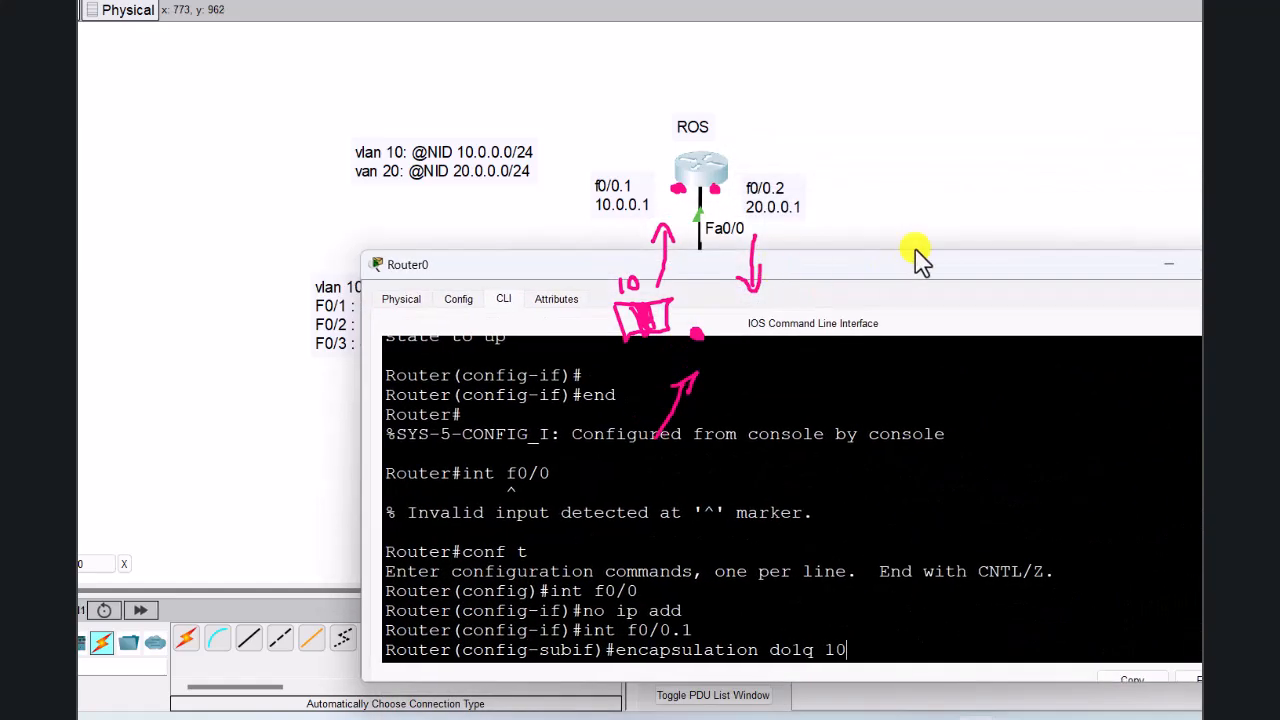
left_click_drag(914, 251, 614, 589)
type("0")
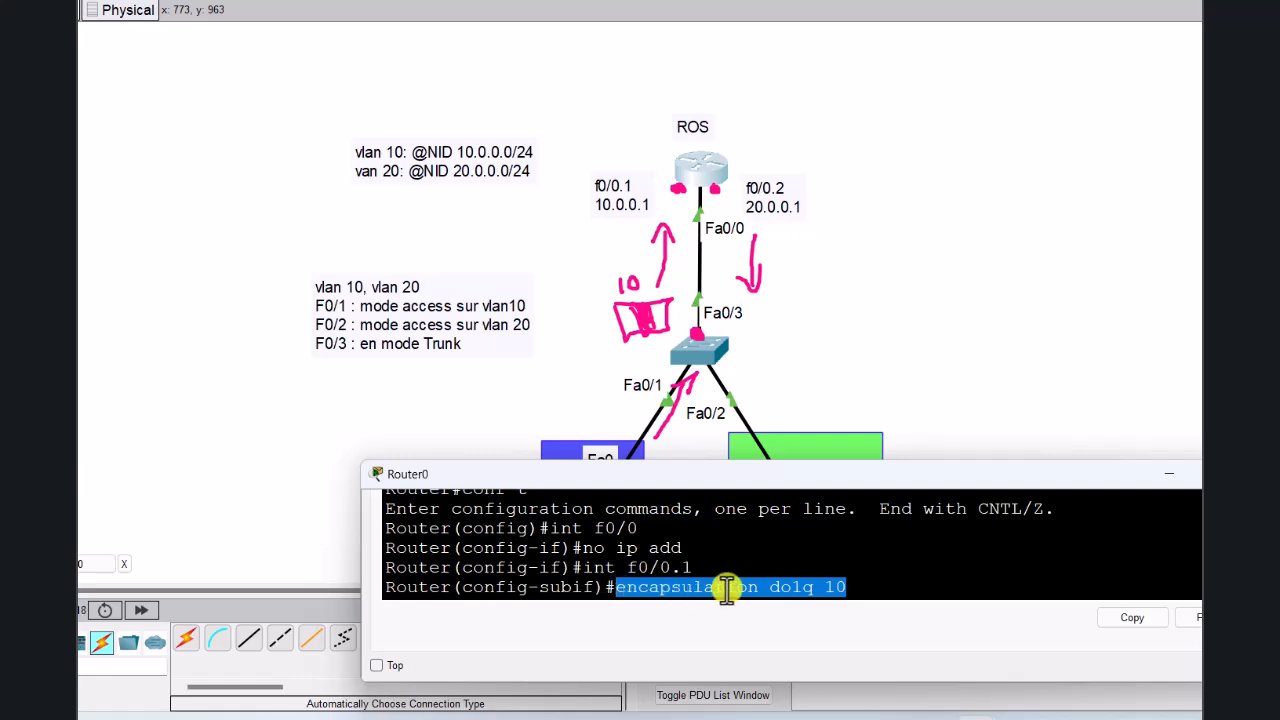
left_click(777, 589)
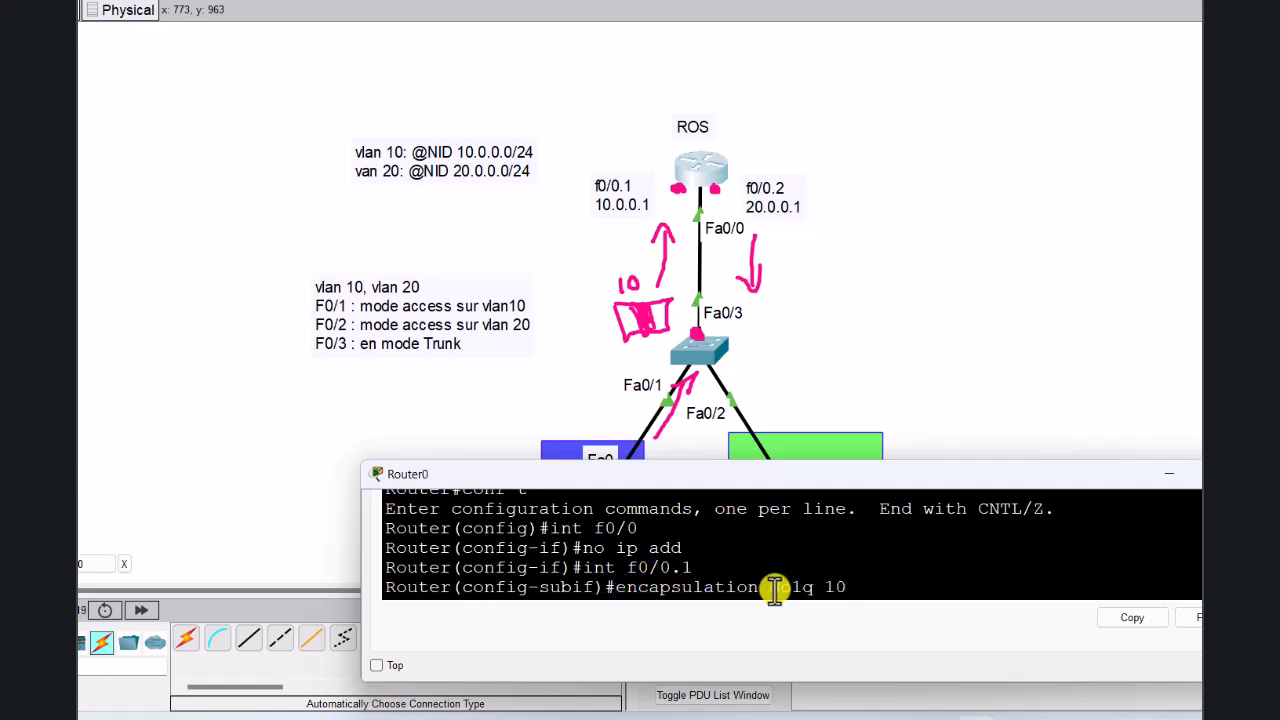
left_click(825, 587)
type("10")
Step: Sketch the routing arrow from f0/0.1 to f0/0.2 and a returning frame tagged 20, then outline the encapsulation do1q 10 command
mouse_move(659, 195)
left_mouse_down()
mouse_move(678, 153)
mouse_move(730, 163)
left_mouse_up()
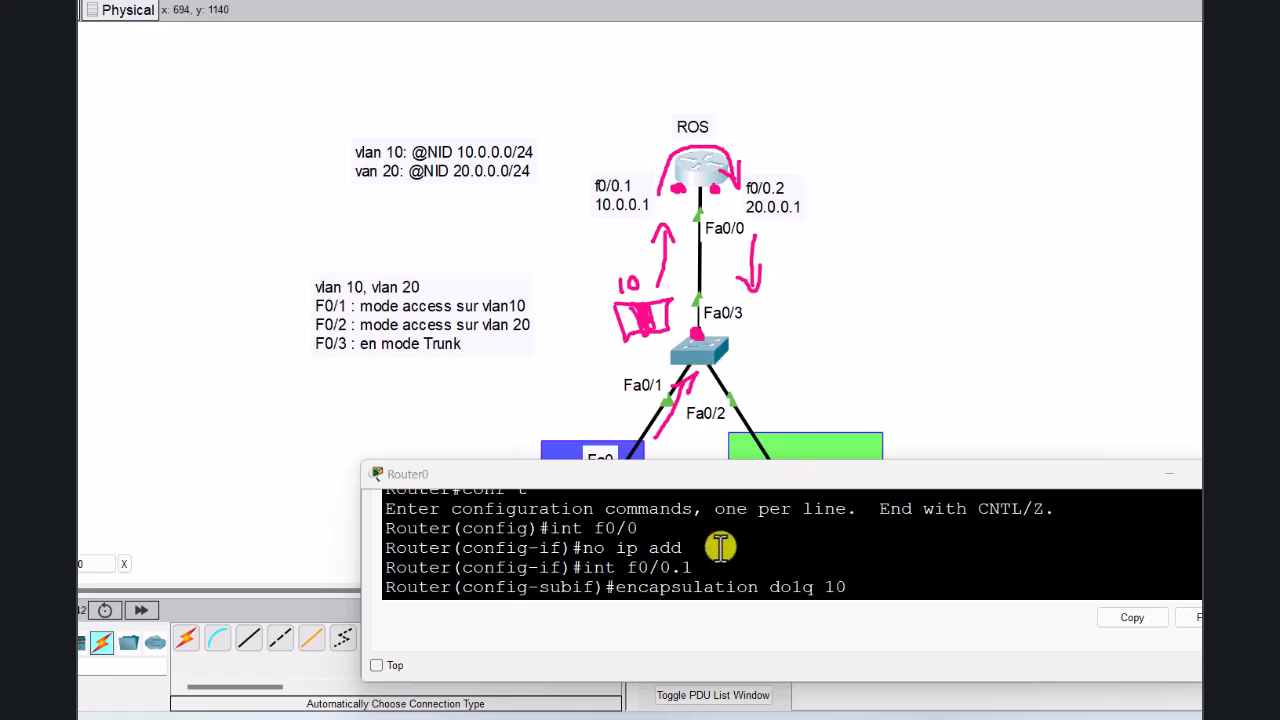
left_click_drag(617, 592, 863, 587)
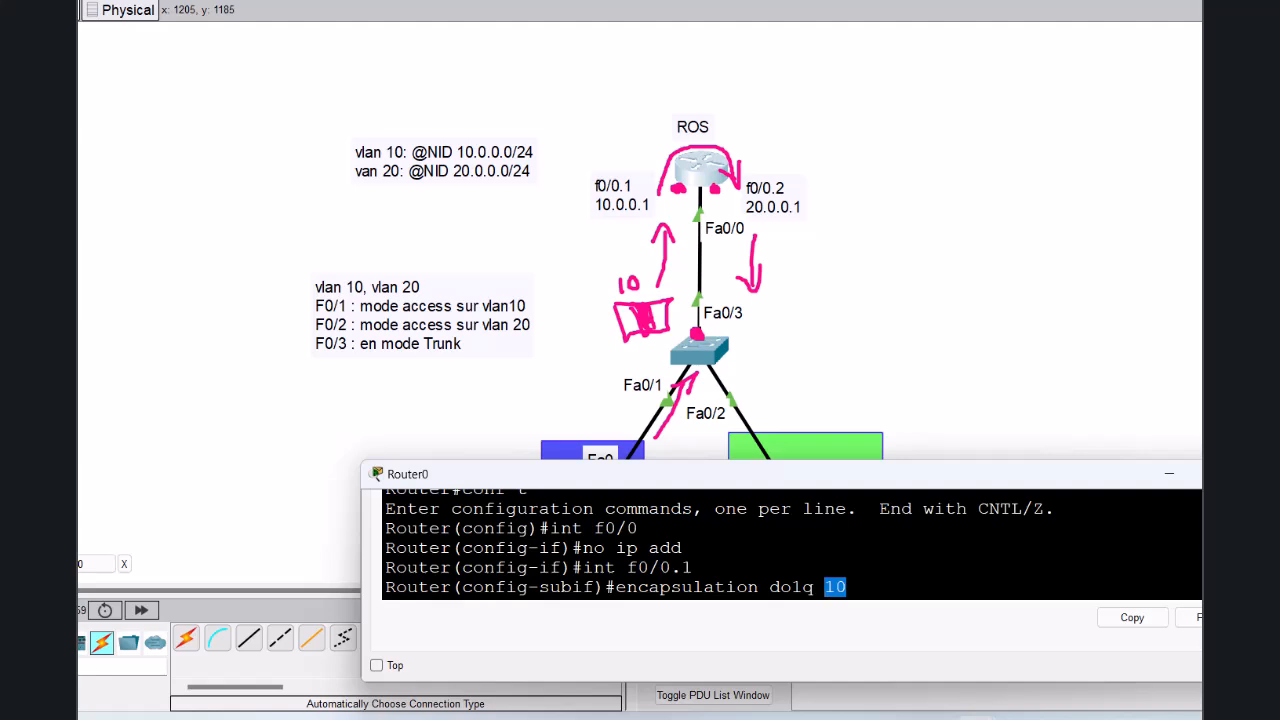
mouse_move(784, 297)
left_mouse_down()
mouse_move(845, 328)
mouse_move(771, 329)
mouse_move(777, 294)
mouse_move(799, 313)
mouse_move(843, 297)
left_mouse_up()
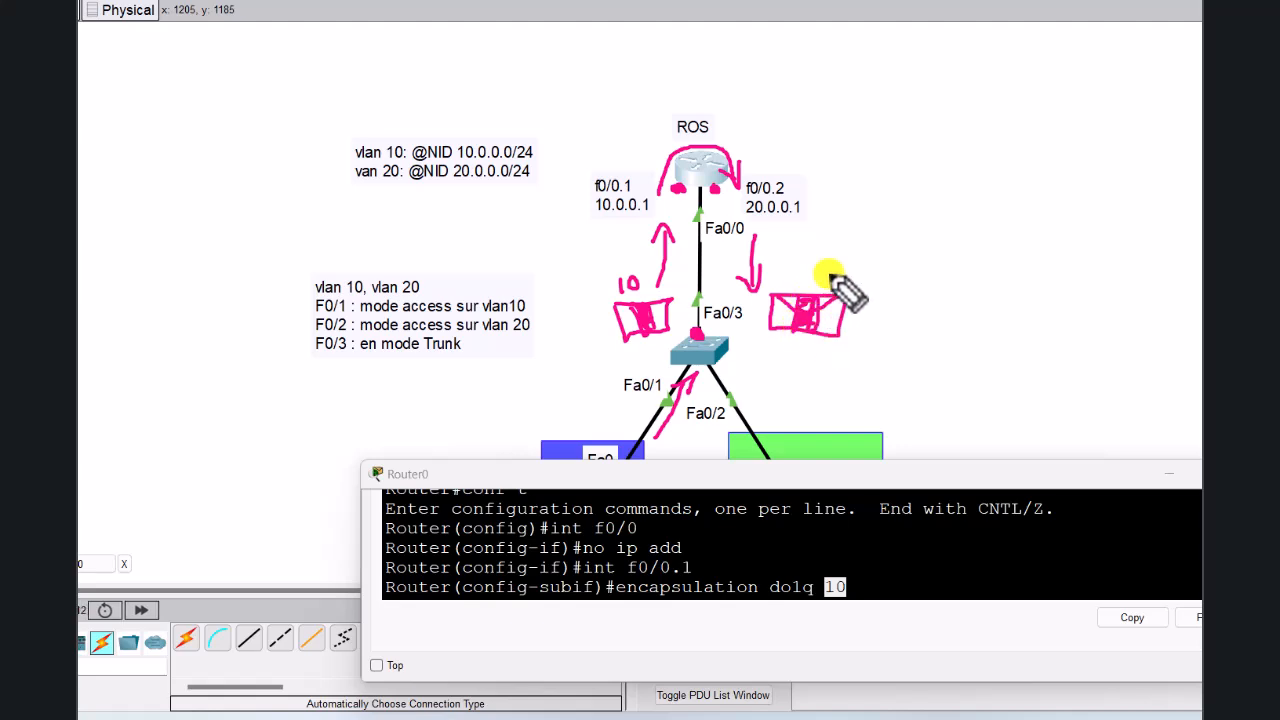
mouse_move(798, 264)
left_mouse_down()
mouse_move(796, 280)
mouse_move(839, 281)
mouse_move(830, 265)
left_mouse_up()
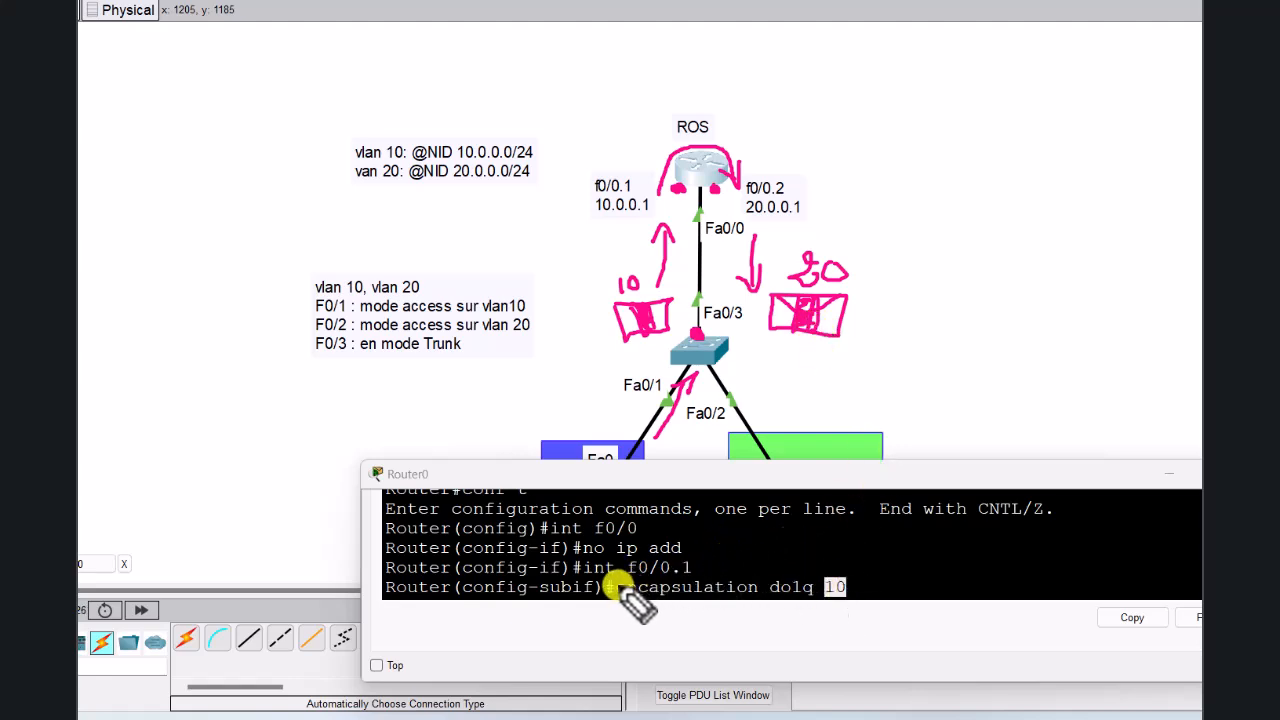
mouse_move(608, 582)
left_mouse_down()
mouse_move(863, 571)
mouse_move(777, 623)
mouse_move(604, 607)
mouse_move(606, 586)
left_mouse_up()
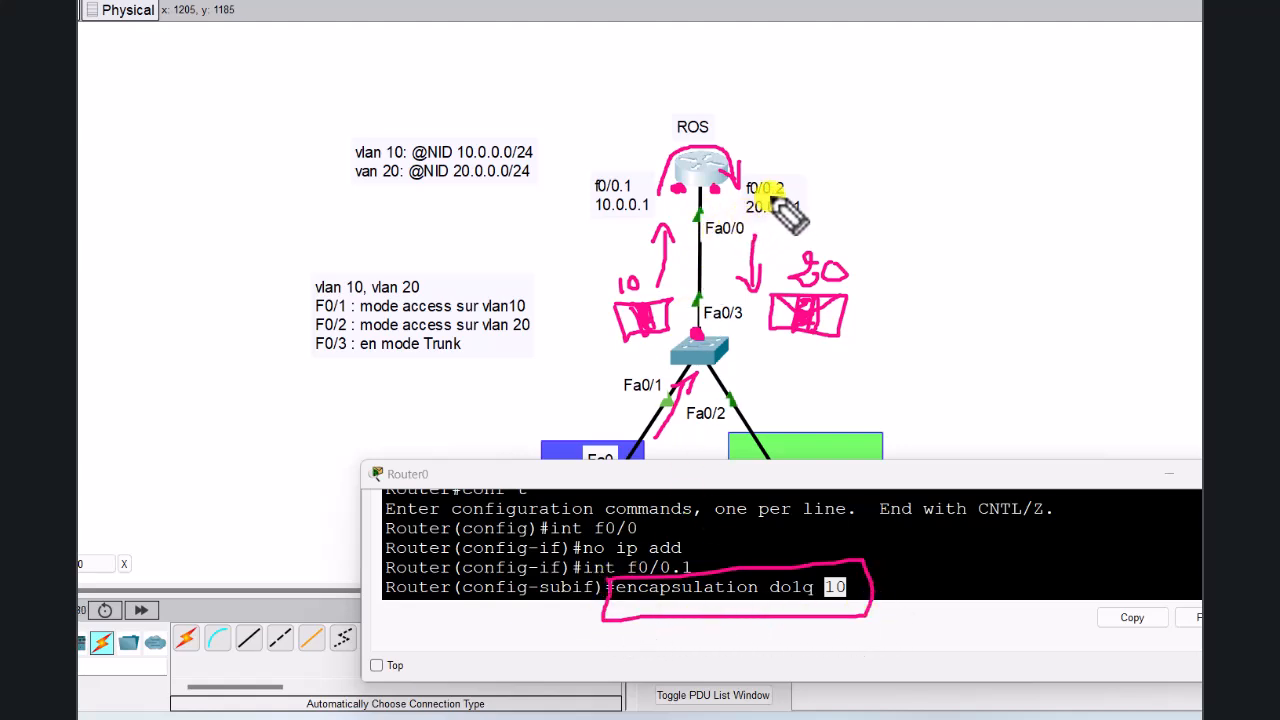
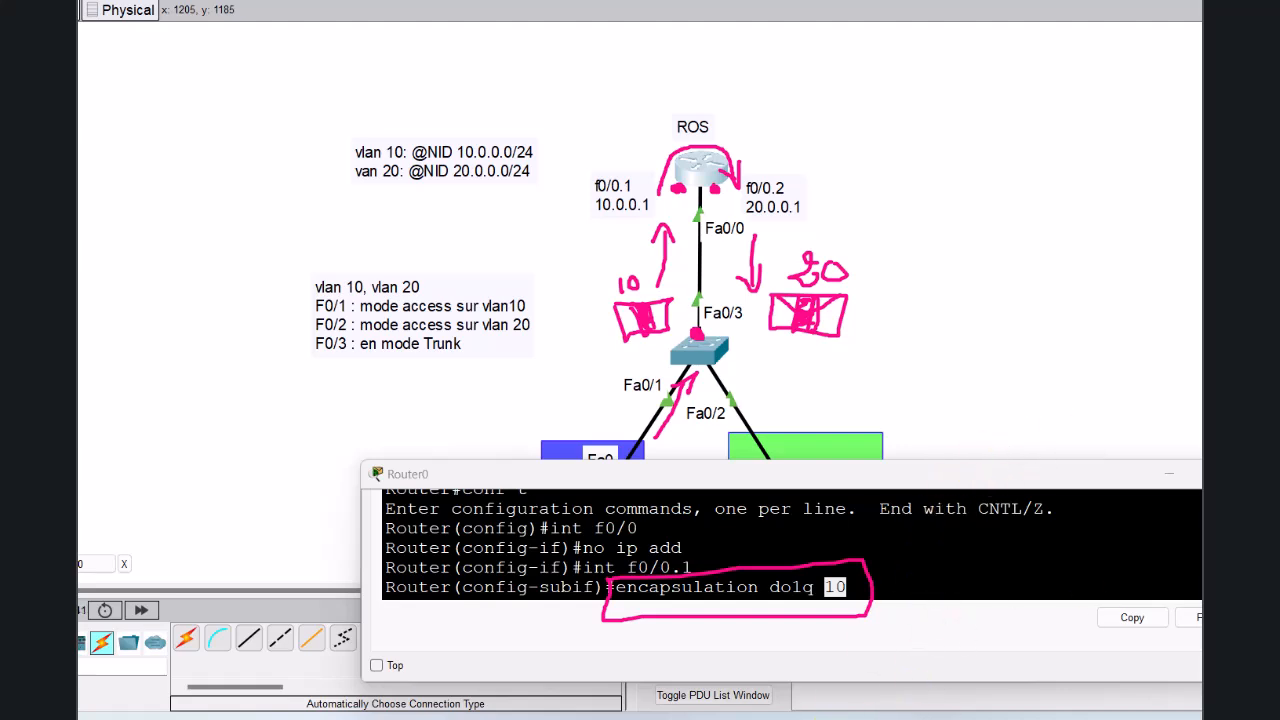
Step: Clear the pen annotations and try to run encapsulation do1q 10 on subinterface f0/0.1
left_click_drag(897, 474, 866, 207)
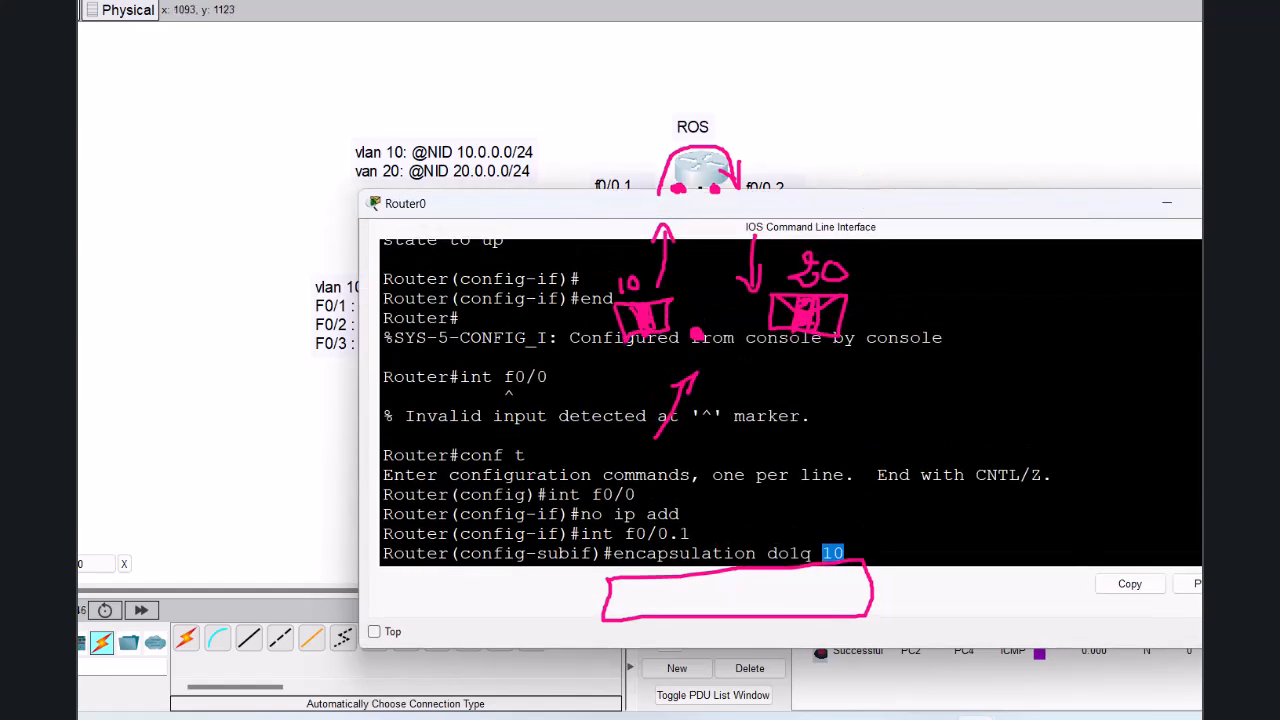
key("Escape")
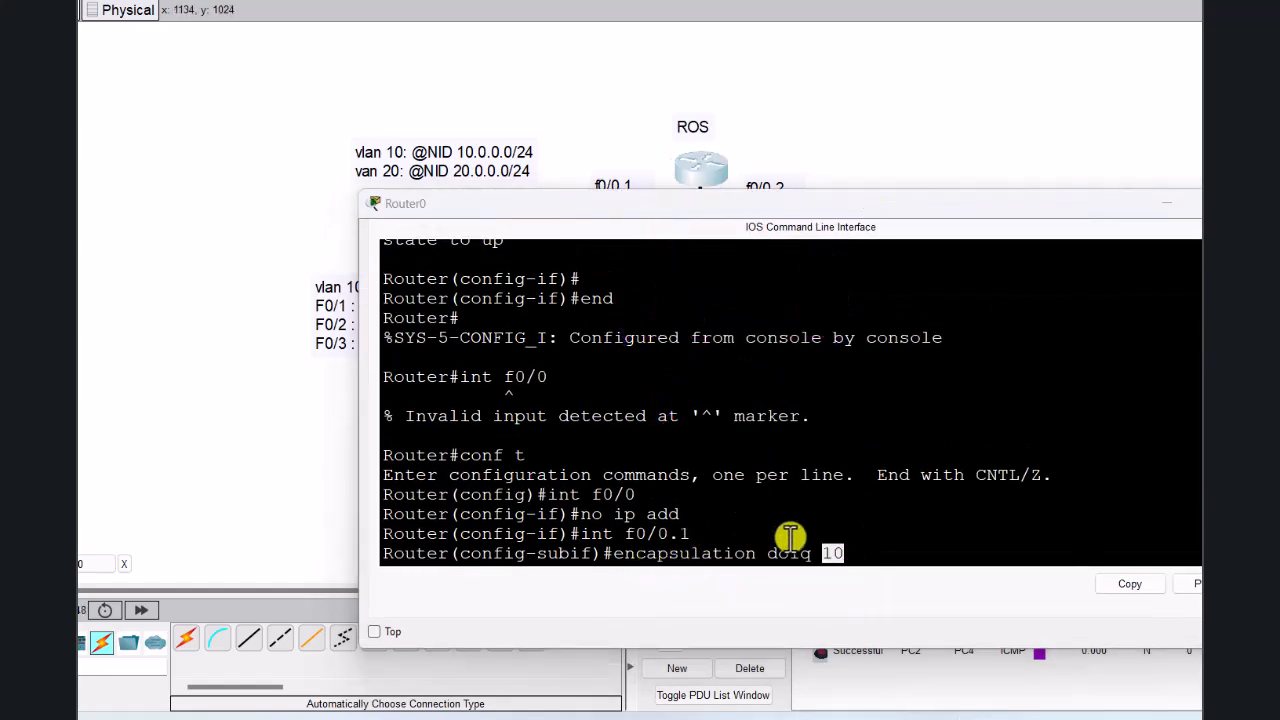
left_click(890, 562)
key("Return")
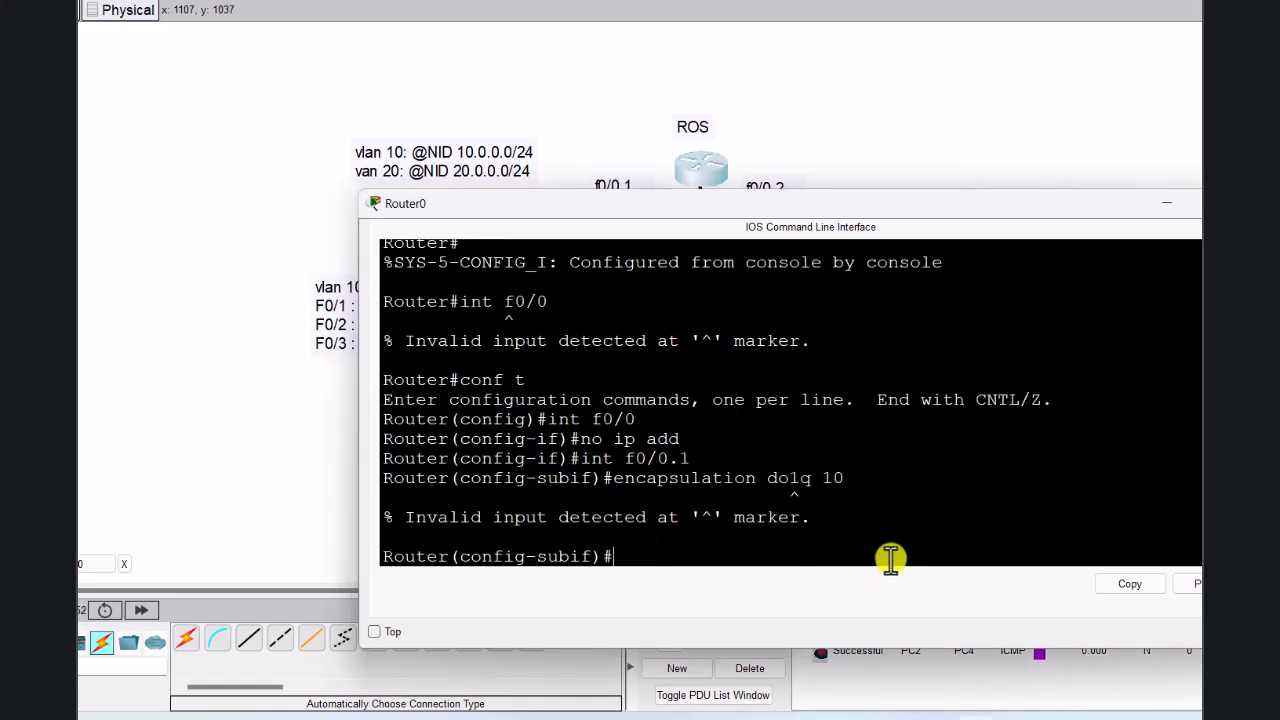
Step: Correct the encapsulation keyword to dot1q and run encapsulation dot1q 10 on subinterface f0/0.1
key("Up")
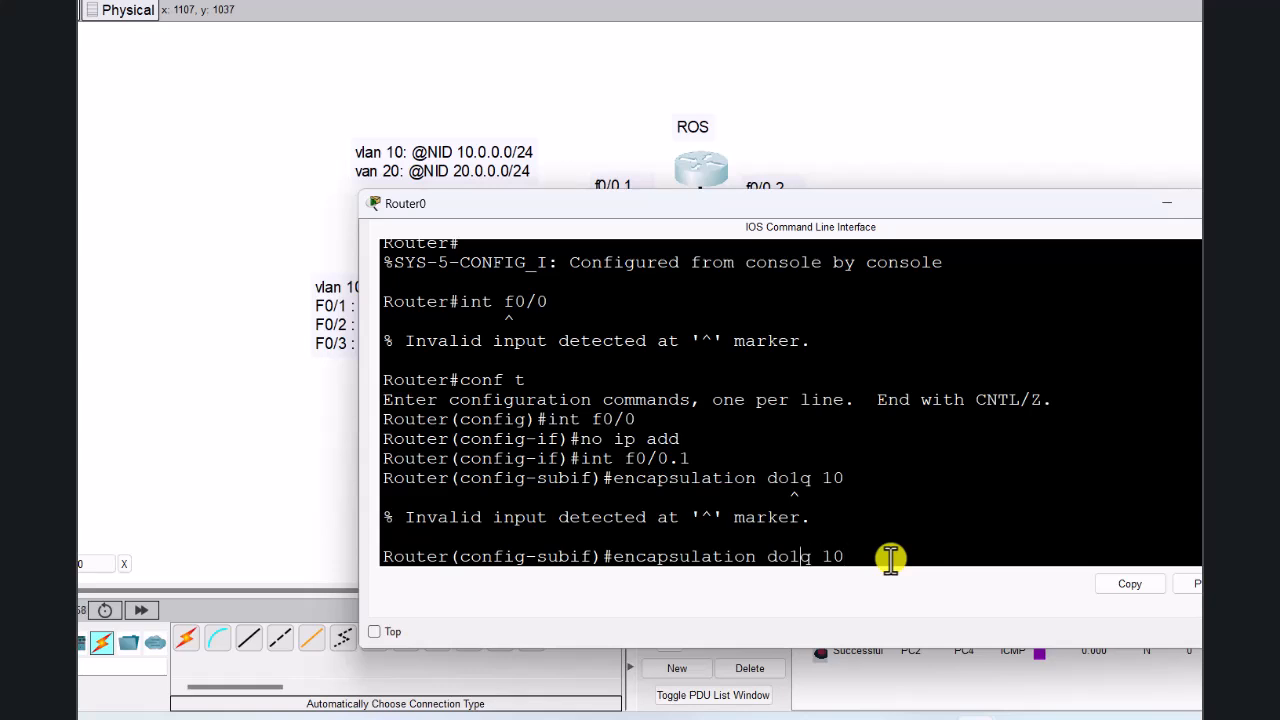
type("t")
key("Return")
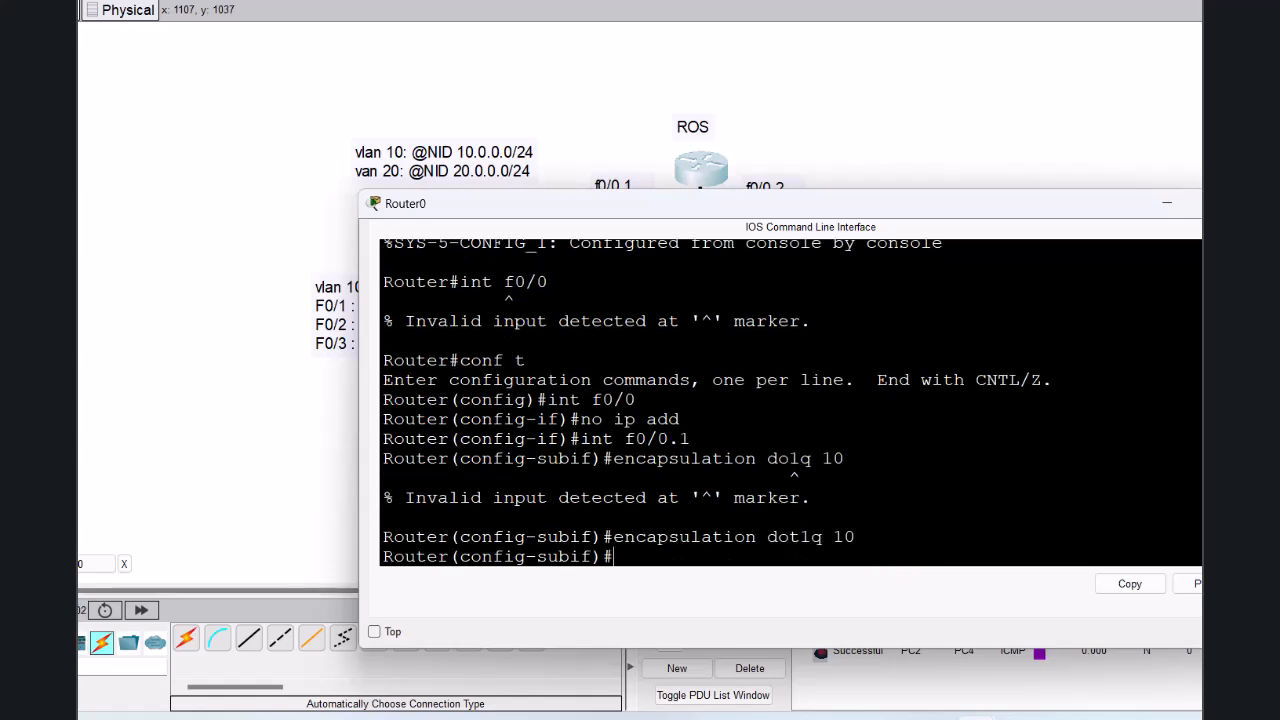
Step: Assign IP address 10.0.0.1 with mask 255.255.255.0 to subinterface f0/0.1 and enable it with no shut
left_click_drag(794, 189, 773, 226)
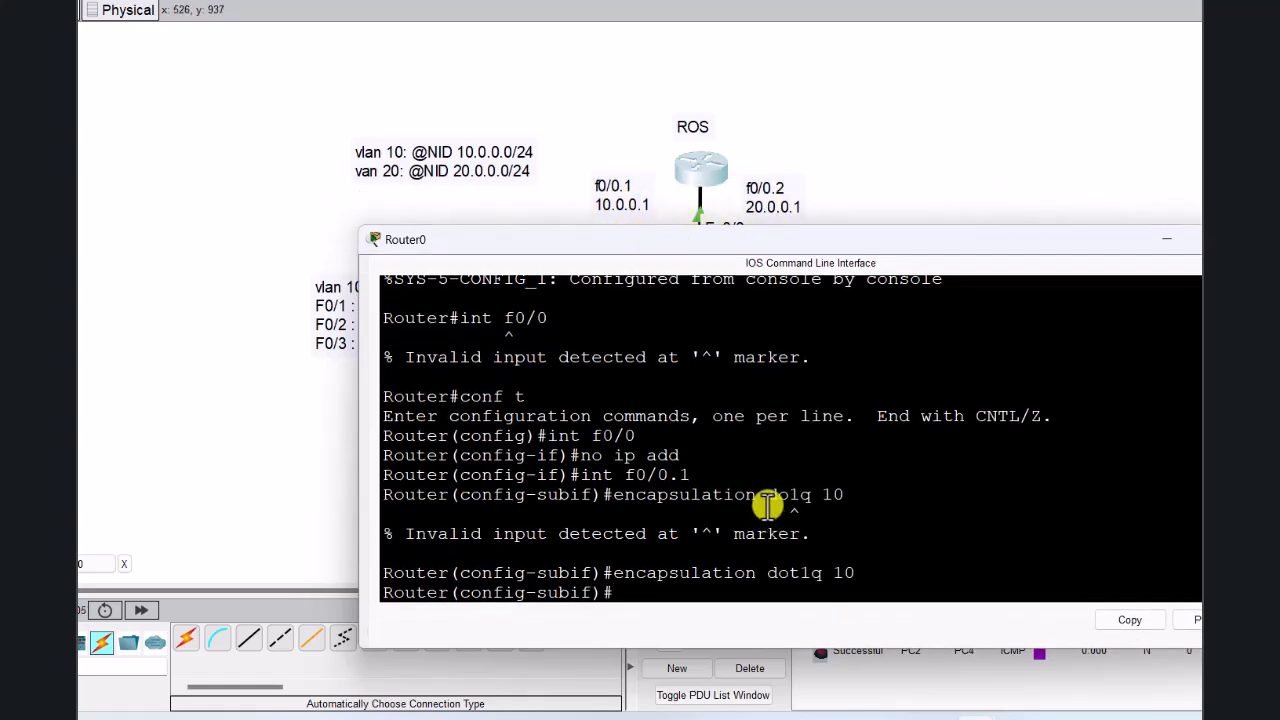
left_click_drag(677, 245, 999, 261)
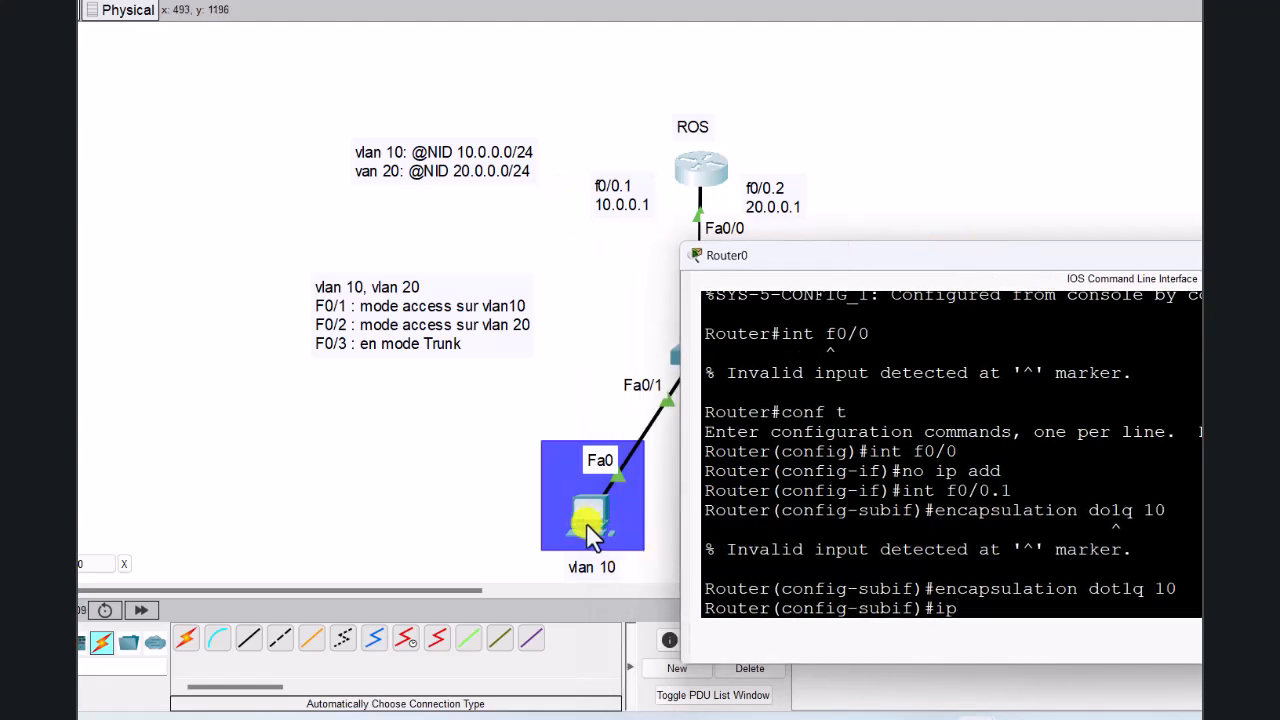
left_click_drag(889, 264, 554, 281)
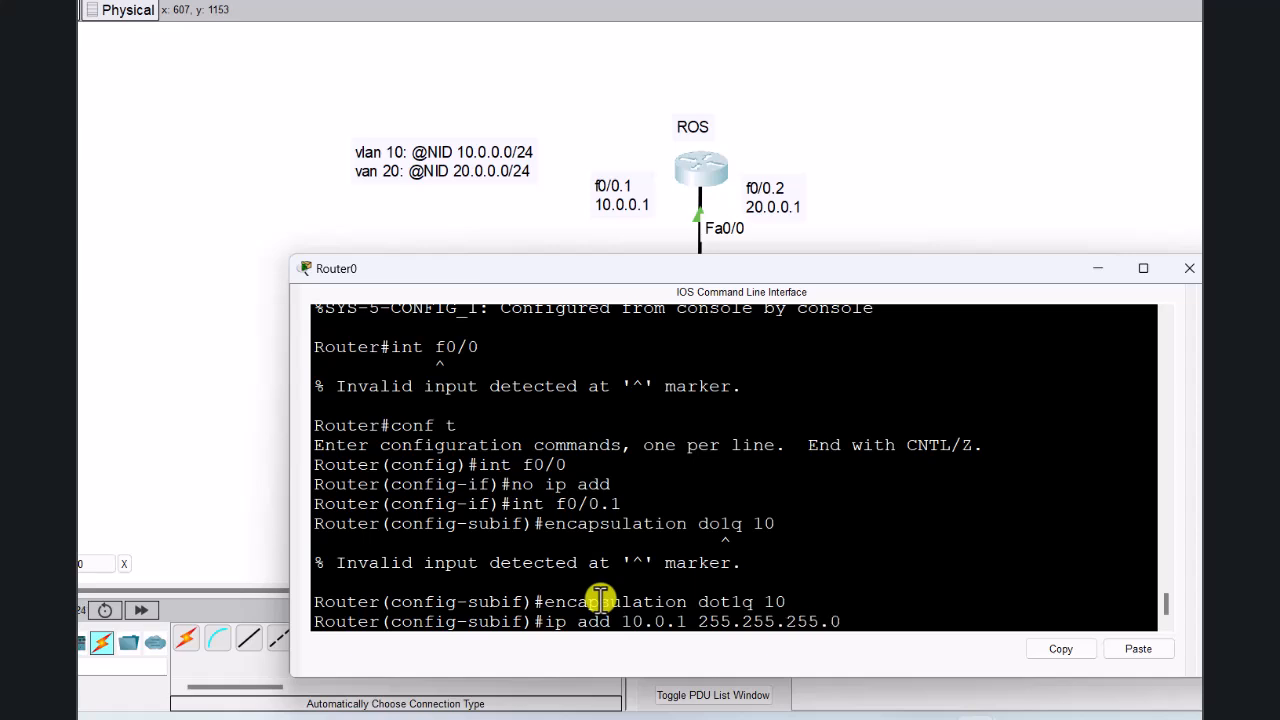
key("Return")
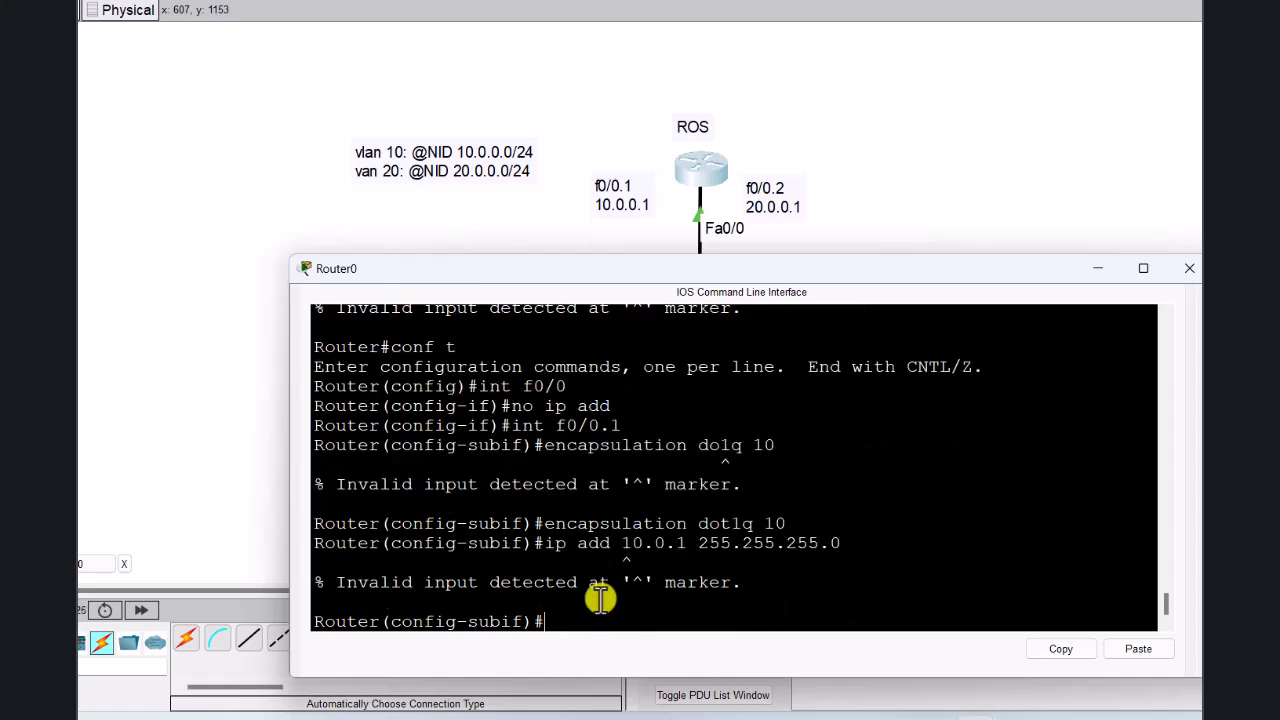
key("Up")
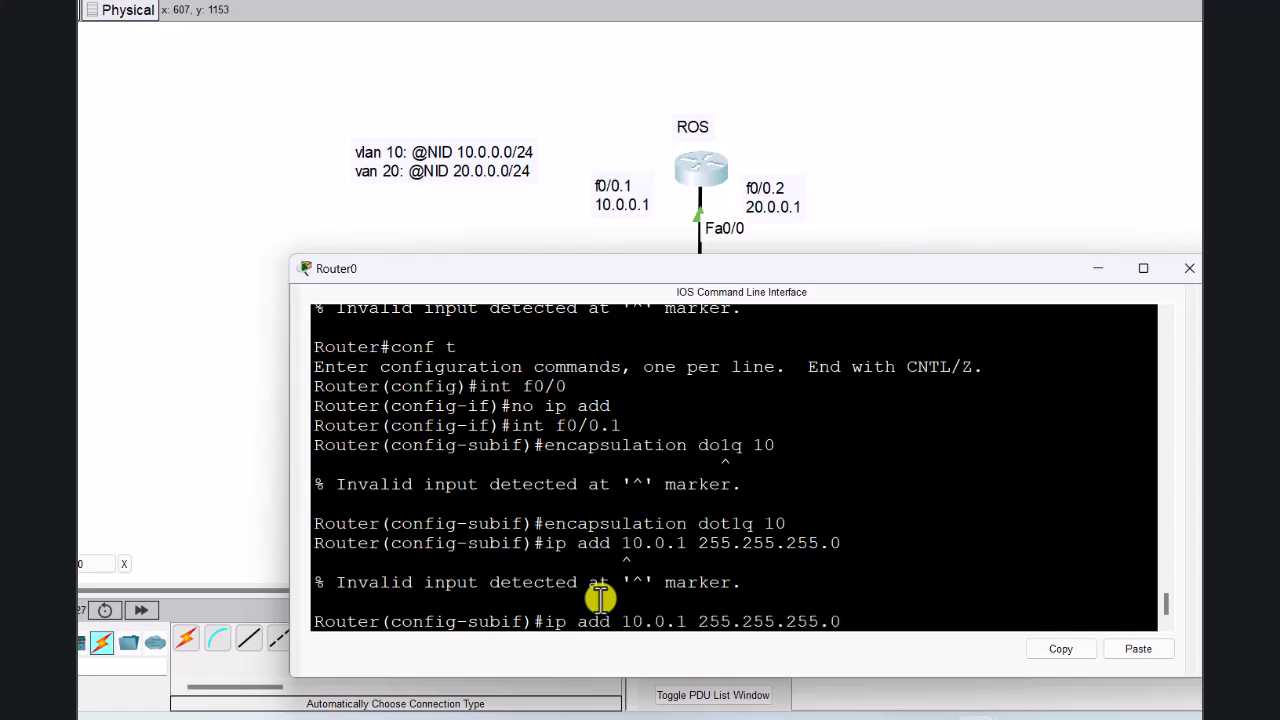
type("0.")
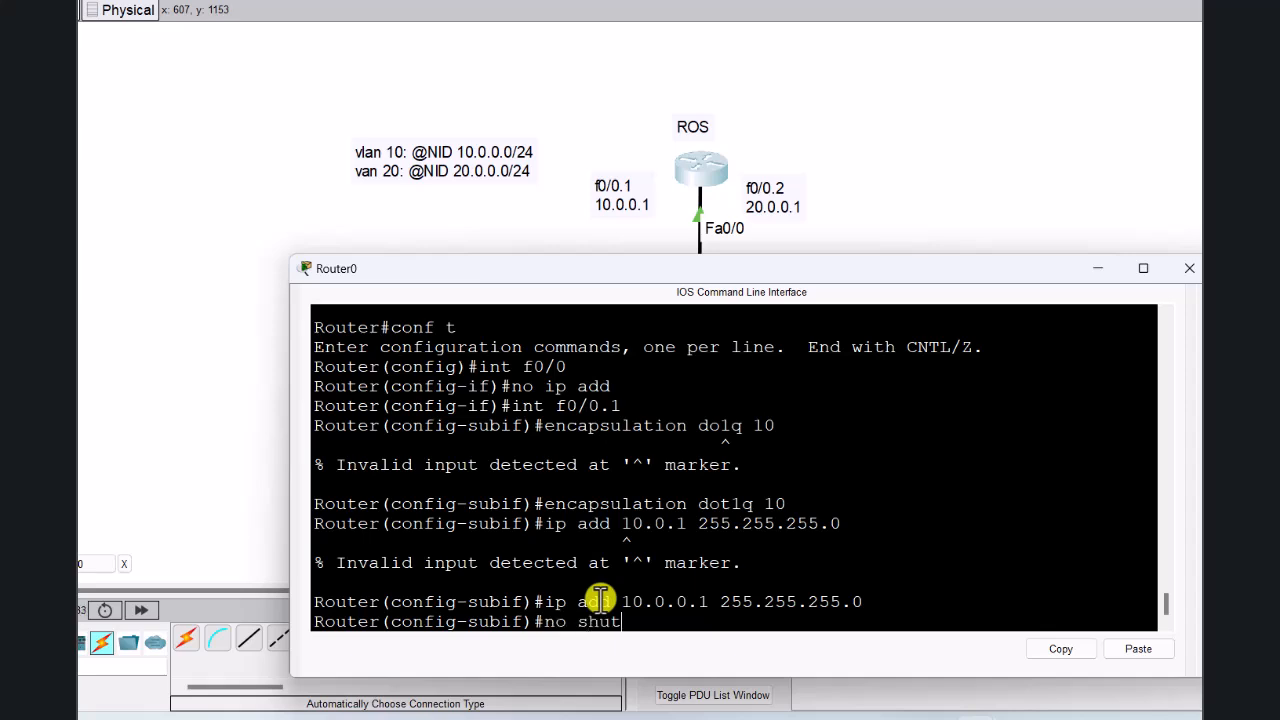
key("Return")
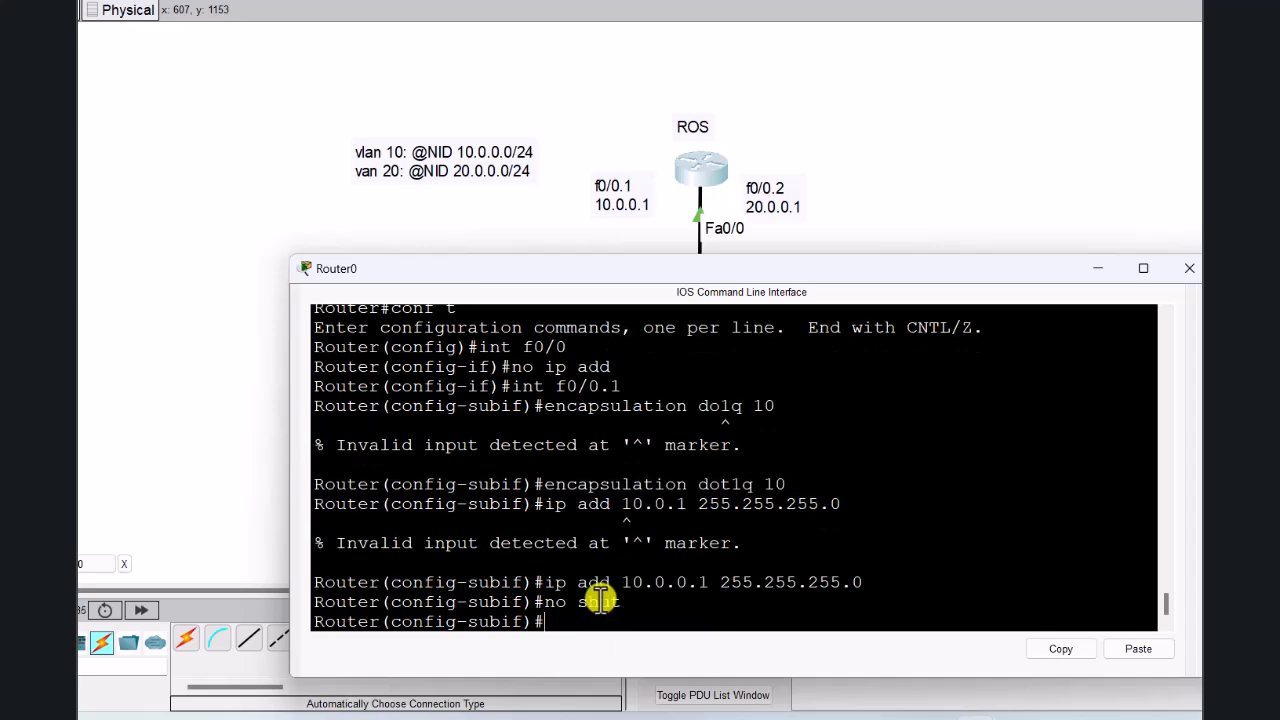
Step: Add a workspace note listing int f0/0.1, encapsulation dot1q 10, ip add 10.0.0.1 255.255.255.0, no sh and exit
left_click(975, 718)
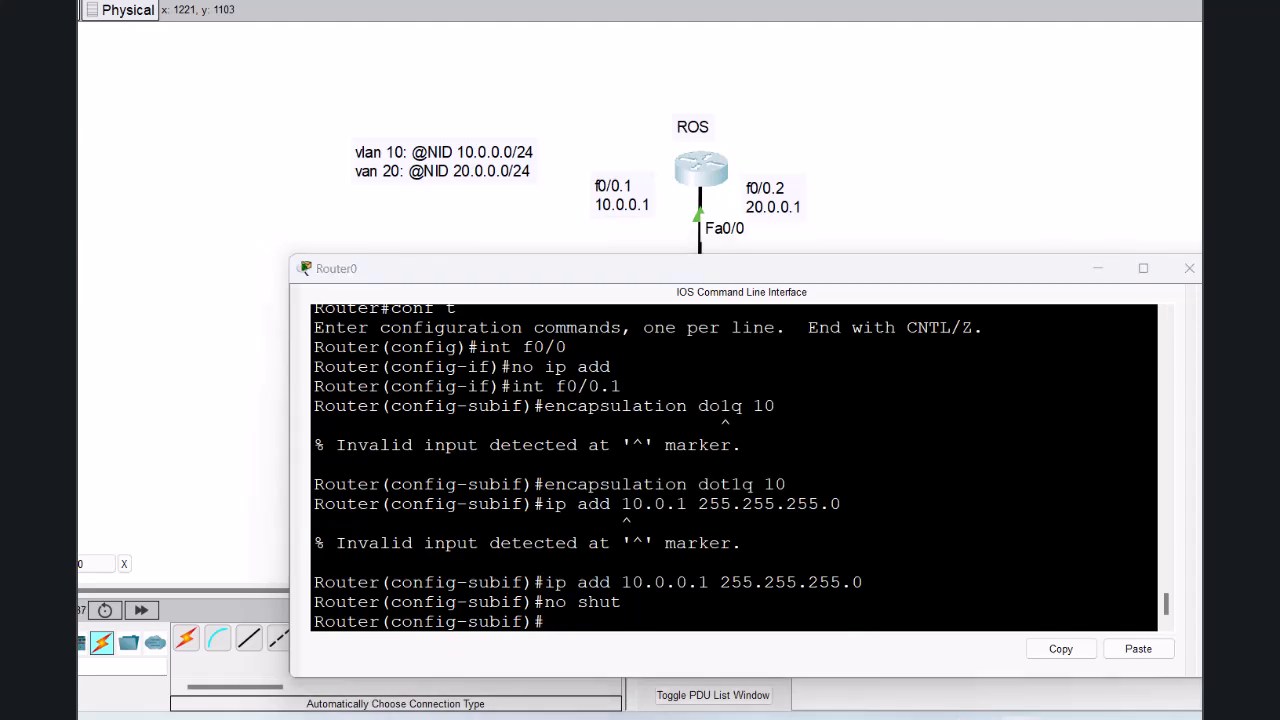
left_click(104, 2)
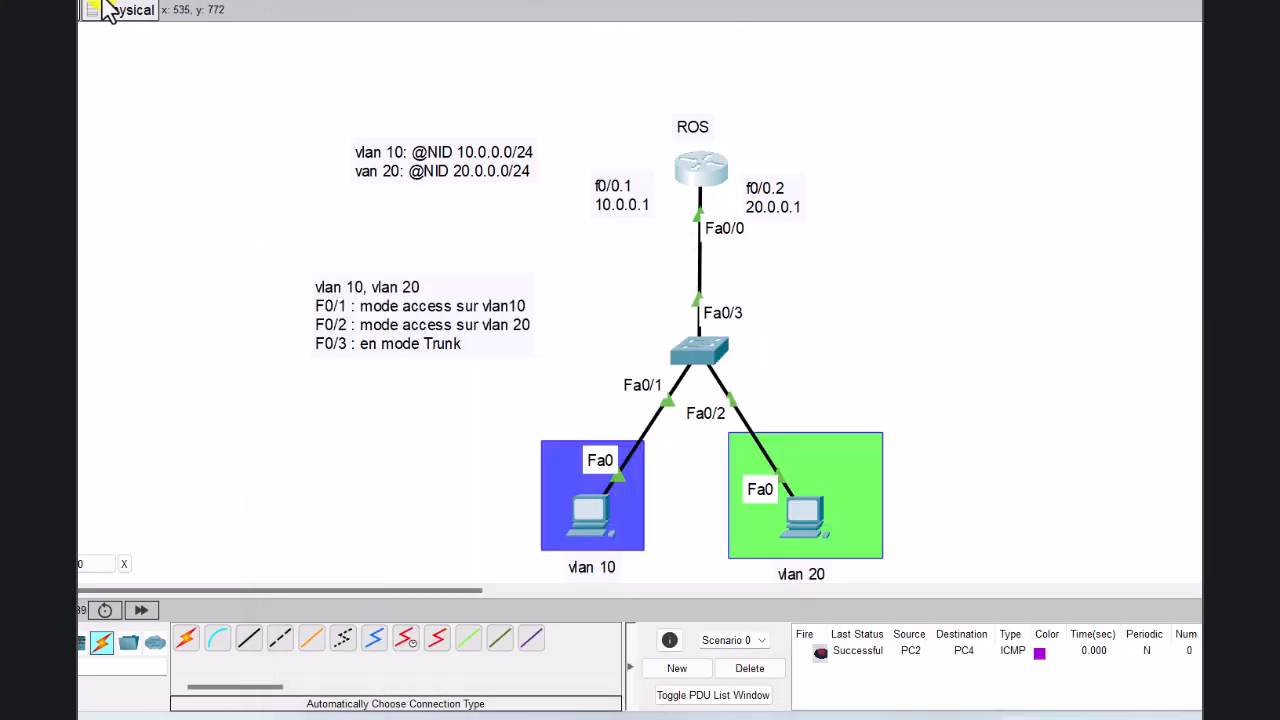
left_click(136, 128)
type("int f0/0.1 encapsulation dot1q 10 ip add 10.0.0.1 255.255.255.0 no sh exit")
left_click(282, 227)
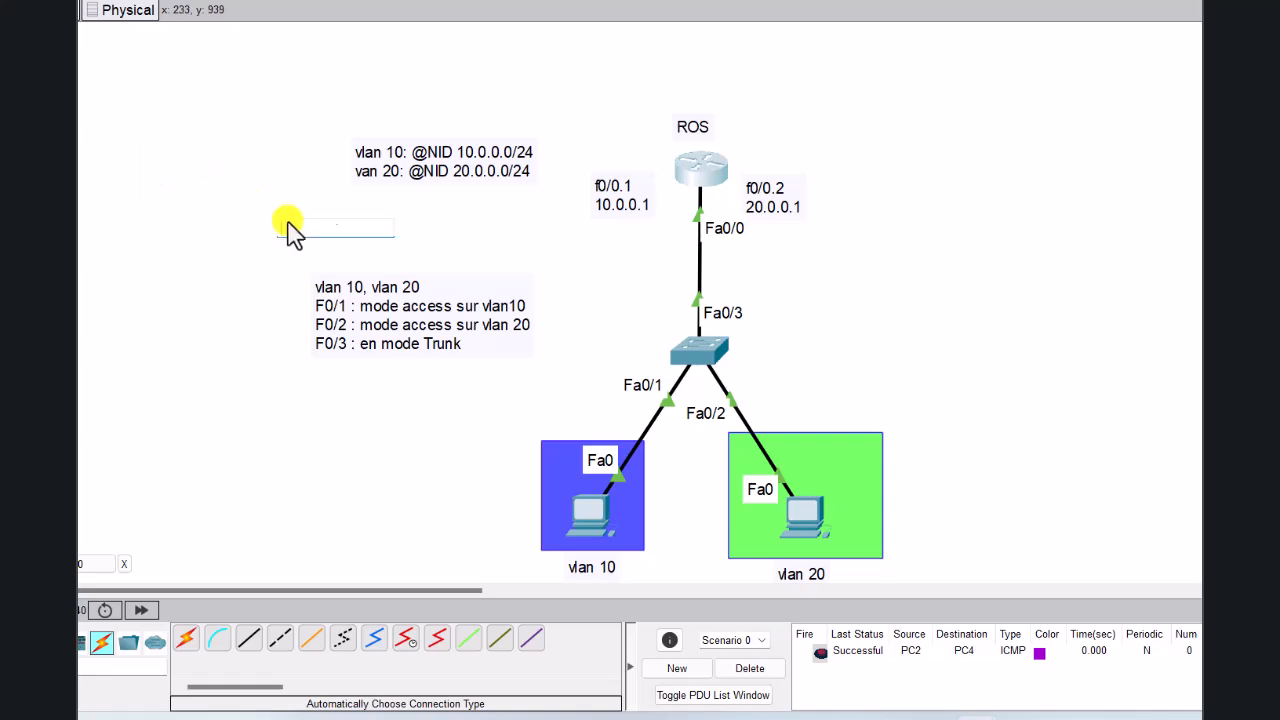
Step: Place the f0/0.1 command note beside the router and relocate the VLAN network ID note below the switch port note
left_click_drag(268, 170, 487, 74)
left_click_drag(427, 161, 294, 497)
mouse_move(392, 110)
left_mouse_down()
mouse_move(380, 180)
mouse_move(388, 131)
left_mouse_up()
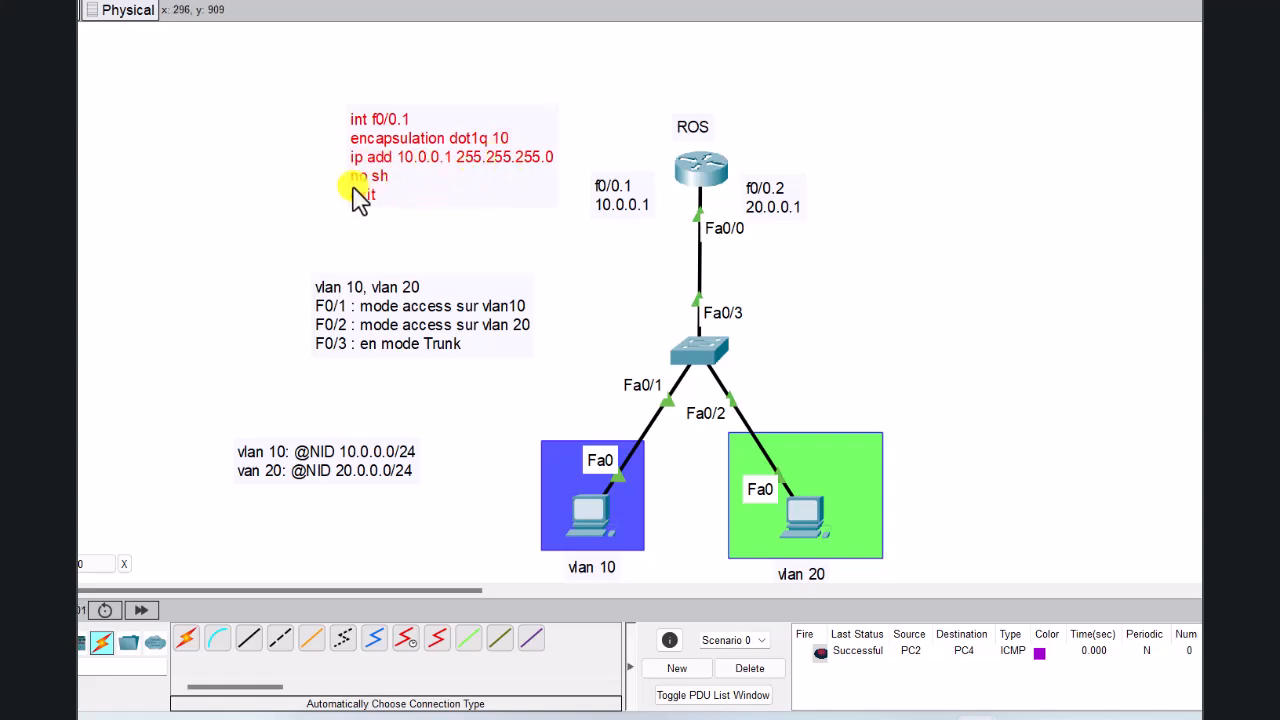
Step: Duplicate the f0/0.1 command text into a new note on the f0/0.2 side of the router
double_click(398, 177)
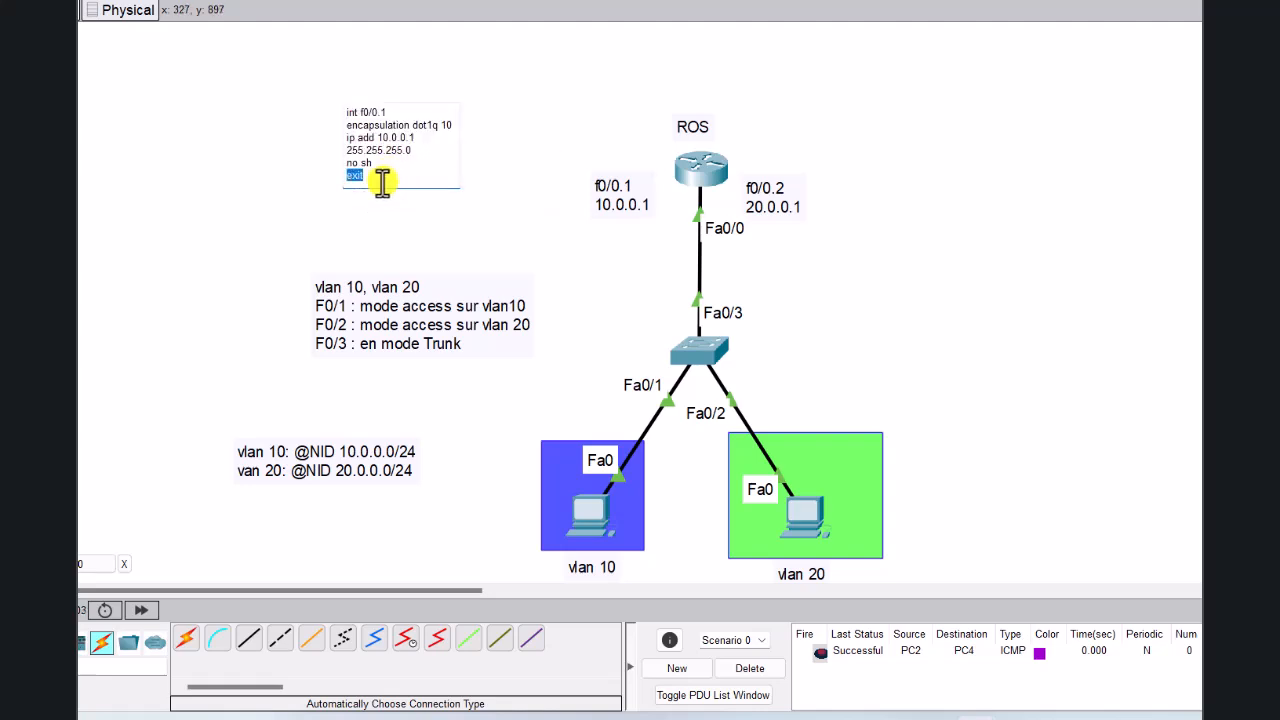
left_click_drag(391, 188, 316, 93)
key("ctrl+c")
left_click(886, 200)
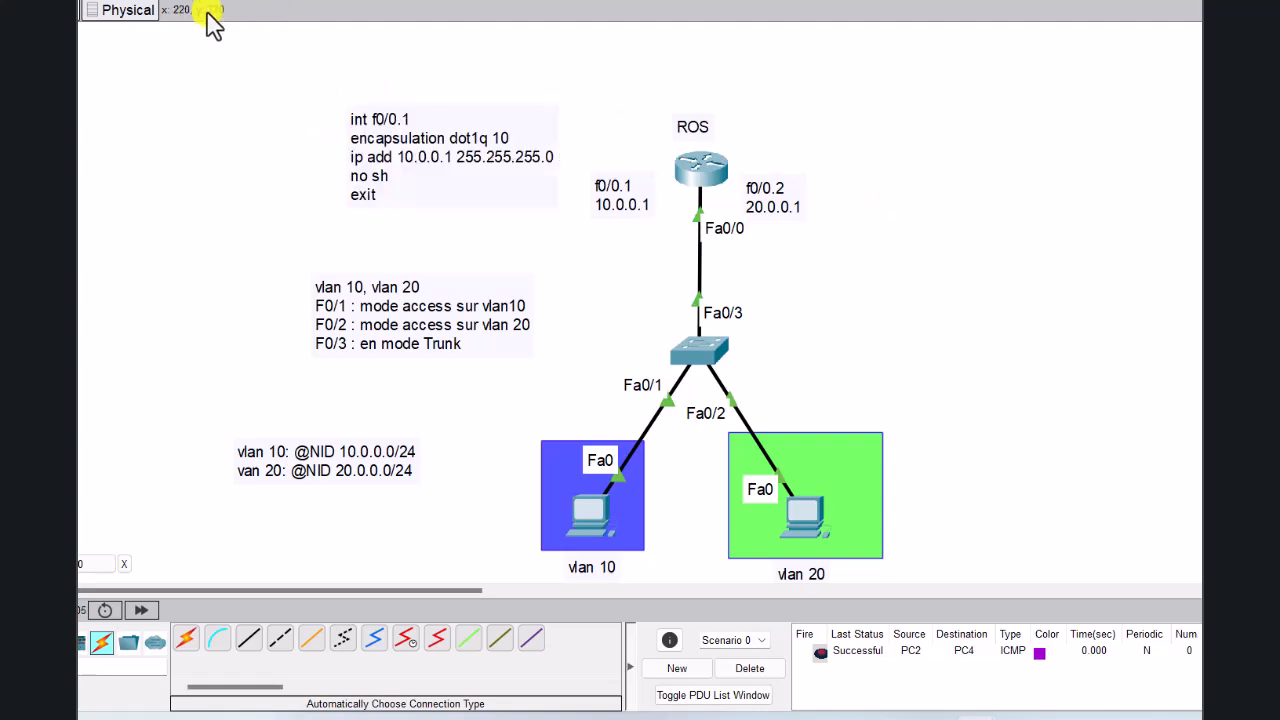
left_click(877, 140)
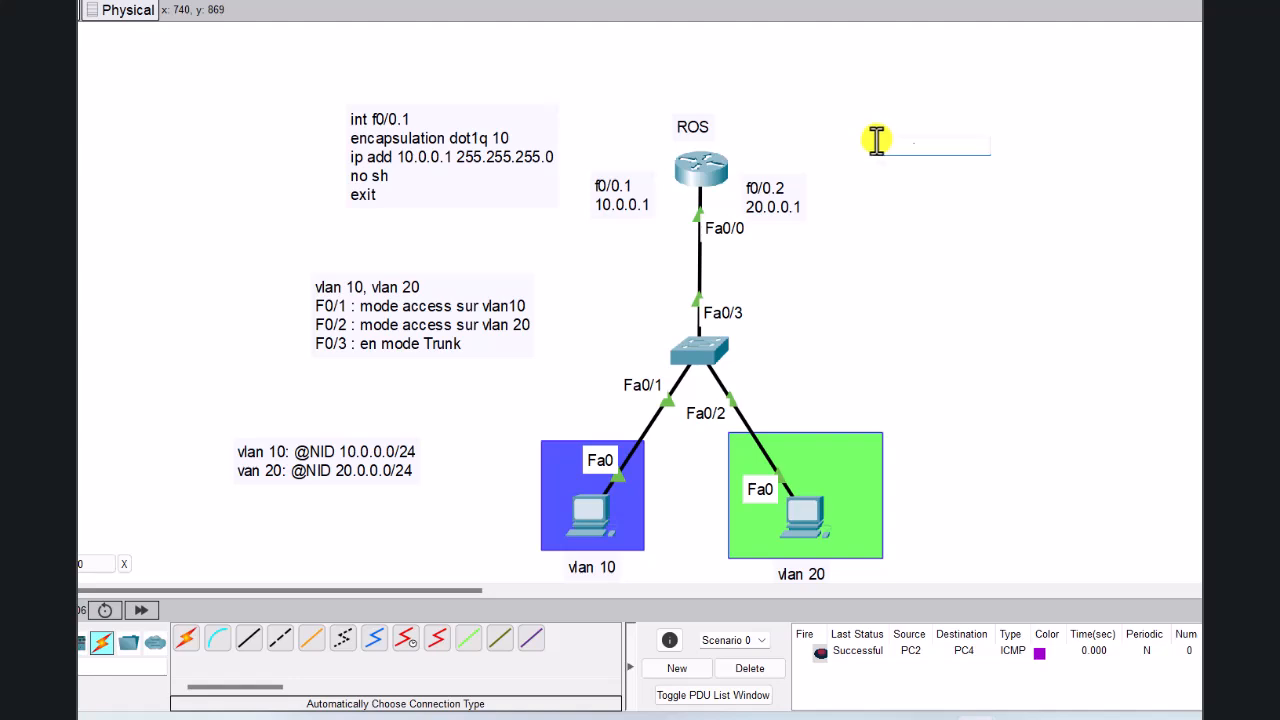
key("ctrl+v")
Step: Change the duplicated note to int f0/0.2 and encapsulation dot1q 20, and shift it closer to the router
double_click(913, 146)
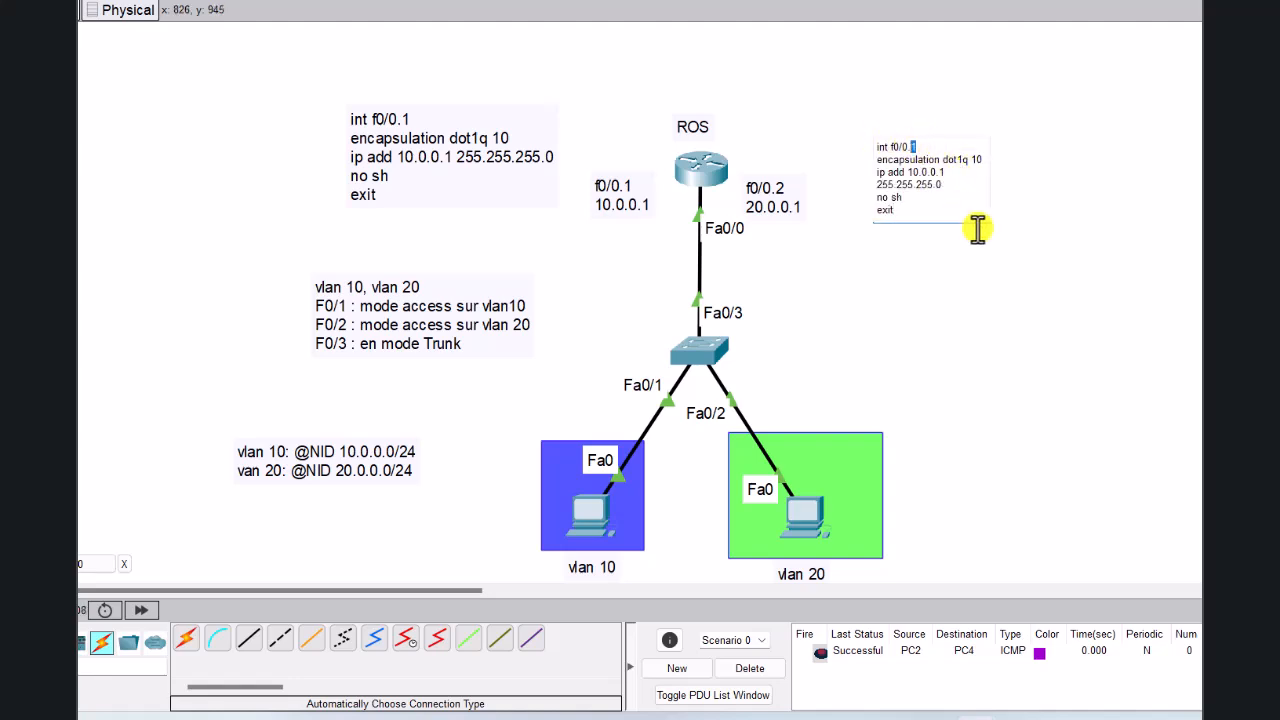
double_click(973, 159)
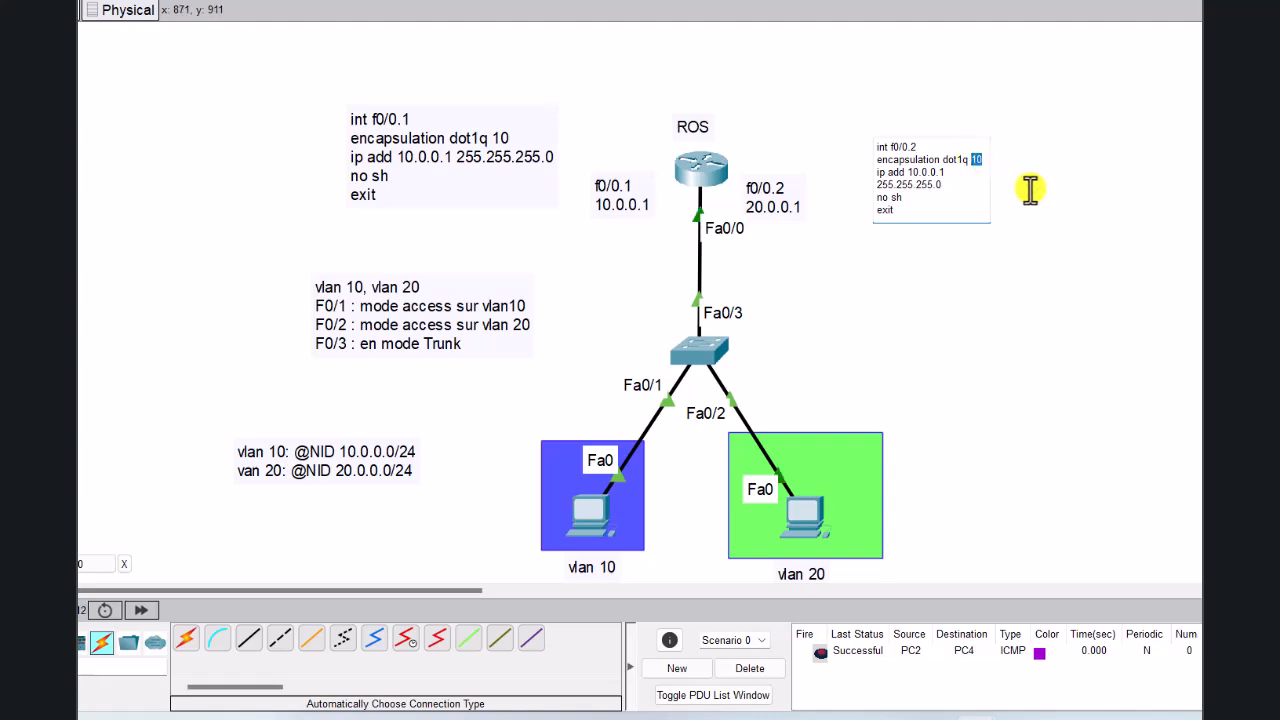
left_click(1020, 280)
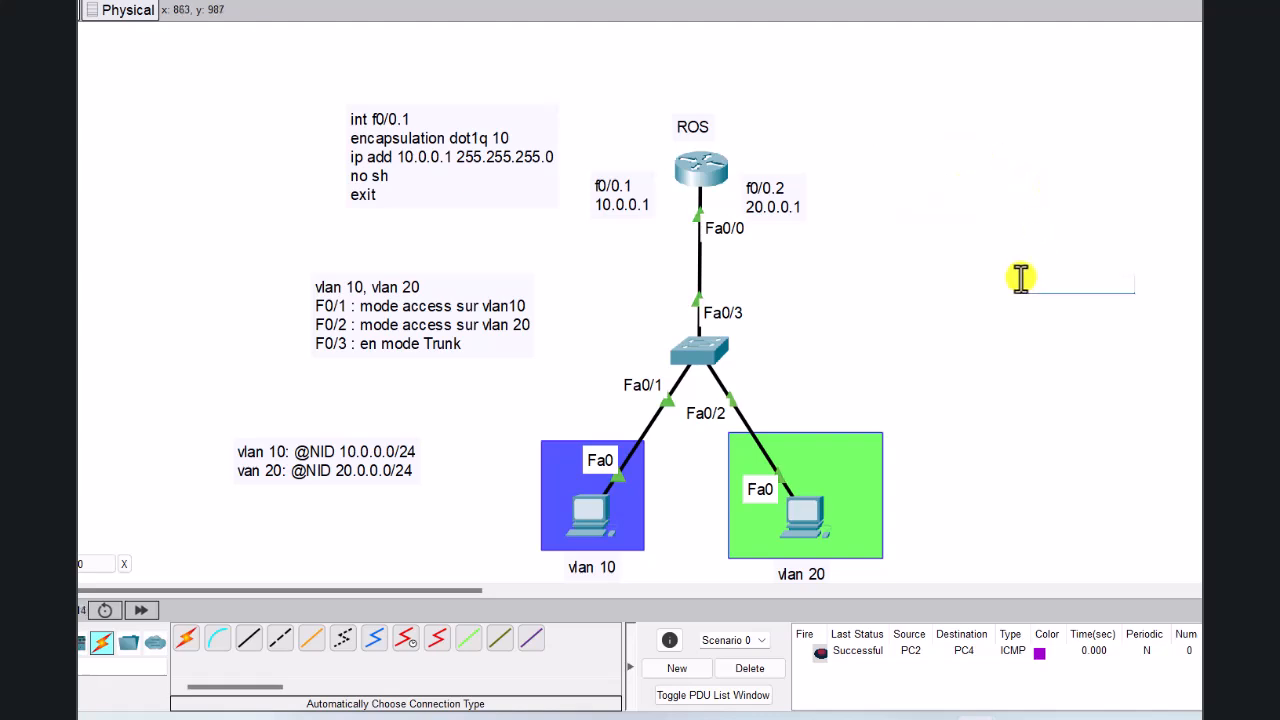
key("Escape")
left_click_drag(914, 158, 870, 141)
left_click(871, 163)
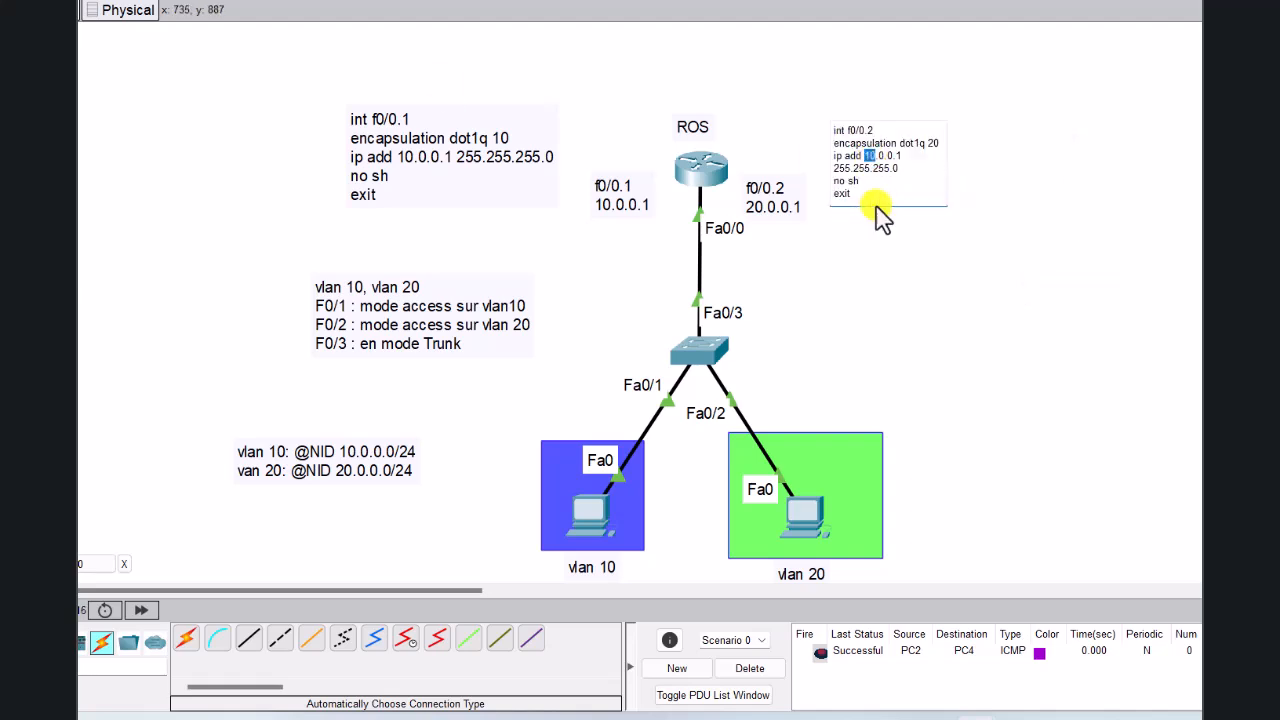
Step: Exit f0/0.1 on the router and try to configure f0/0.2 from the copied note with dot1q 20 and address 10.0.0.1 255.255.255.0
left_click_drag(886, 214, 820, 125)
key("ctrl+c")
left_click(943, 329)
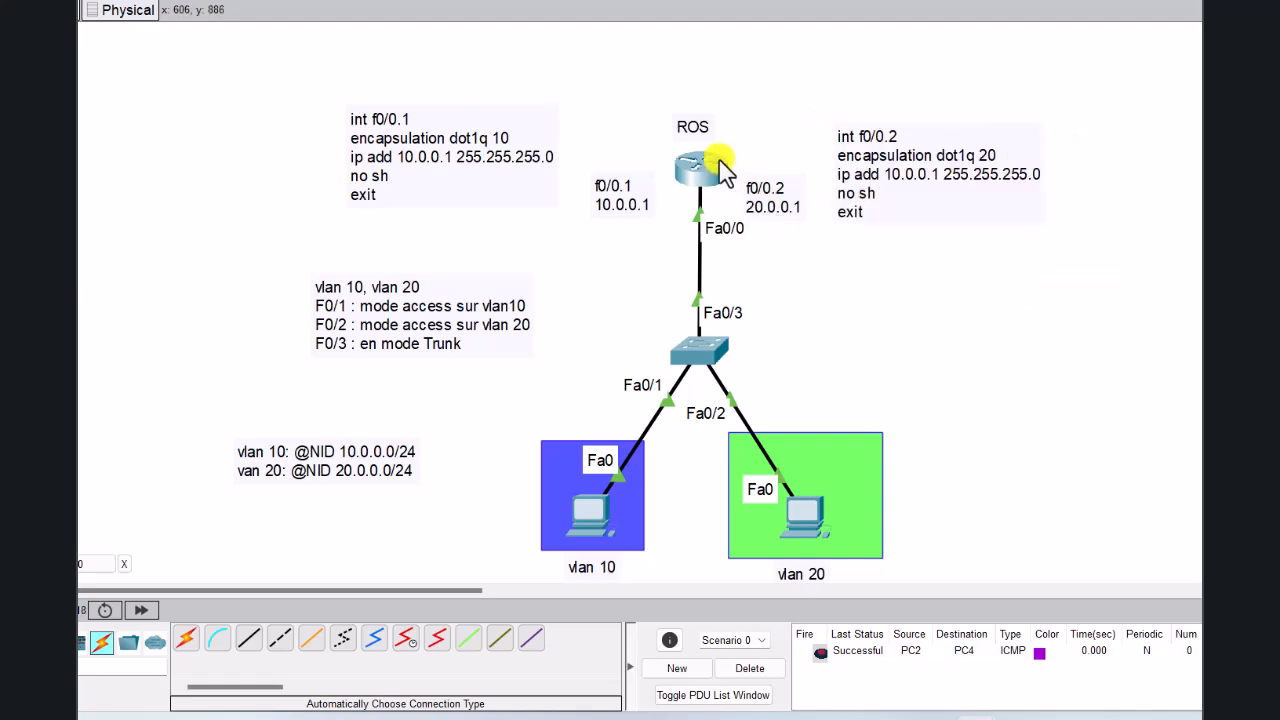
left_click(720, 168)
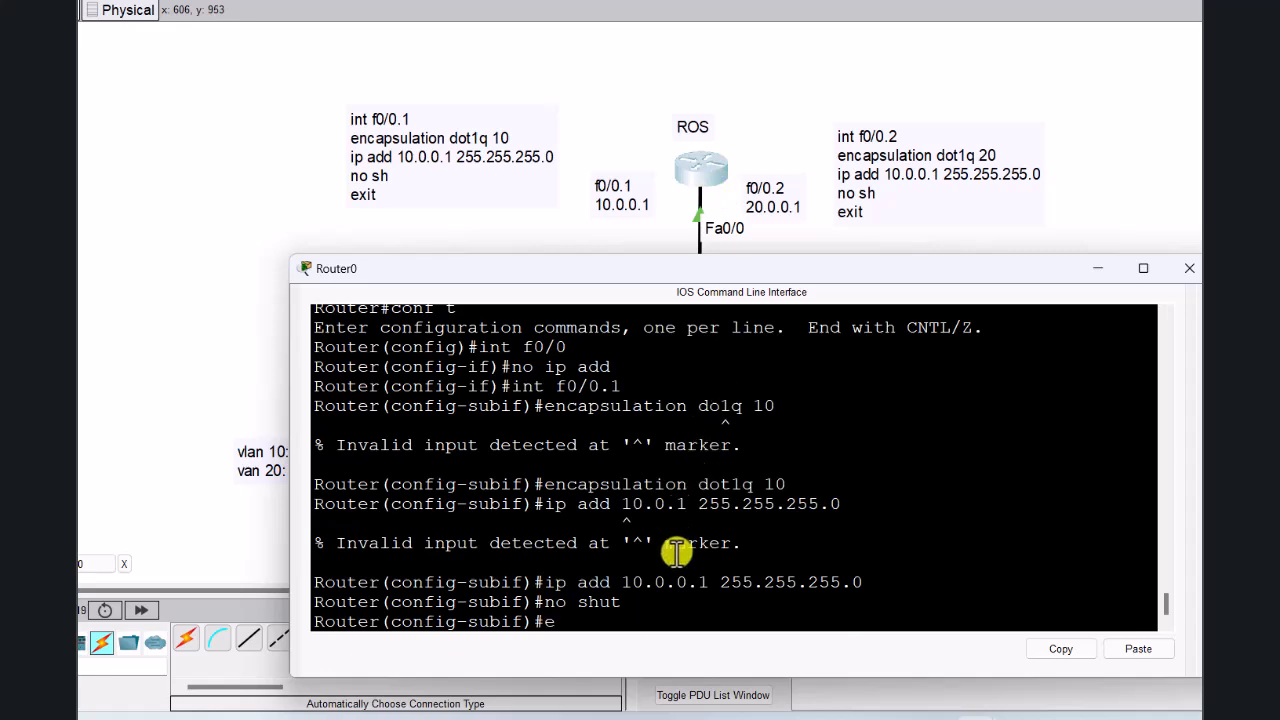
key("Return")
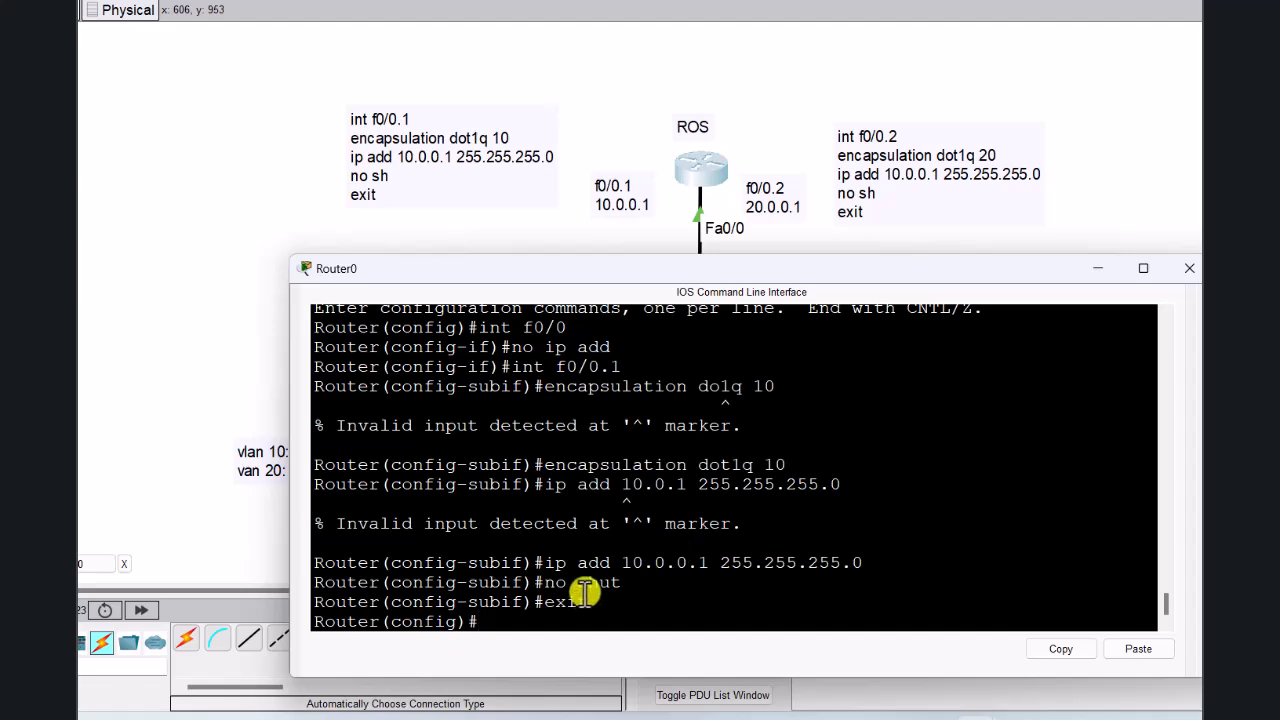
right_click(502, 620)
left_click(545, 646)
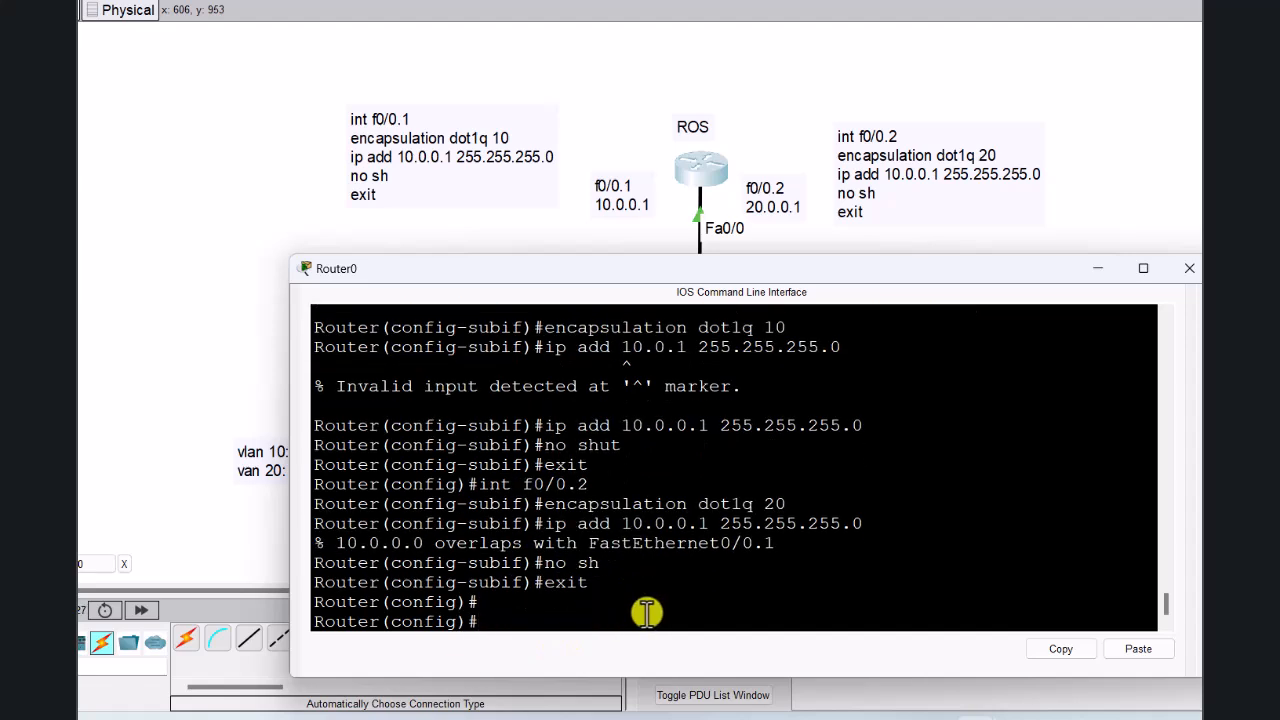
double_click(450, 543)
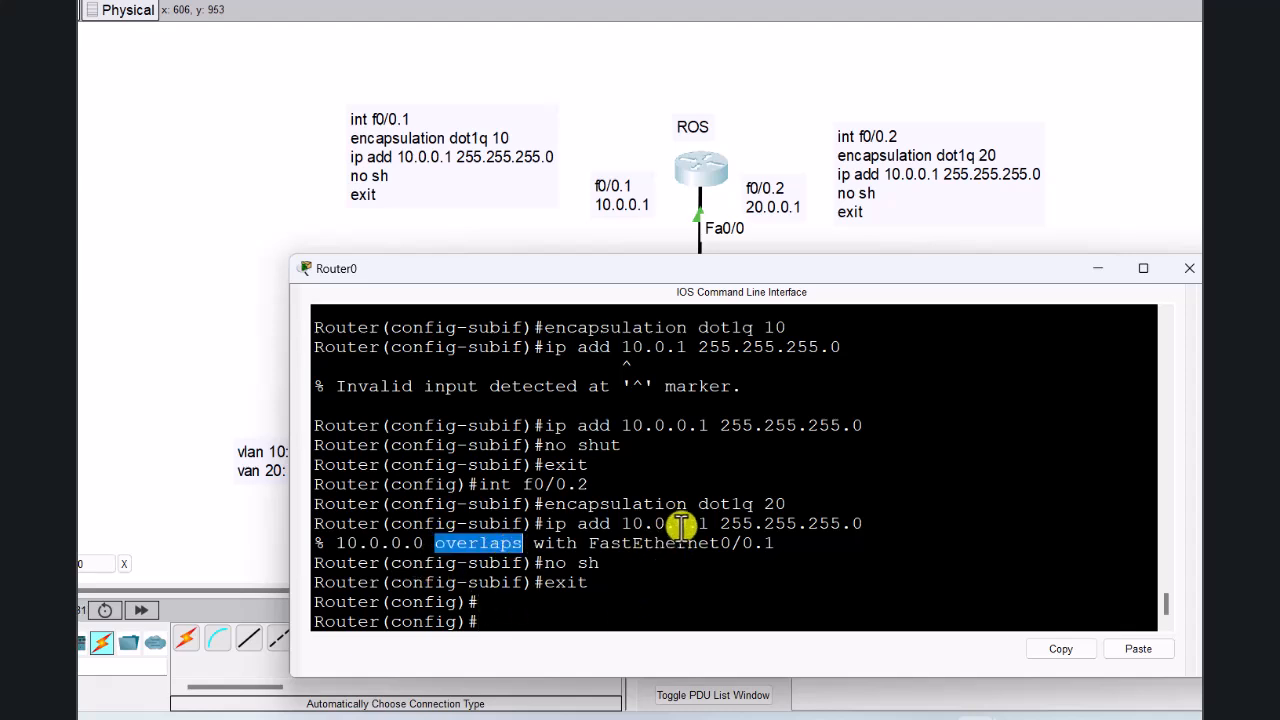
Step: Change the IP address in the f0/0.2 command note to 10.0.0.2
left_click(923, 181)
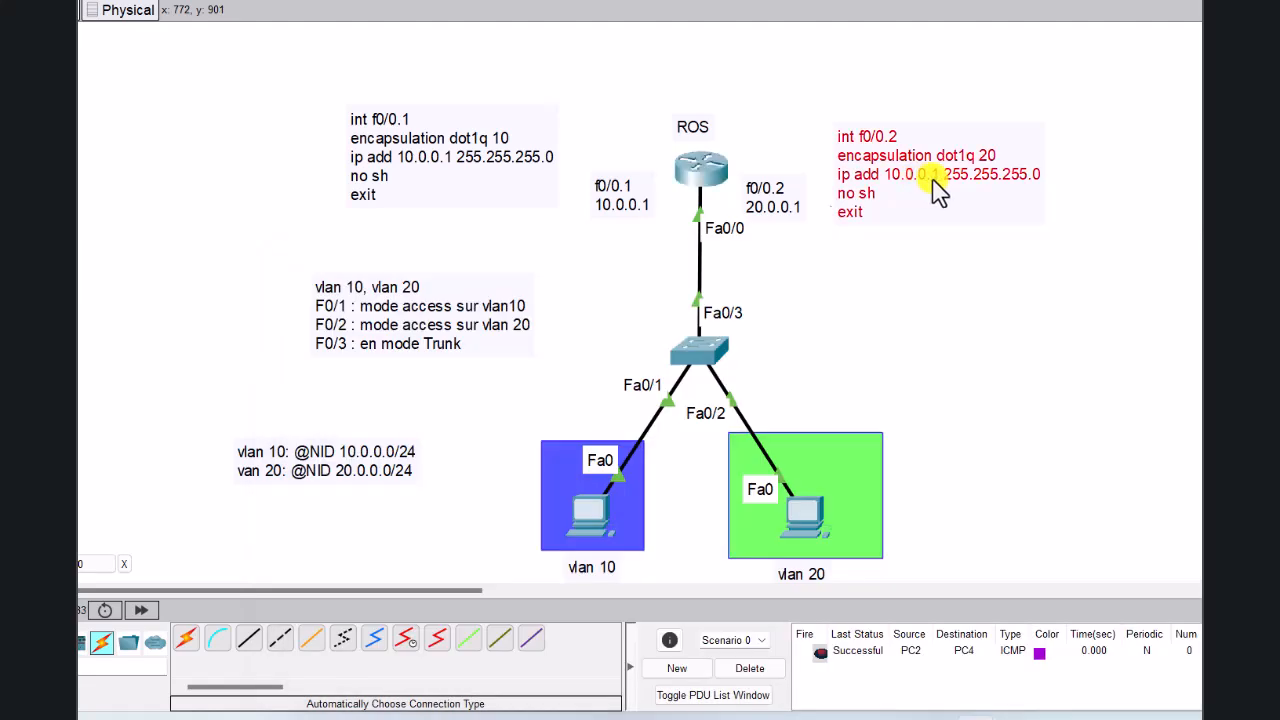
double_click(895, 158)
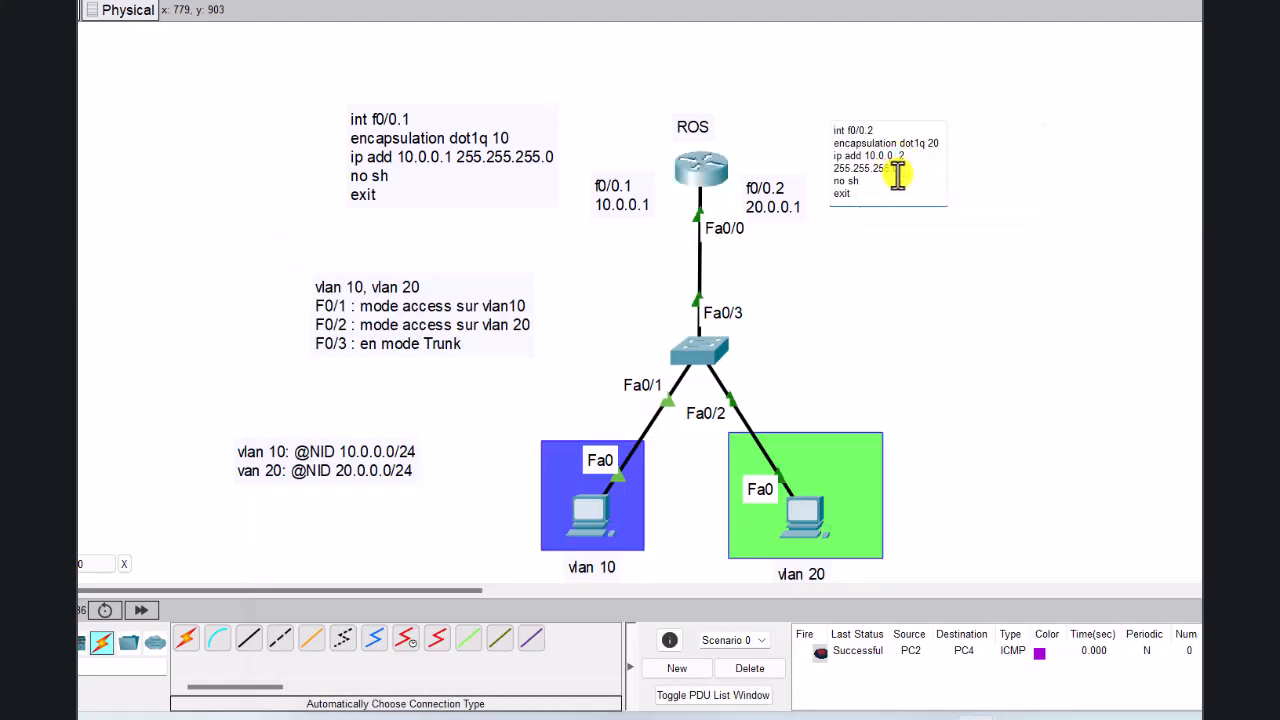
left_click(898, 155)
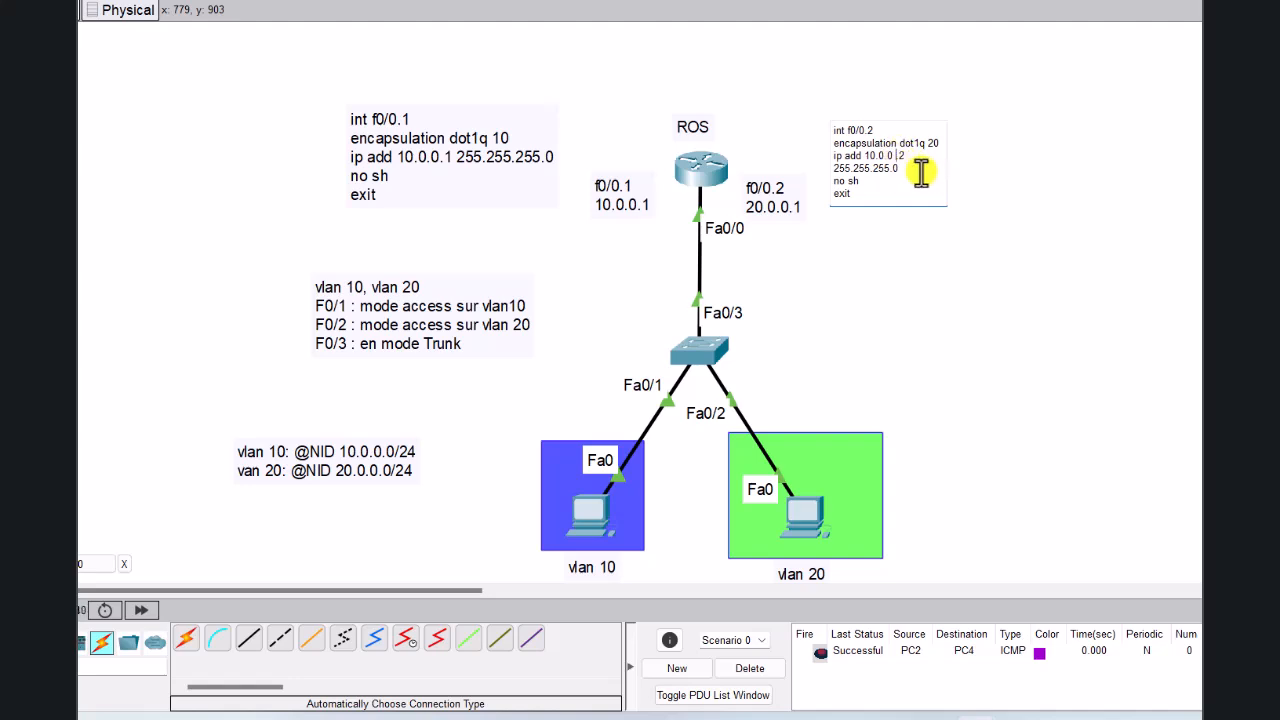
Step: Copy the revised note into the router CLI and try to assign 10.0.0.2 255.255.255.0 to subinterface f0/0.2
left_click_drag(894, 190, 817, 126)
key("ctrl+c")
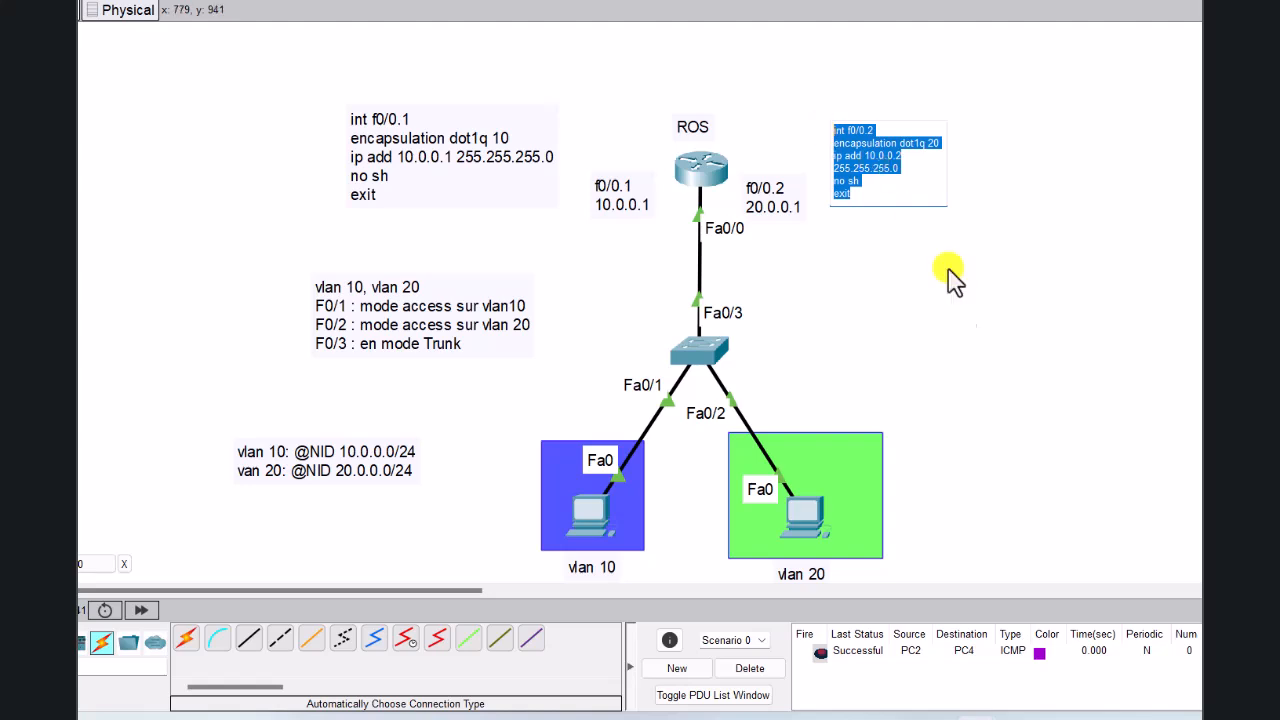
left_click(957, 303)
left_click(700, 171)
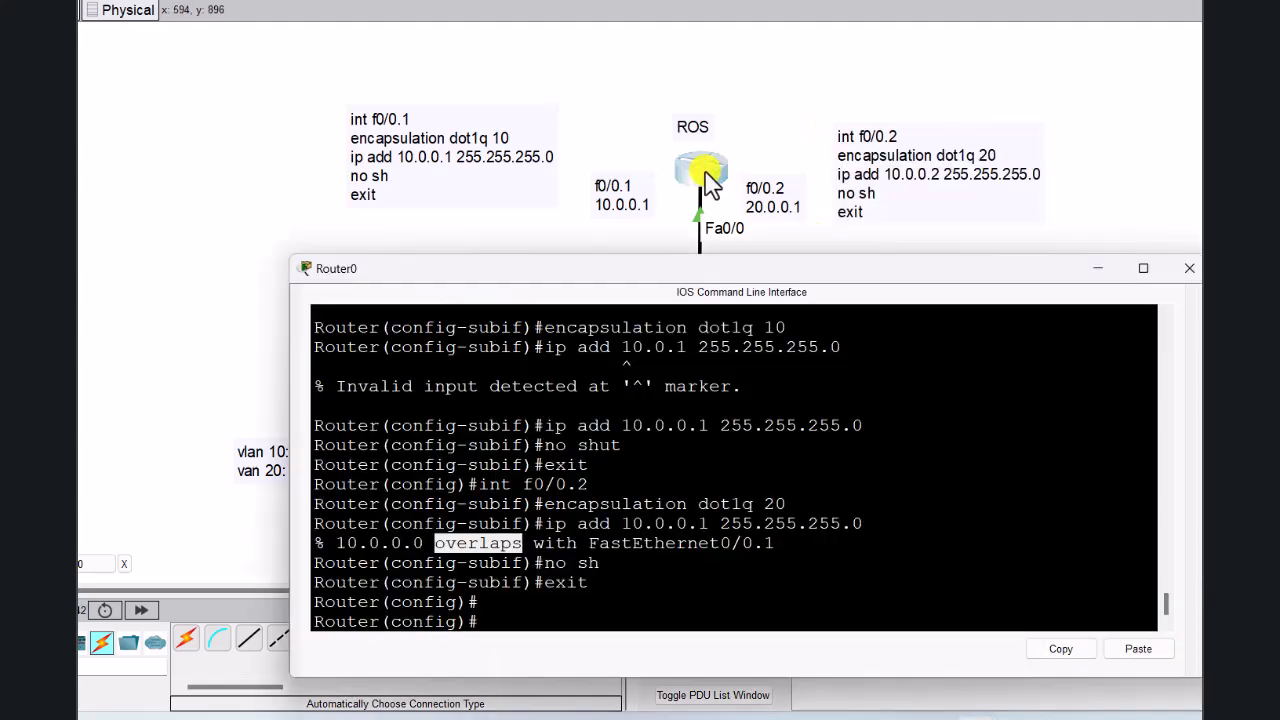
left_click(531, 608)
right_click(535, 614)
left_click(598, 646)
key("Return")
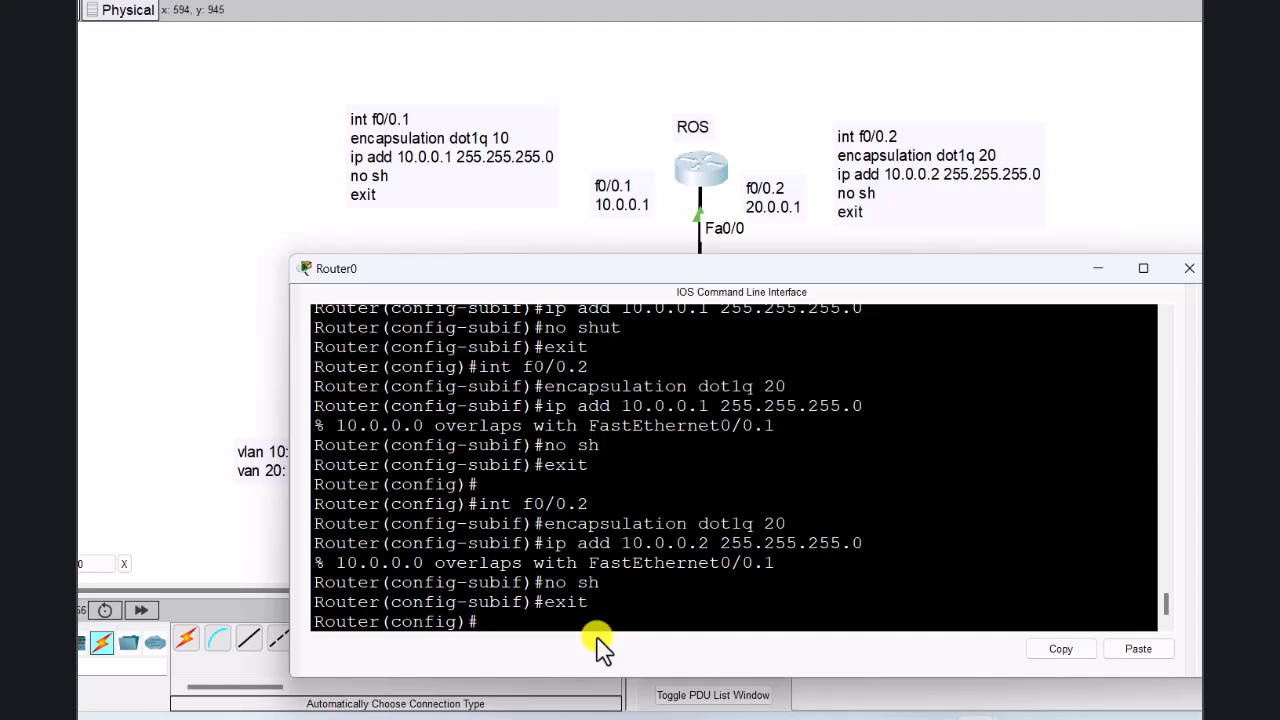
key("Return")
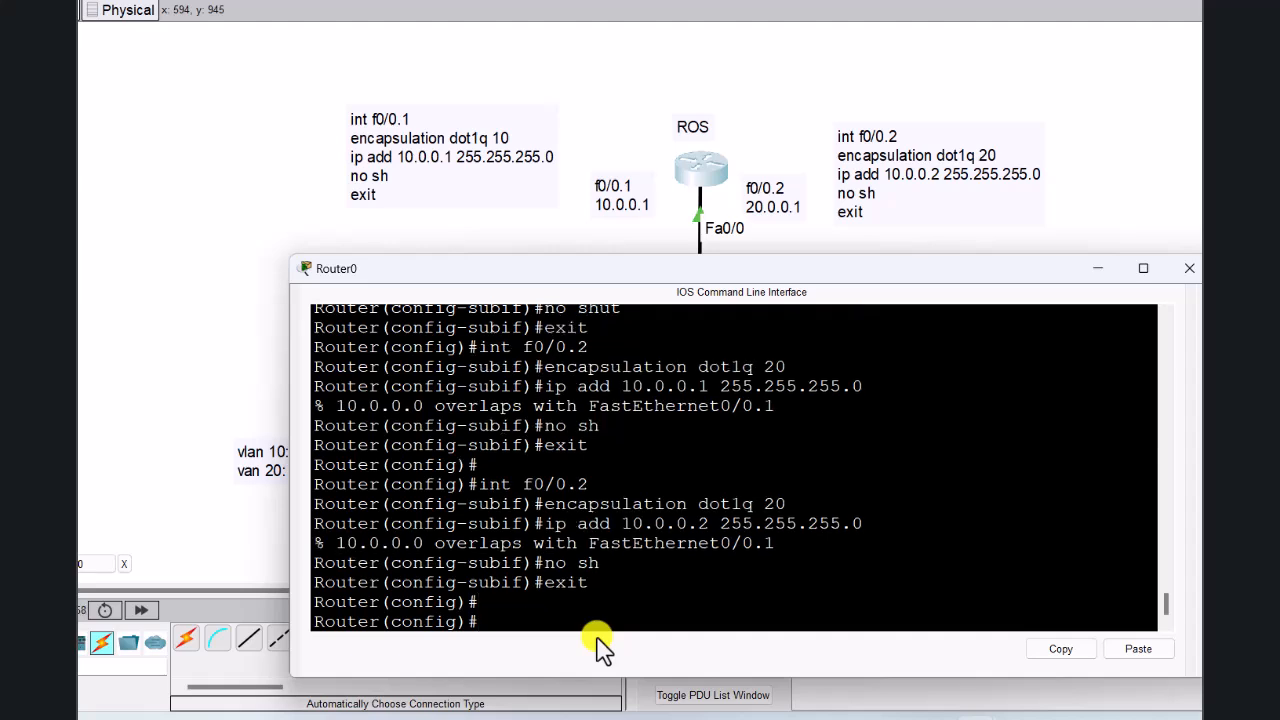
Step: Hide the router window and set the IP address in the f0/0.2 command note to 20.0.0.1
left_click(1100, 272)
double_click(900, 177)
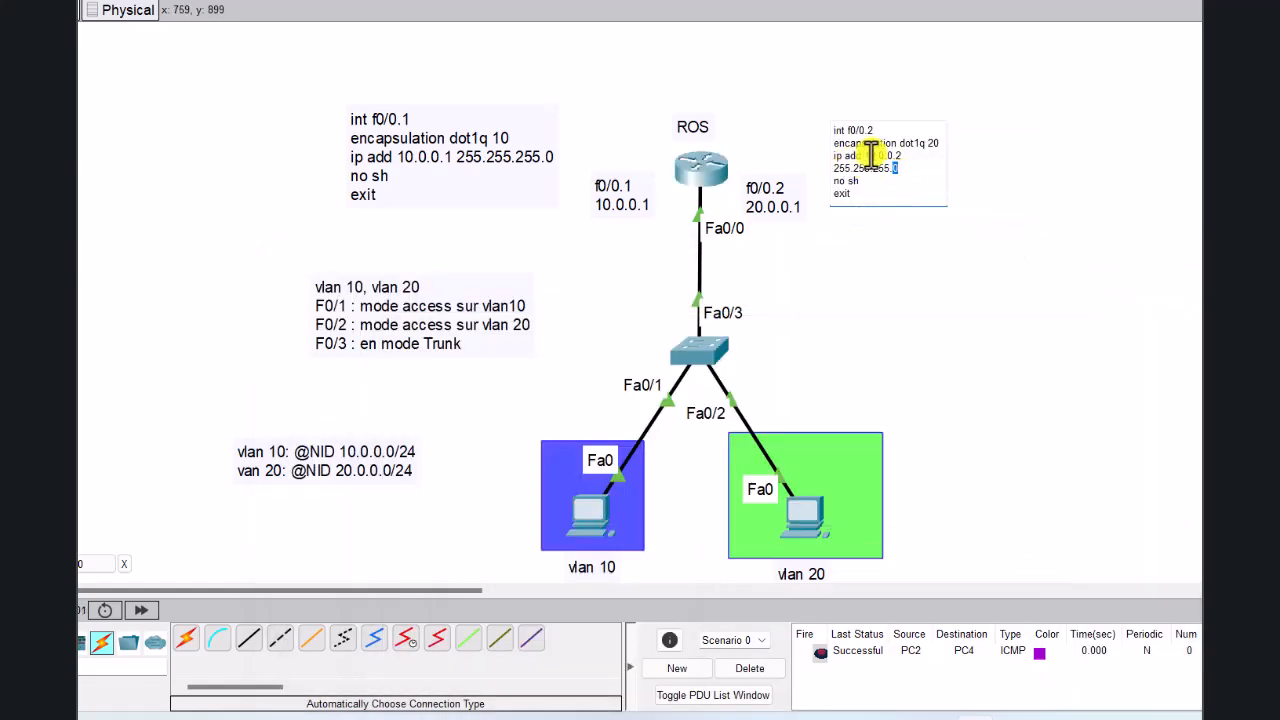
left_click(864, 153)
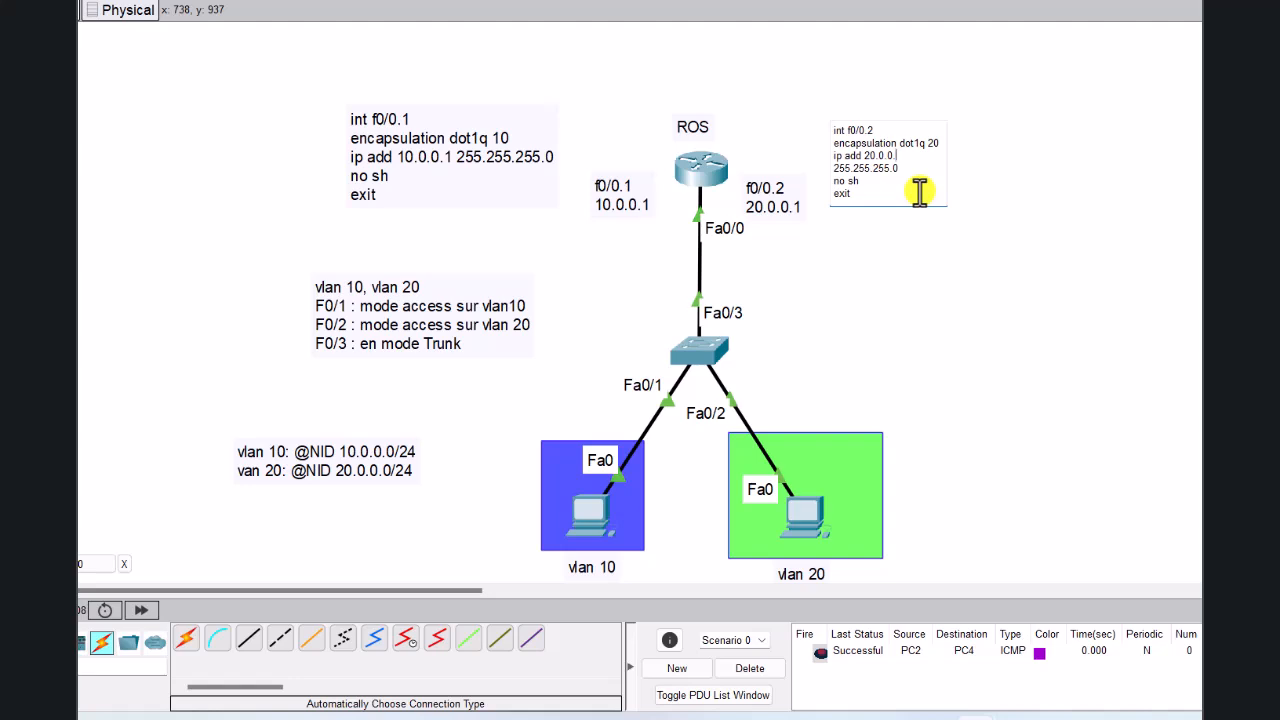
left_click(934, 283)
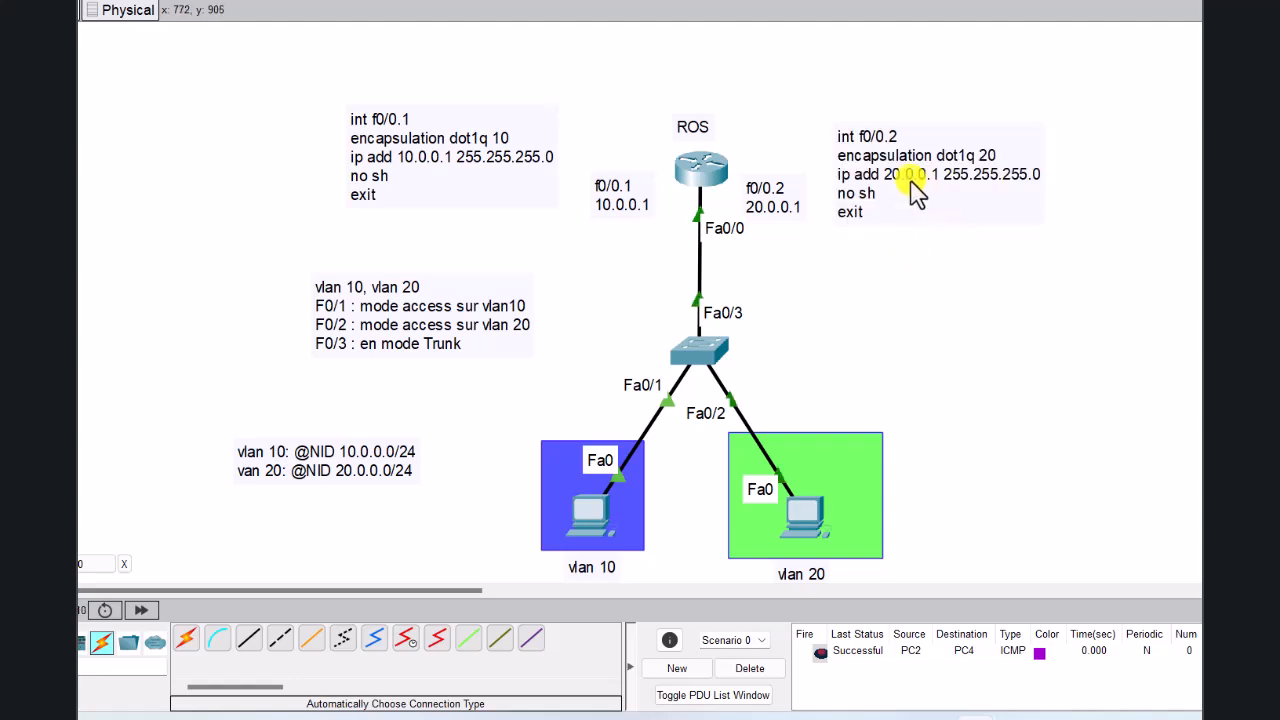
Step: Copy the f0/0.2 note's commands into the router CLI and run them, applying dot1q 20, address 20.0.0.1 255.255.255.0 and no sh
scroll(850, 400, "down", 1)
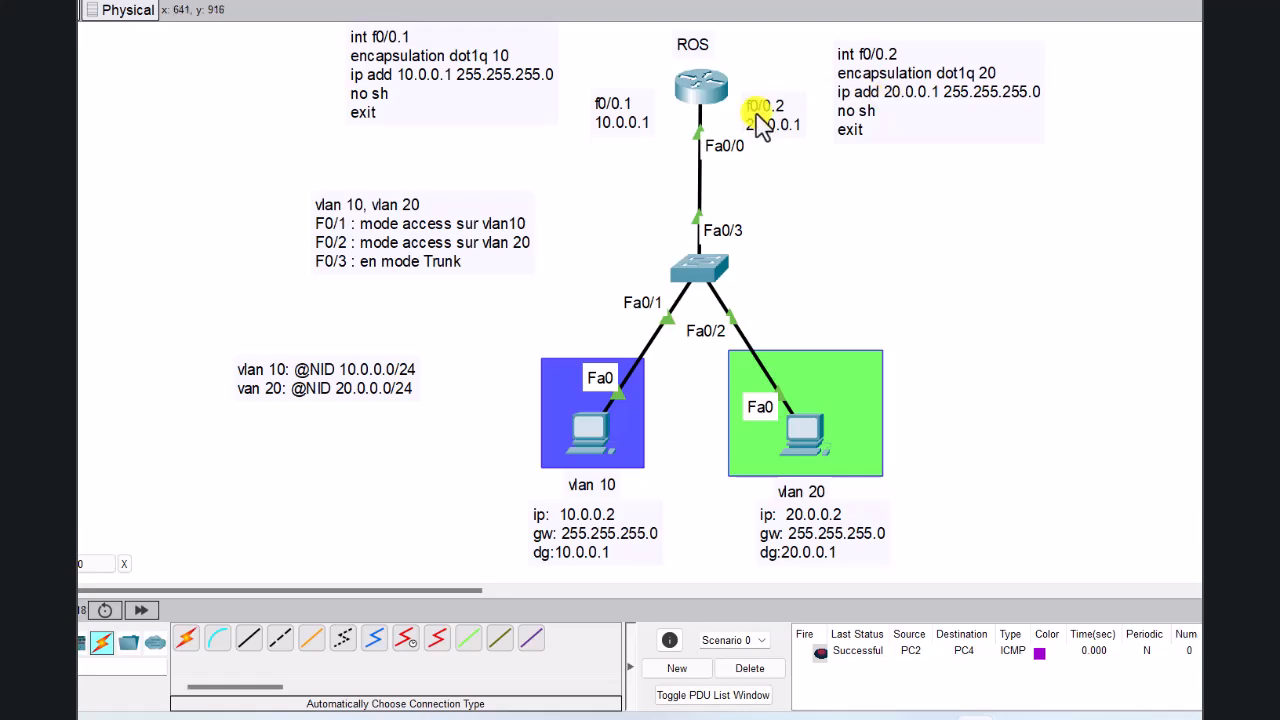
double_click(880, 122)
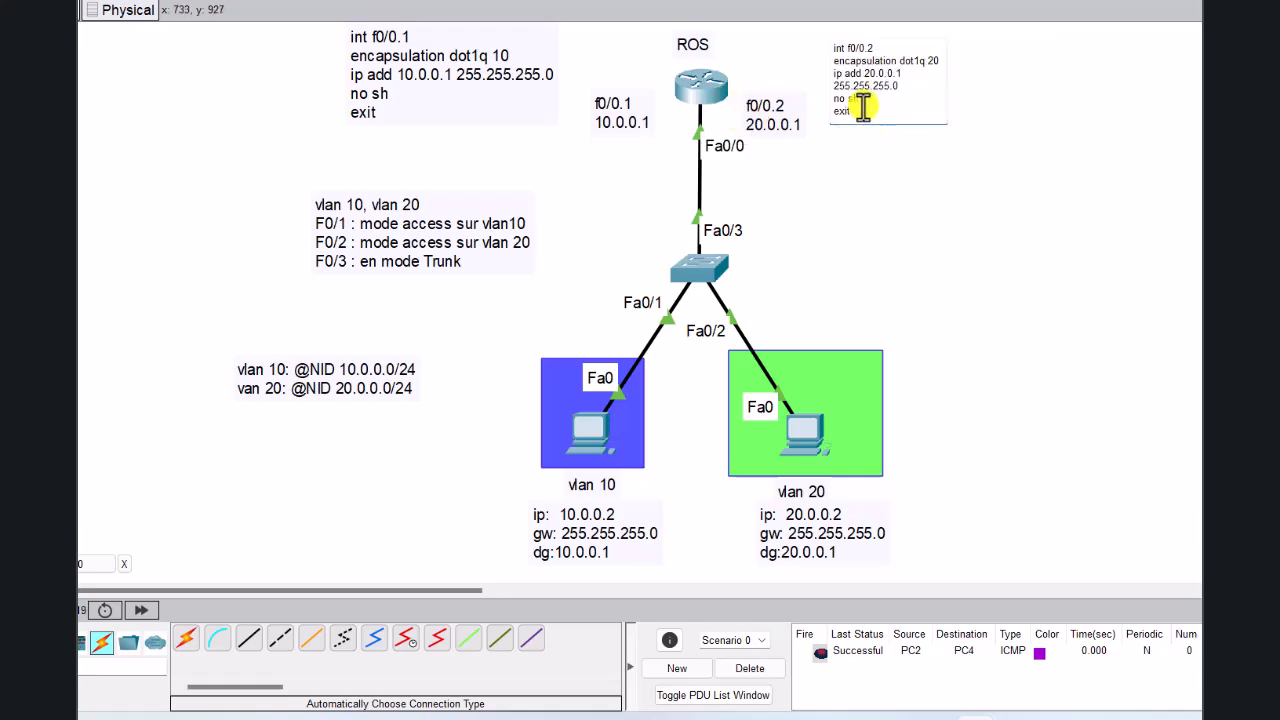
left_click_drag(874, 137, 828, 30)
key("ctrl+c")
left_click(873, 150)
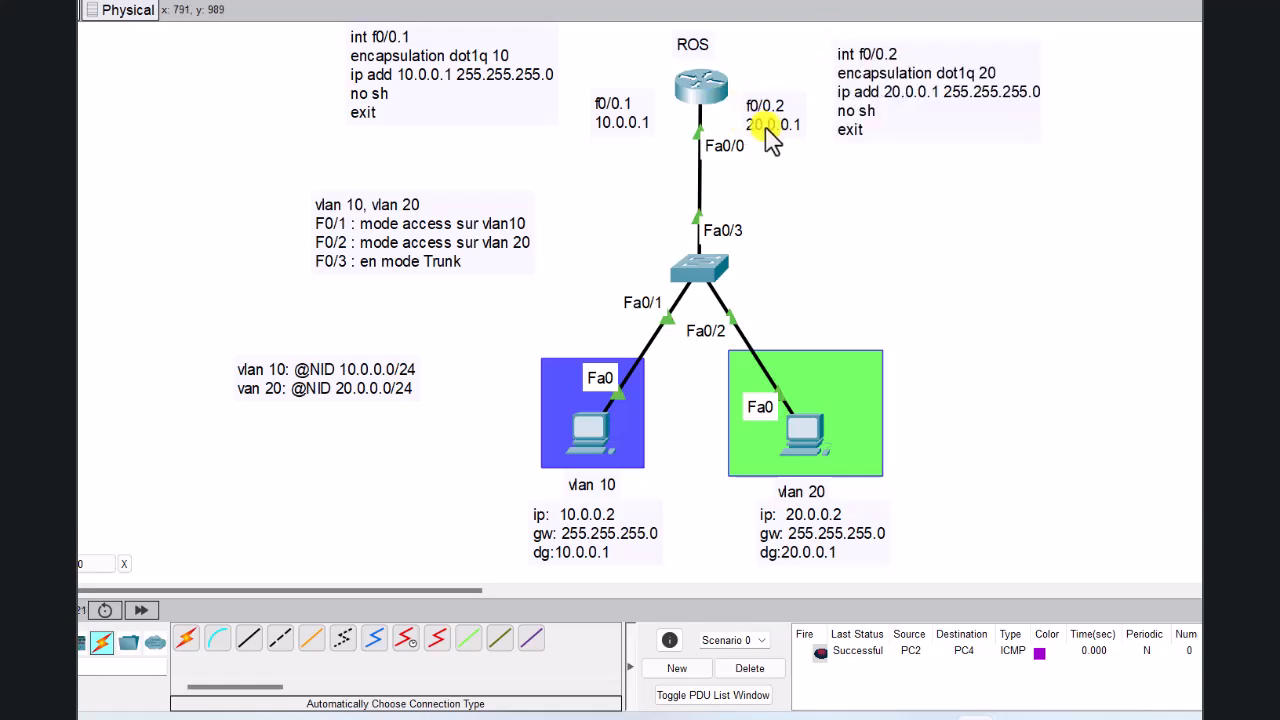
left_click(700, 86)
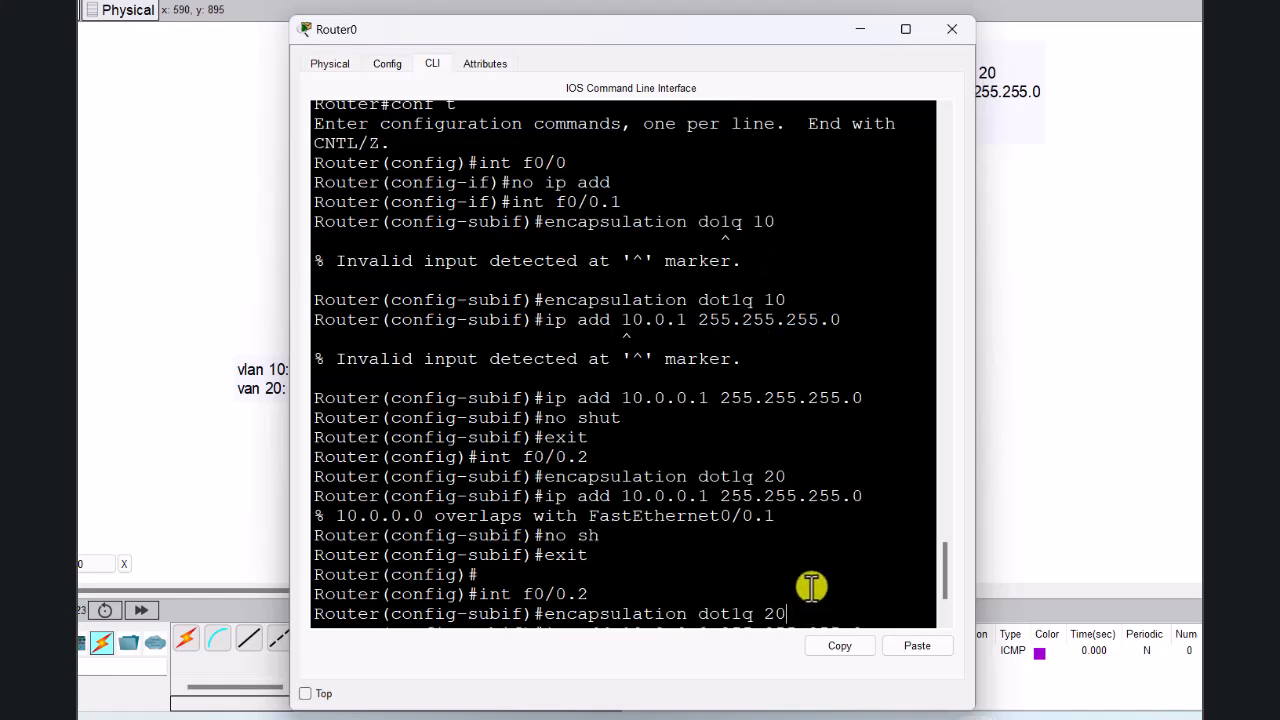
key("Return")
key("Return")
key("Return")
key("Return")
key("Return")
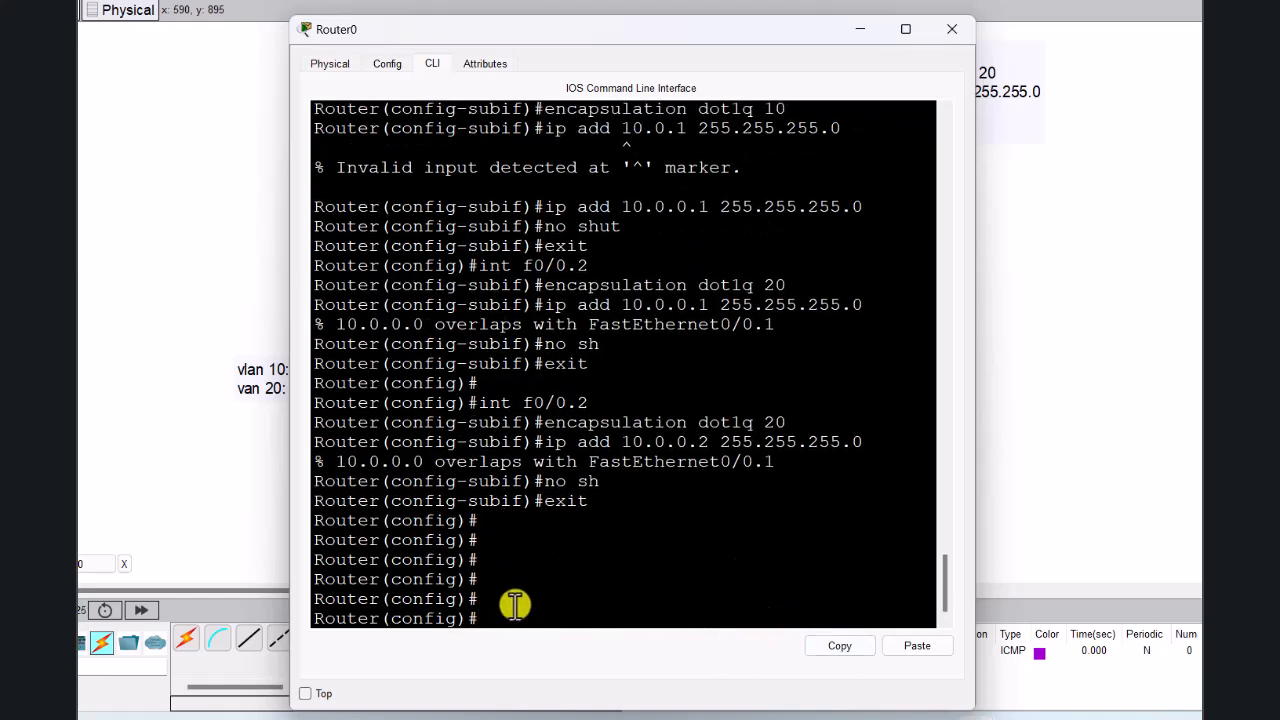
key("ctrl+v")
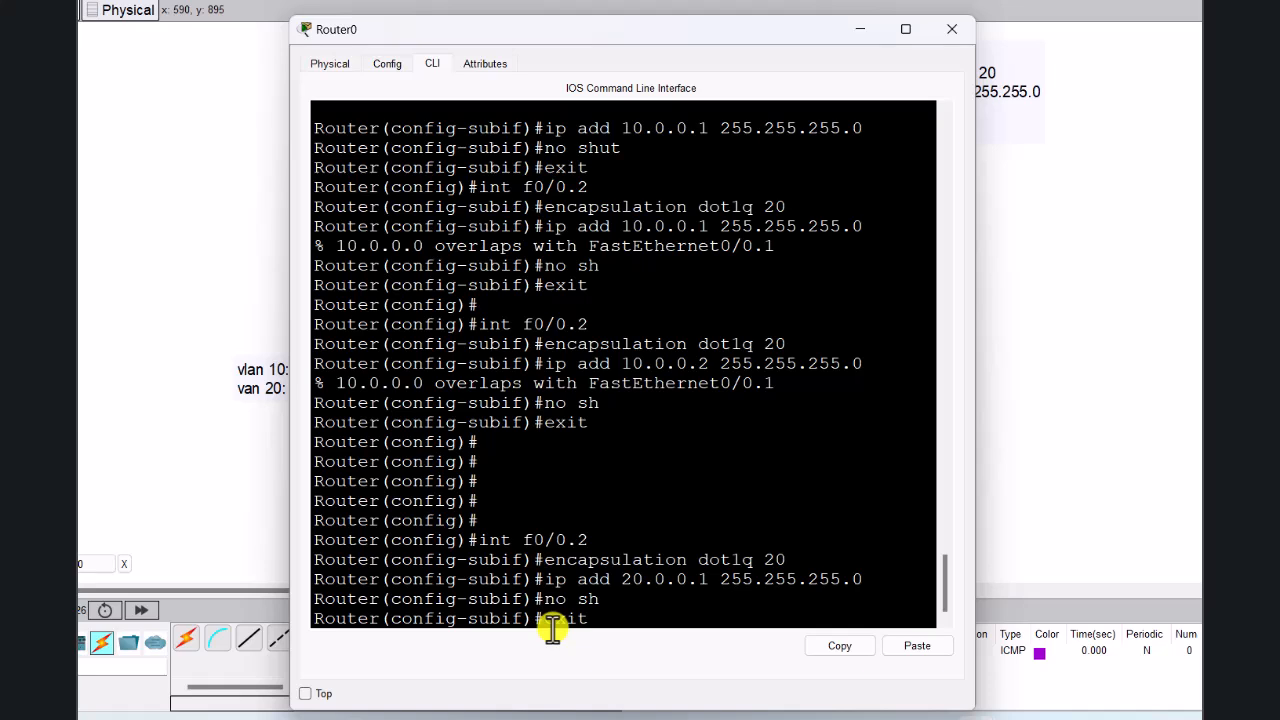
key("Return")
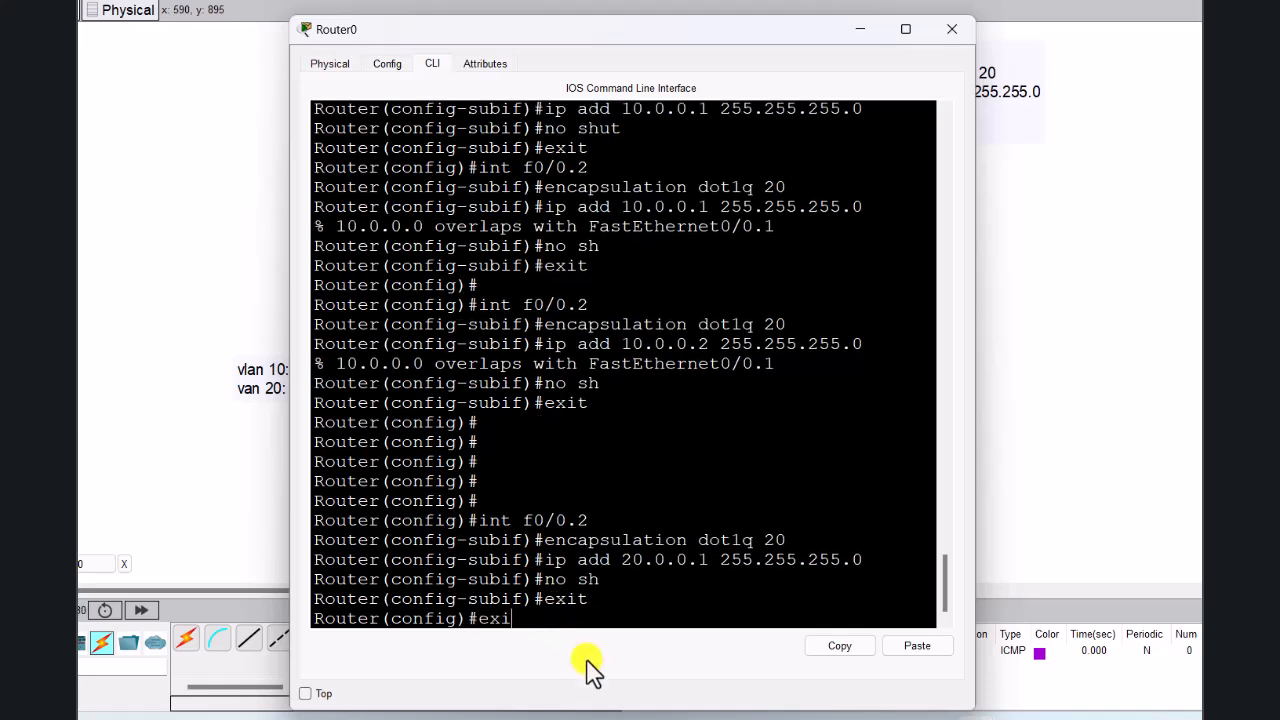
Step: Exit global configuration mode on the router and move its window aside to uncover the VLAN 10 PC
key("Return")
key("Return")
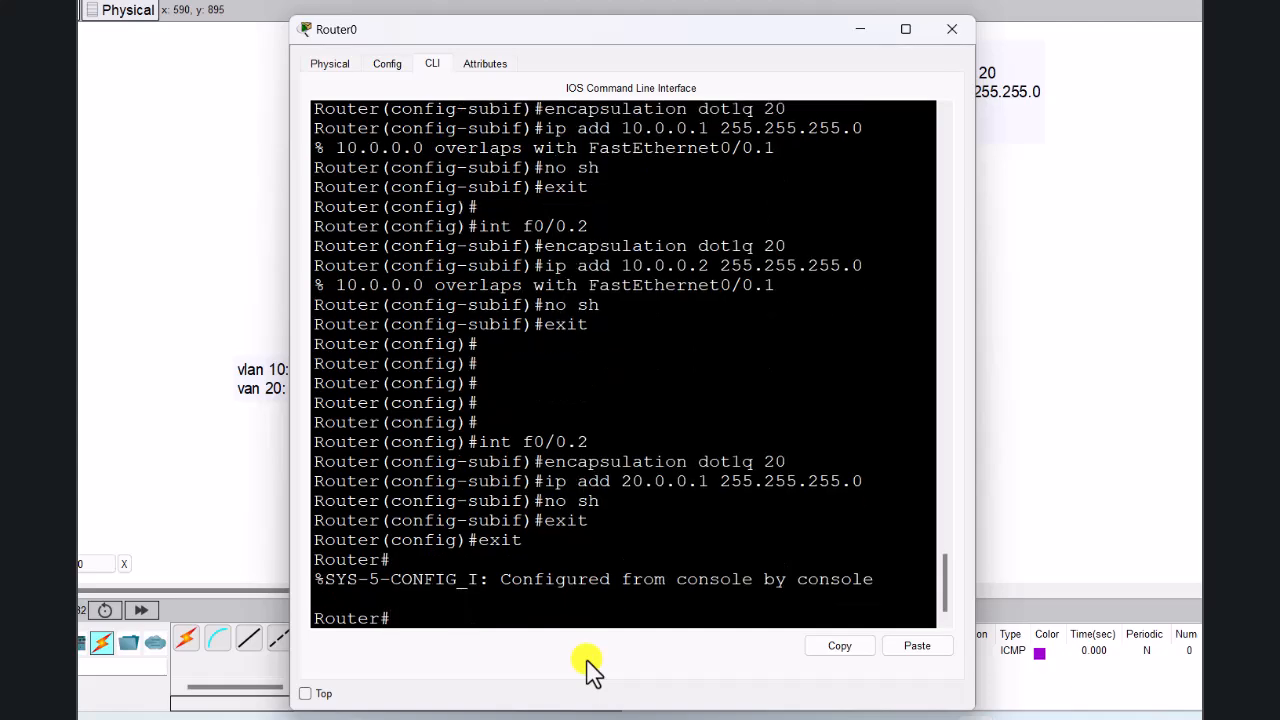
left_click_drag(678, 35, 1157, 20)
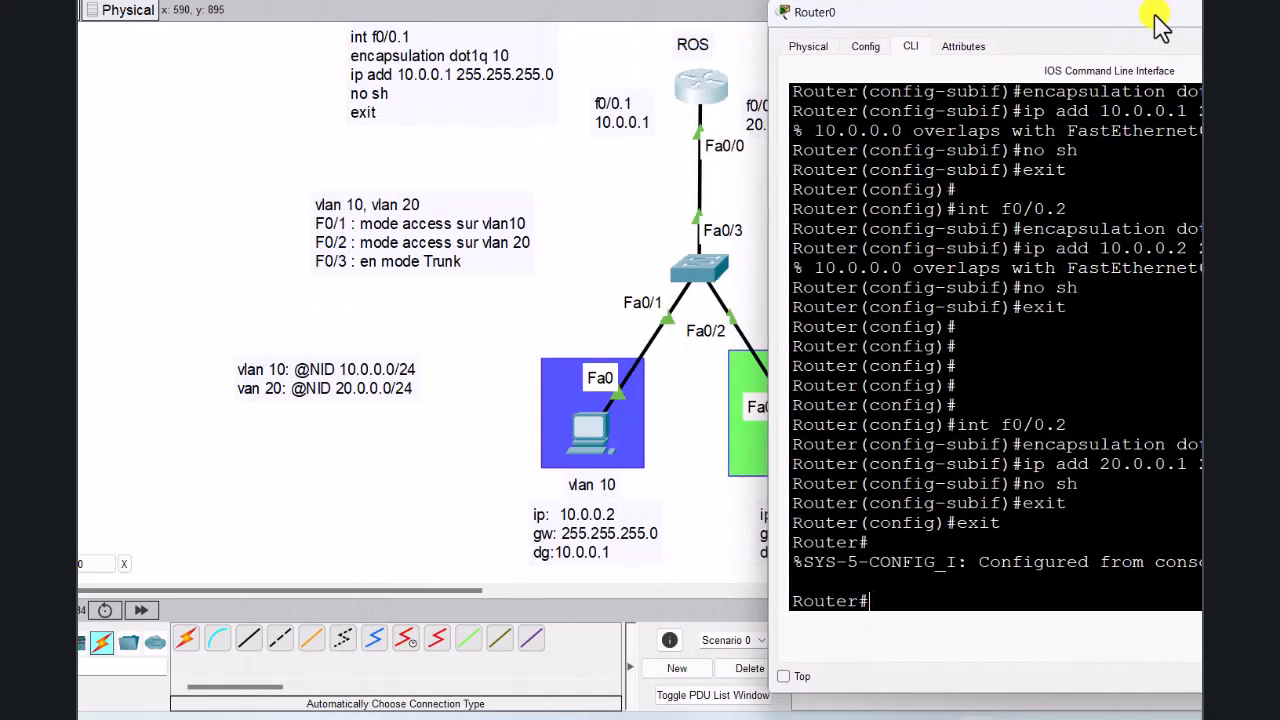
Step: Display the router's routing table with sh ip route and reposition its window so the full output is readable
left_click_drag(862, 18, 818, 10)
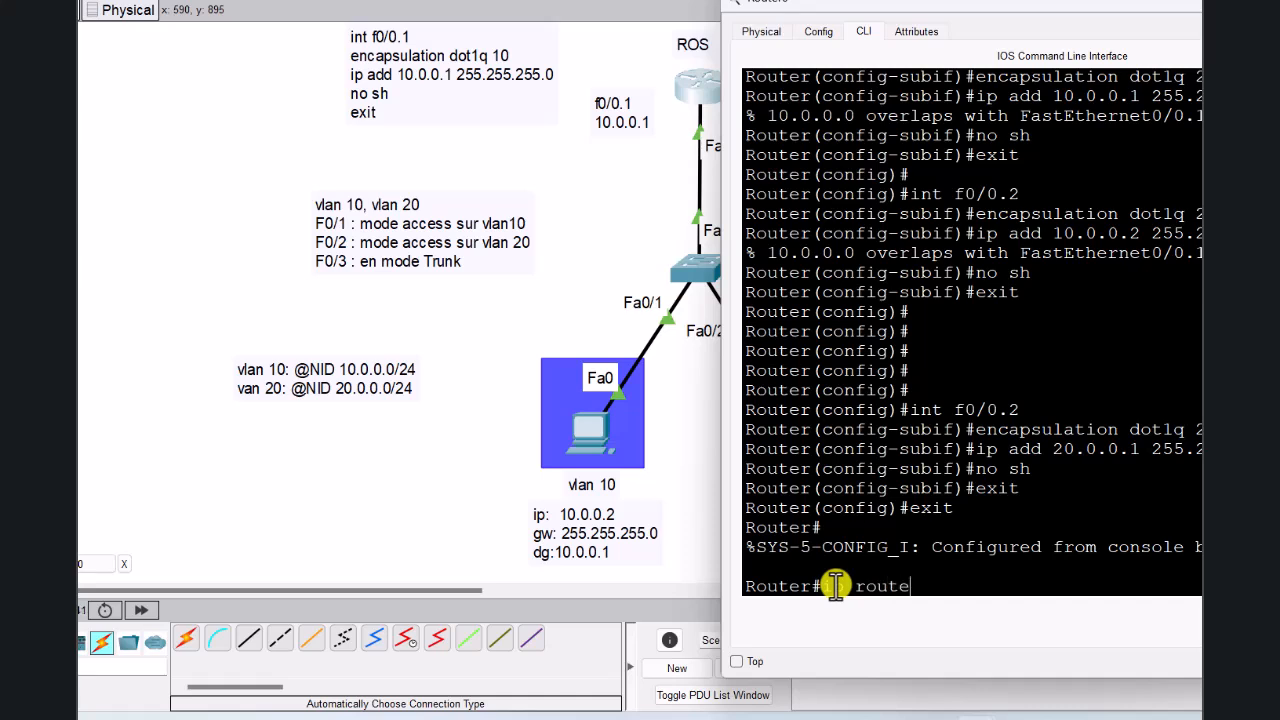
key("Return")
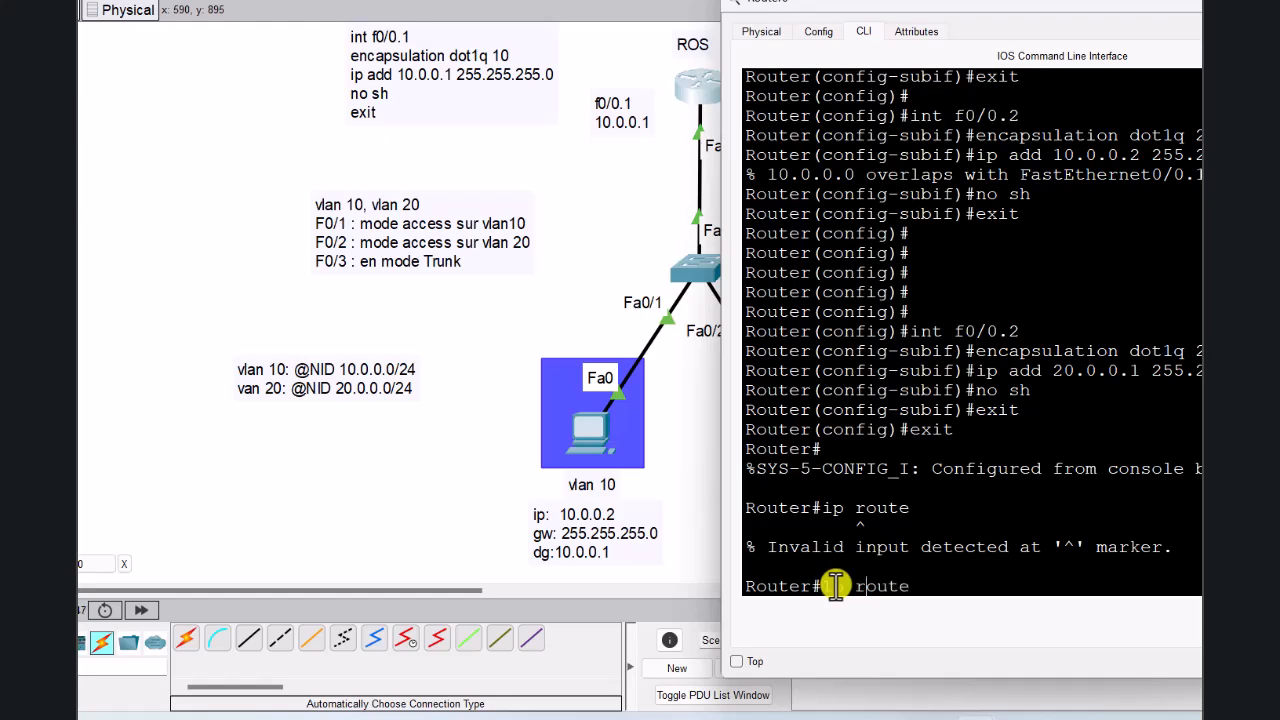
key("Return")
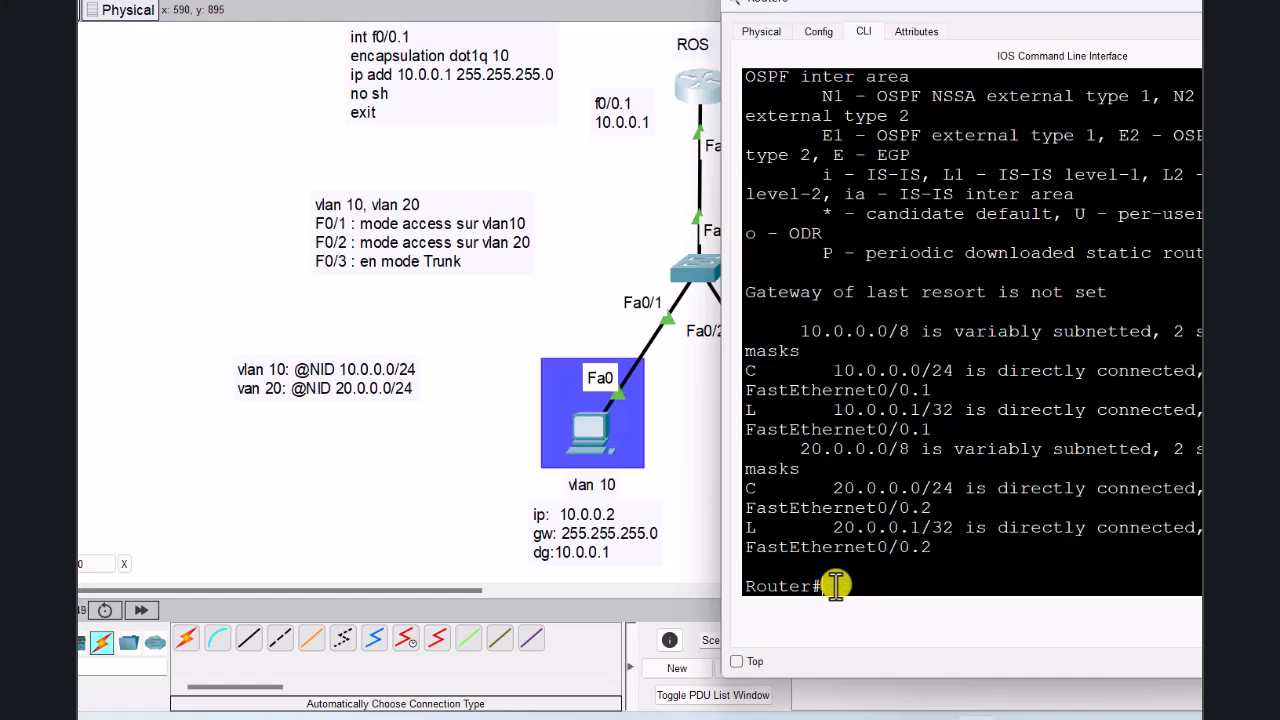
left_click_drag(720, 390, 236, 372)
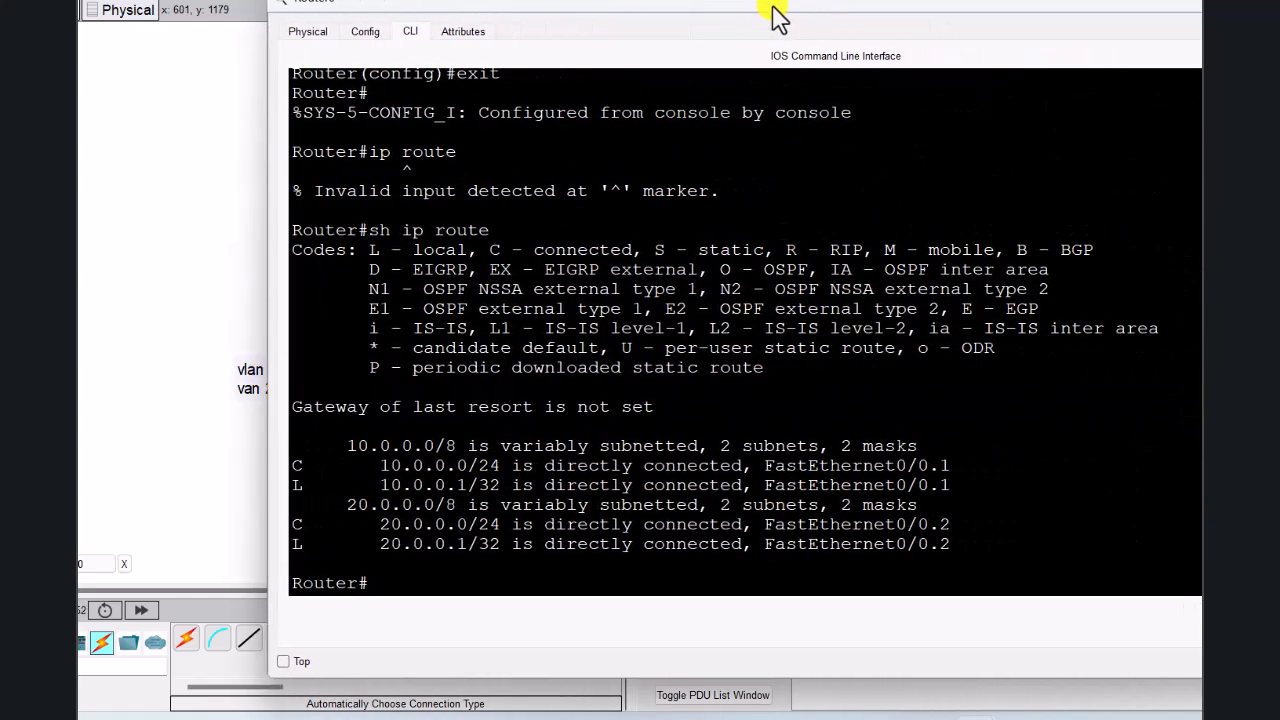
left_click_drag(776, 14, 623, 14)
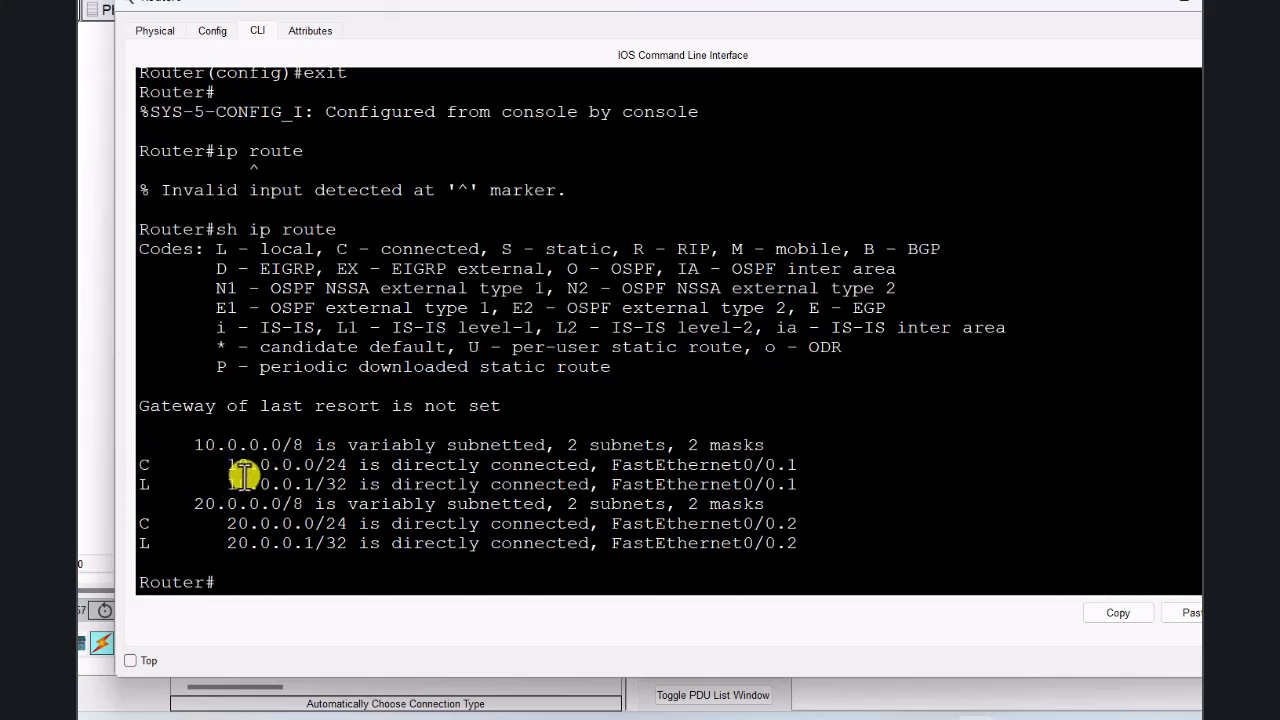
Step: Examine the connected routes for 10.0.0.0/24 and 20.0.0.0/24, highlighting their networks and the subinterfaces they use
left_click_drag(797, 465, 767, 465)
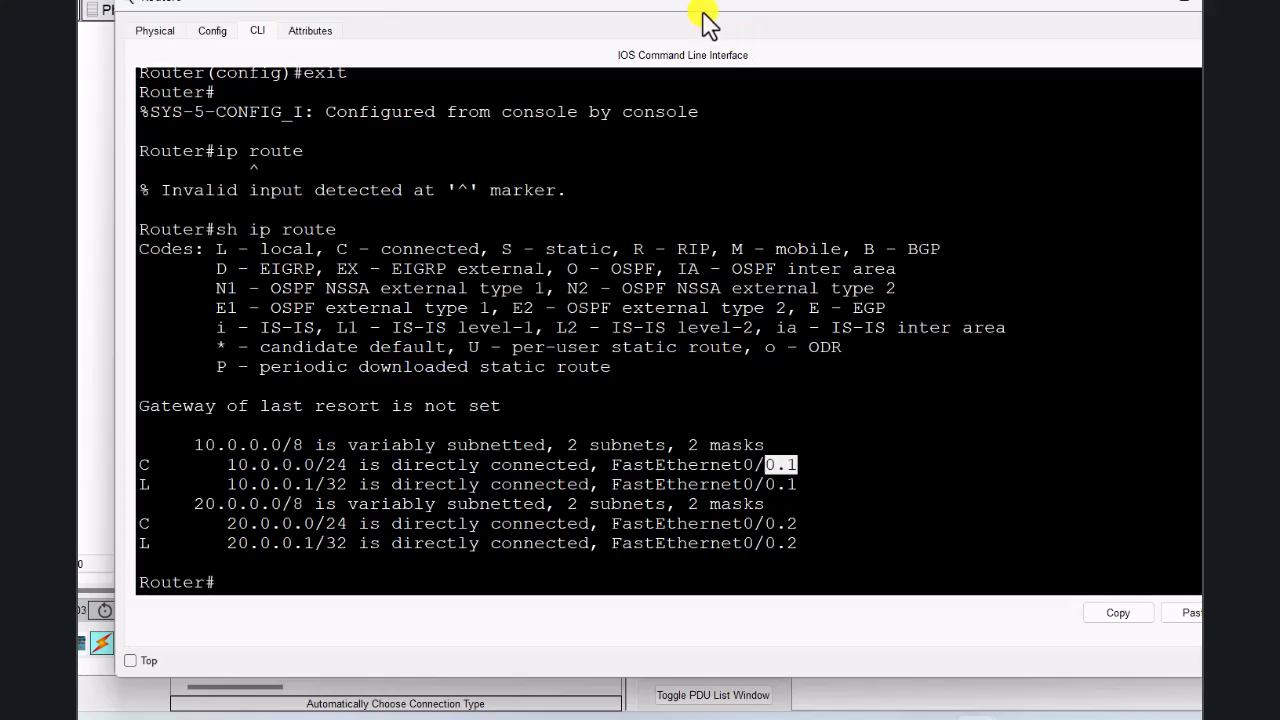
left_click_drag(800, 18, 964, 88)
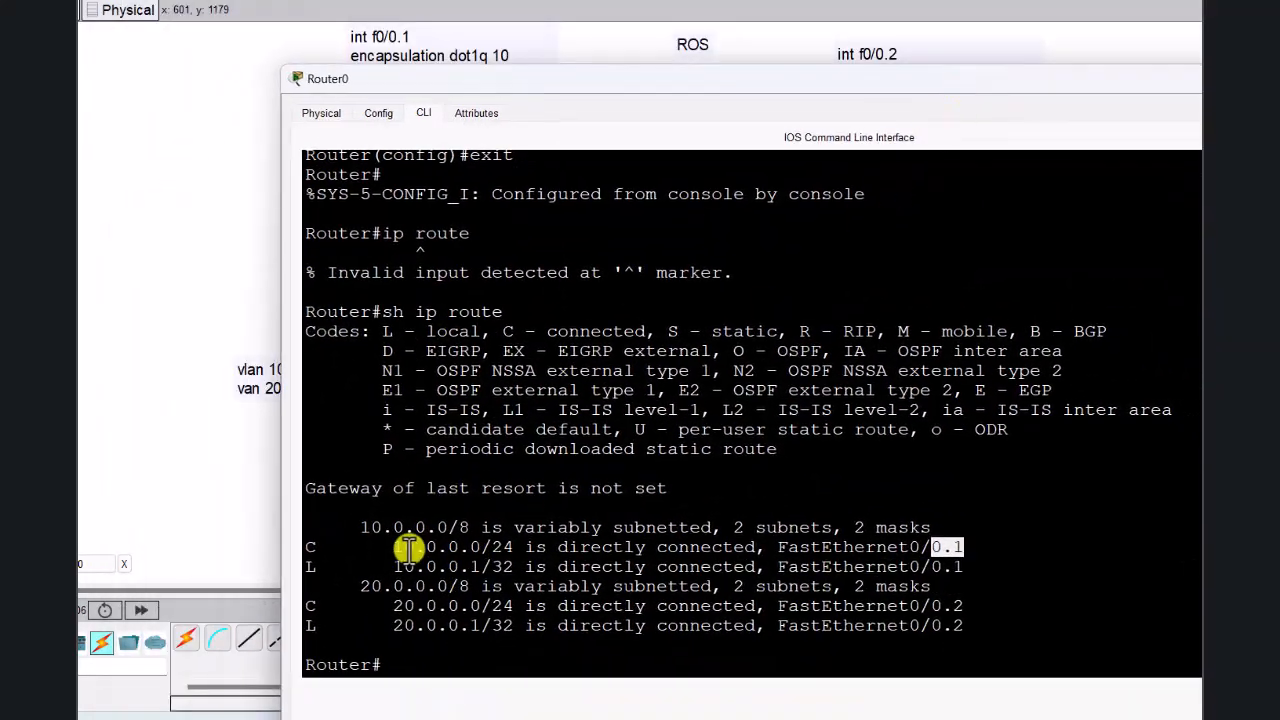
left_click_drag(395, 547, 481, 547)
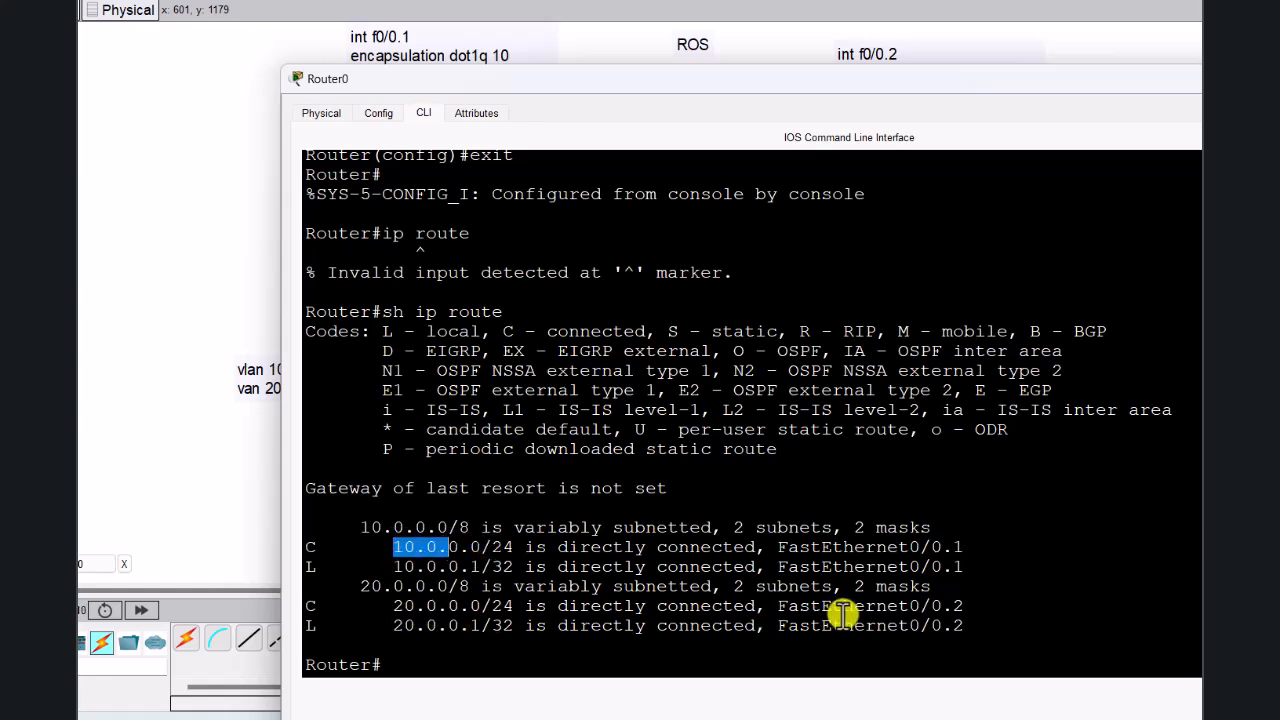
left_click_drag(962, 605, 931, 604)
left_click_drag(479, 603, 392, 604)
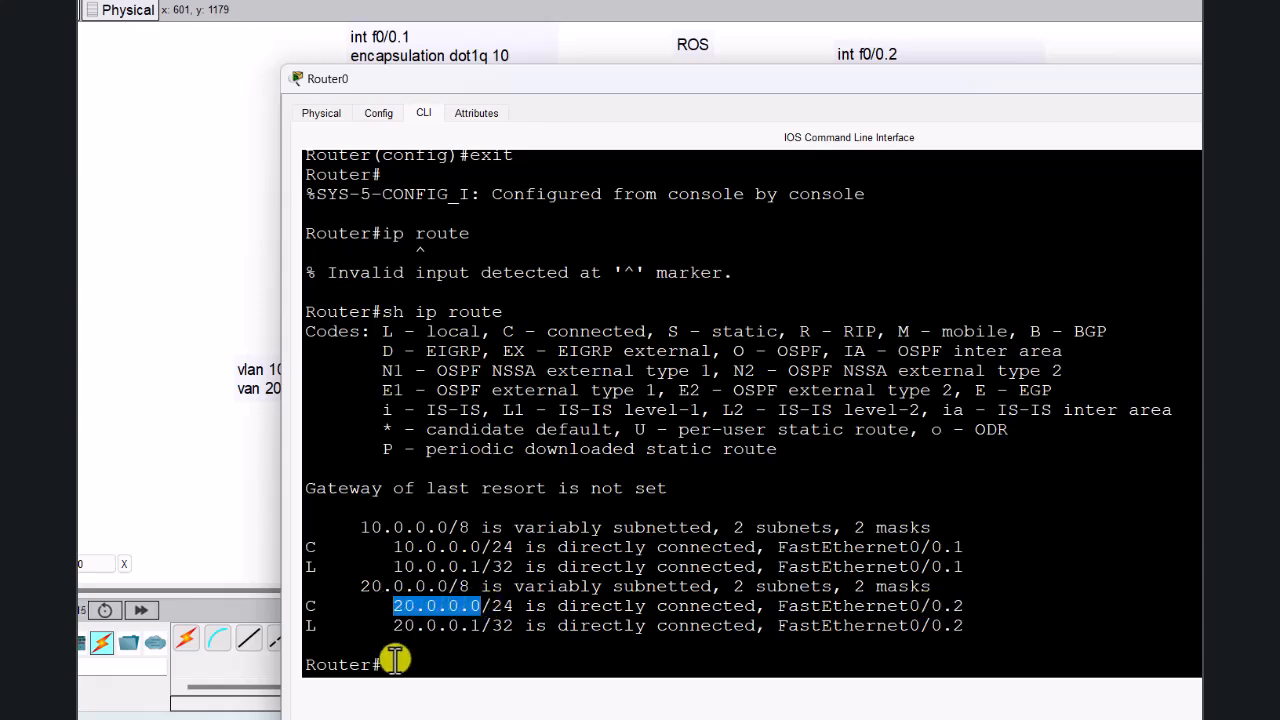
Step: Hide the router window and delete the old PDU test results of Scenario 0
left_click_drag(930, 85, 768, 80)
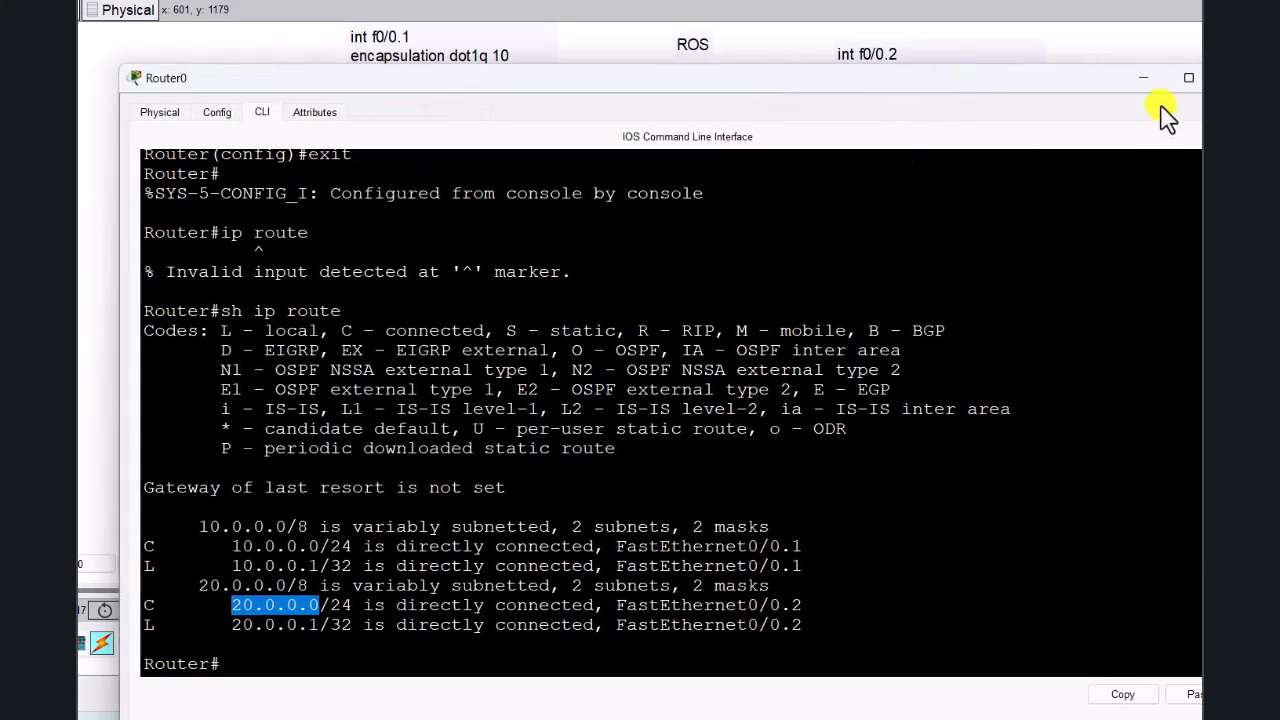
double_click(1075, 77)
left_click(1160, 65)
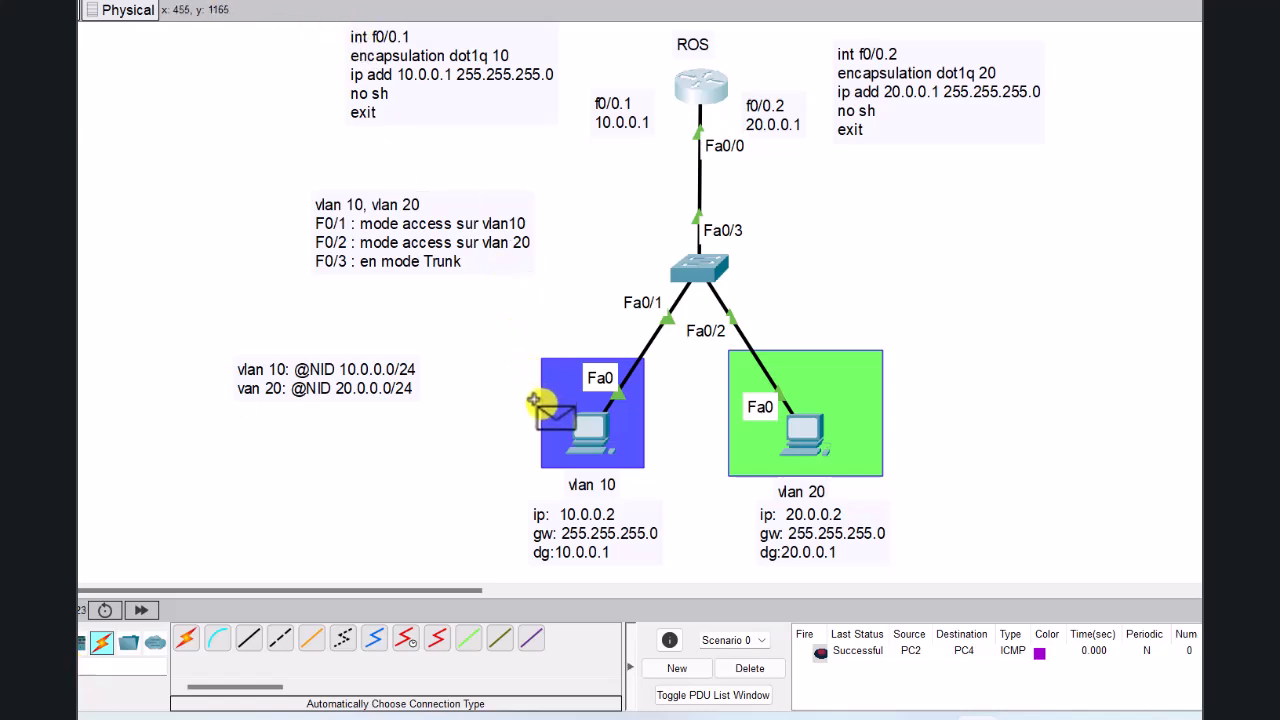
left_click(752, 675)
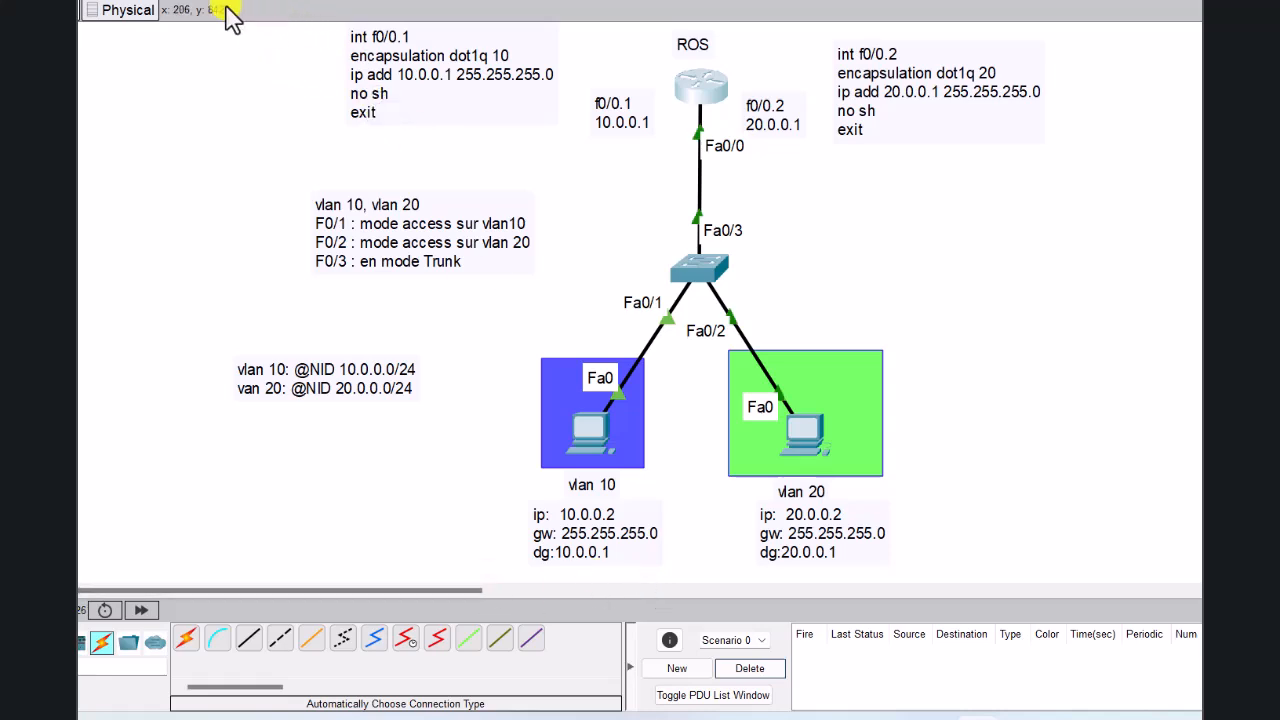
Step: Test inter-VLAN connectivity by sending a simple PDU twice from the VLAN 10 PC to the VLAN 20 PC
left_click(582, 437)
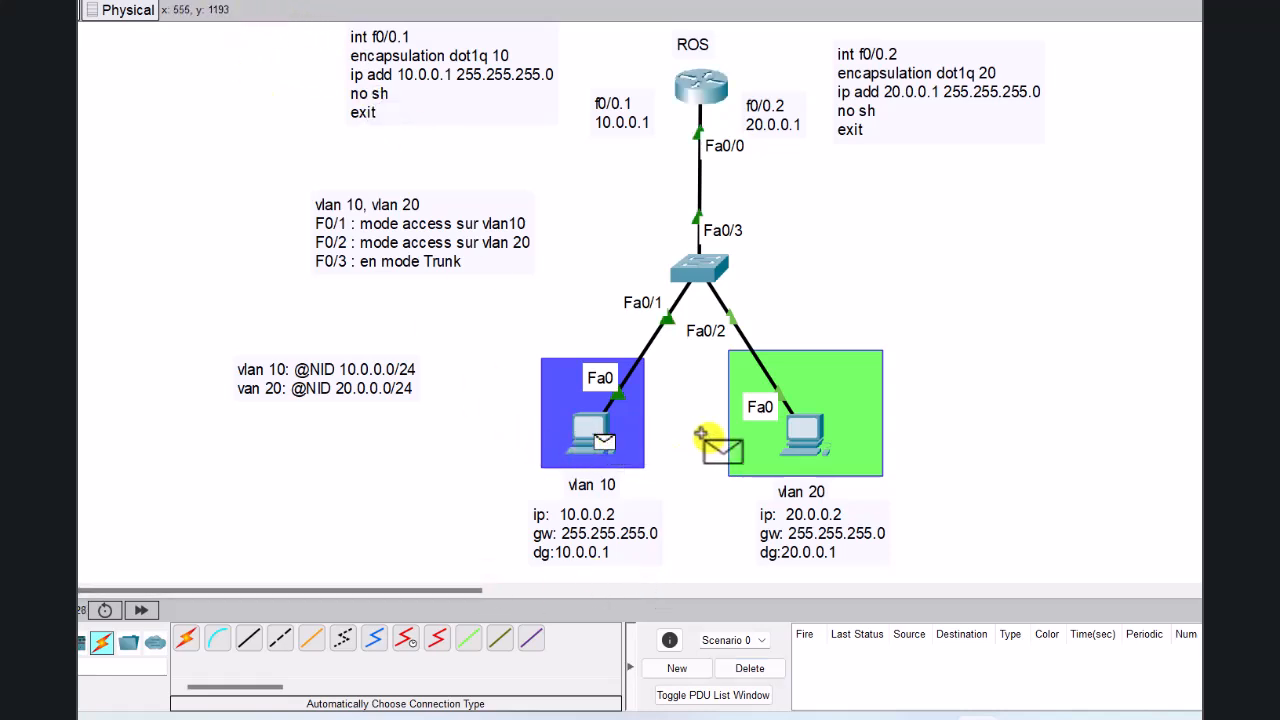
left_click(805, 431)
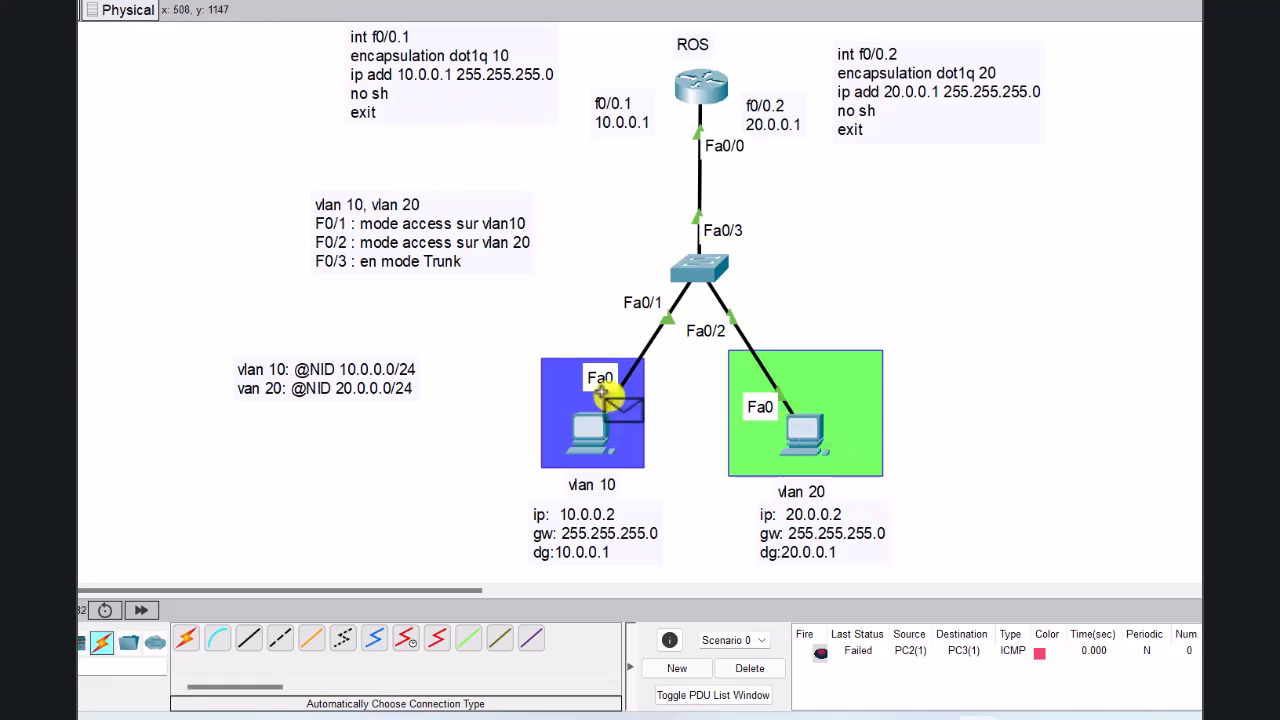
left_click(590, 445)
left_click(805, 433)
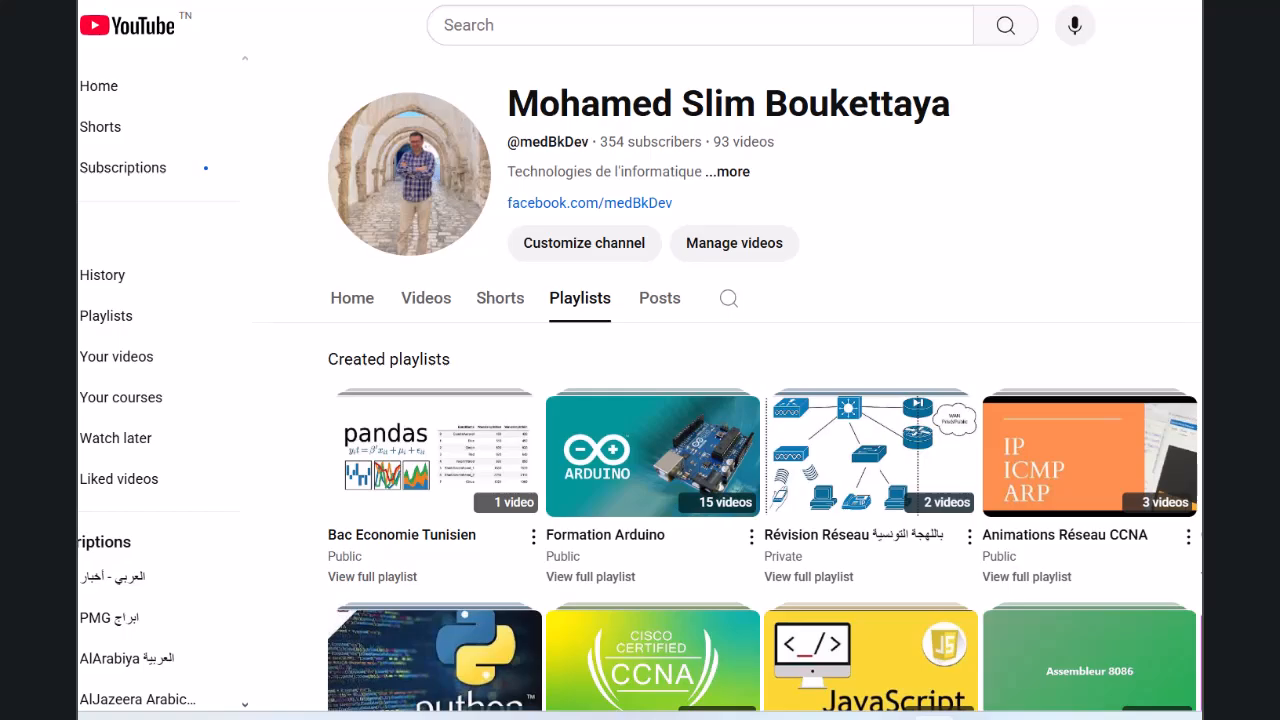
Step: Bring up the YouTube animation on inter-VLAN routing with a ROAS router and examine its description
key("ctrl+Tab")
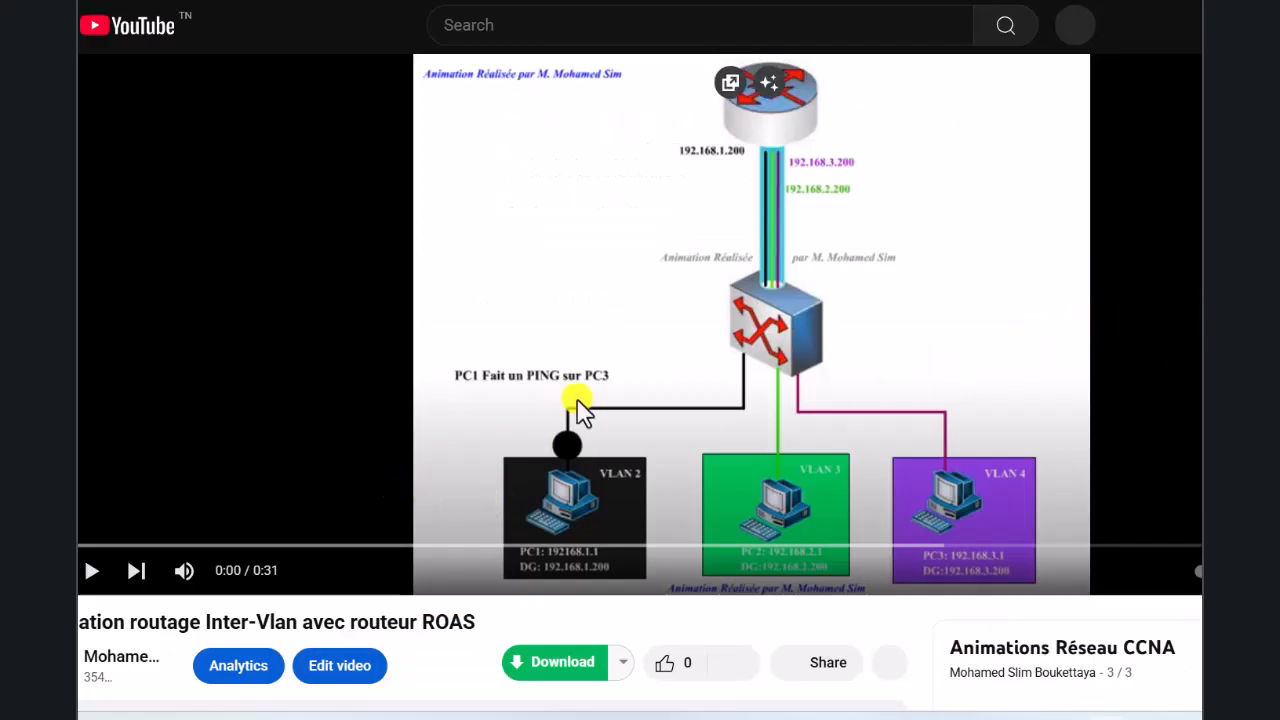
scroll(1155, 548, "down", 4)
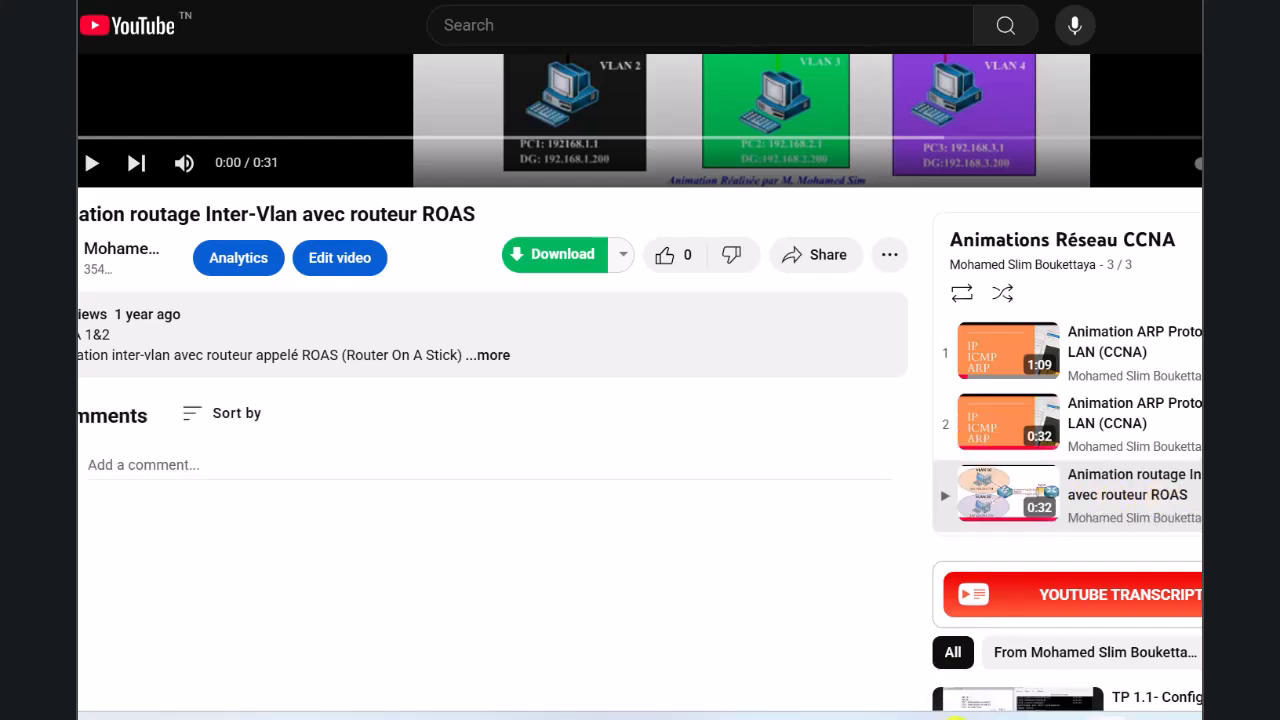
Step: Switch to Packet Tracer and change the label above the router to ROAS
left_click(976, 718)
left_click(700, 40)
type("ROS")
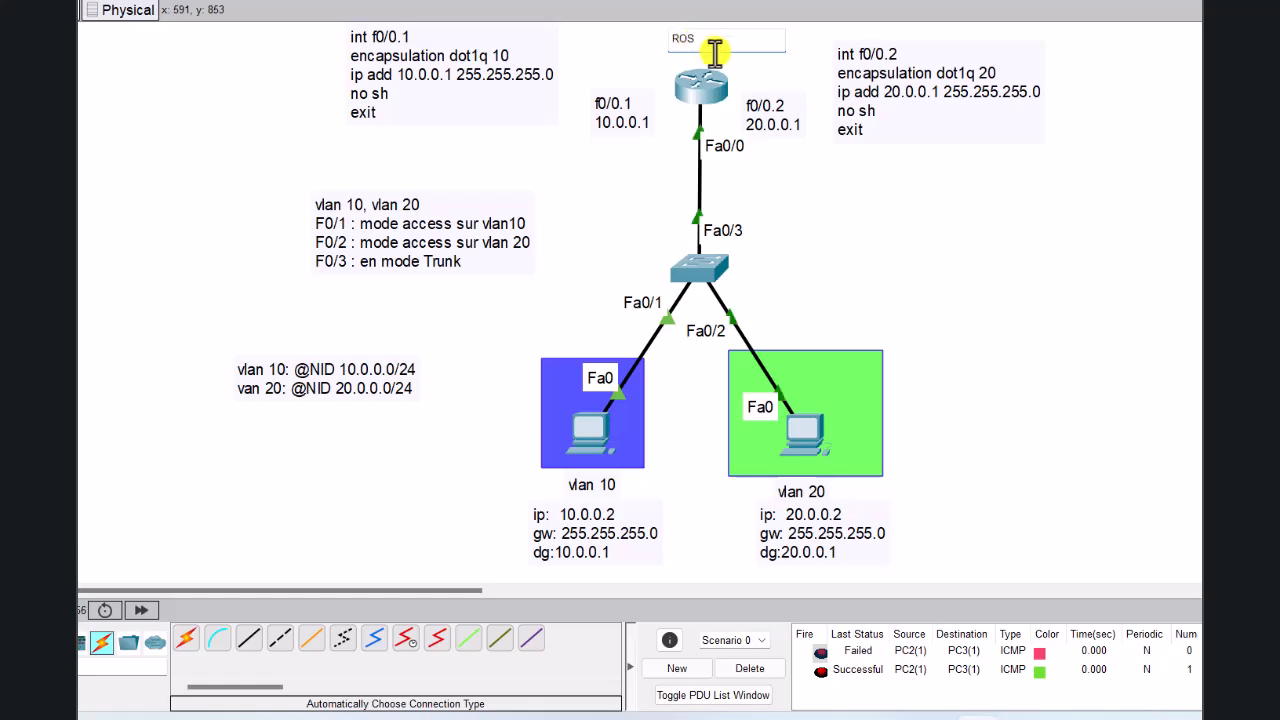
type("A")
left_click(895, 206)
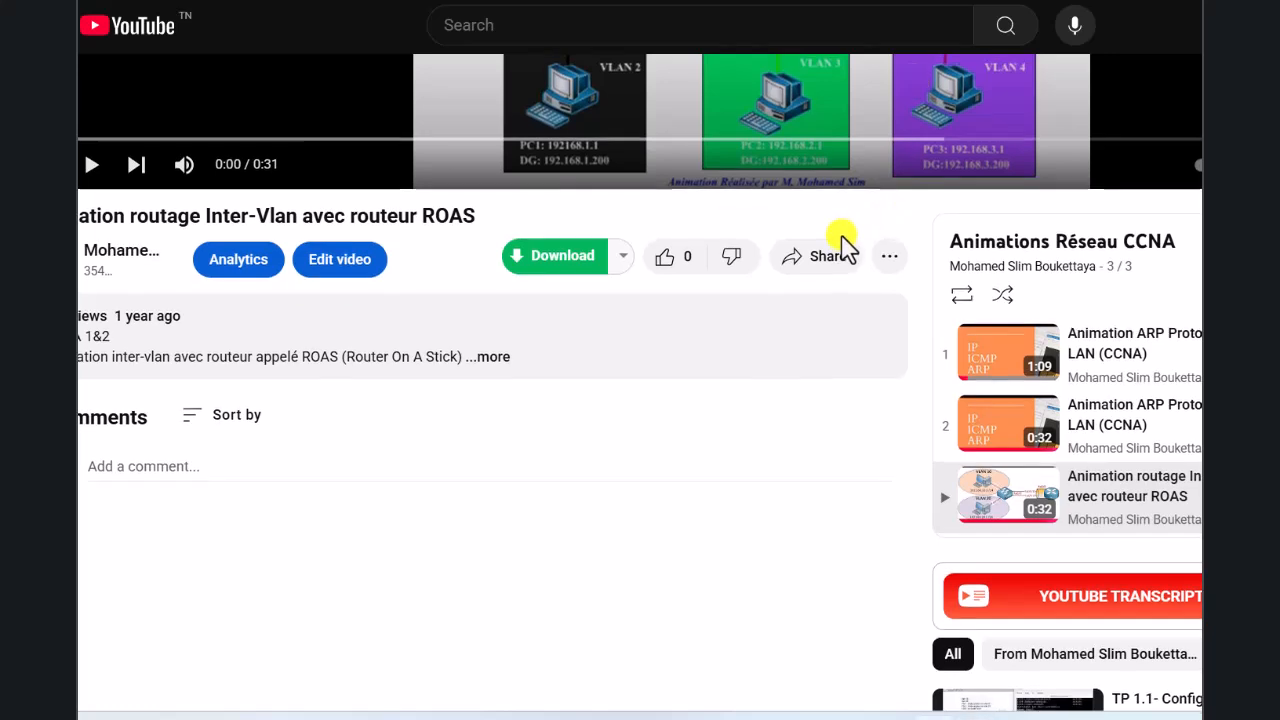
Step: Switch to YouTube and play the ROAS animation up to 0:14, pausing at 0:08 to examine the trunk tagging
scroll(846, 251, "up", 4)
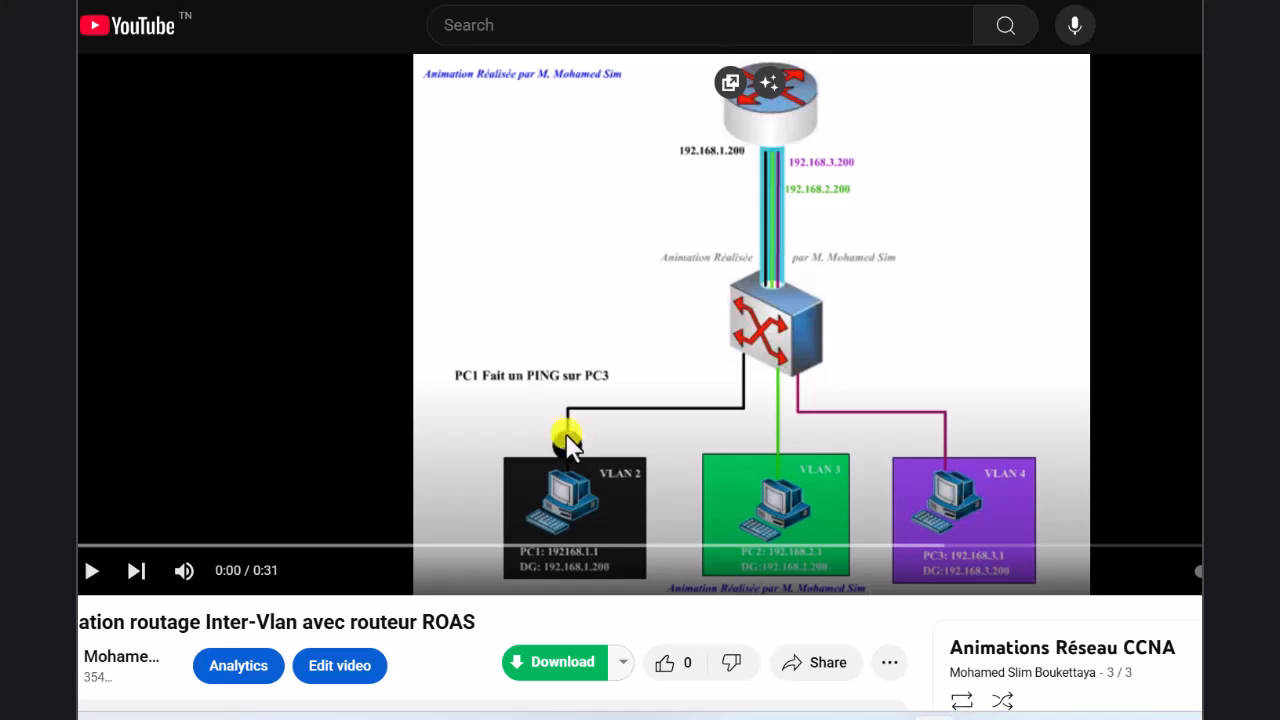
left_click(91, 572)
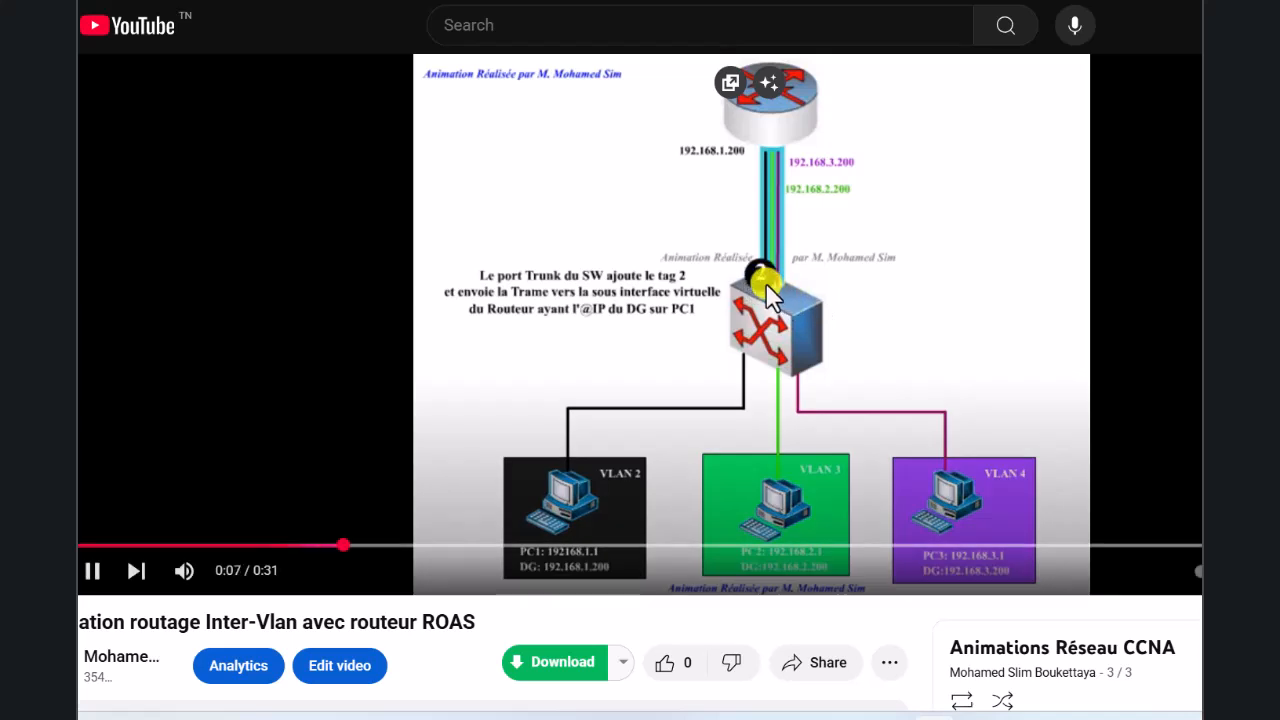
left_click(96, 578)
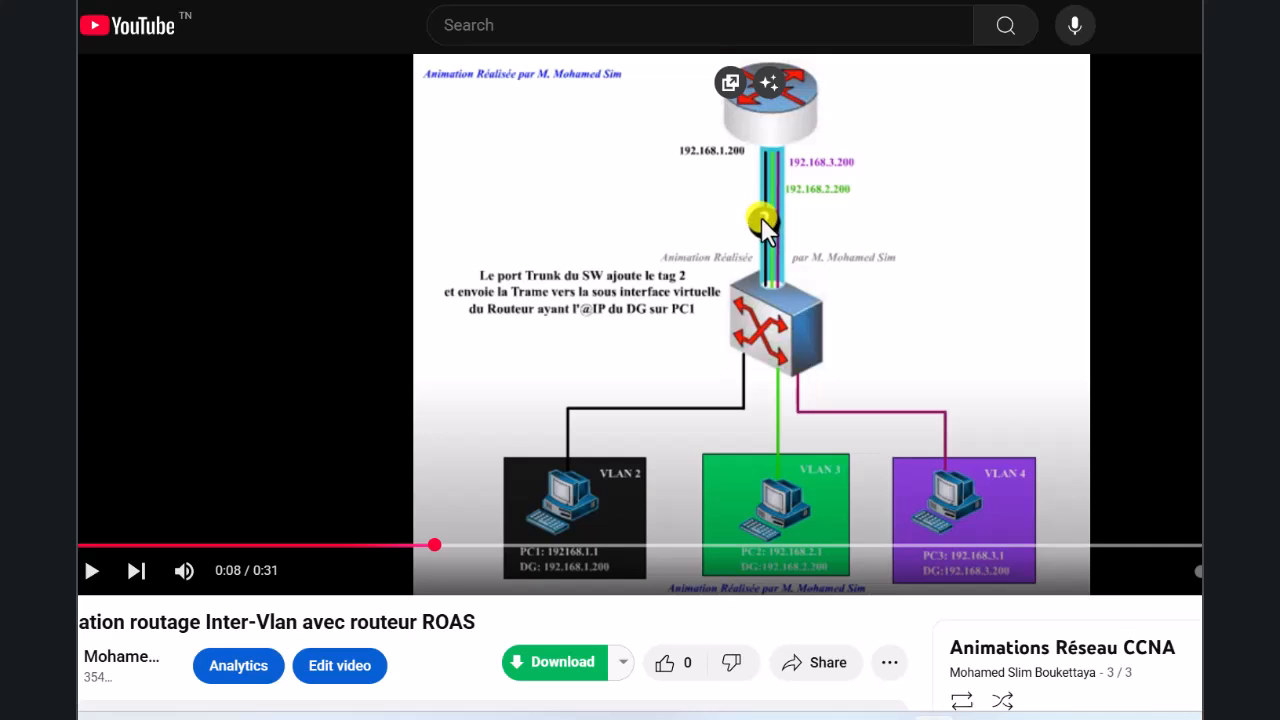
left_click(91, 570)
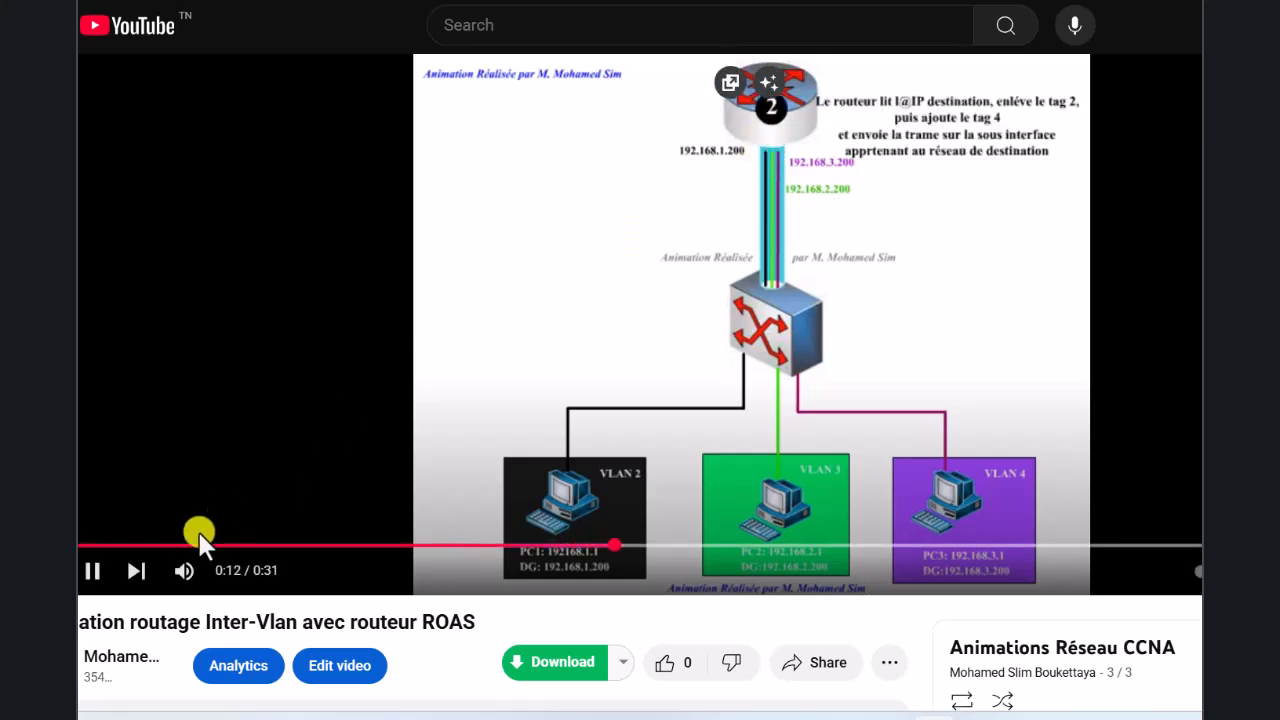
left_click(91, 572)
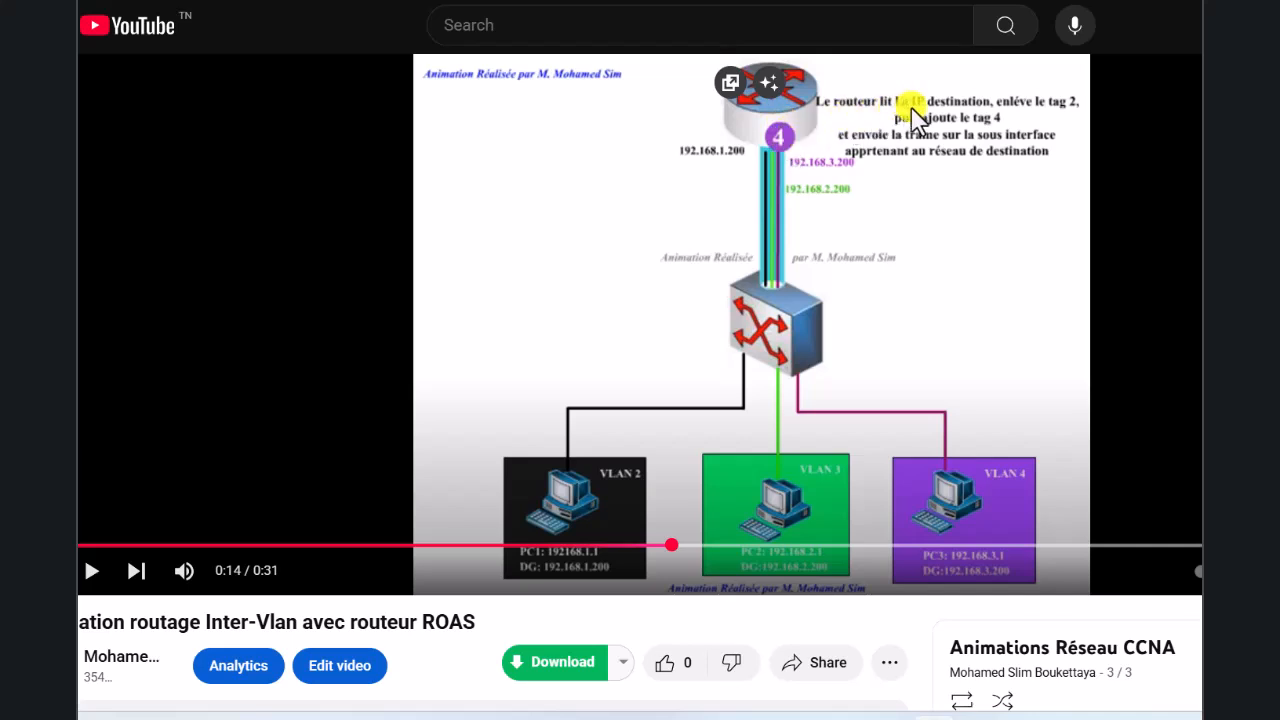
Step: Mute the animation, rewind it to 0:13 and play it to the end, pausing at 0:18 and 0:21
left_click(178, 569)
left_click_drag(670, 547, 628, 548)
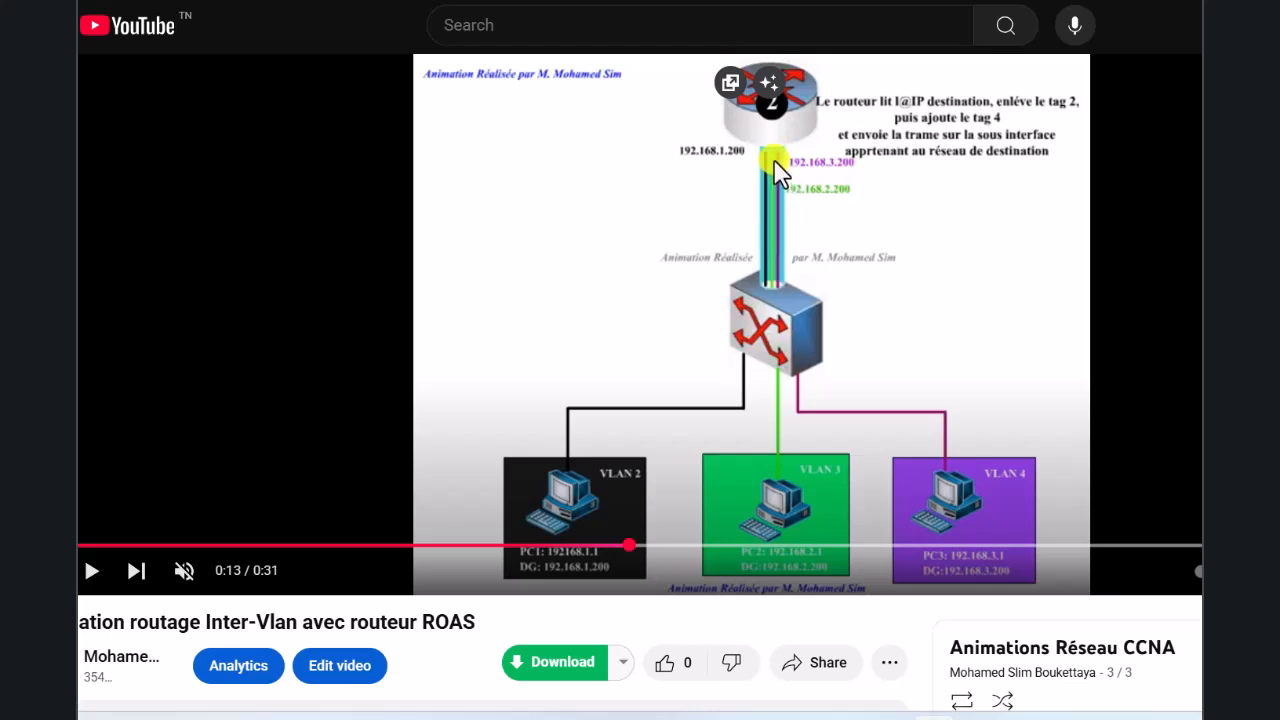
left_click(89, 572)
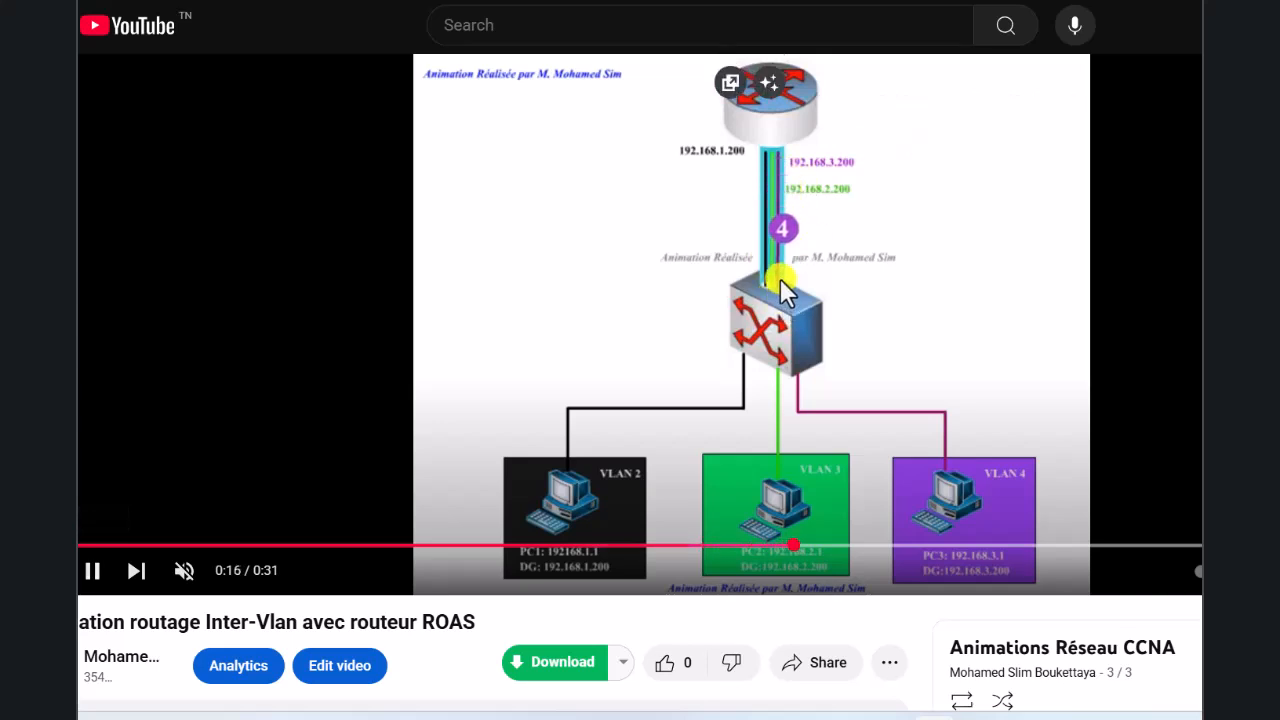
left_click(90, 572)
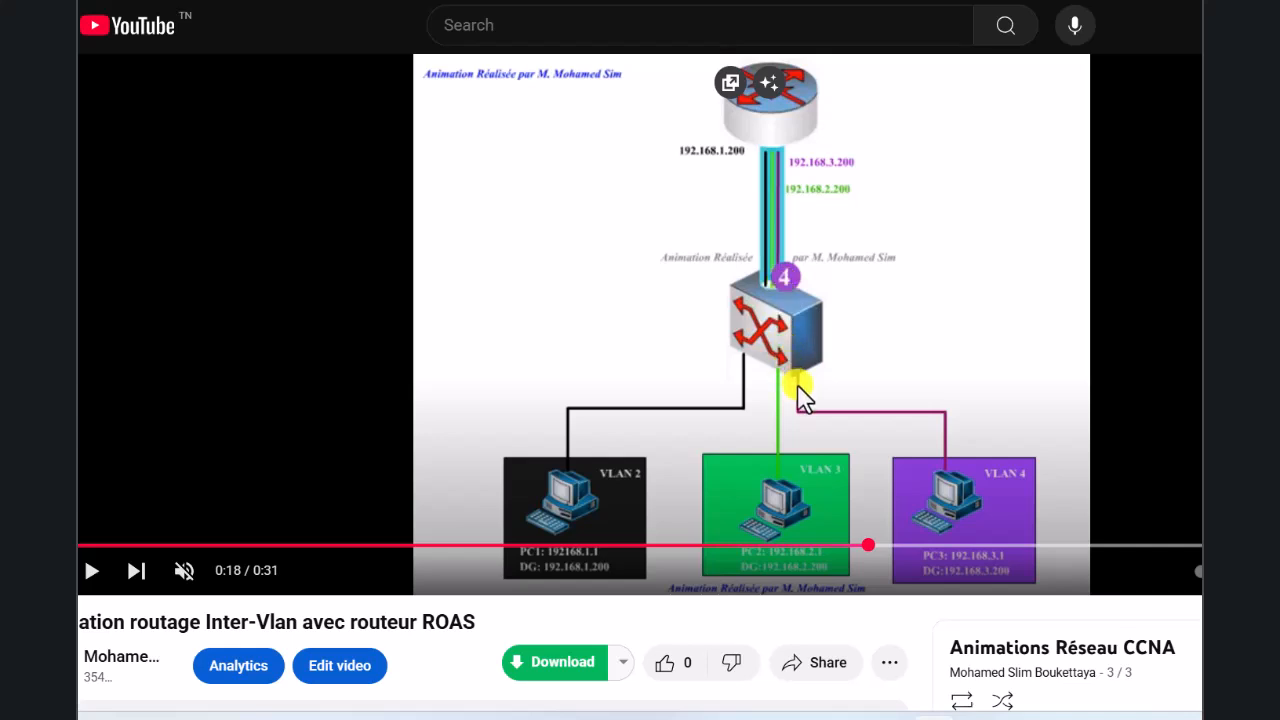
left_click(92, 570)
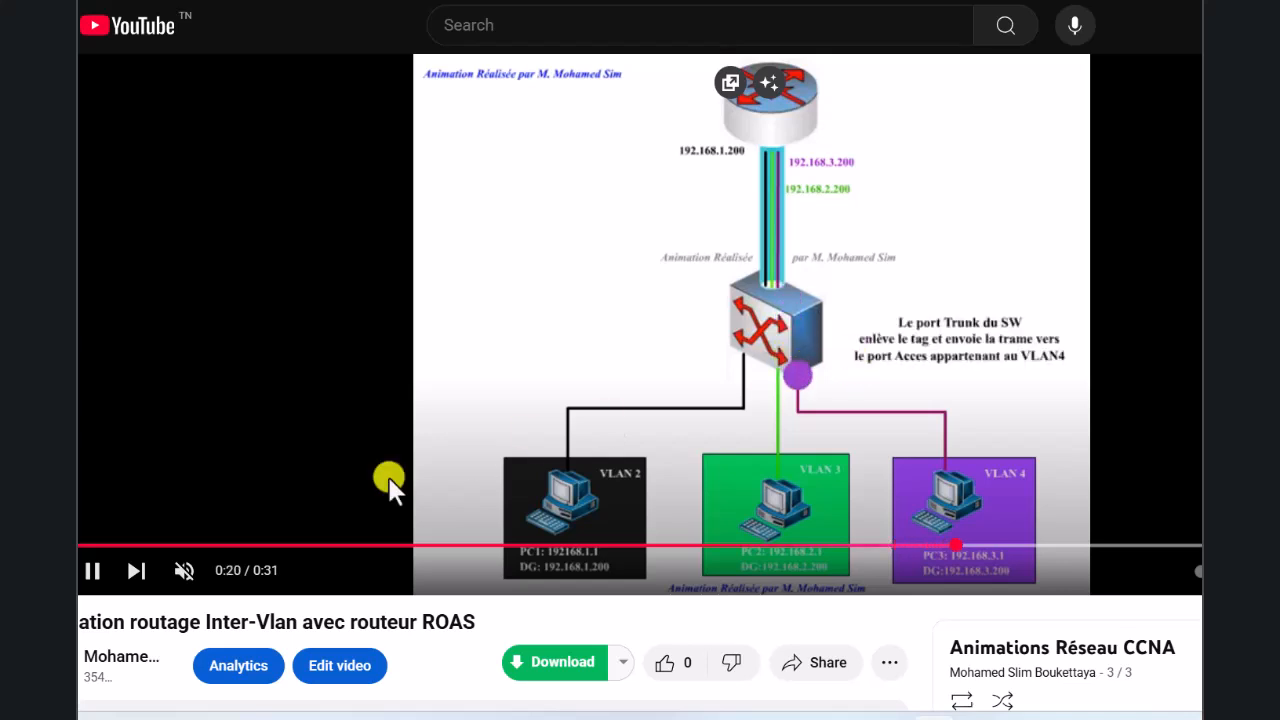
left_click(92, 570)
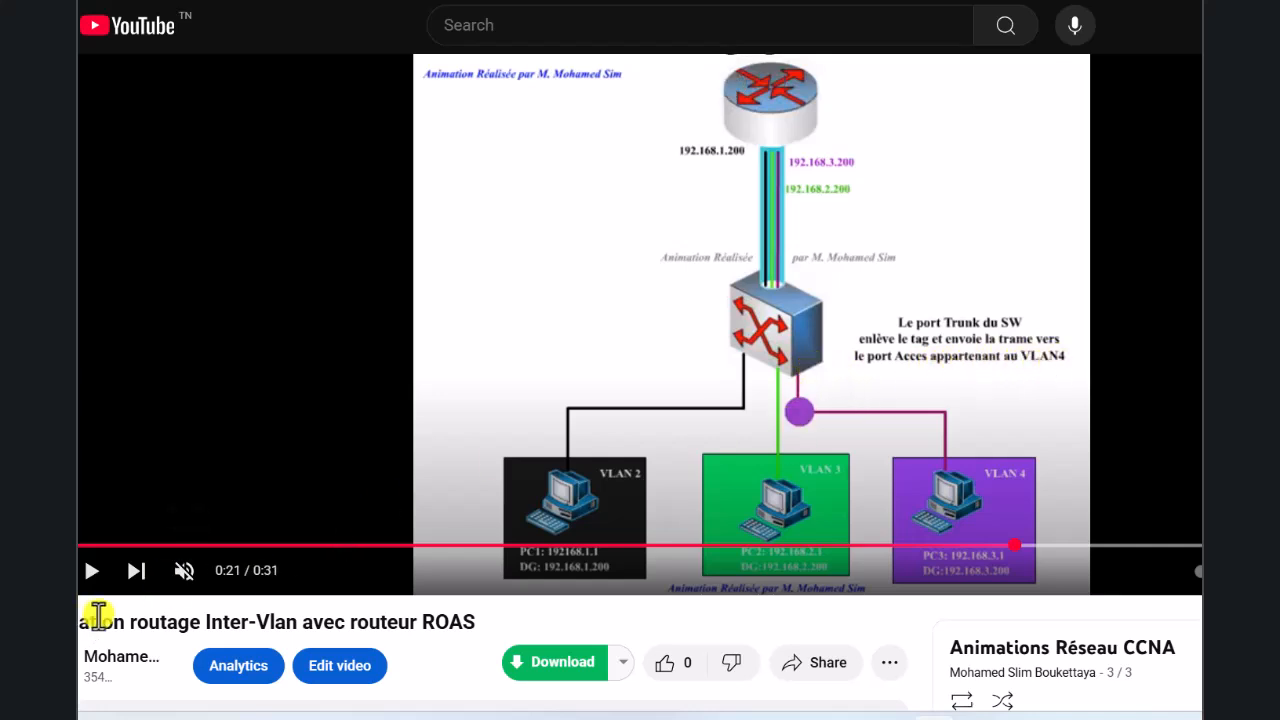
left_click(98, 574)
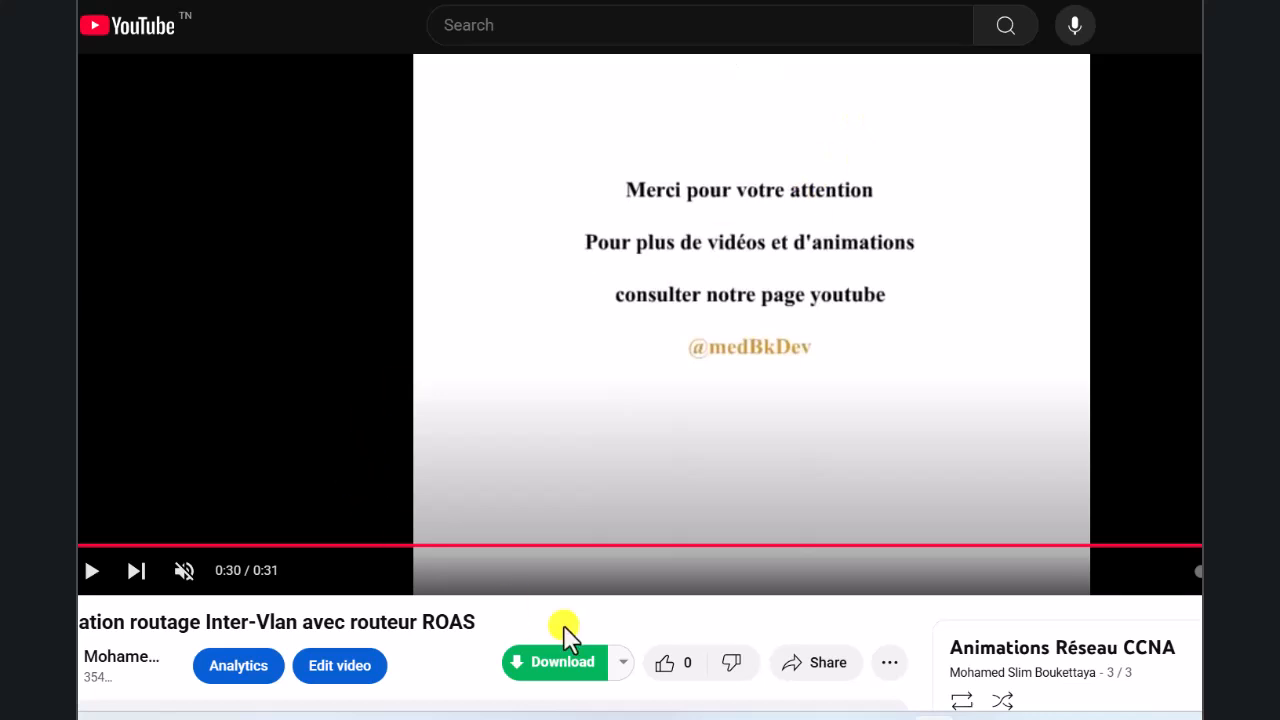
Step: Switch to Packet Tracer and examine the multilayer switch topology with its VLAN 10 and VLAN 20 PCs and SVI notes
mouse_move(1019, 717)
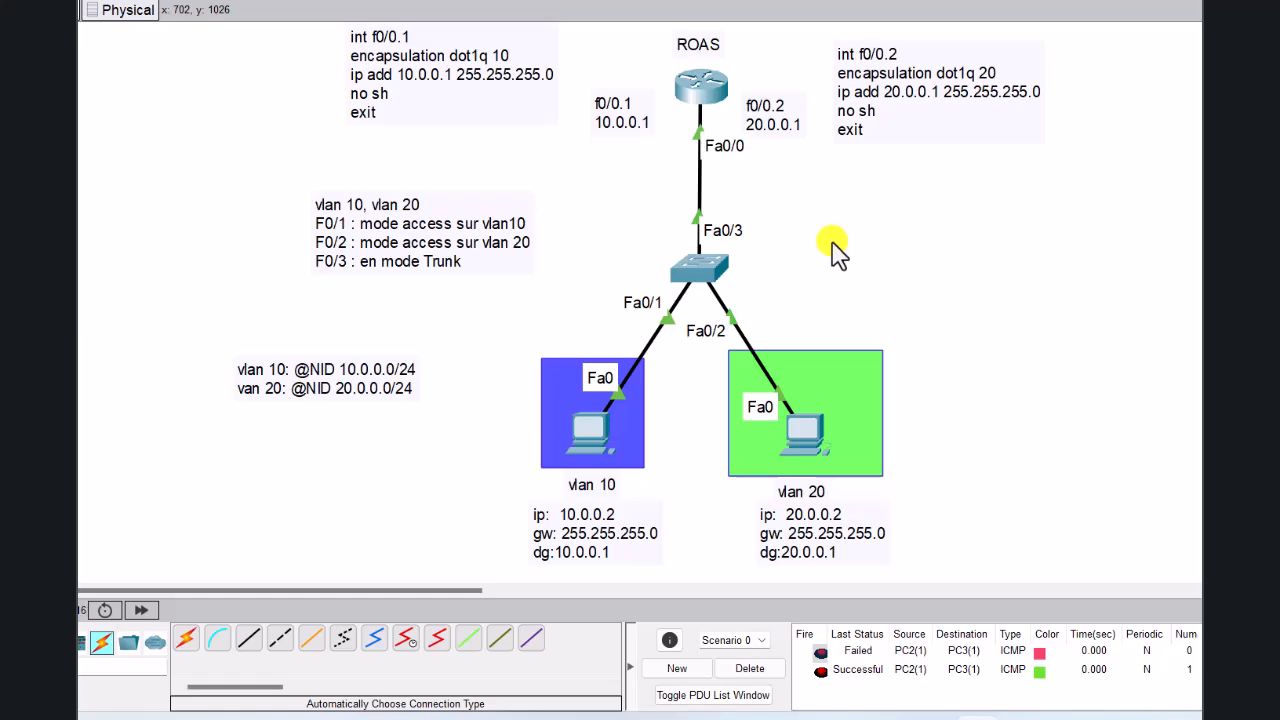
scroll(836, 253, "down", 10)
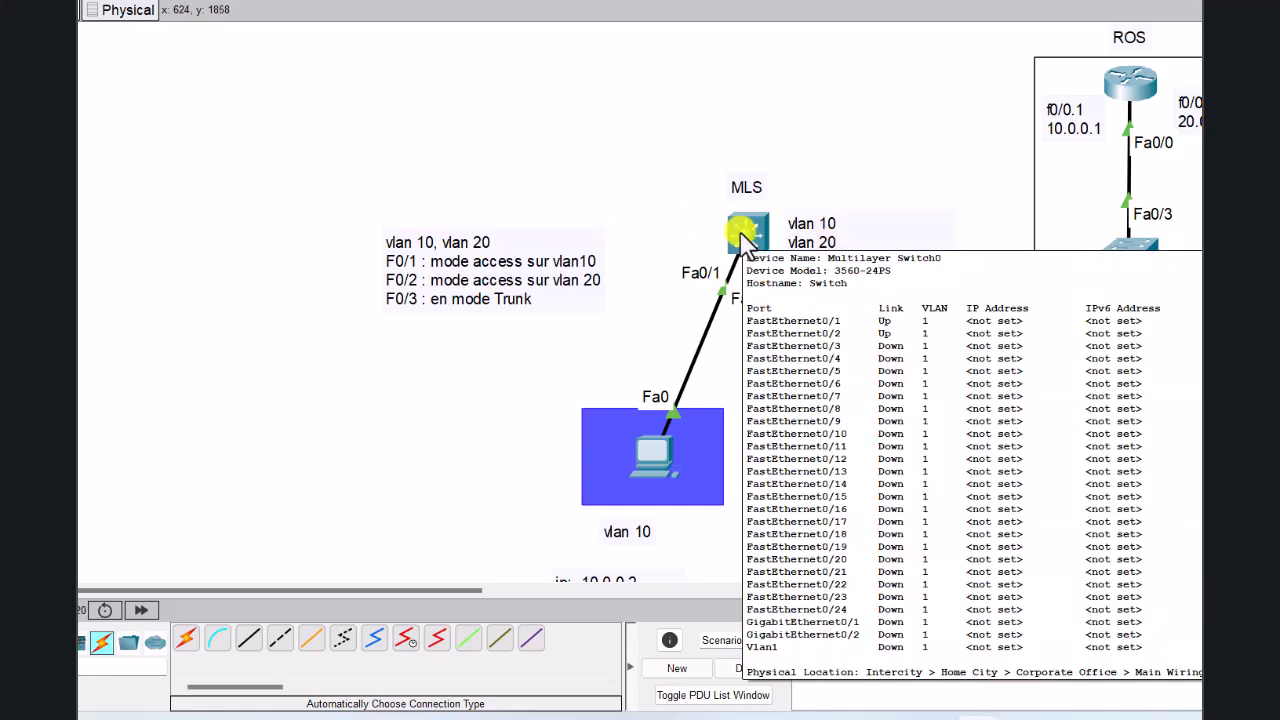
left_click_drag(434, 591, 500, 591)
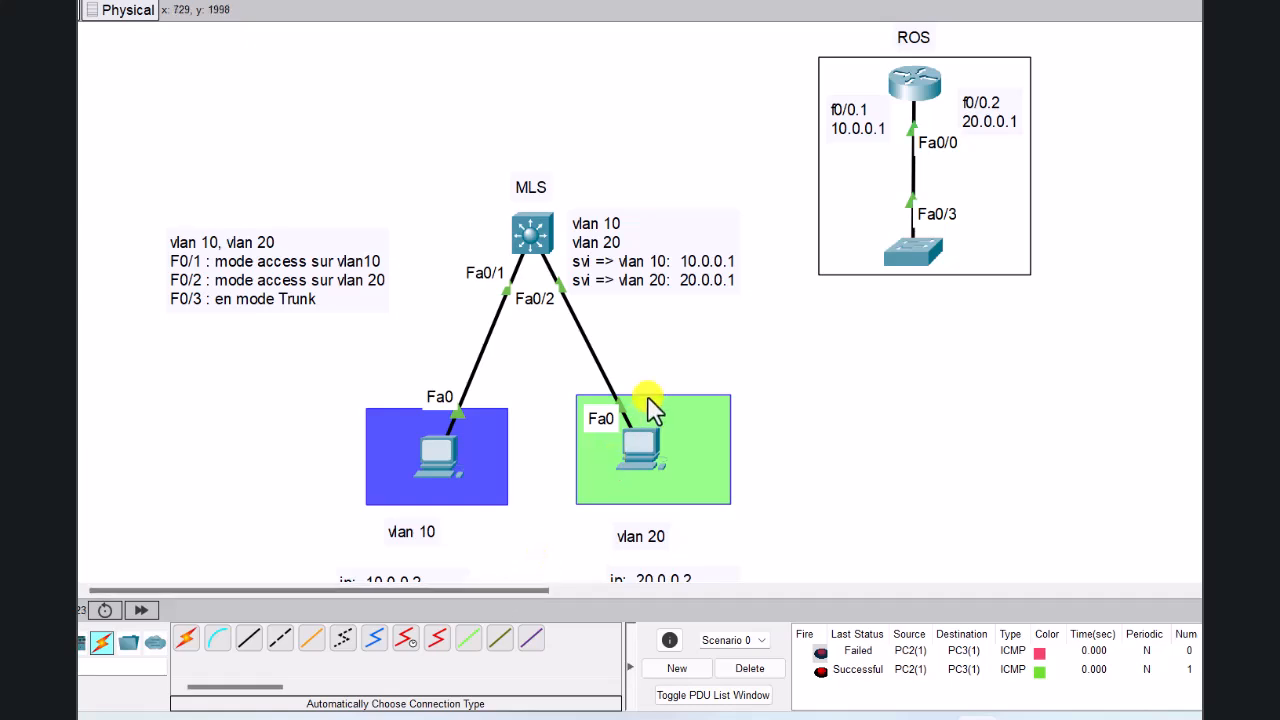
scroll(648, 408, "down", 2)
scroll(648, 408, "up", 1)
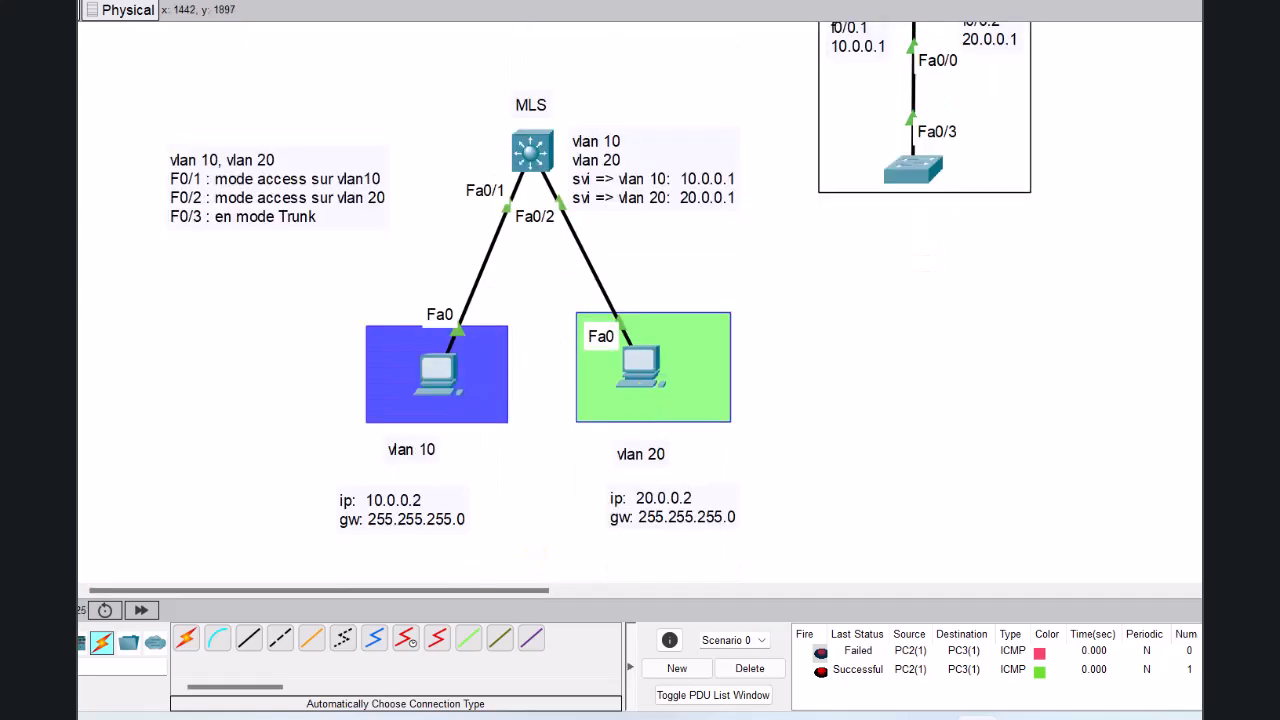